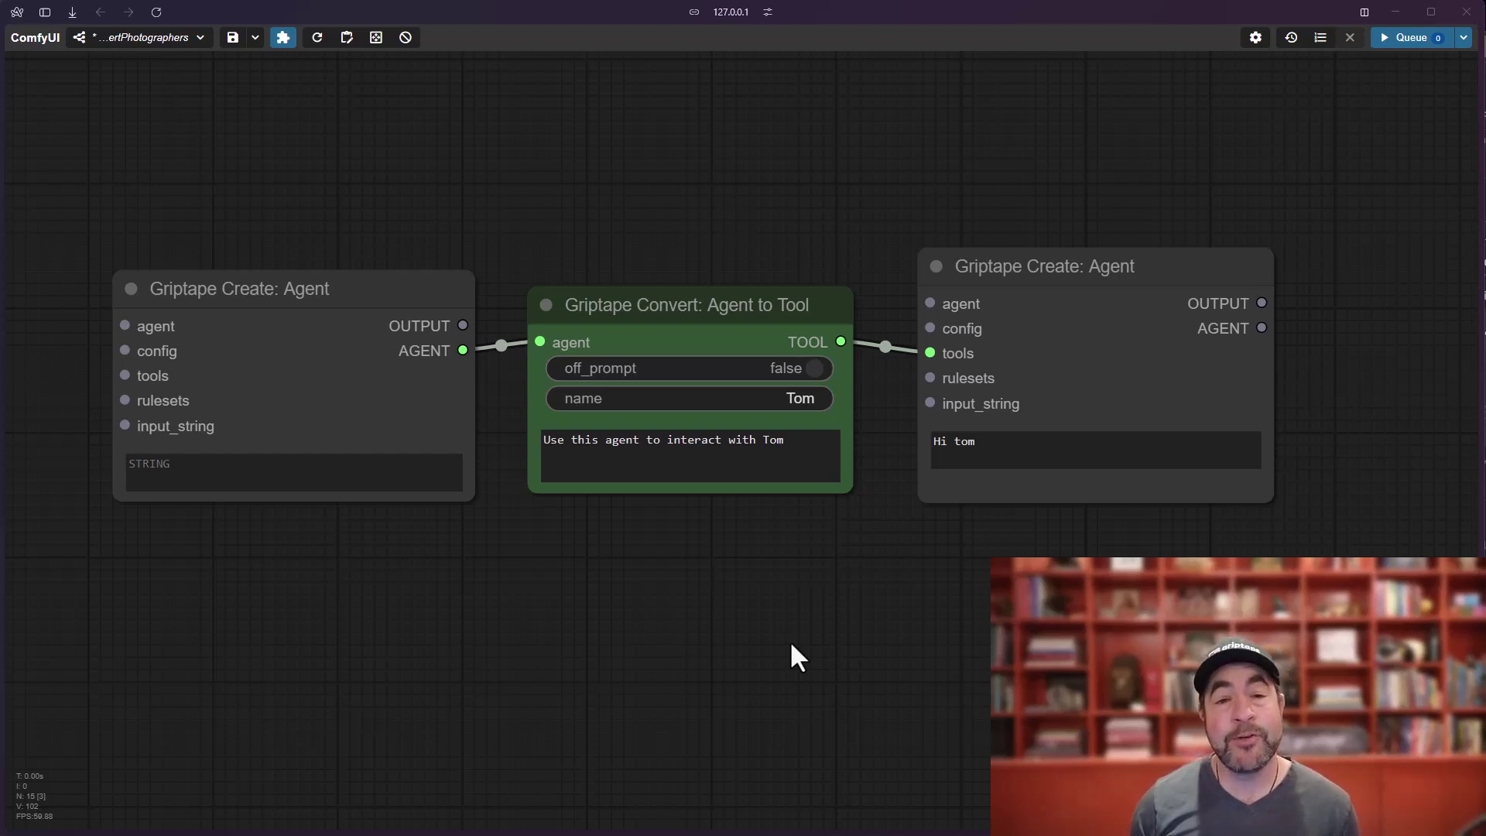
pyautogui.moveTo(692, 296); pyautogui.dragTo(695, 298)
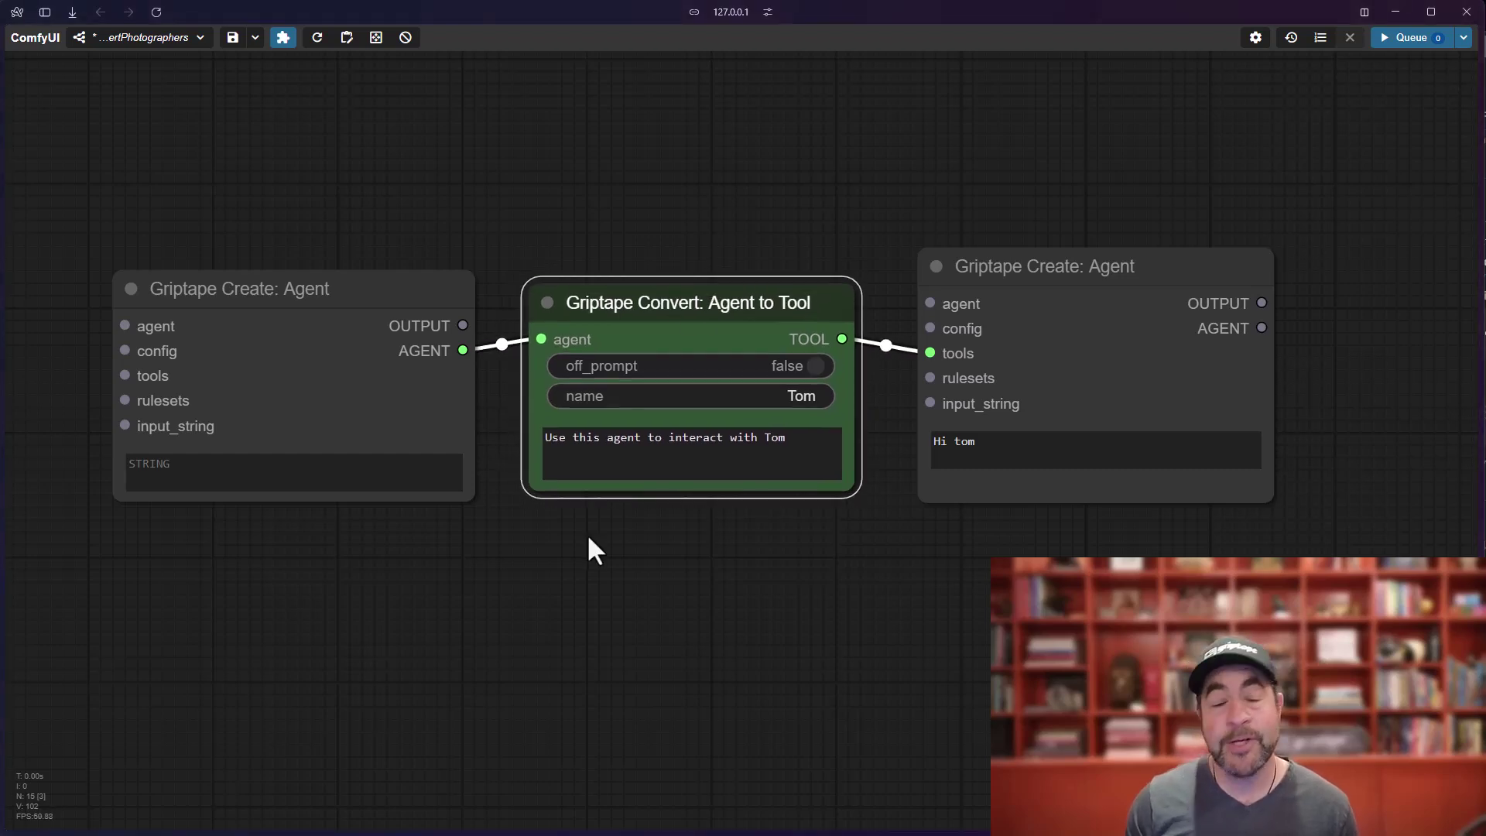
pyautogui.moveTo(359, 271); pyautogui.dragTo(355, 272)
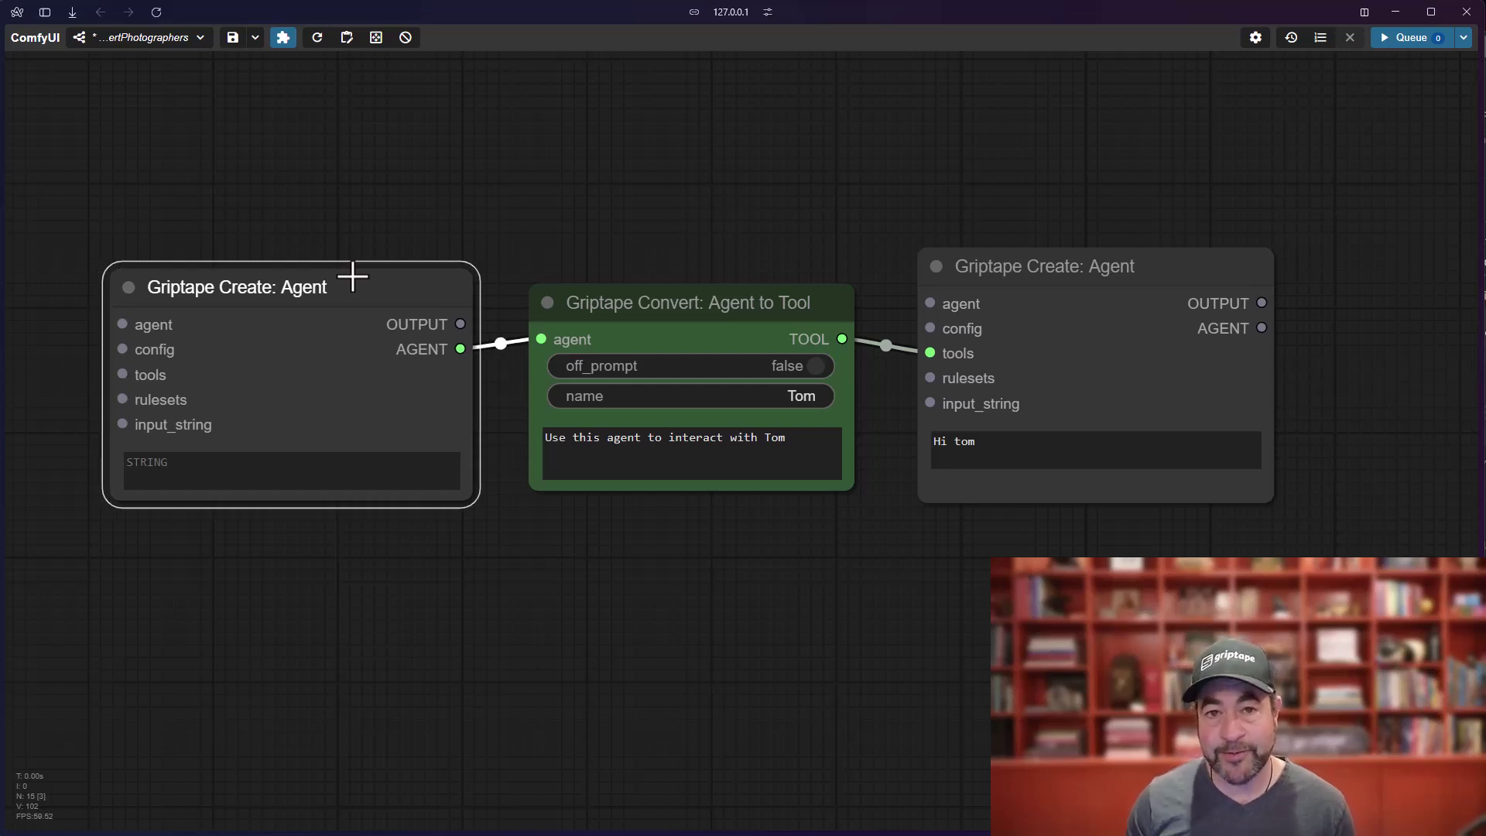
pyautogui.moveTo(628, 303); pyautogui.dragTo(637, 301)
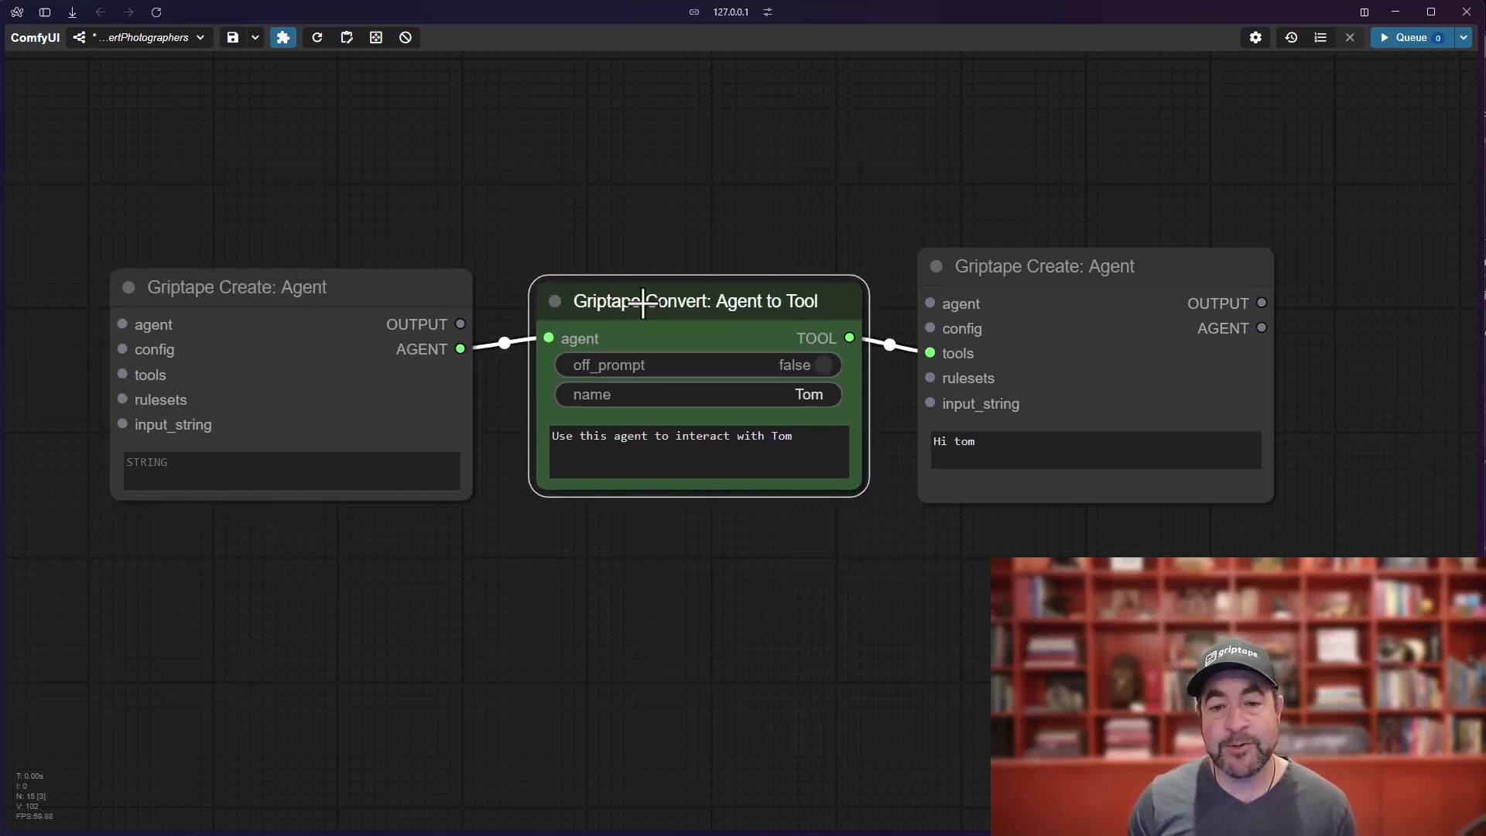
pyautogui.moveTo(1080, 263); pyautogui.dragTo(1094, 261)
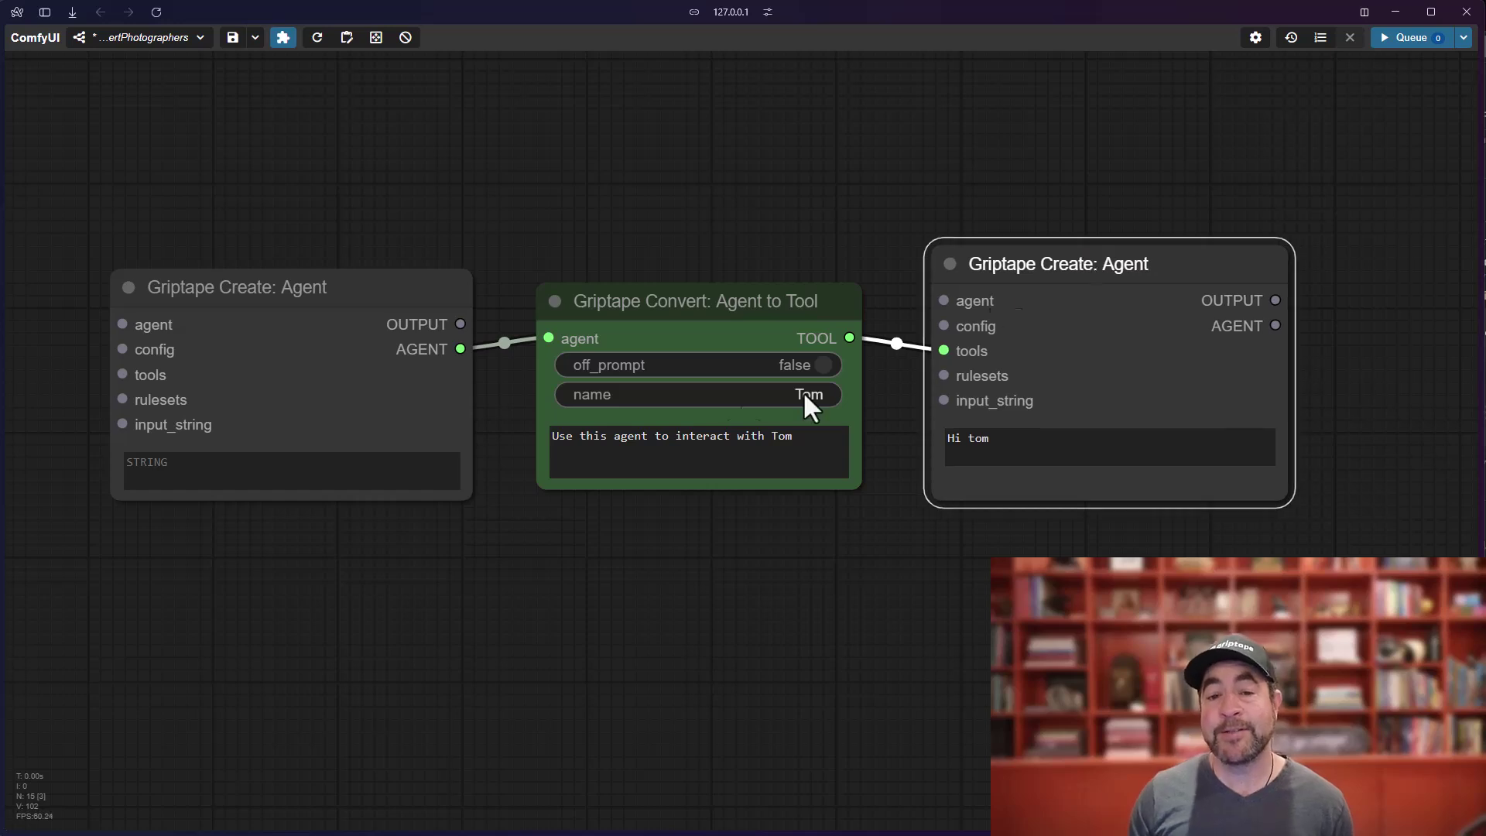
pyautogui.moveTo(804, 304); pyautogui.dragTo(807, 301)
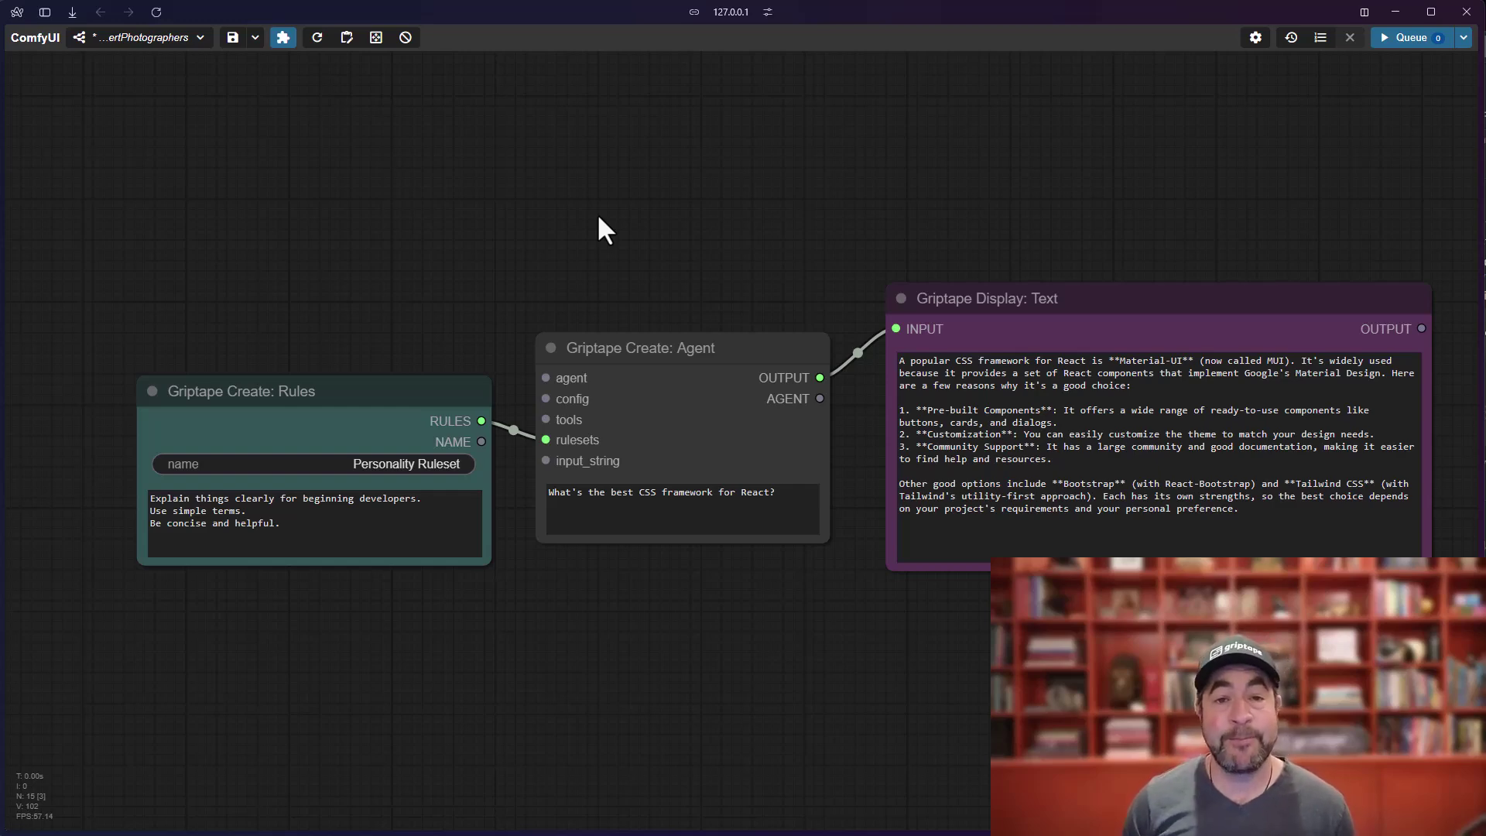
# Examine the React question agent's ruleset, its prompt and the answer in its connected text display node.
pyautogui.scroll(2, 641, 357)
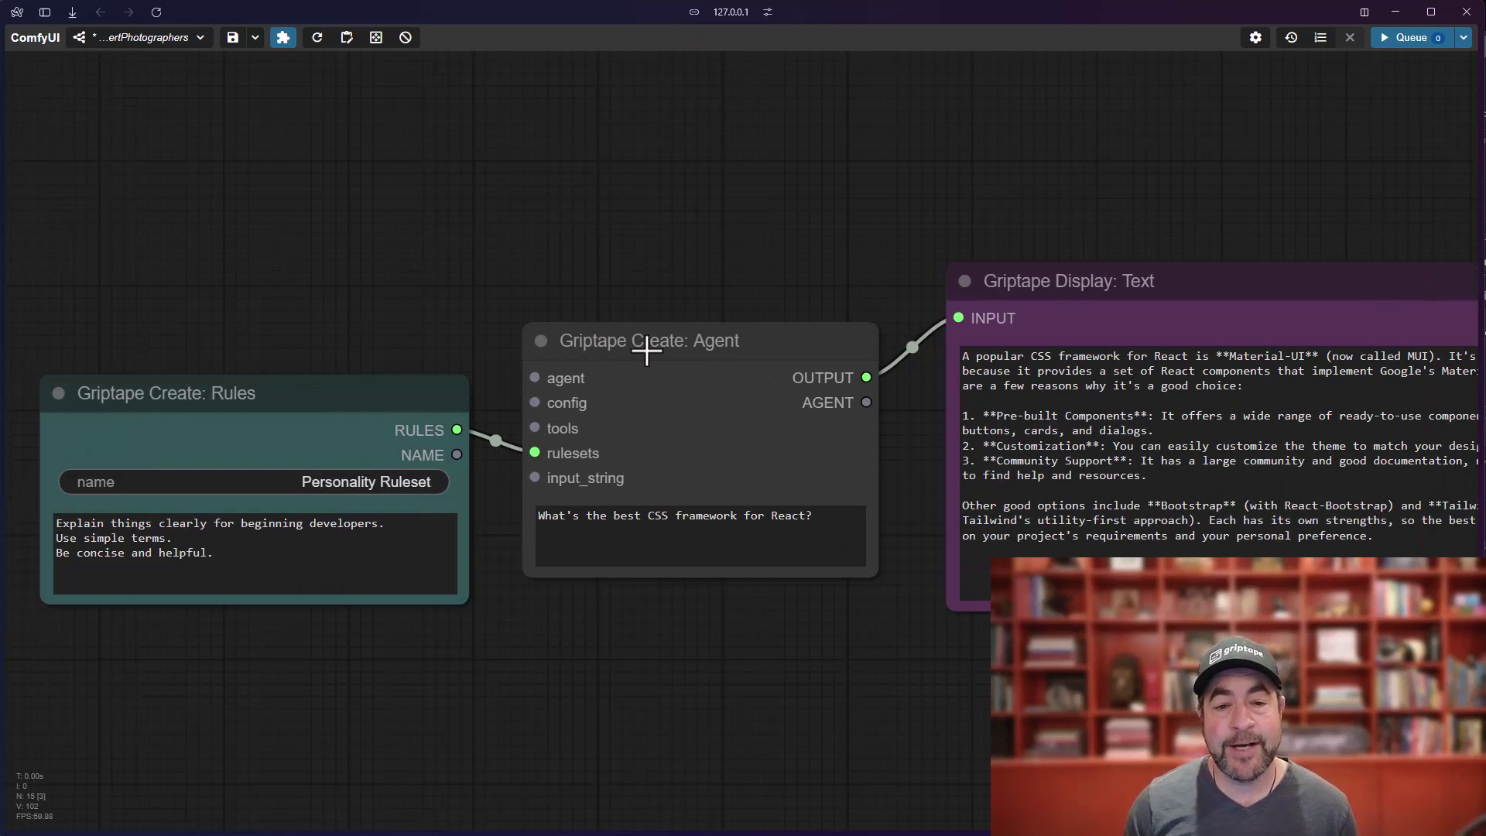
pyautogui.click(639, 353)
pyautogui.moveTo(639, 354); pyautogui.dragTo(647, 345)
pyautogui.click(269, 415)
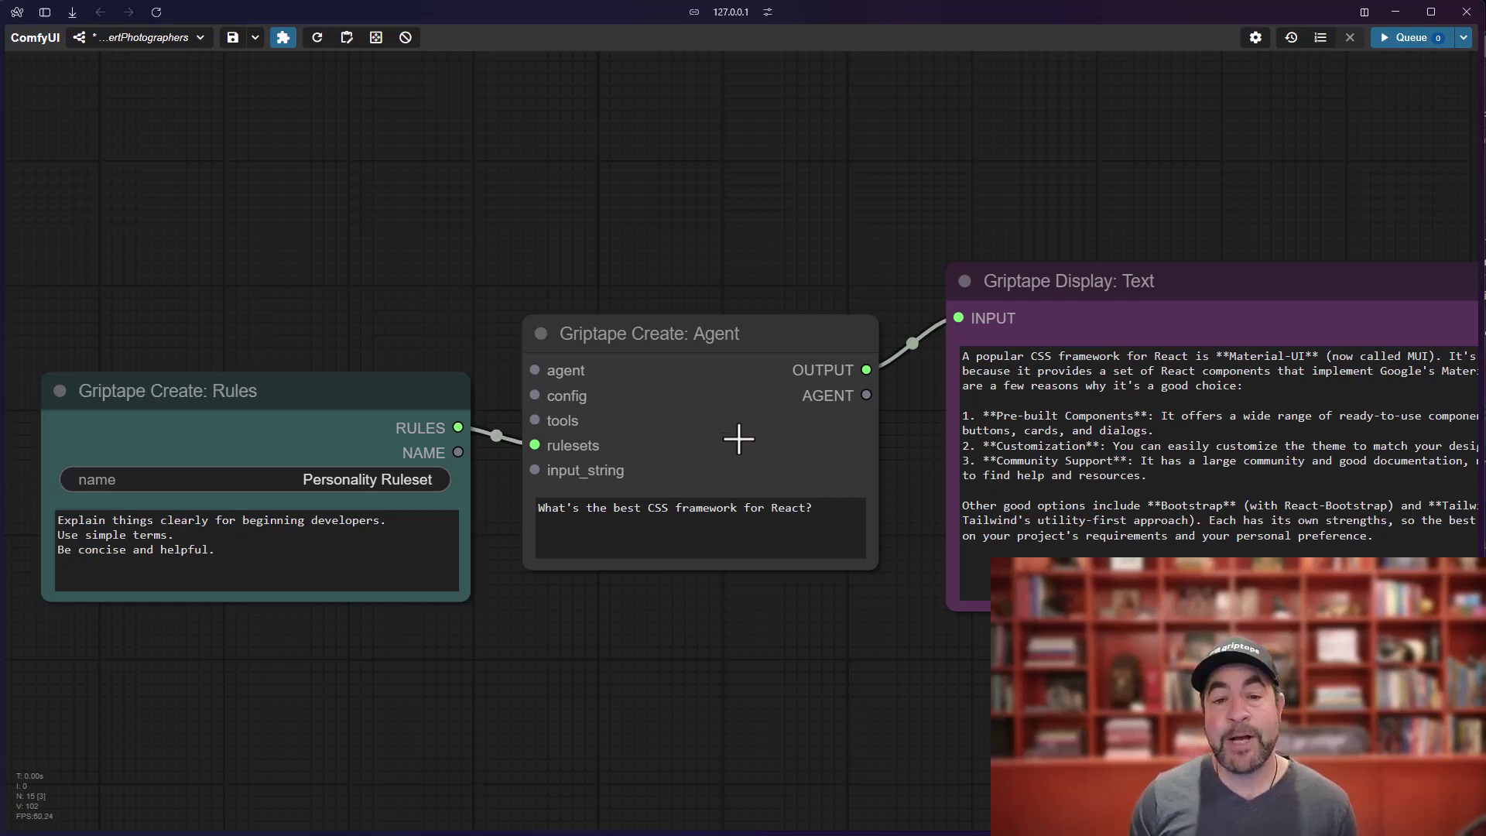
pyautogui.click(734, 359)
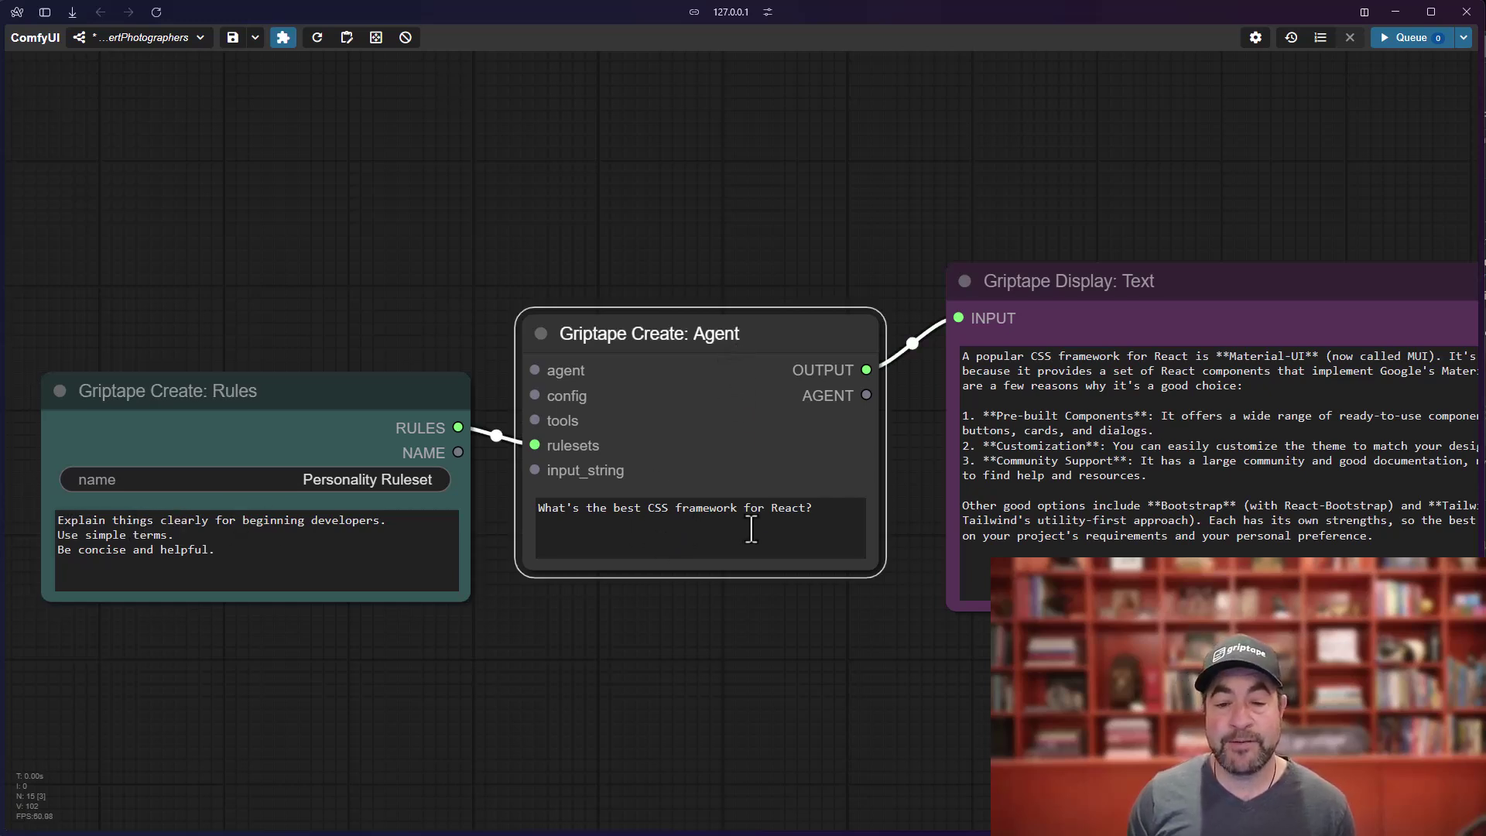
pyautogui.moveTo(985, 667); pyautogui.dragTo(859, 658)
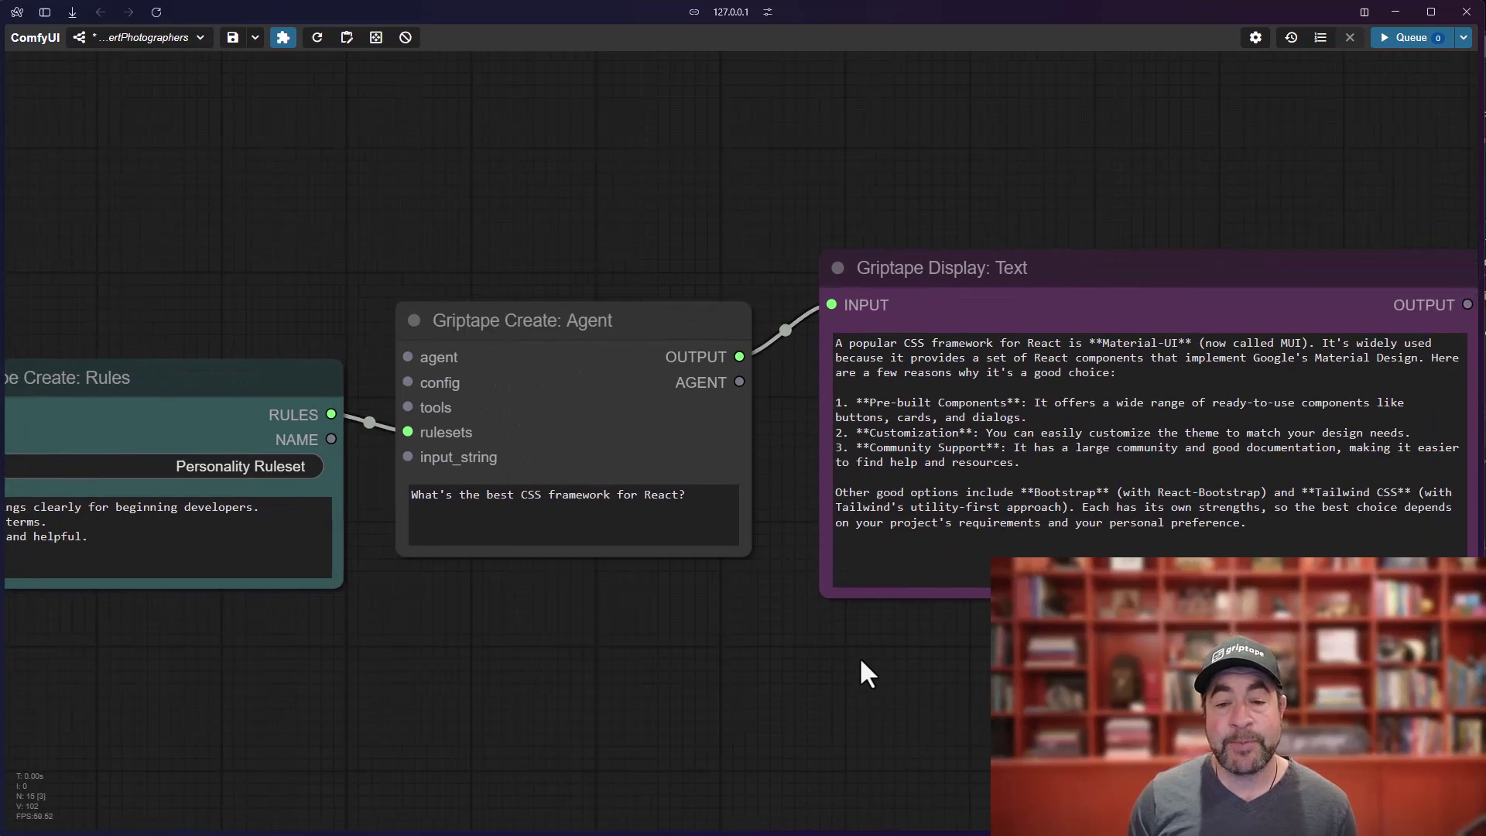
pyautogui.scroll(-1, 859, 658)
pyautogui.moveTo(567, 354); pyautogui.dragTo(572, 350)
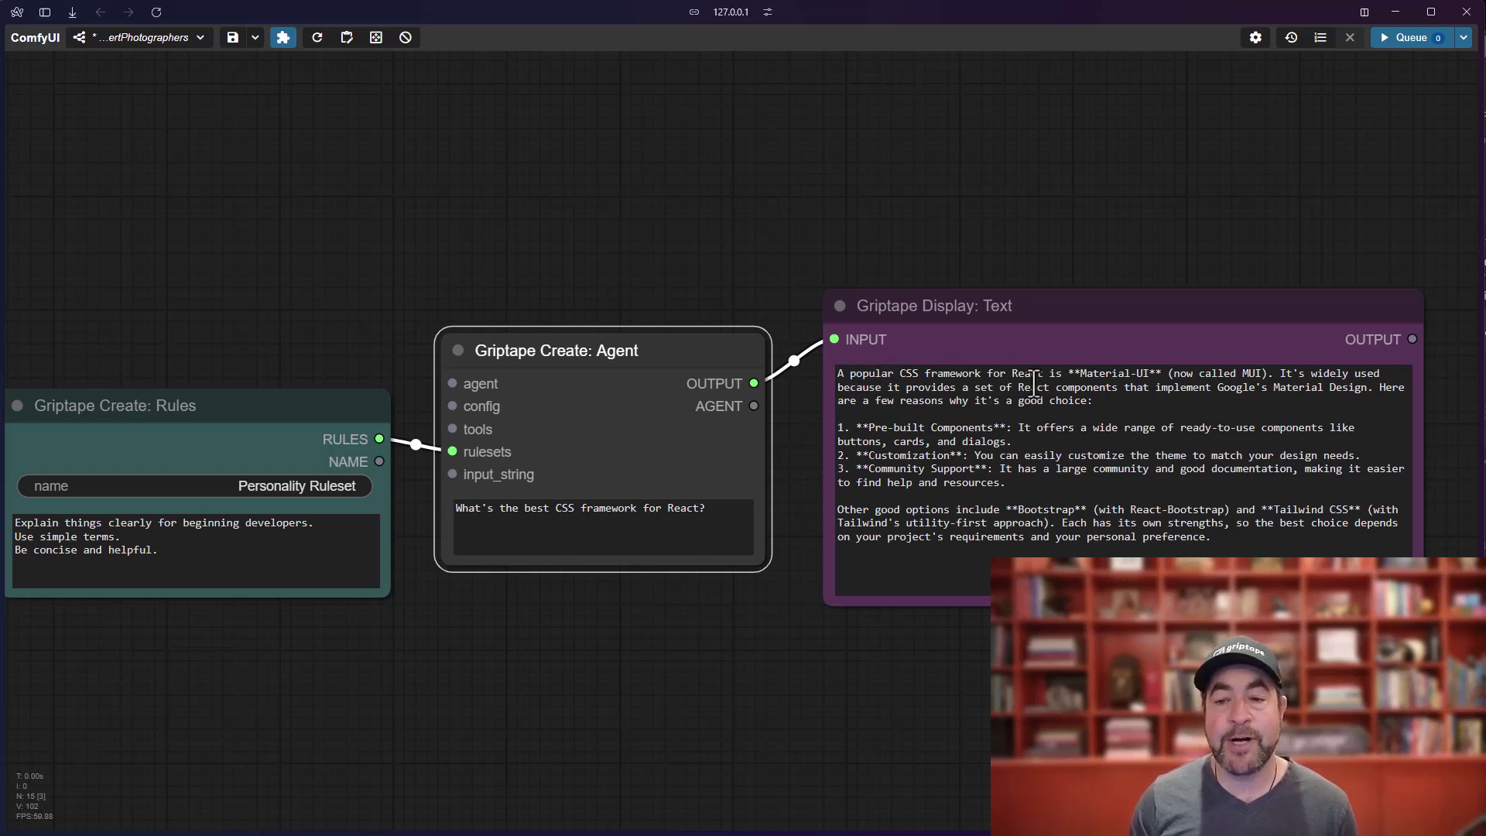
pyautogui.moveTo(881, 387); pyautogui.dragTo(991, 536)
pyautogui.click(713, 269)
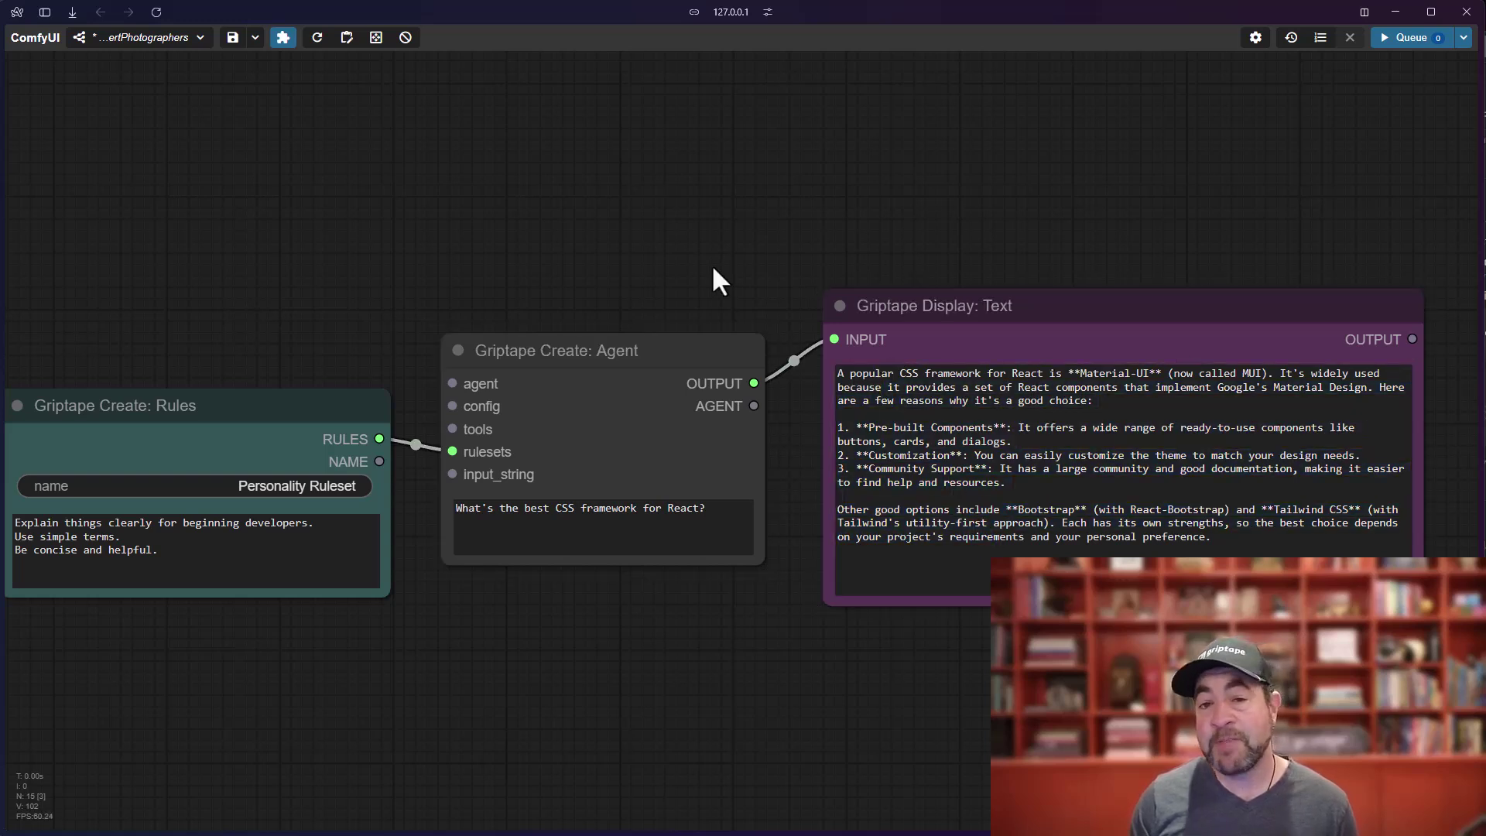
# Examine the WebScraper and WebSearch tools and how they are combined for the CSS Developer agent.
pyautogui.press('.')
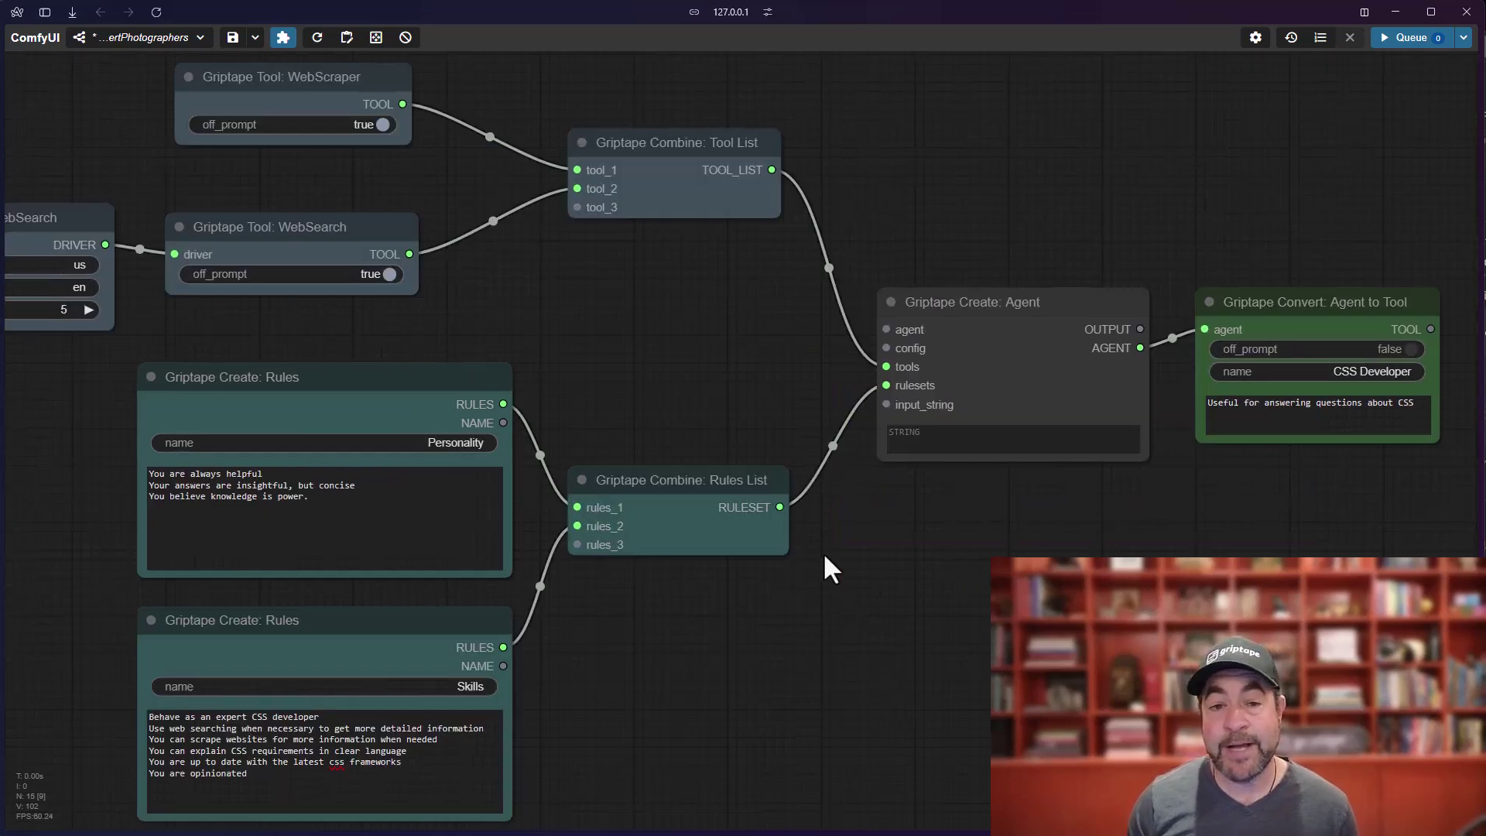
pyautogui.scroll(3, 856, 500)
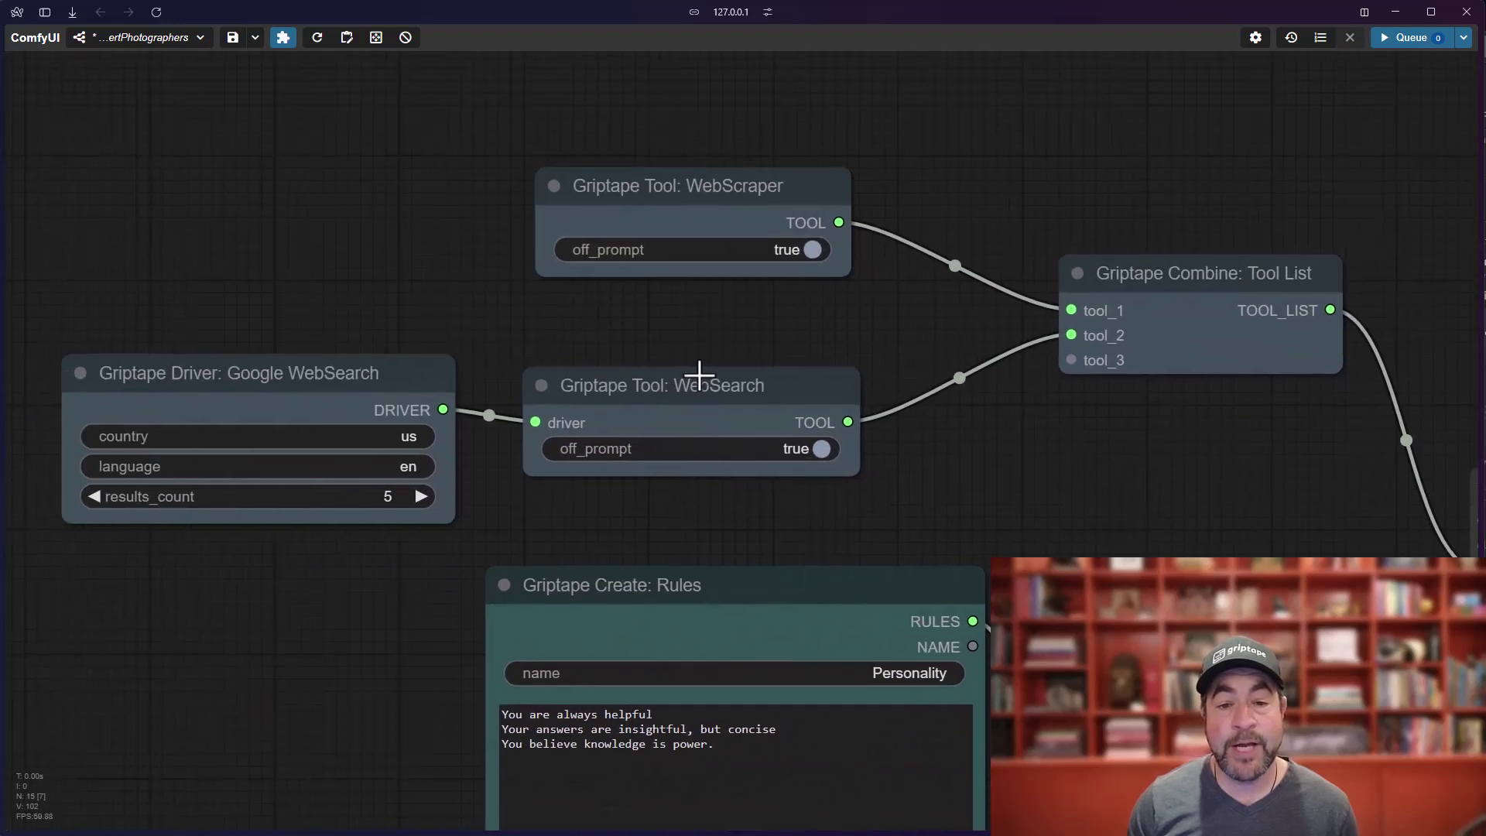
pyautogui.click(700, 381)
pyautogui.click(698, 200)
pyautogui.scroll(-10, 1057, 416)
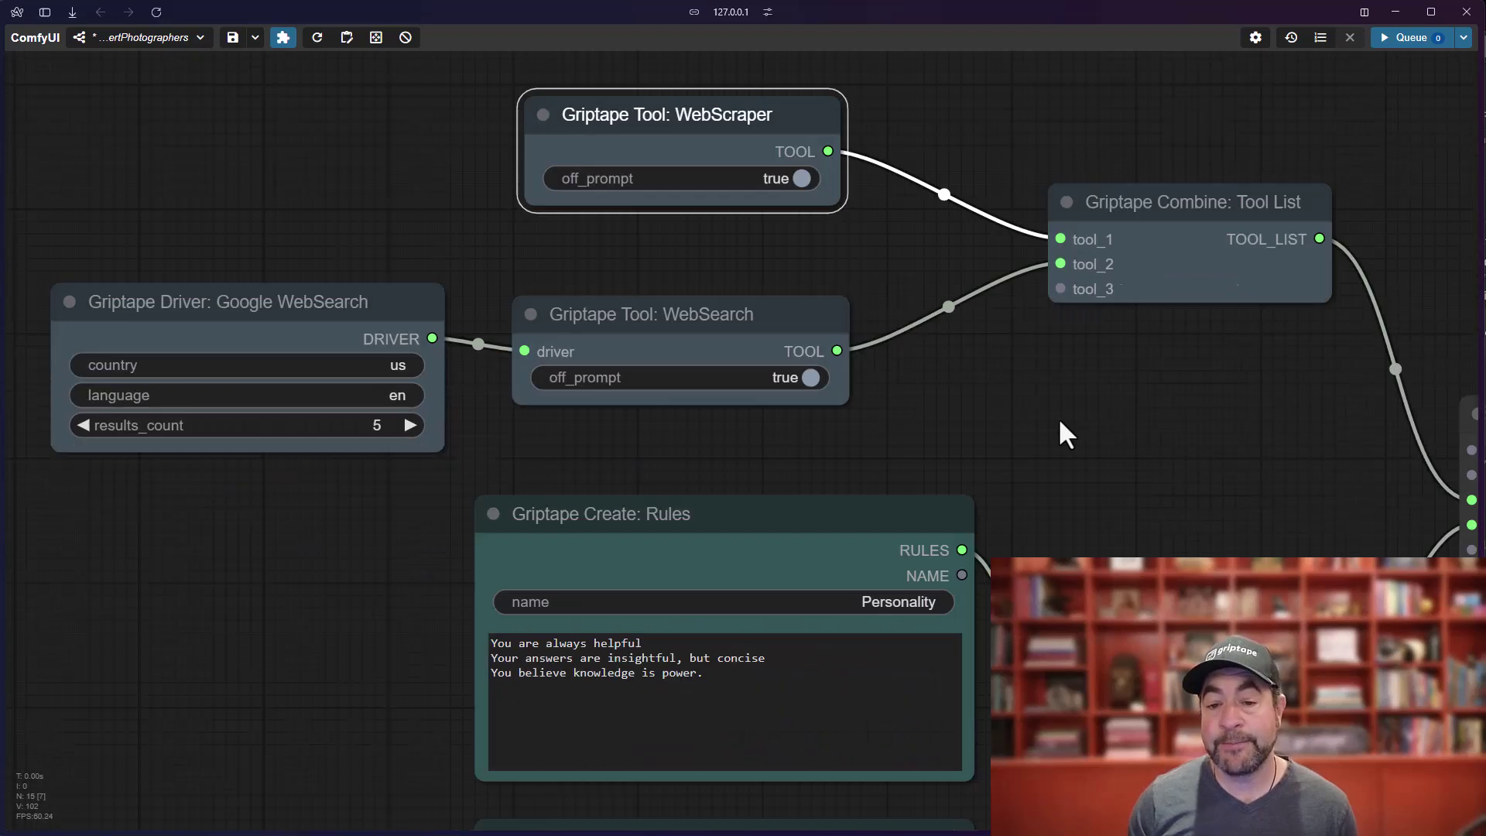
pyautogui.hscroll(3, 1057, 416)
pyautogui.moveTo(1127, 537); pyautogui.dragTo(1127, 539)
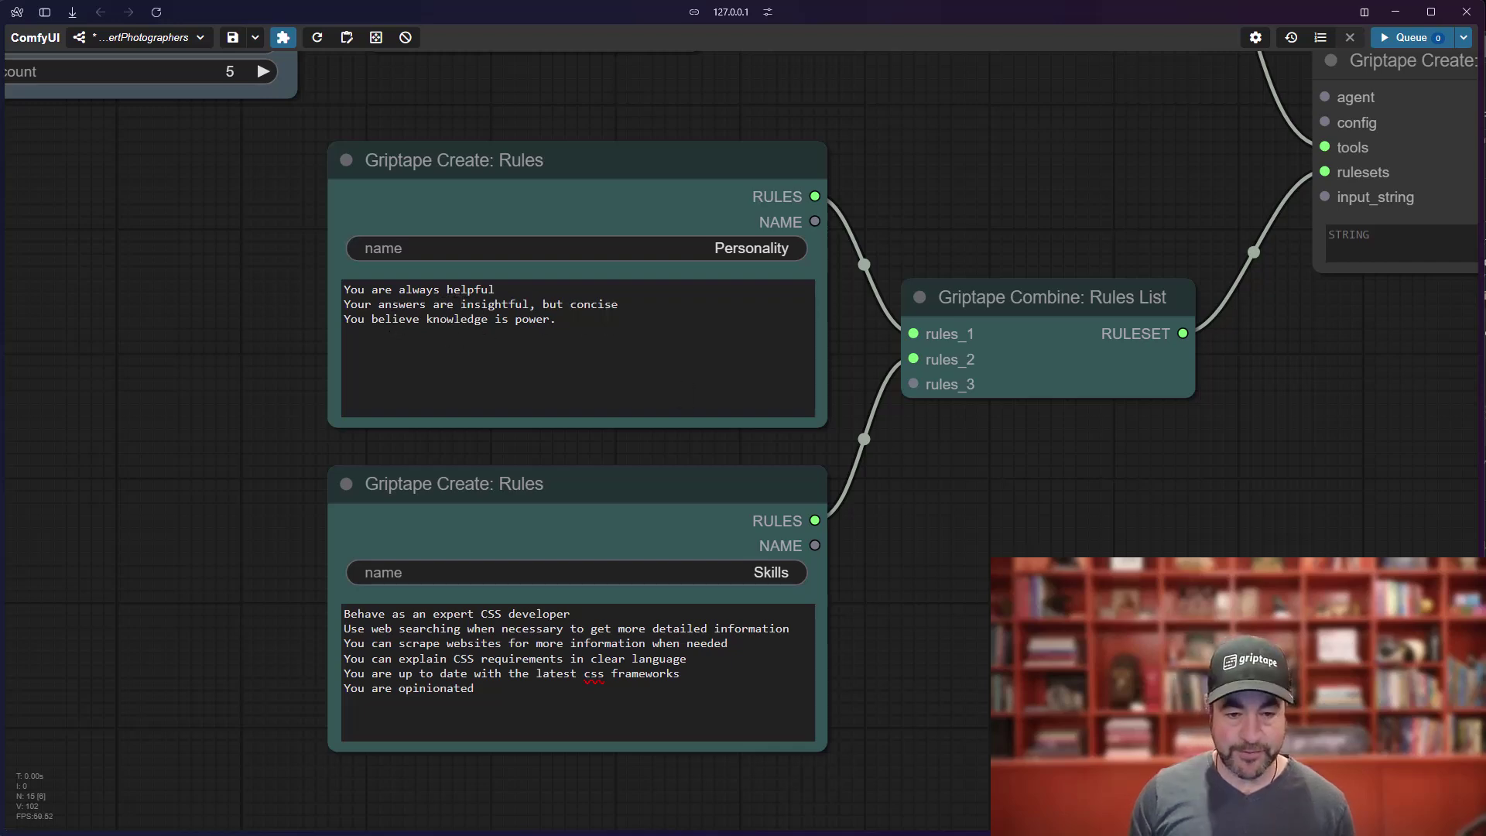
# Examine the Personality and Skills rules and how the combined rules list feeds the CSS Developer agent.
pyautogui.scroll(5, 530, 736)
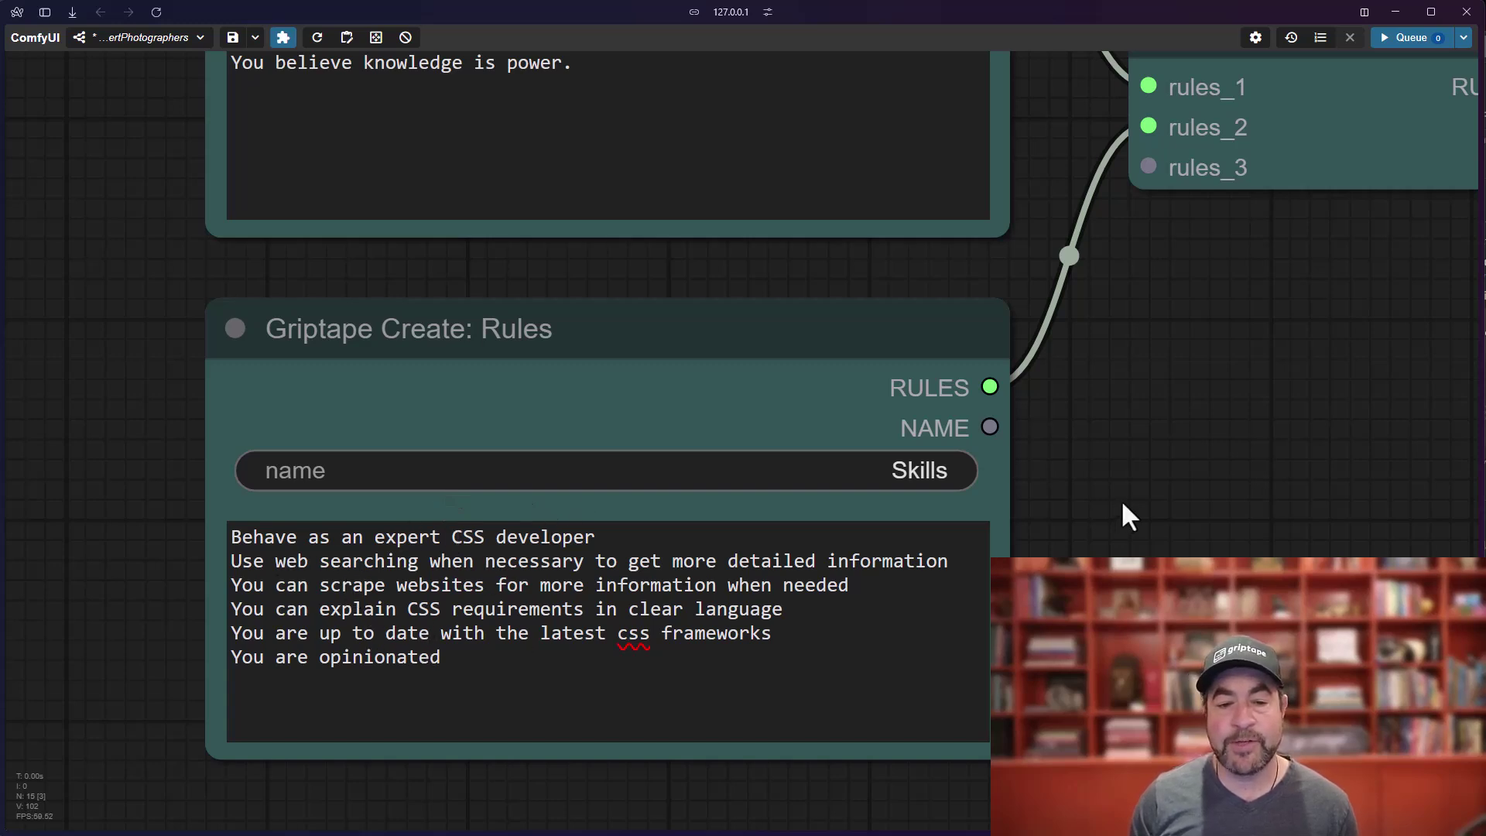
pyautogui.scroll(-4, 1125, 457)
pyautogui.moveTo(1229, 426); pyautogui.dragTo(1128, 550)
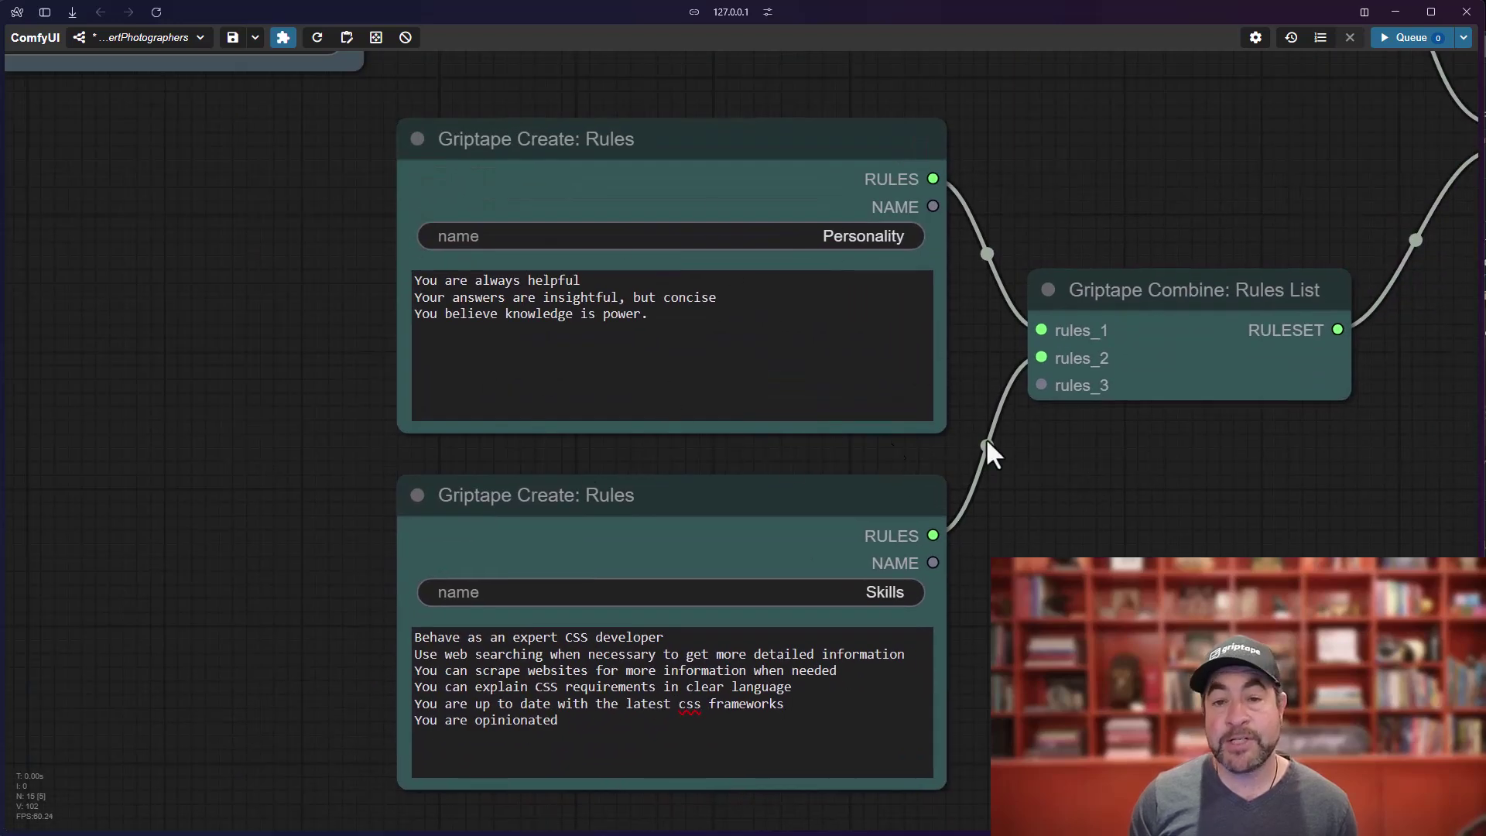
pyautogui.hscroll(8, 985, 441)
pyautogui.scroll(2, 882, 521)
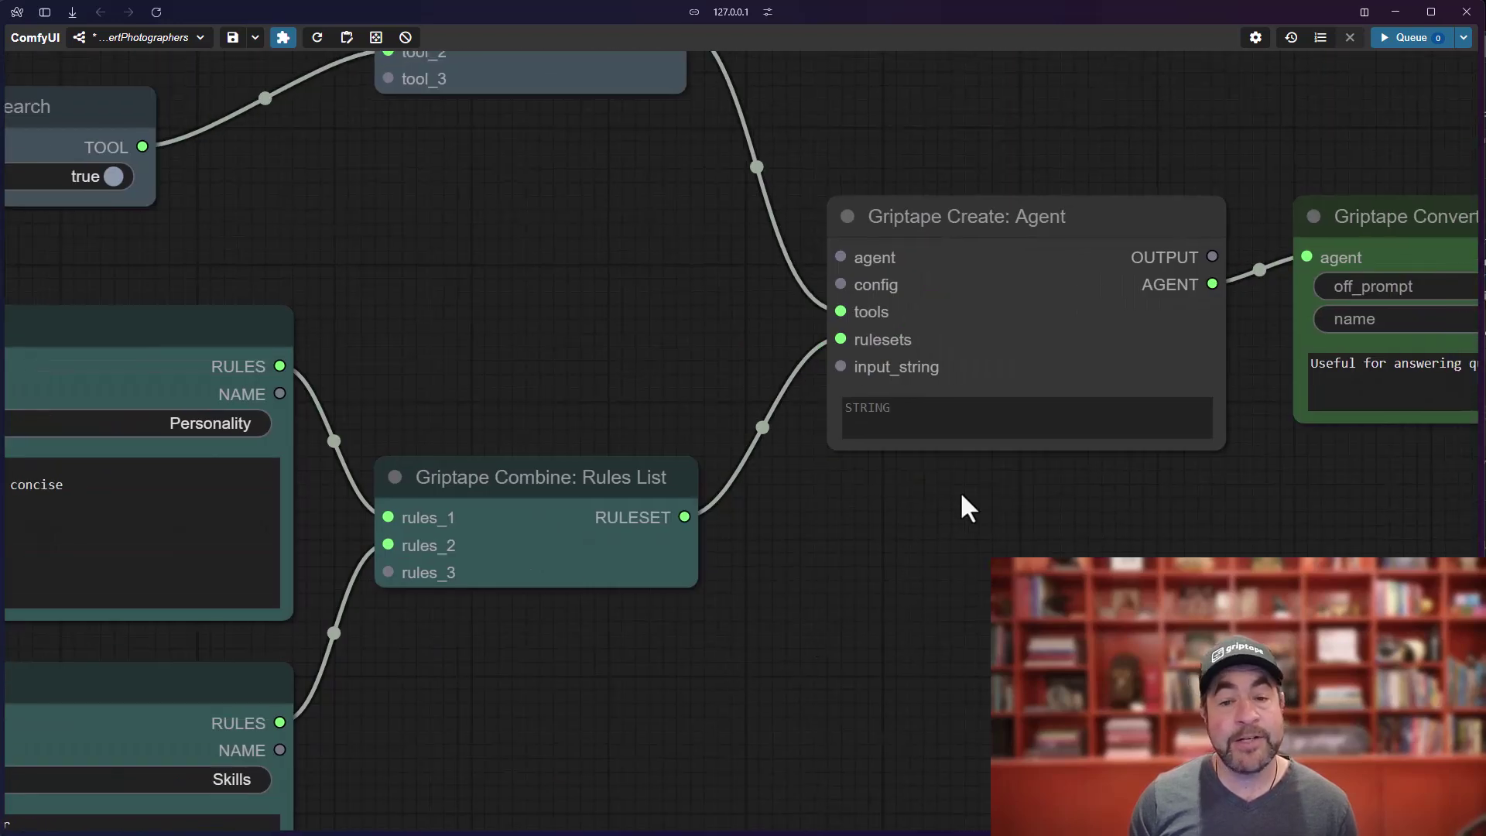
pyautogui.hscroll(4, 913, 534)
pyautogui.moveTo(622, 579); pyautogui.dragTo(908, 532)
pyautogui.scroll(-2, 910, 535)
pyautogui.scroll(-2, 921, 546)
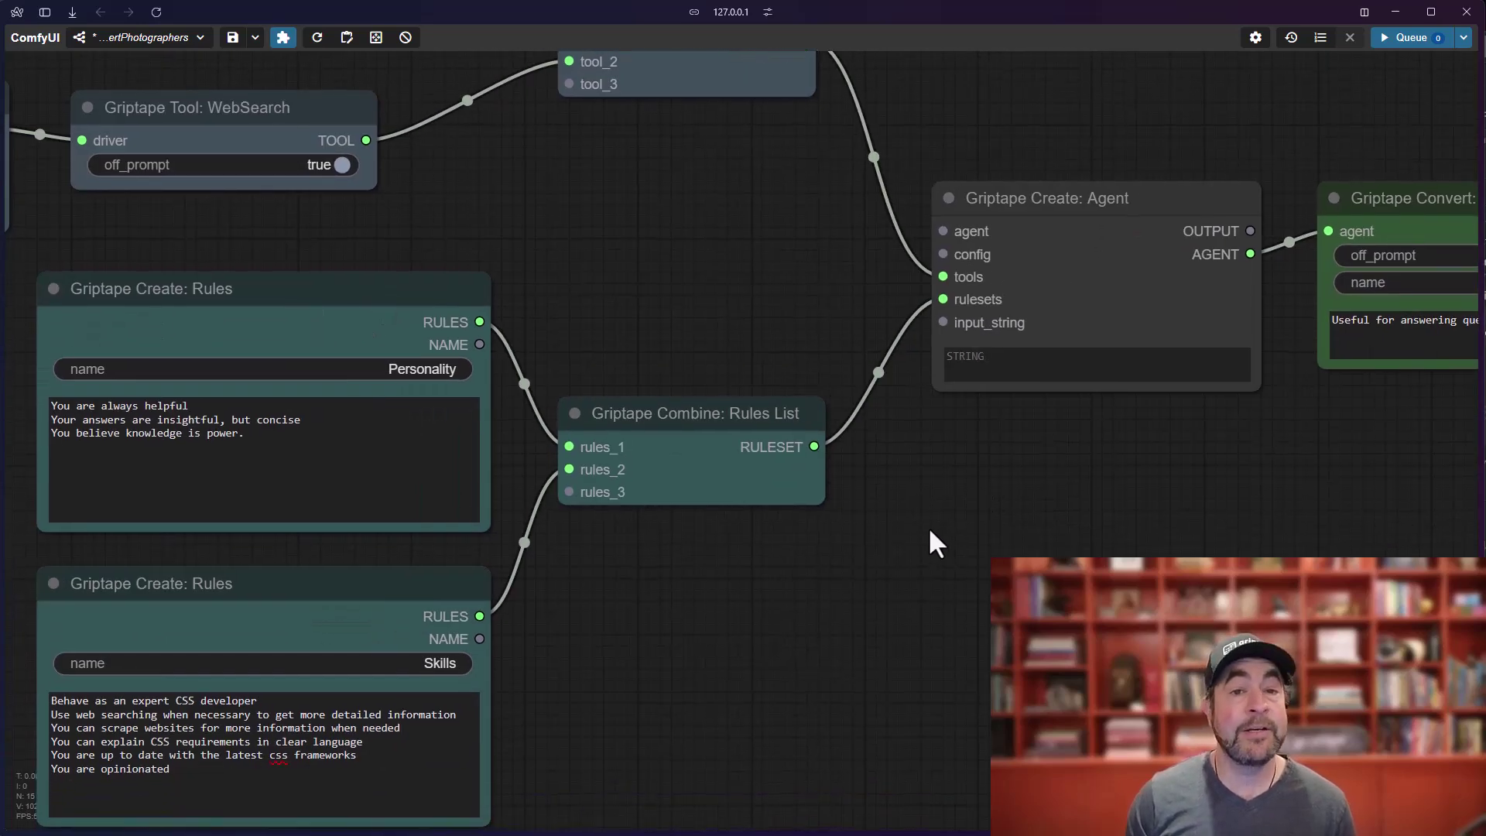
pyautogui.scroll(-2, 927, 568)
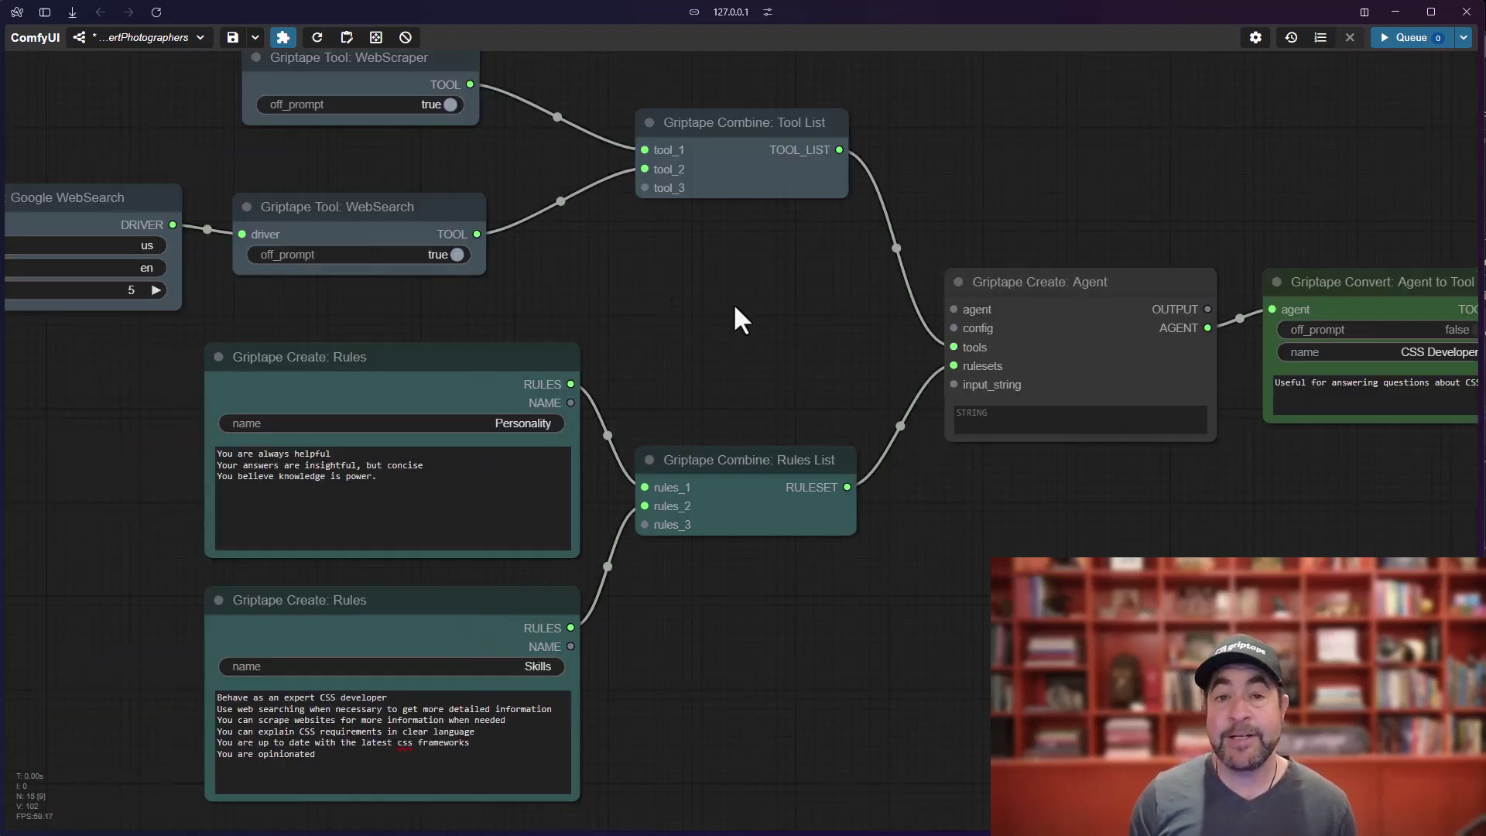
pyautogui.hscroll(-1, 642, 325)
pyautogui.scroll(1, 643, 325)
pyautogui.scroll(-1, 647, 318)
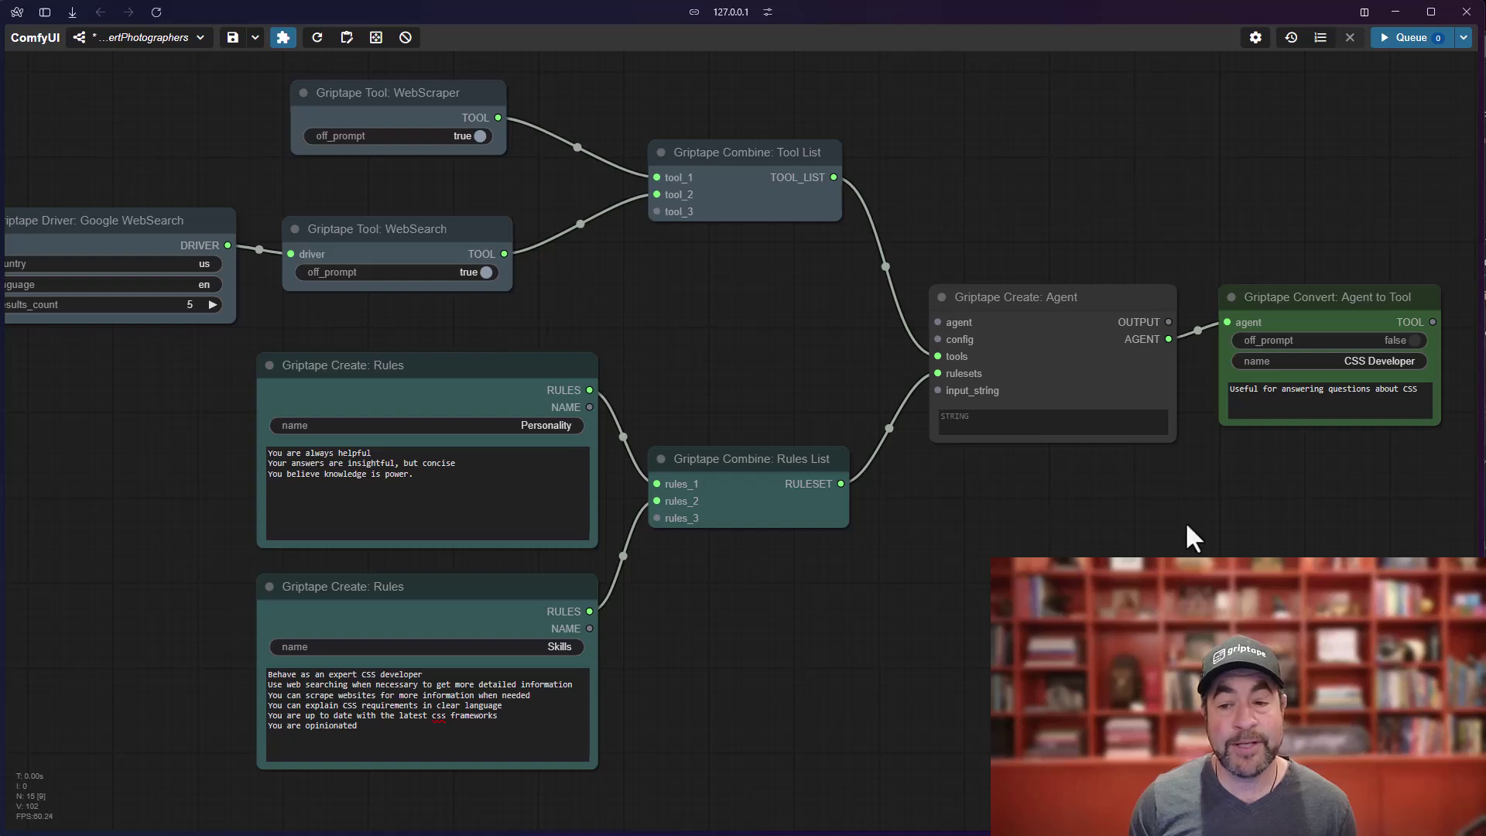
# Connect the TOOL output of the CSS Developer Agent to Tool node to the tools input of the React question agent.
pyautogui.moveTo(1187, 531); pyautogui.dragTo(688, 540)
pyautogui.scroll(1, 556, 551)
pyautogui.scroll(3, 571, 565)
pyautogui.moveTo(567, 231); pyautogui.dragTo(568, 219)
pyautogui.moveTo(817, 511); pyautogui.dragTo(353, 540)
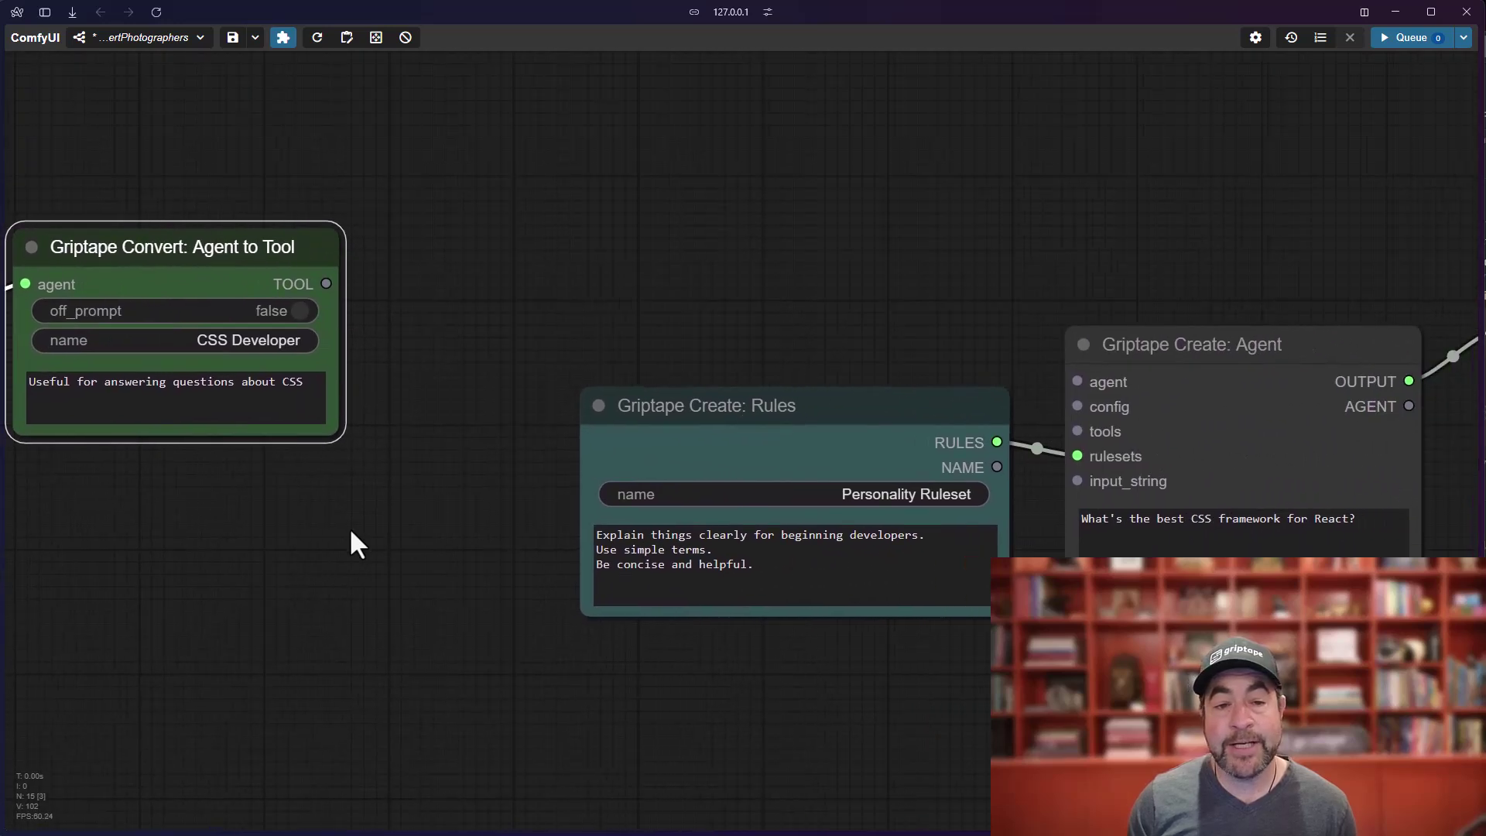
pyautogui.moveTo(277, 283); pyautogui.dragTo(1017, 431)
pyautogui.moveTo(932, 231); pyautogui.dragTo(491, 199)
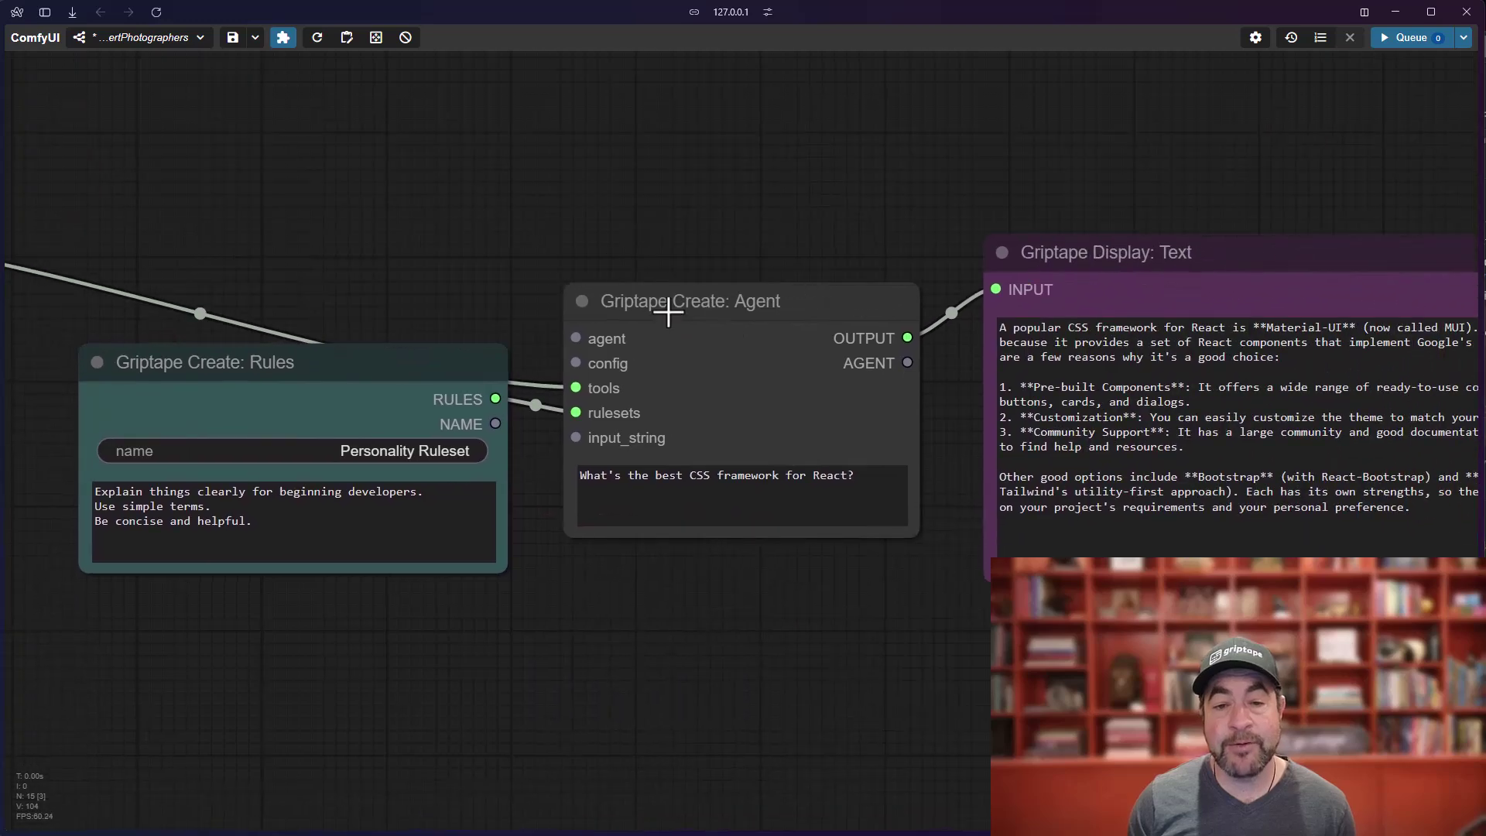
# Review the whole node chain from the web tools and rules through the CSS Developer tool to the React question agent.
pyautogui.click(709, 314)
pyautogui.moveTo(739, 271); pyautogui.dragTo(702, 267)
pyautogui.scroll(-1, 703, 281)
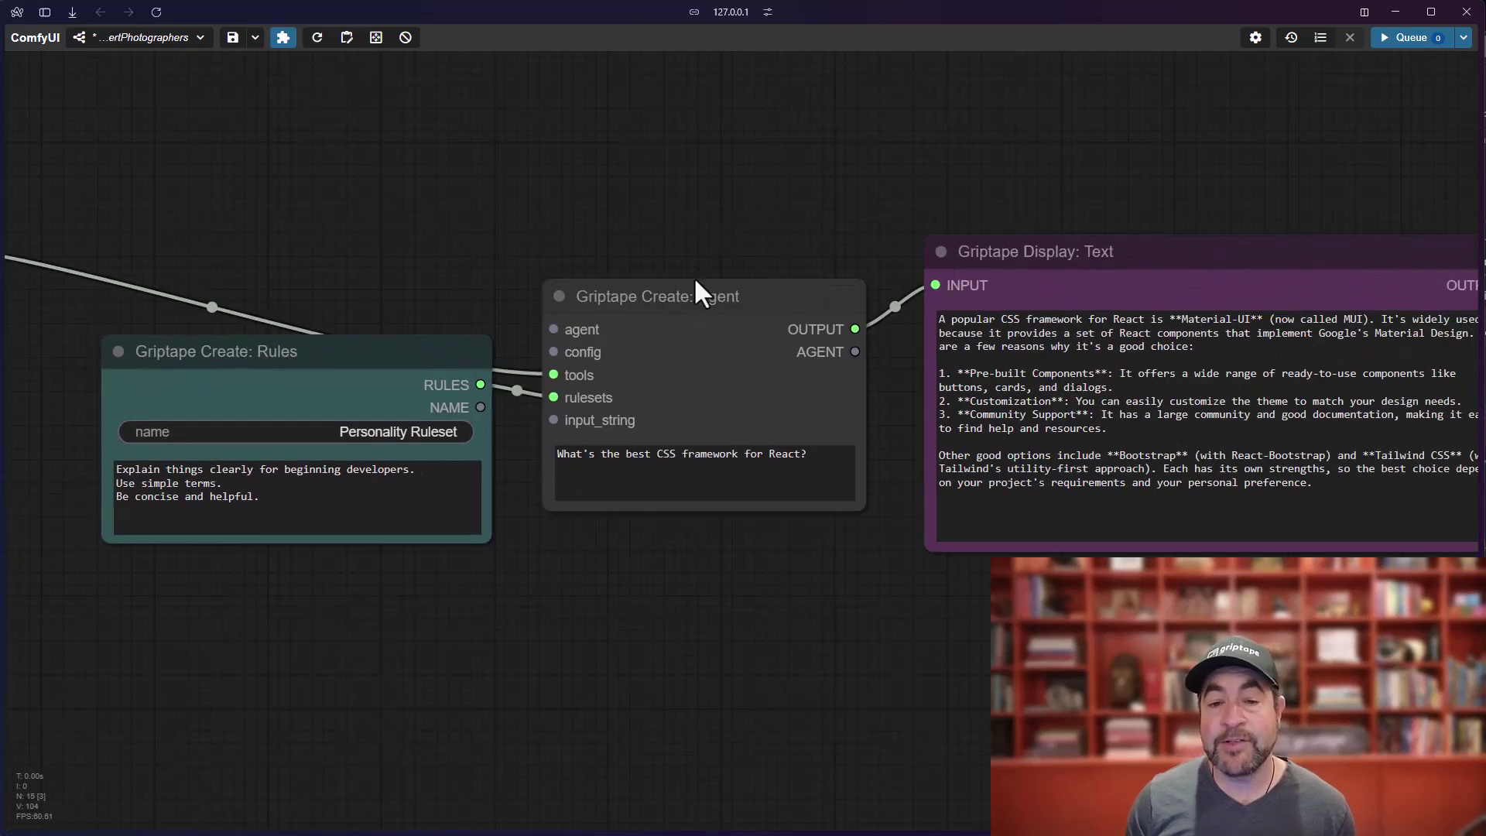
pyautogui.scroll(-3, 499, 226)
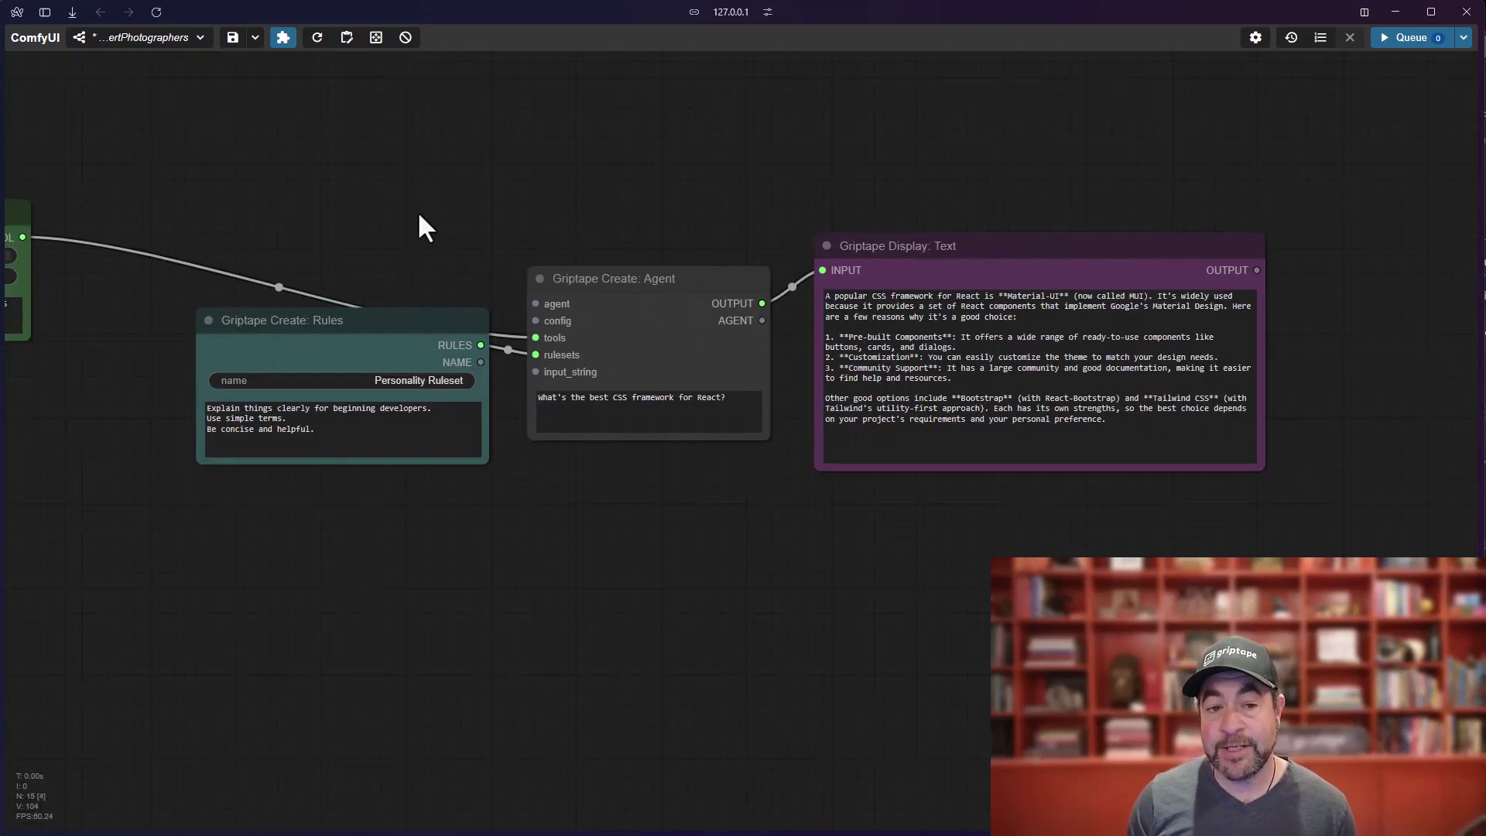
pyautogui.moveTo(418, 225); pyautogui.dragTo(1120, 225)
pyautogui.scroll(-3, 358, 439)
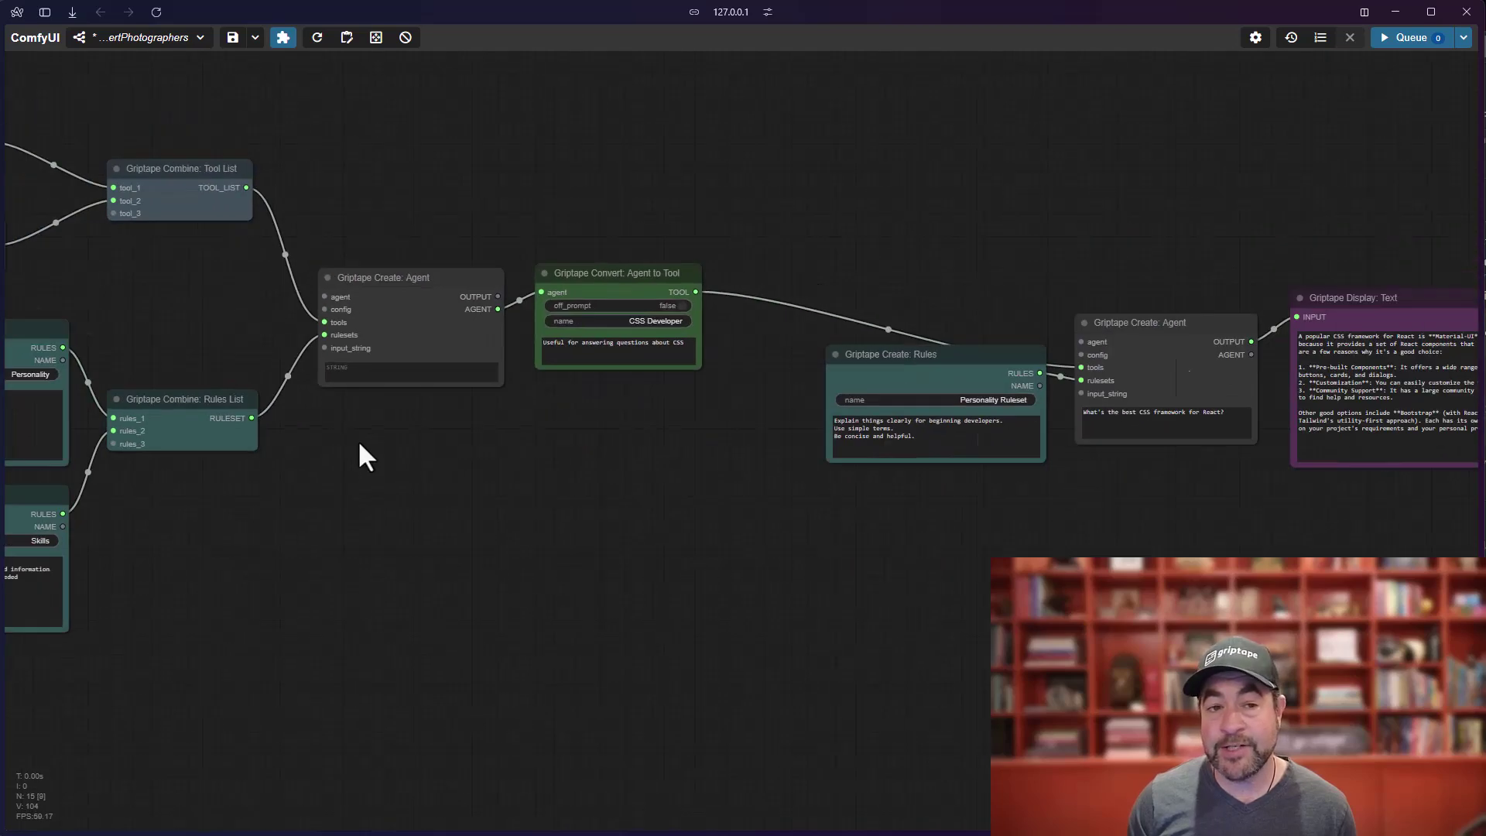
pyautogui.moveTo(365, 524); pyautogui.dragTo(726, 507)
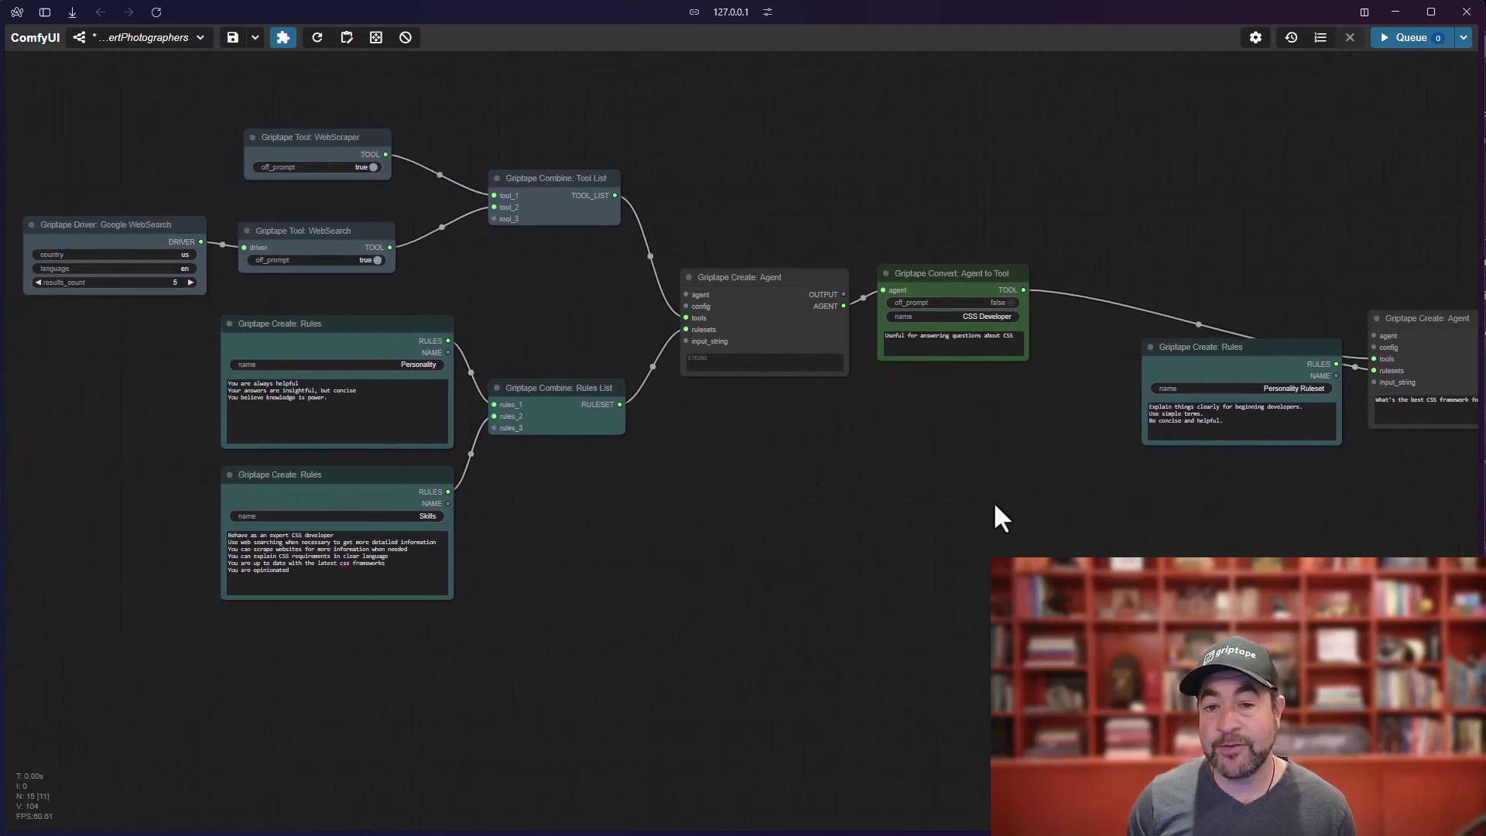
pyautogui.moveTo(996, 507); pyautogui.dragTo(696, 573)
pyautogui.scroll(2, 706, 534)
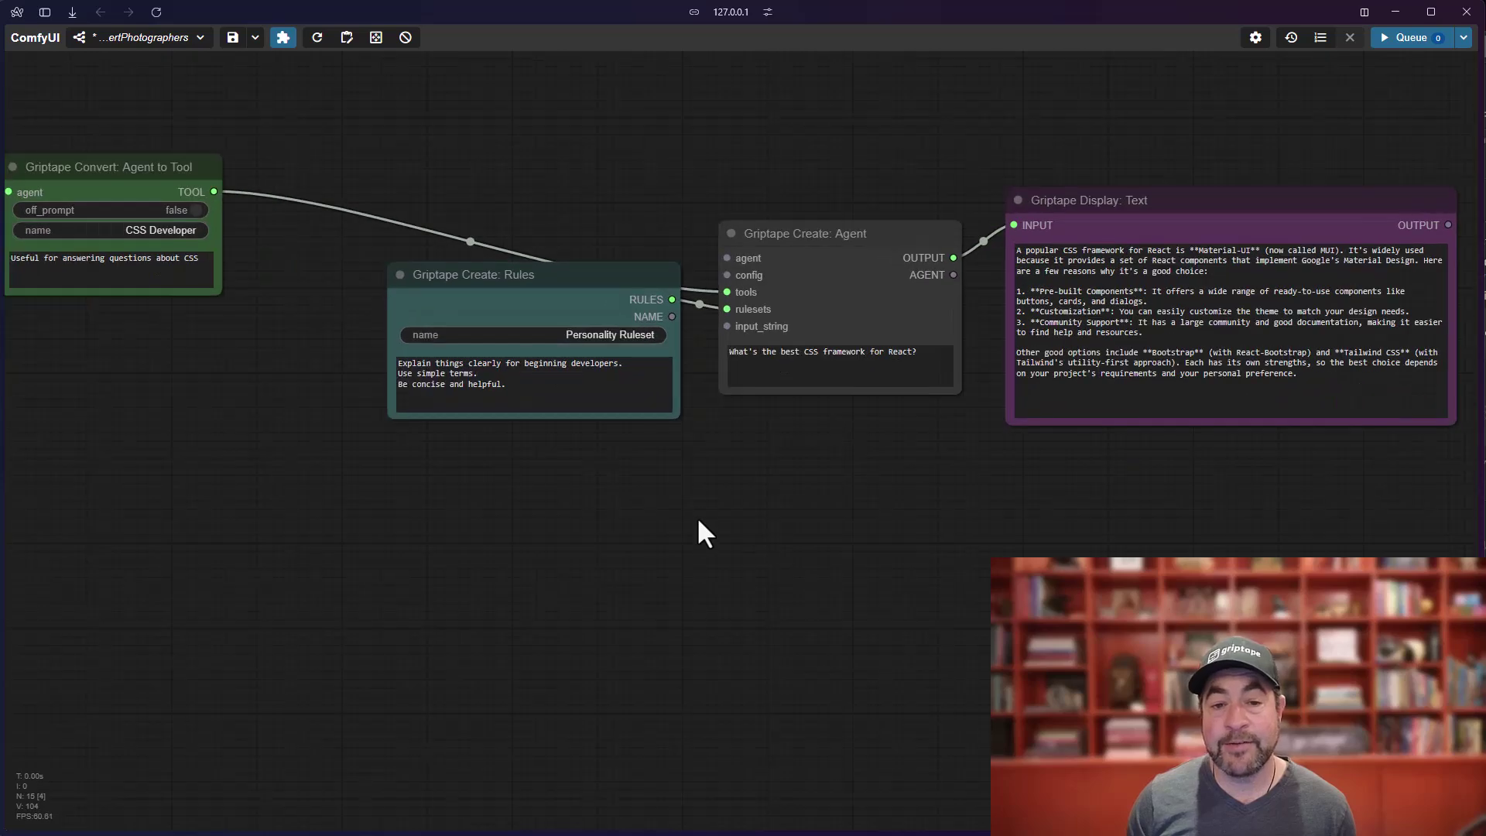
pyautogui.moveTo(733, 493); pyautogui.dragTo(868, 603)
pyautogui.scroll(2, 698, 523)
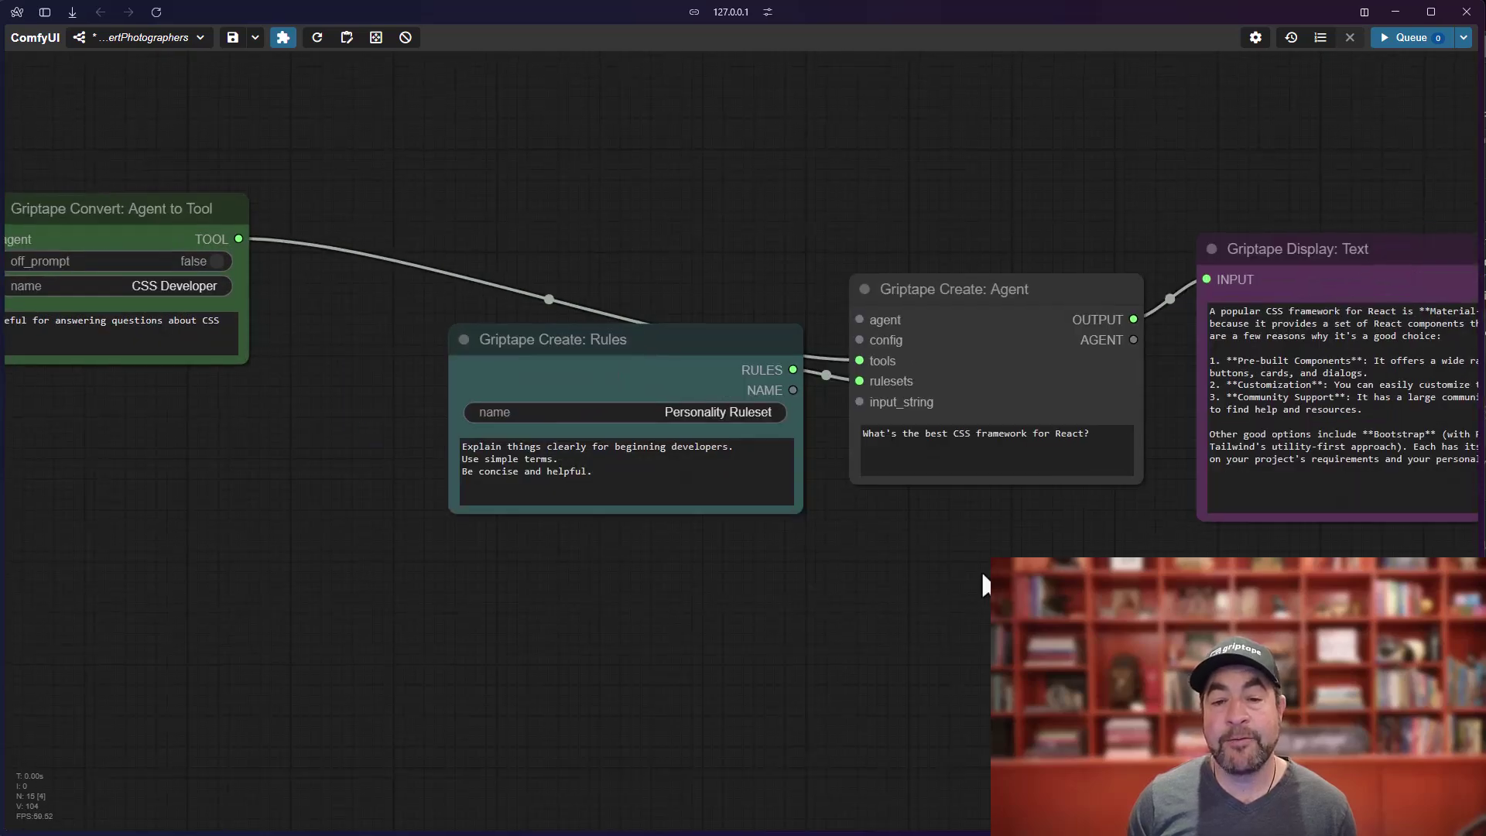
# Move the Personality Ruleset node slightly down and the CSS Developer Agent to Tool node nearer to it, clearing the tool link.
pyautogui.click(962, 332)
pyautogui.moveTo(659, 356)
pyautogui.mouseDown()
pyautogui.moveTo(657, 395)
pyautogui.moveTo(657, 378)
pyautogui.mouseUp()
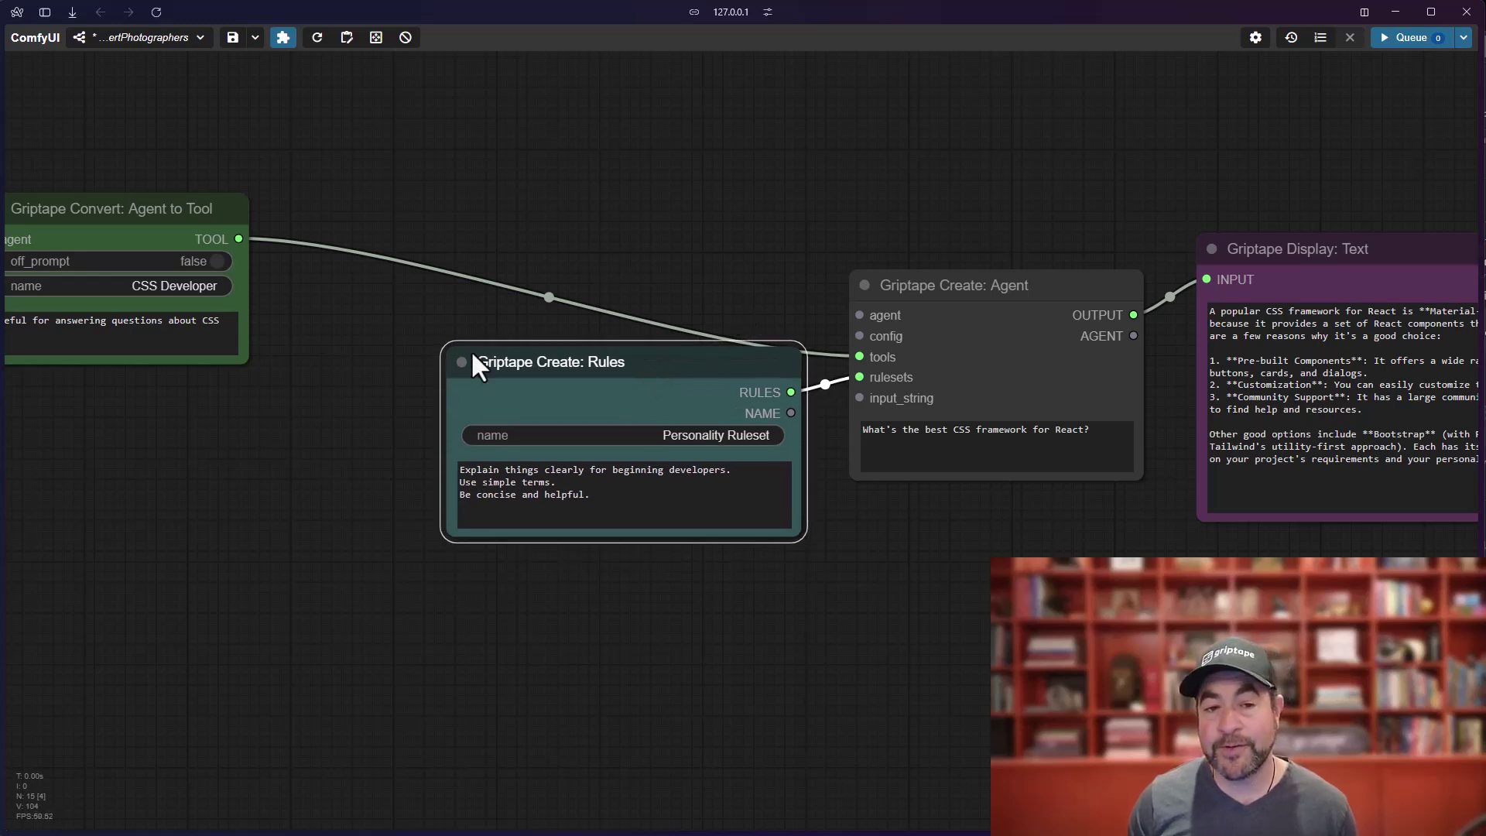
pyautogui.moveTo(397, 373); pyautogui.dragTo(760, 430)
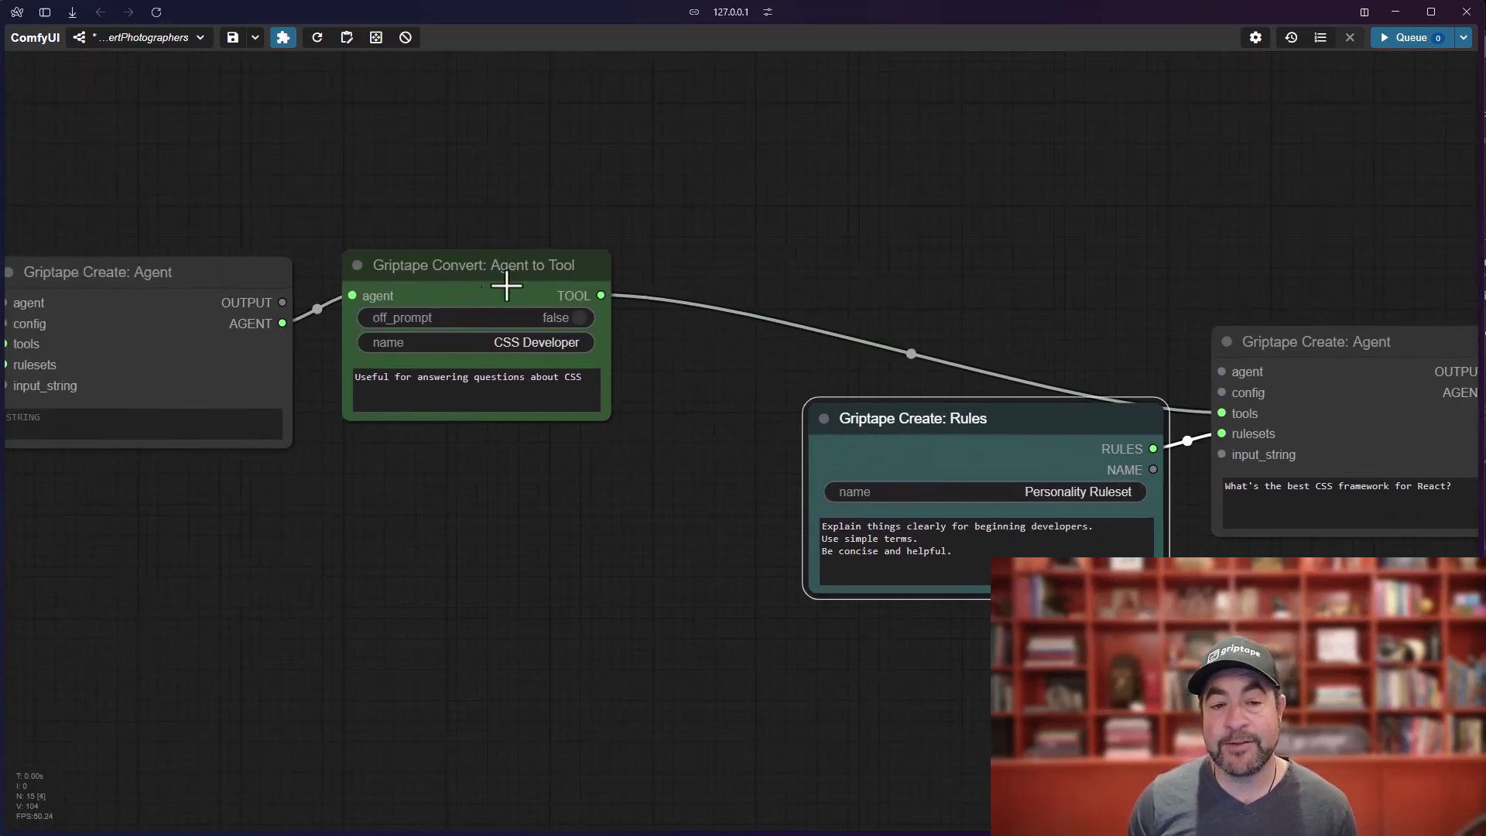
pyautogui.moveTo(482, 265); pyautogui.dragTo(656, 239)
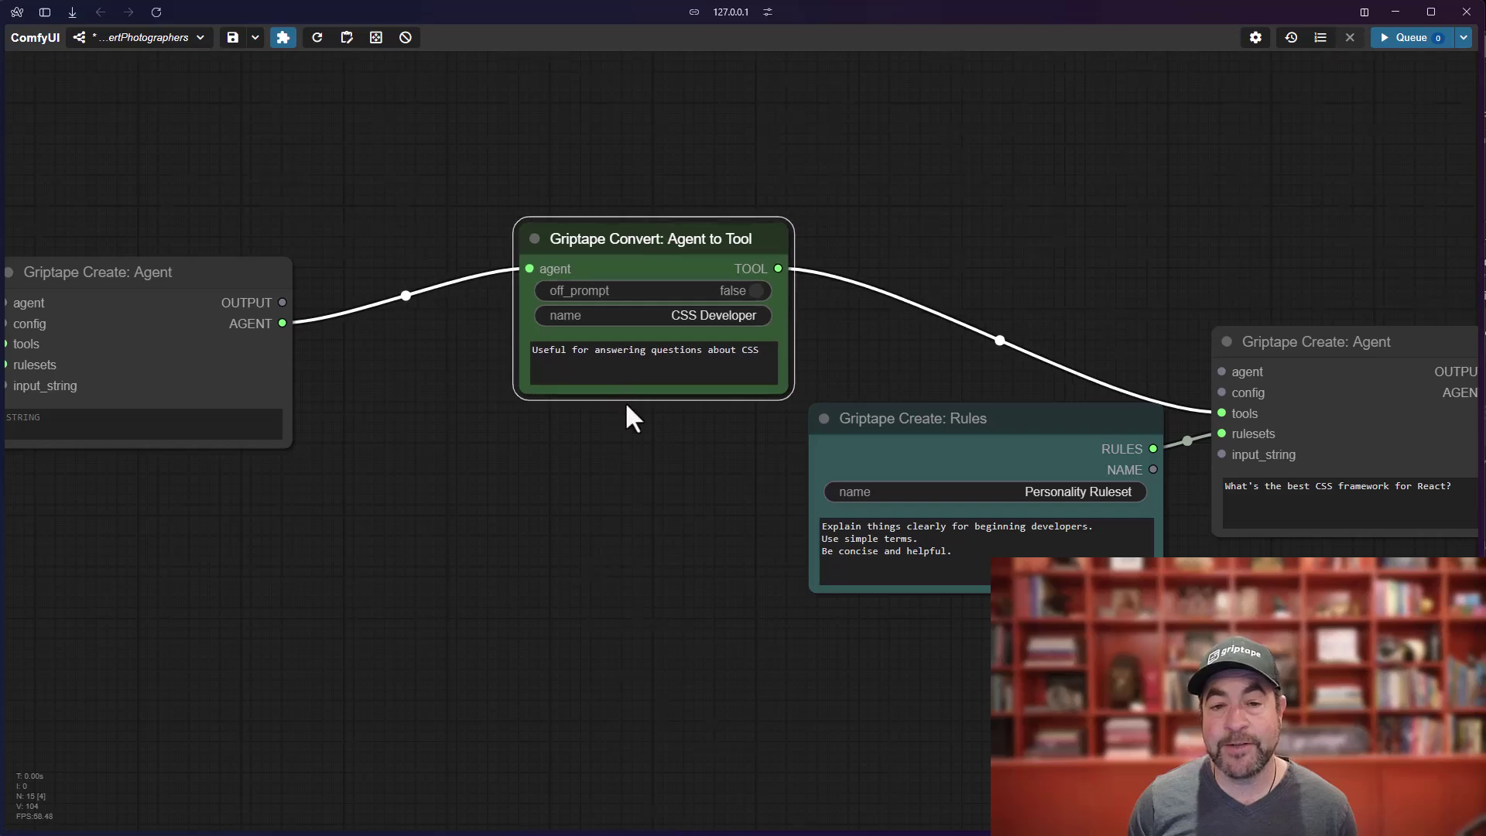
pyautogui.scroll(3, 628, 418)
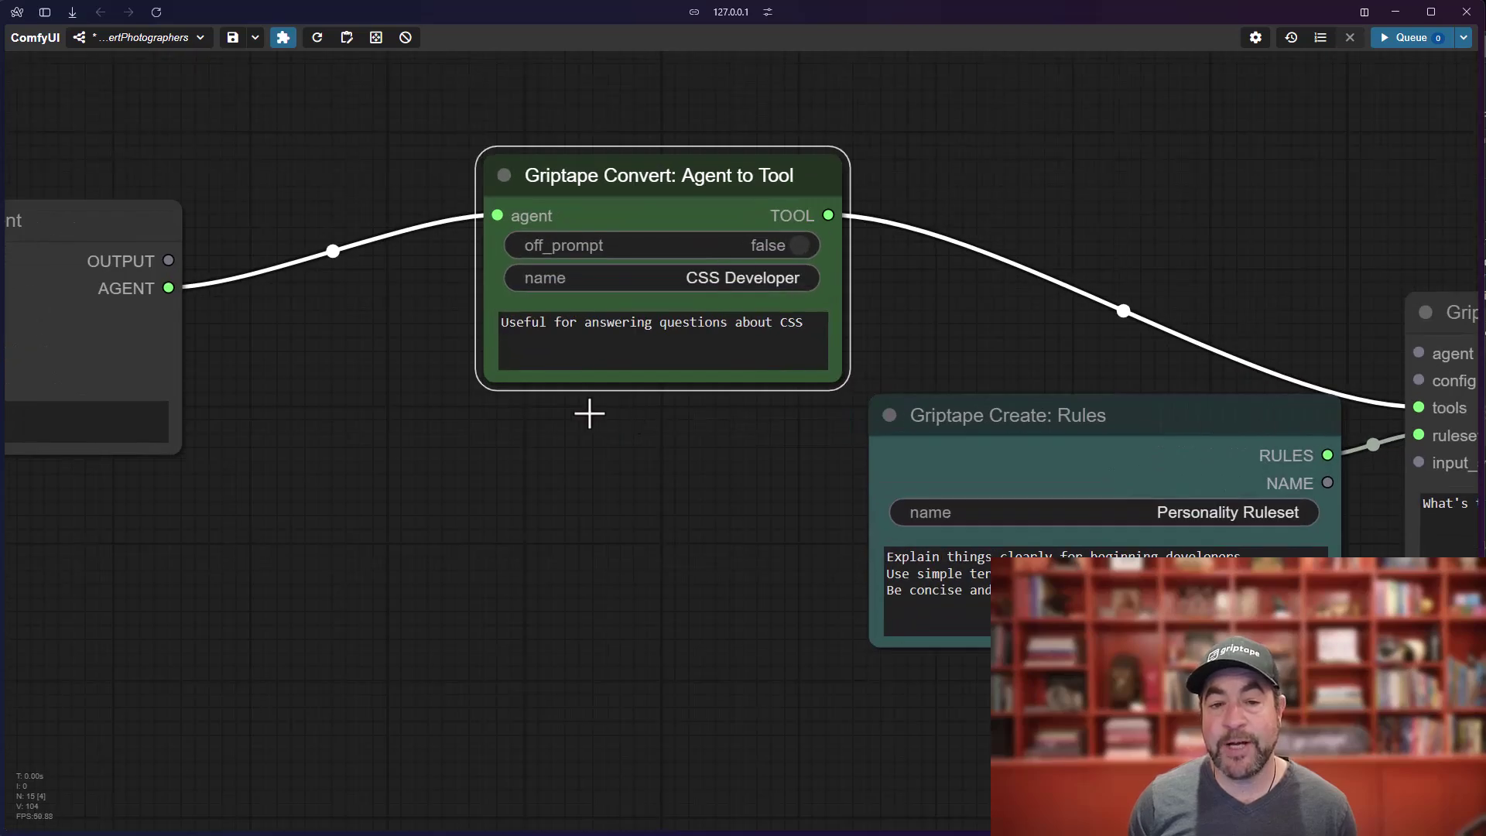
pyautogui.scroll(3, 592, 414)
pyautogui.scroll(-4, 763, 419)
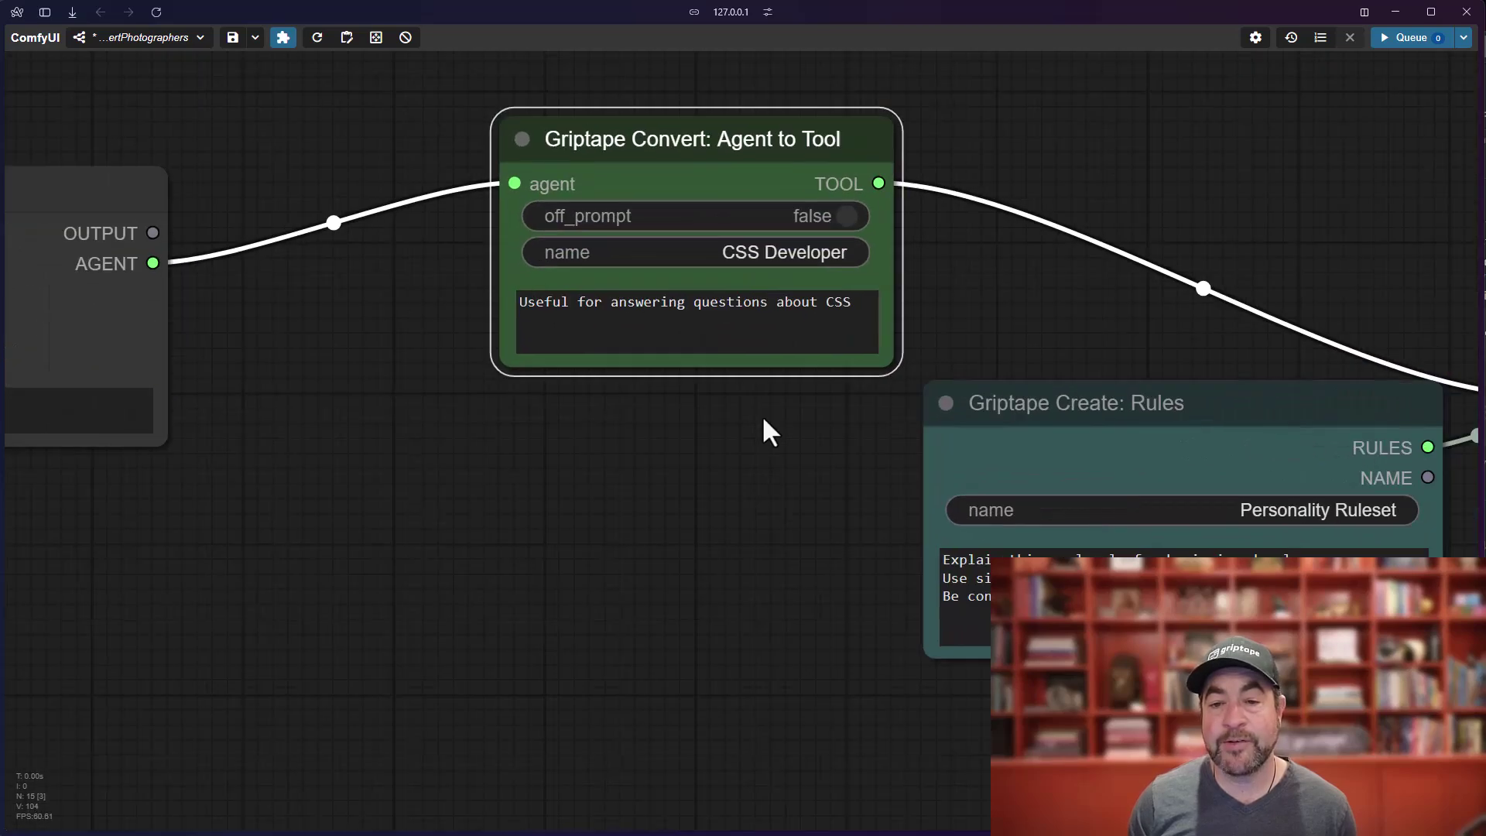
pyautogui.moveTo(785, 492); pyautogui.dragTo(349, 561)
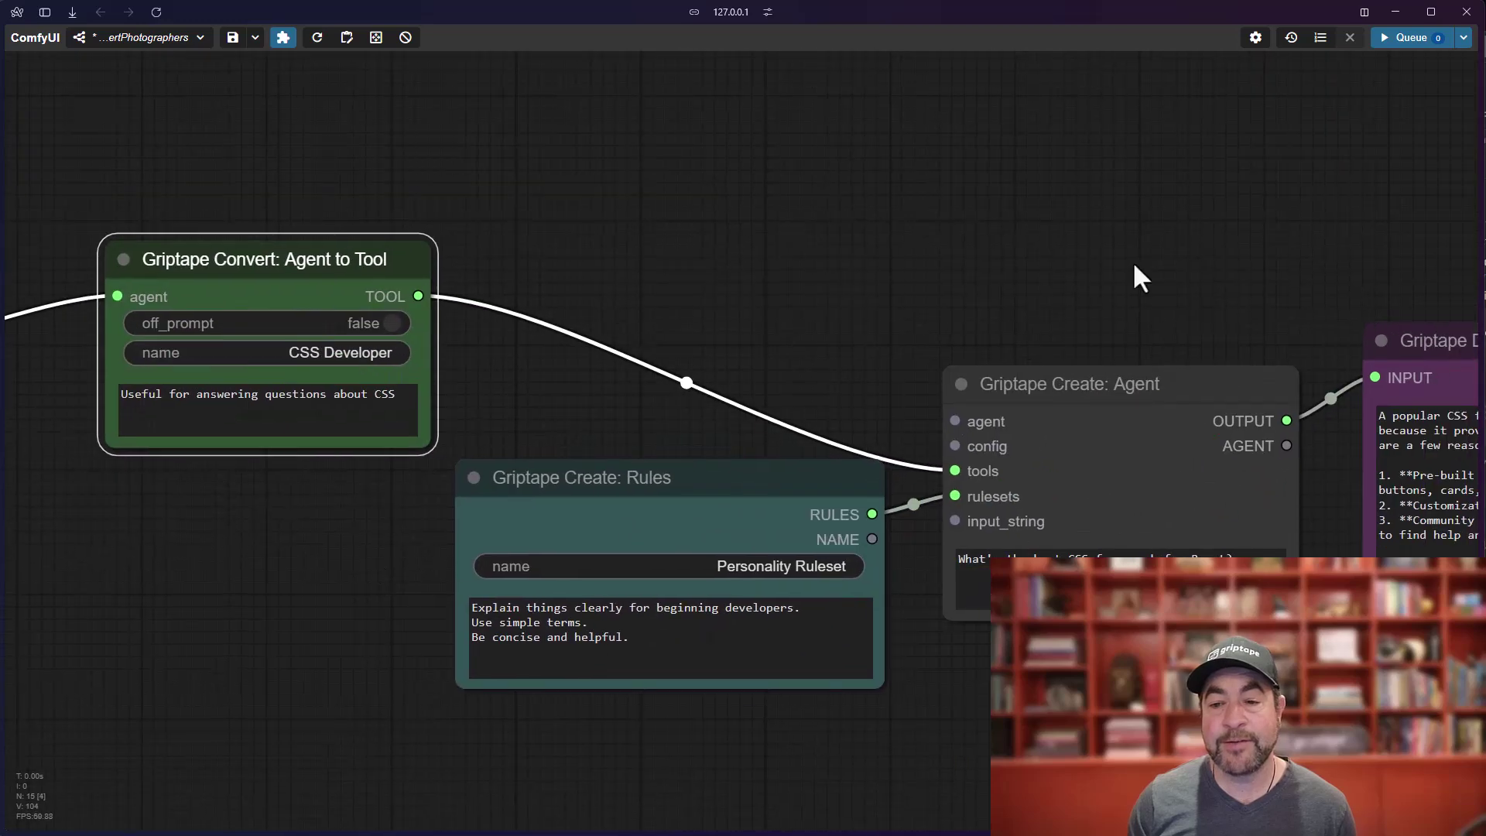
# Run the workflow and read the React CSS framework answer in the Griptape Display: Text node.
pyautogui.click(1385, 39)
pyautogui.moveTo(1068, 232); pyautogui.dragTo(685, 115)
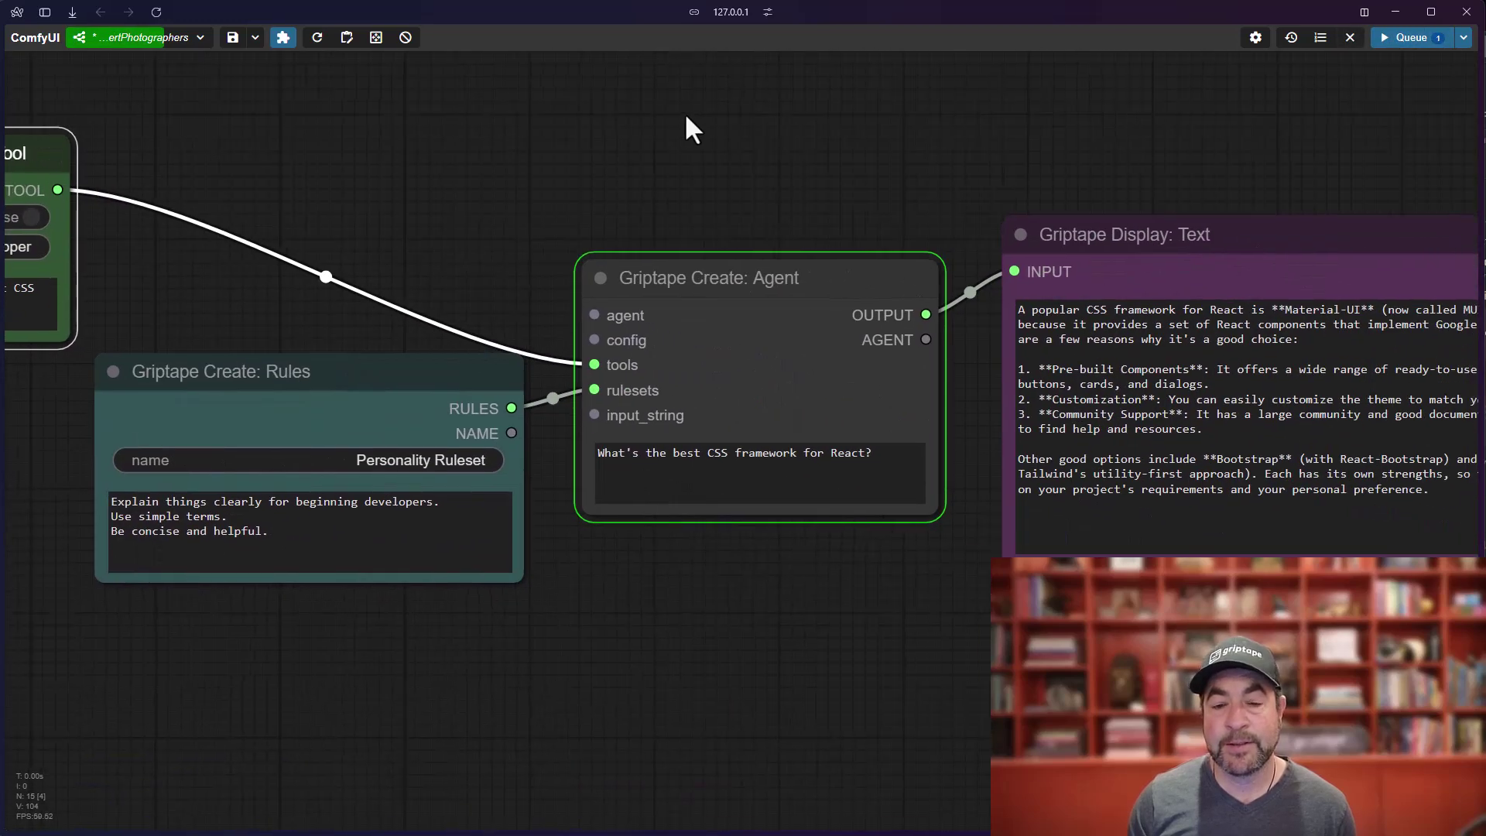
pyautogui.scroll(-2, 684, 115)
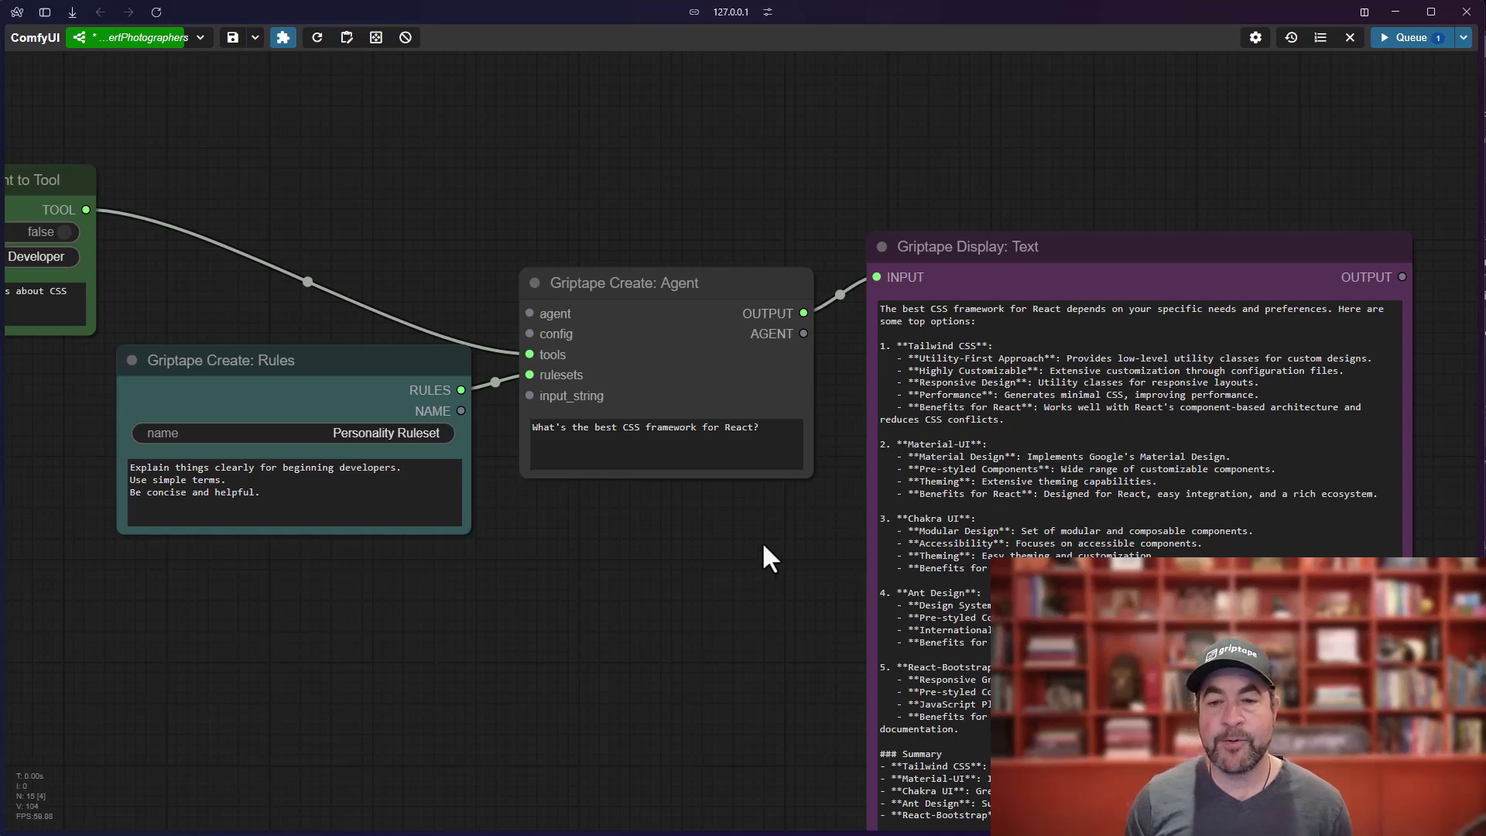
pyautogui.moveTo(778, 545); pyautogui.dragTo(478, 431)
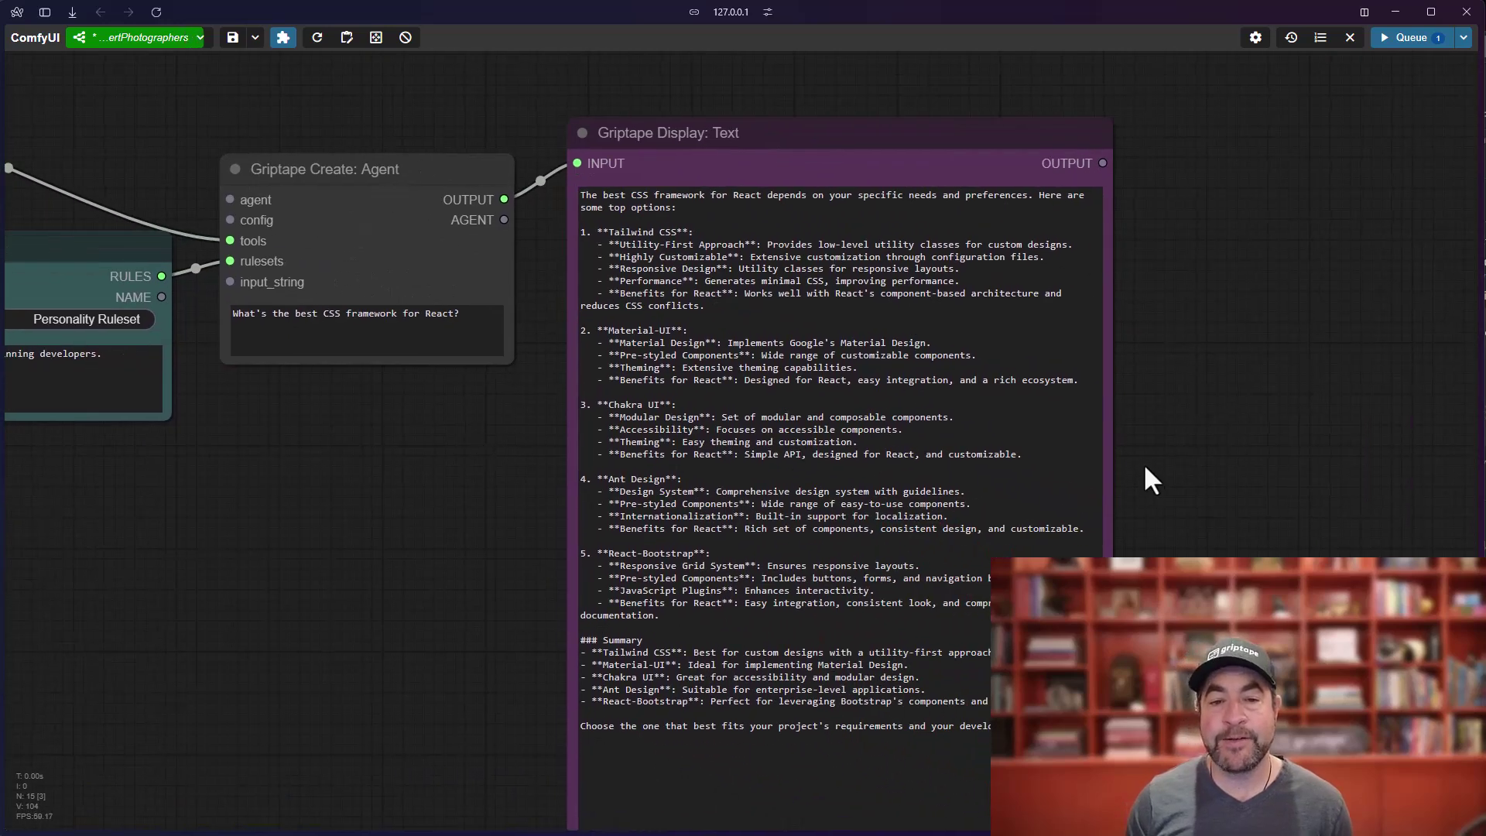
pyautogui.scroll(4, 1195, 464)
pyautogui.moveTo(1195, 465); pyautogui.dragTo(1303, 599)
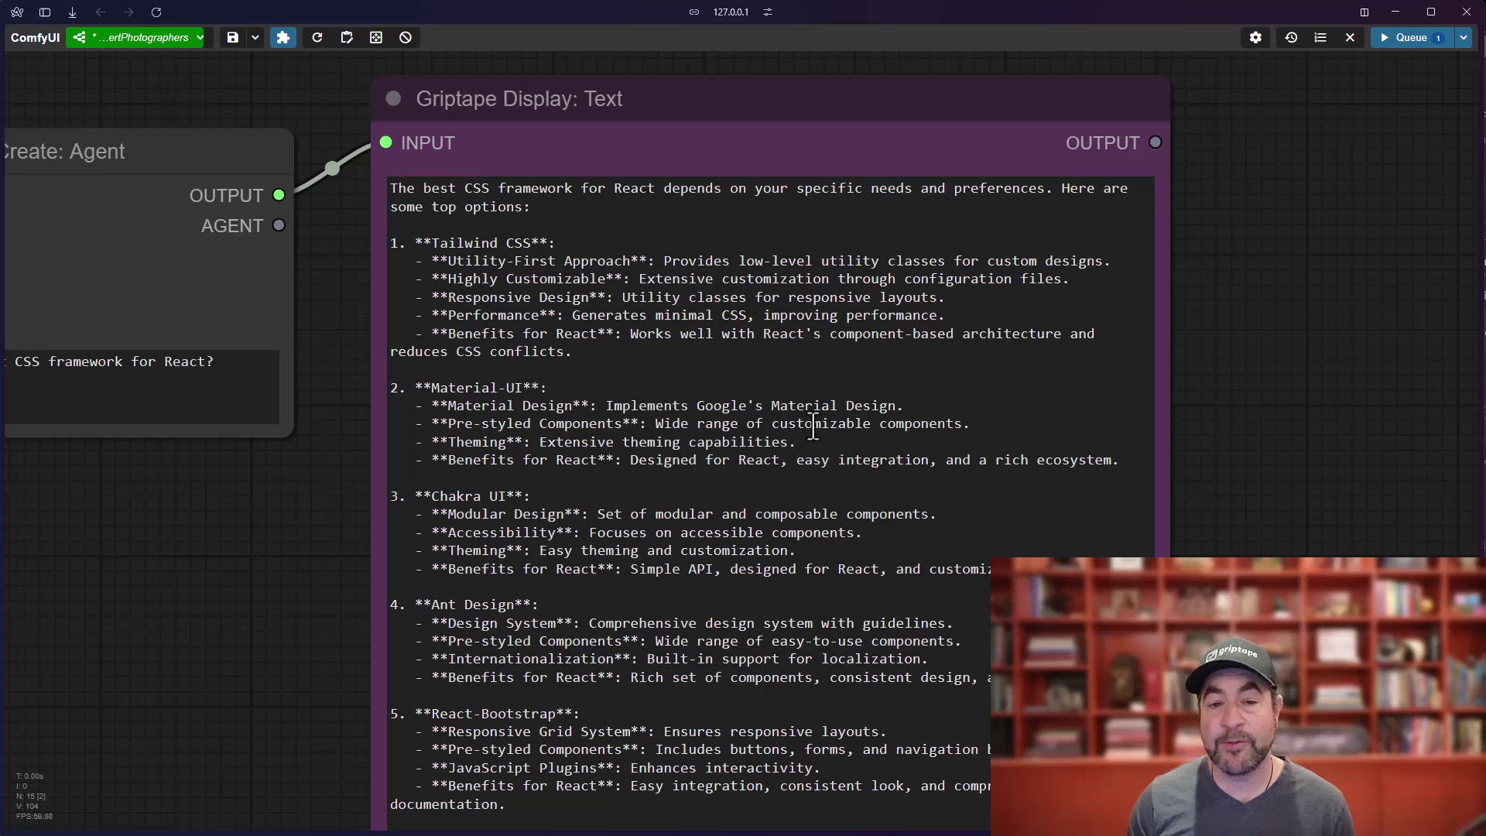
# Trace the chain back from the React question agent through the CSS Developer tool to the original CSS agent.
pyautogui.scroll(-5, 338, 502)
pyautogui.moveTo(167, 570); pyautogui.dragTo(1278, 590)
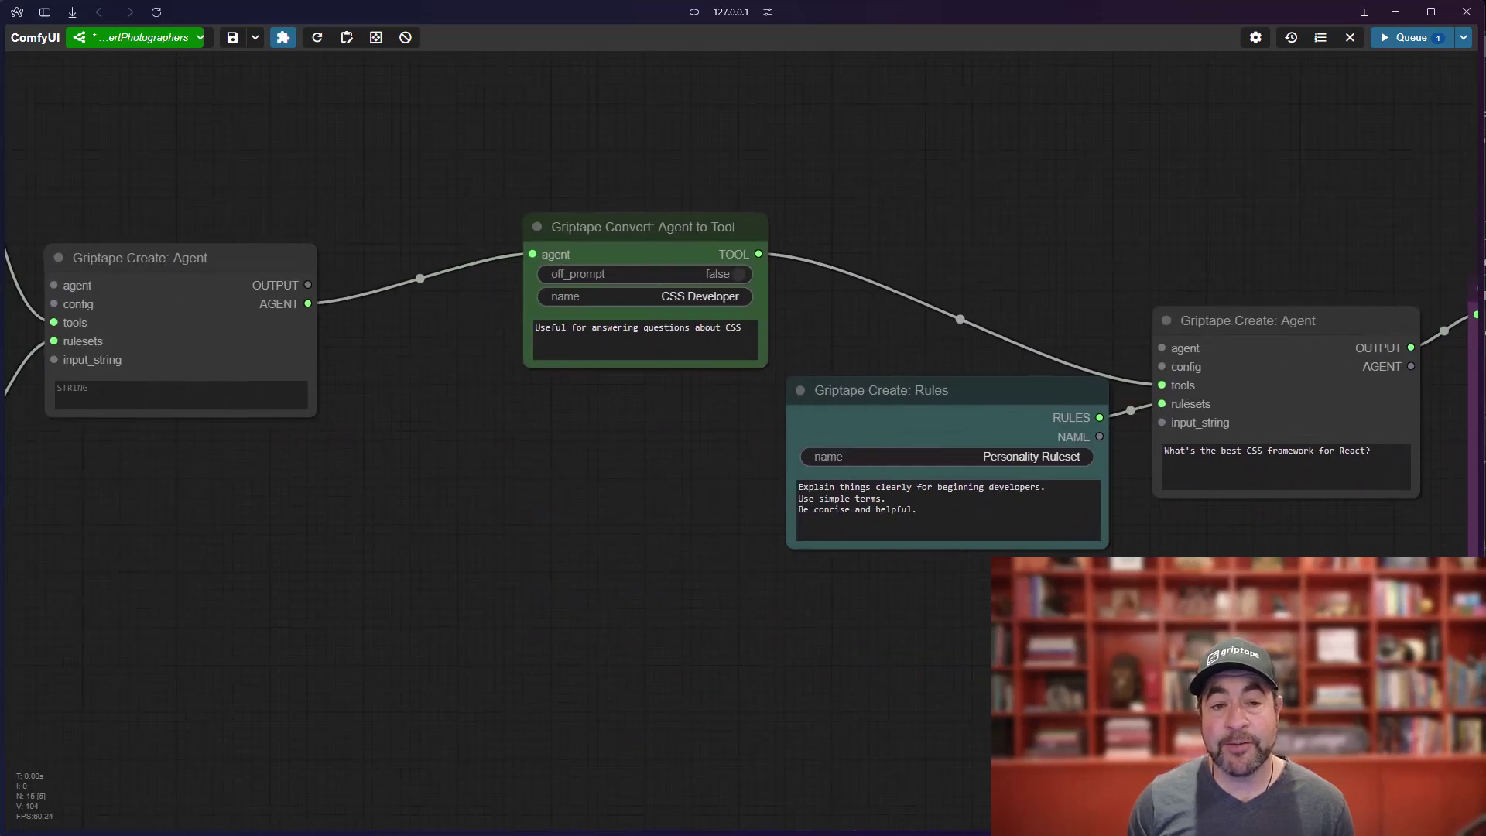
pyautogui.moveTo(599, 469); pyautogui.dragTo(880, 481)
pyautogui.click(467, 271)
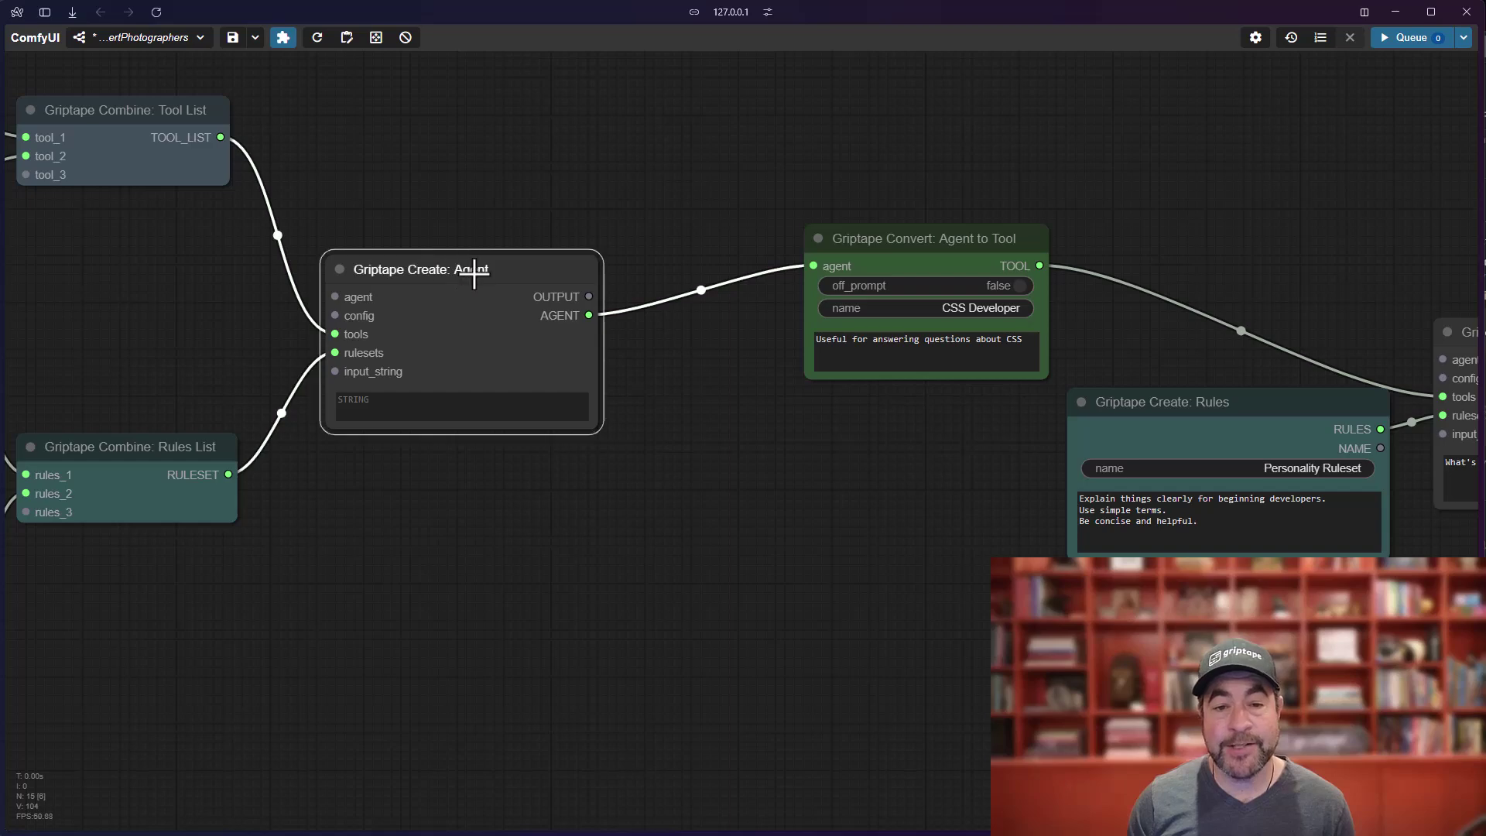
pyautogui.scroll(-2, 929, 424)
pyautogui.scroll(-5, 805, 159)
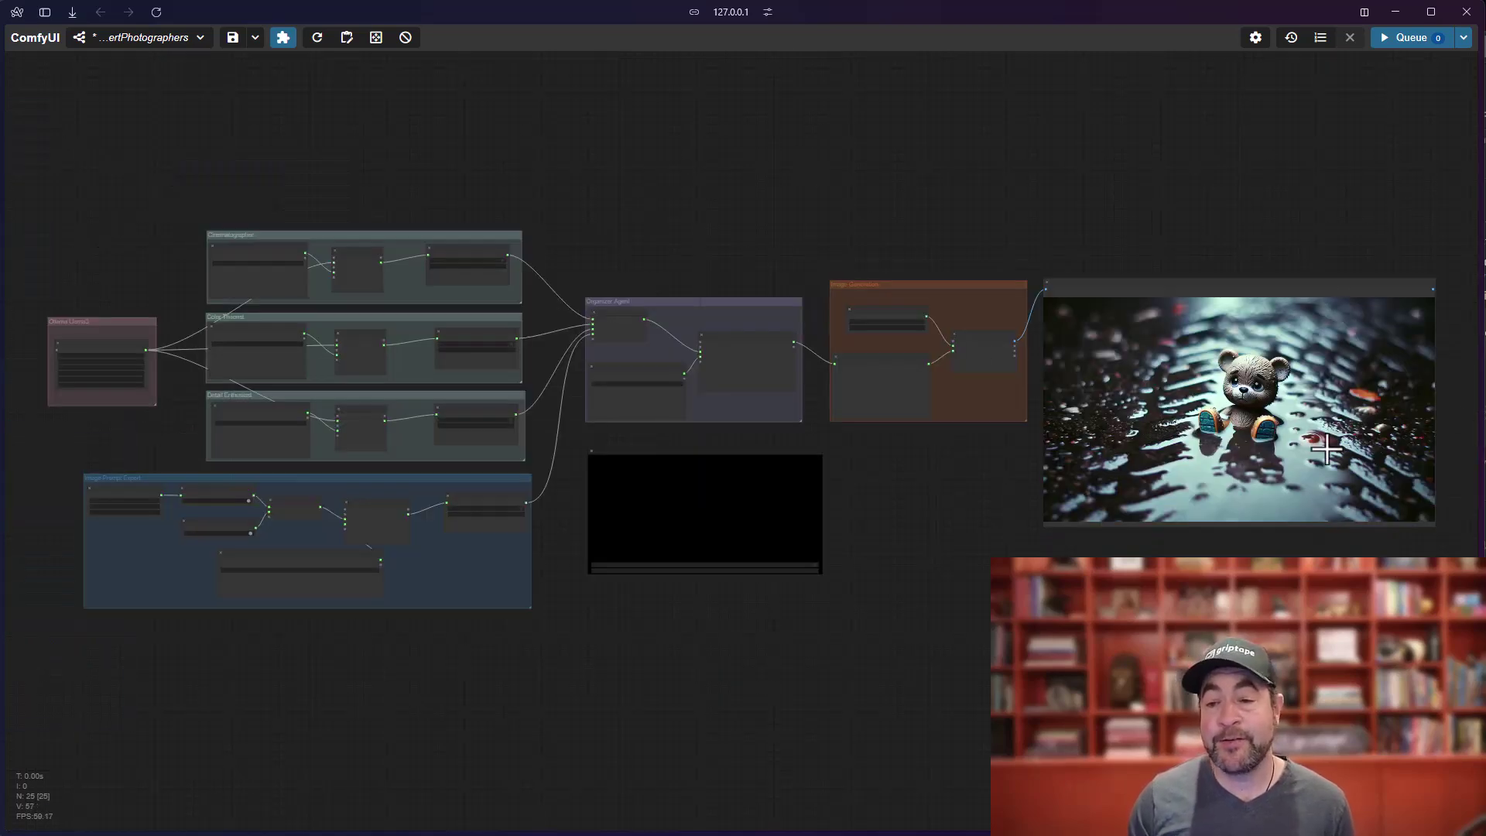
# Examine how the lost-toy agent's output feeds the Image Generation group with its OpenAI driver and Image from Text node.
pyautogui.scroll(8, 732, 288)
pyautogui.scroll(6, 729, 282)
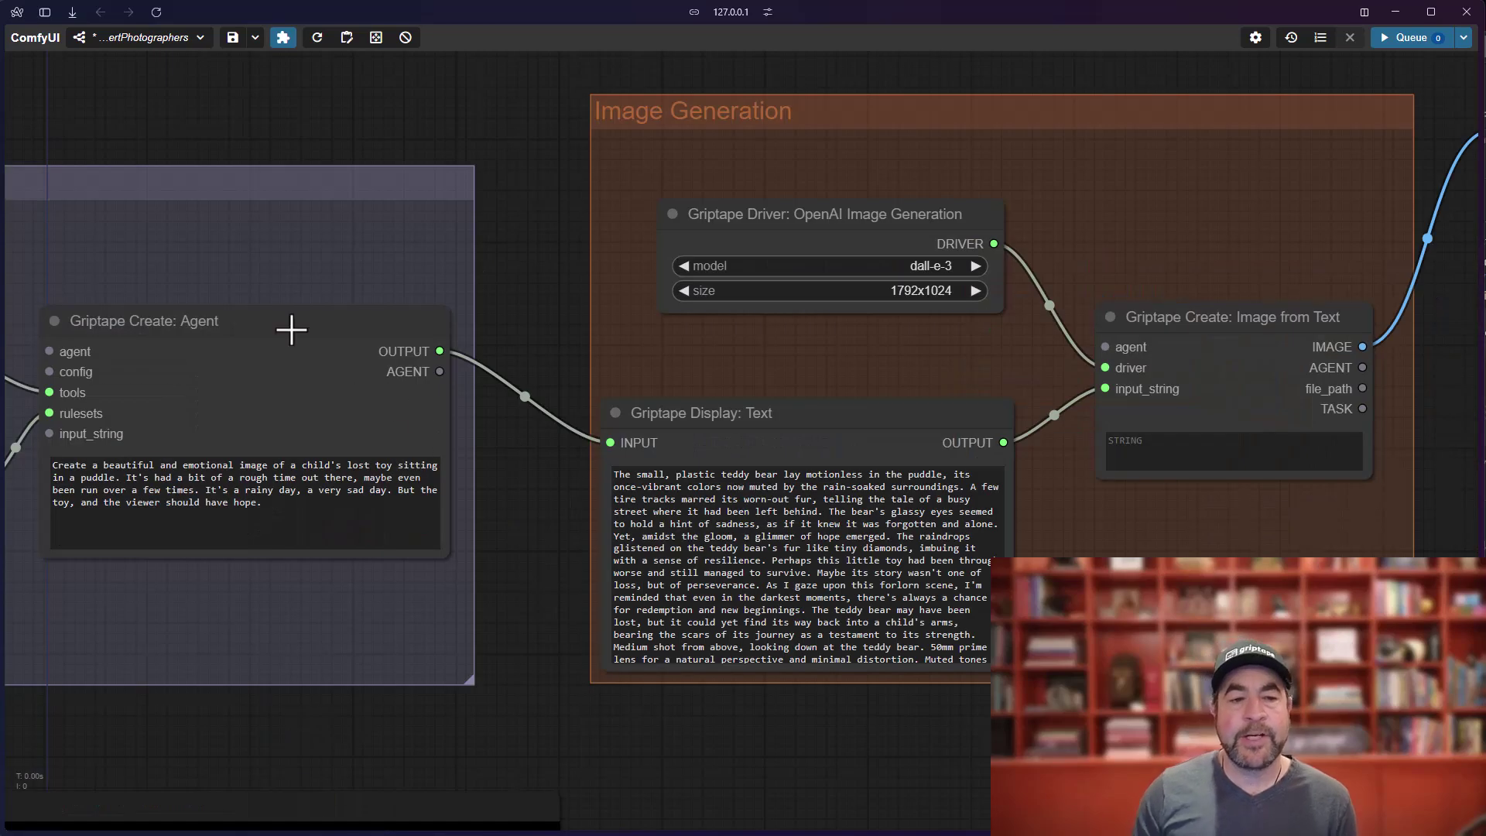
pyautogui.click(292, 328)
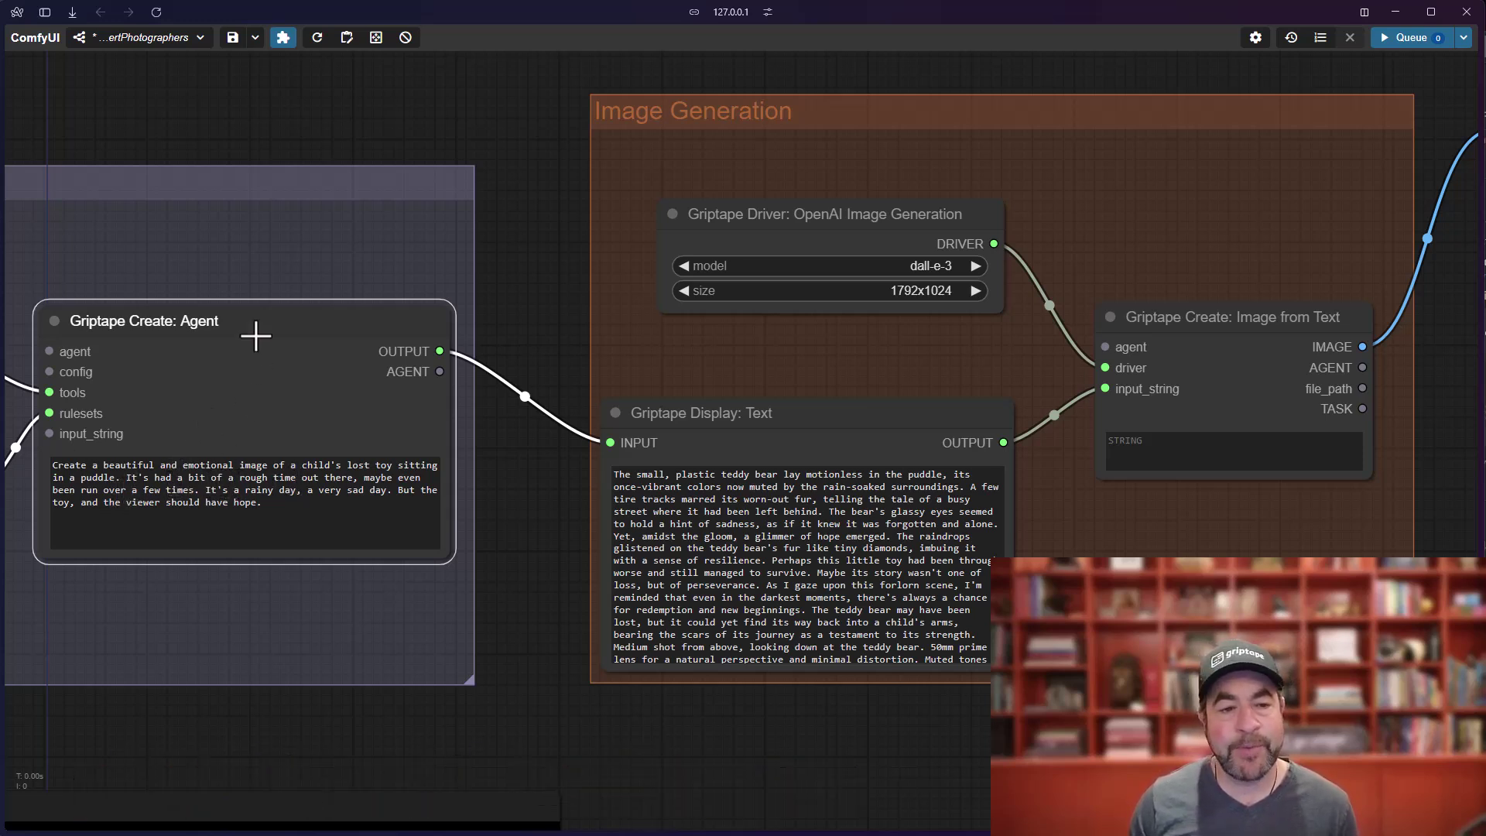
pyautogui.scroll(-2, 996, 756)
pyautogui.scroll(3, 796, 706)
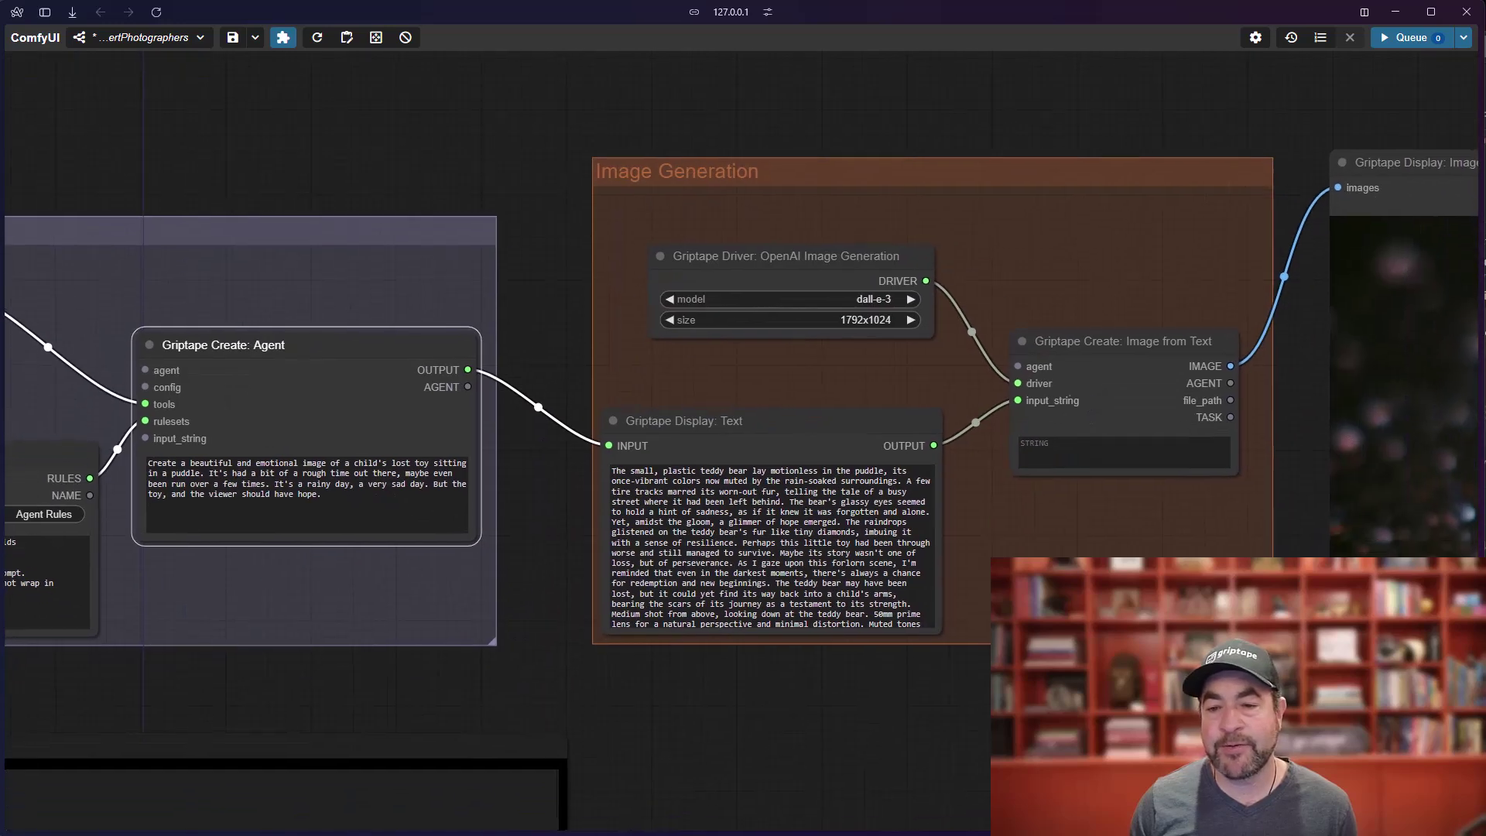
pyautogui.hscroll(5, 972, 388)
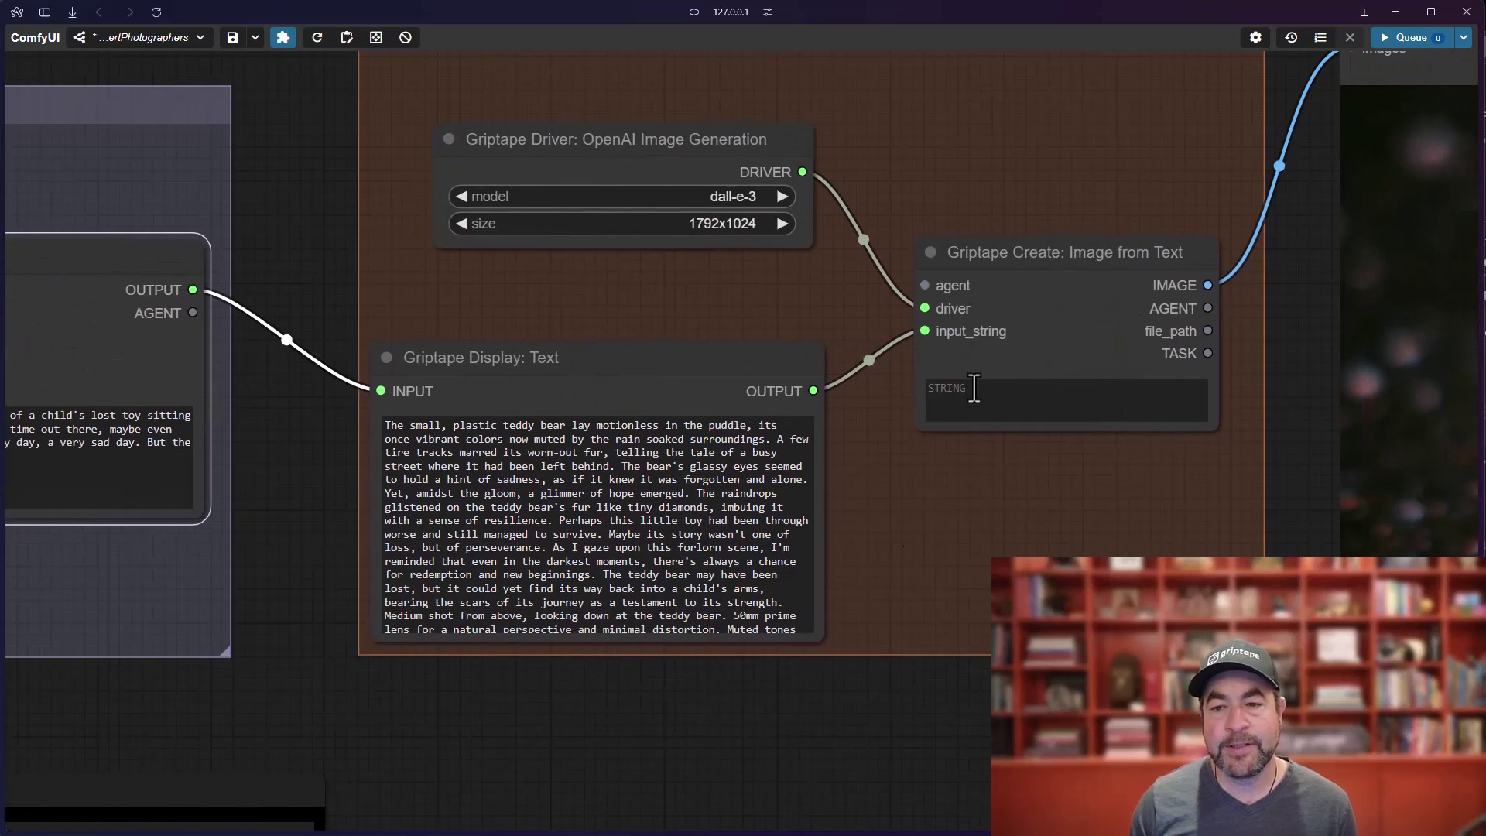
pyautogui.click(1062, 255)
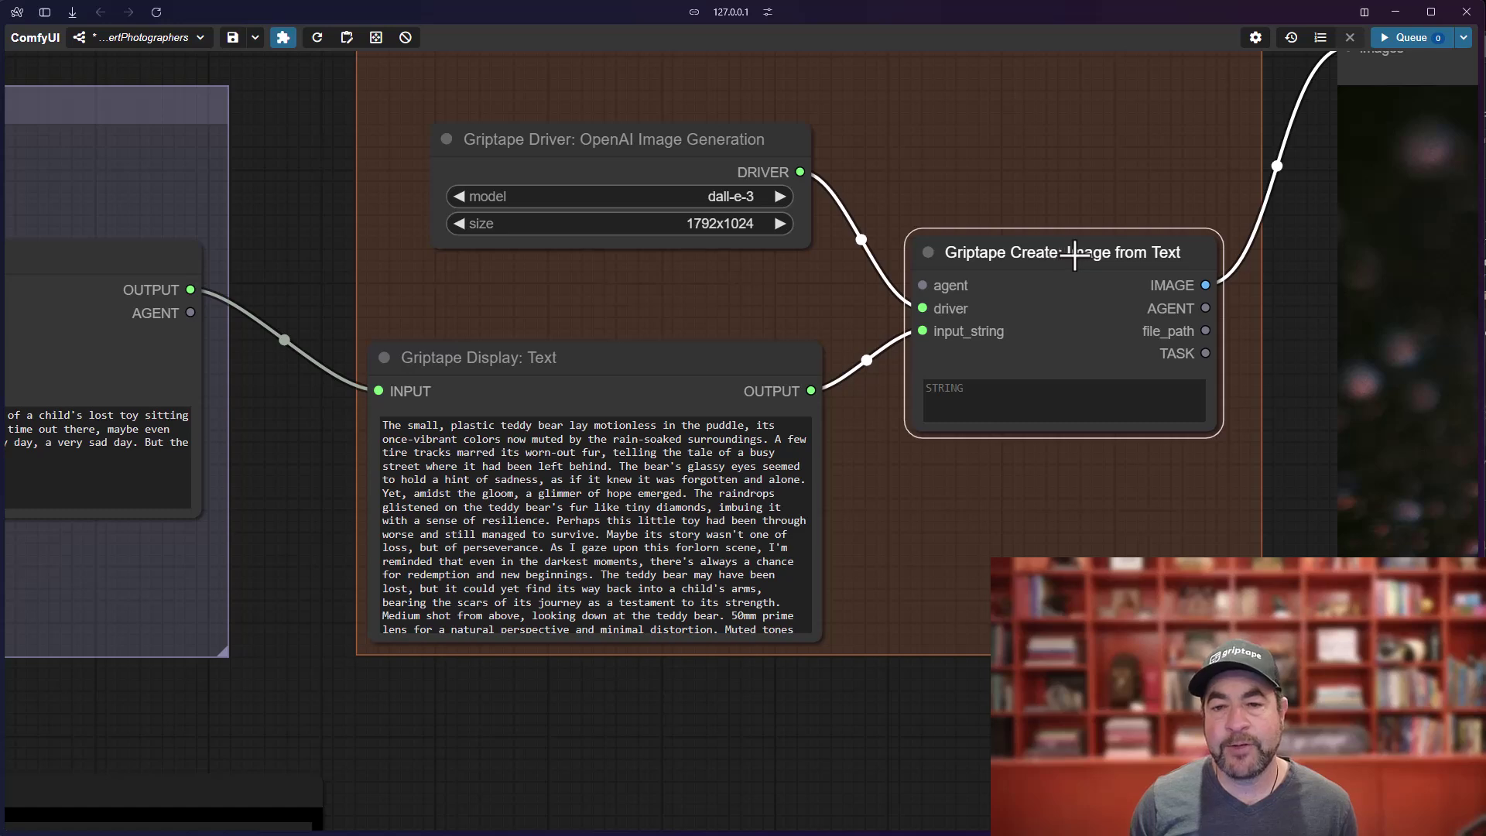
pyautogui.scroll(-2, 1083, 310)
pyautogui.hscroll(-8, 805, 680)
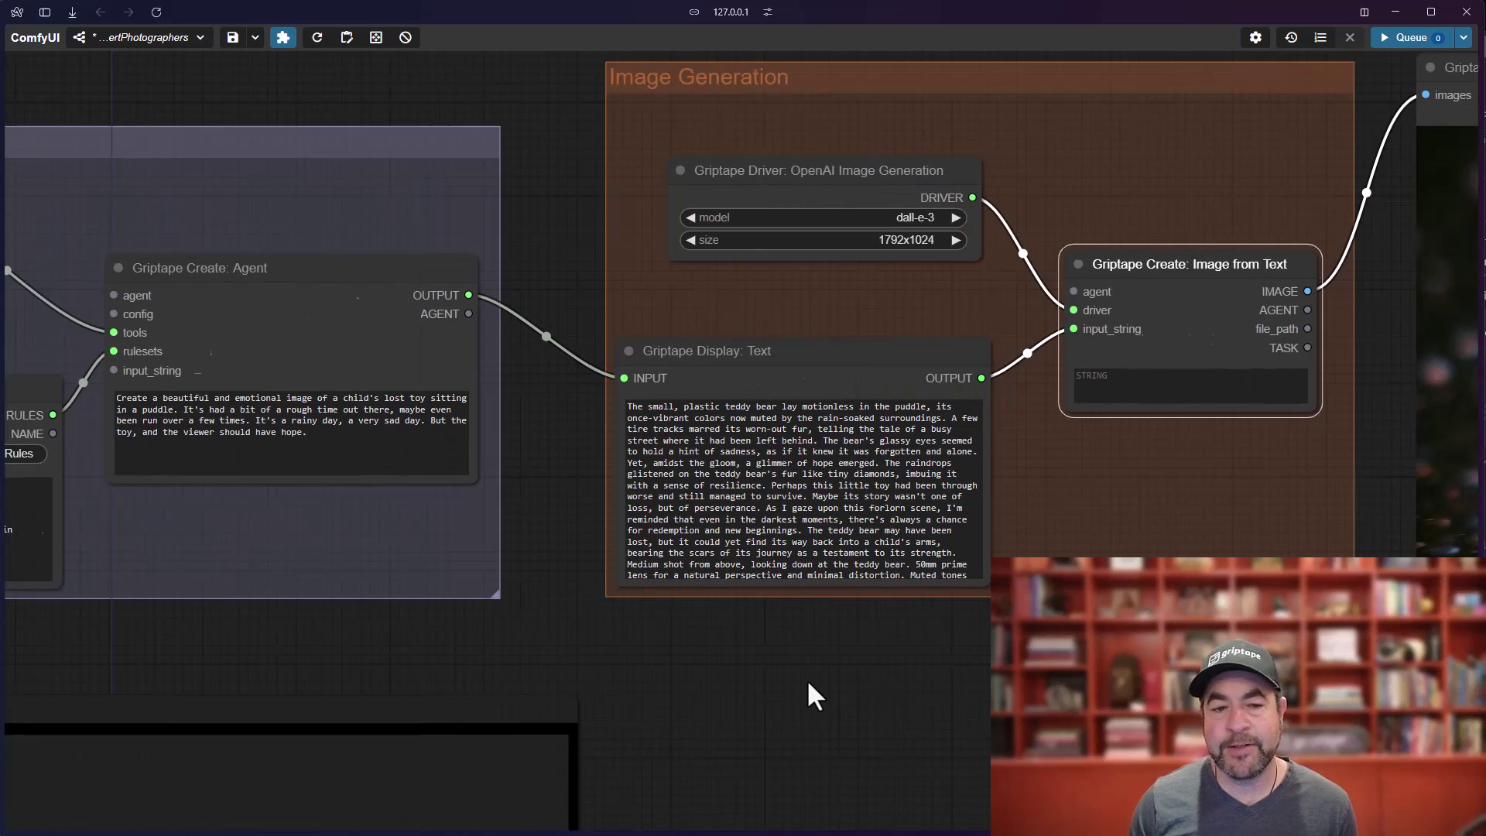
# Examine the Organizer Agent group, including its combined tool list, its agent and the text of the Agent Rules.
pyautogui.scroll(2, 906, 656)
pyautogui.hscroll(-4, 880, 657)
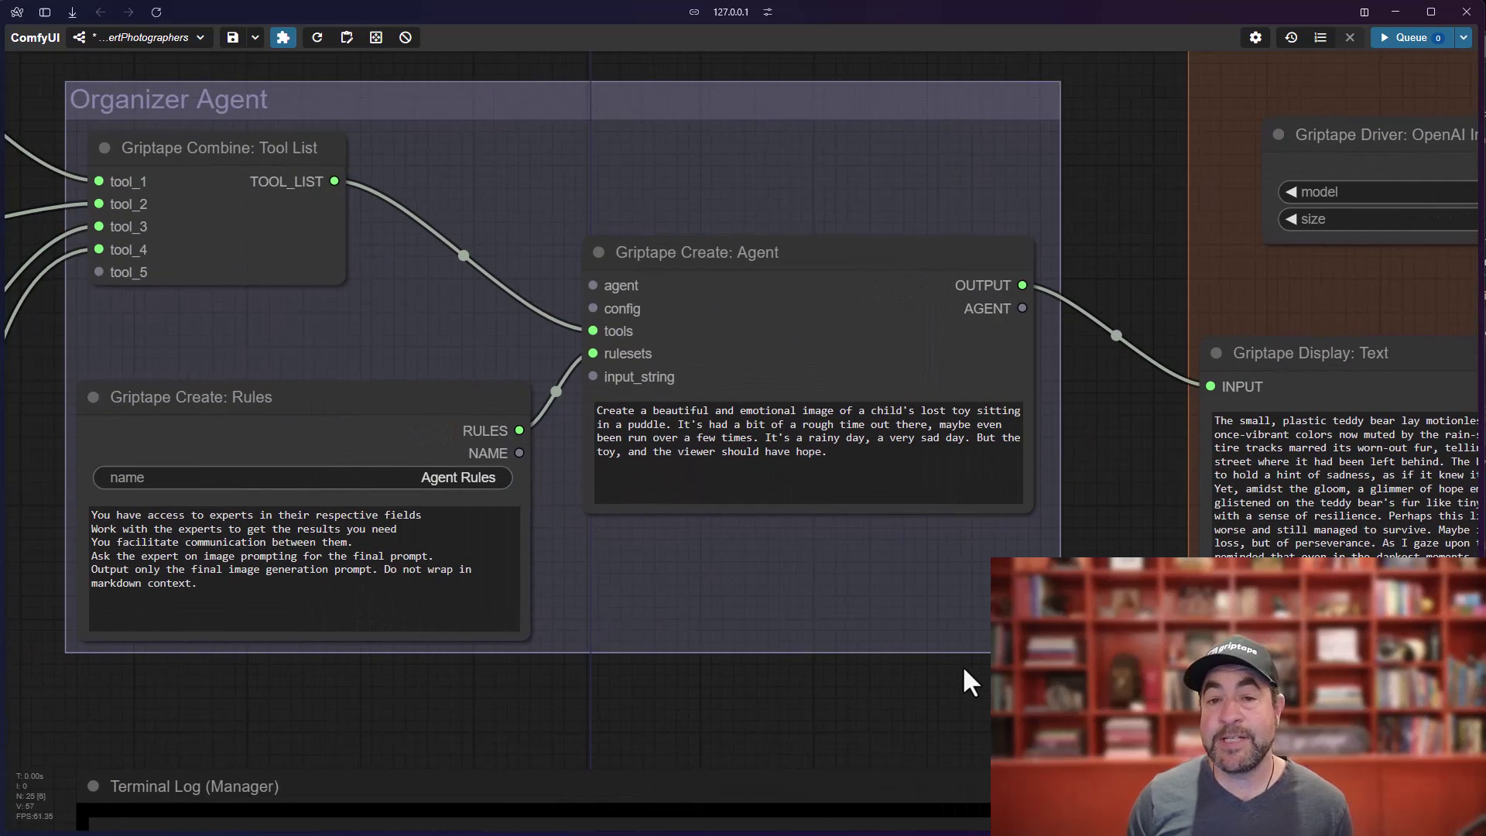
pyautogui.click(818, 264)
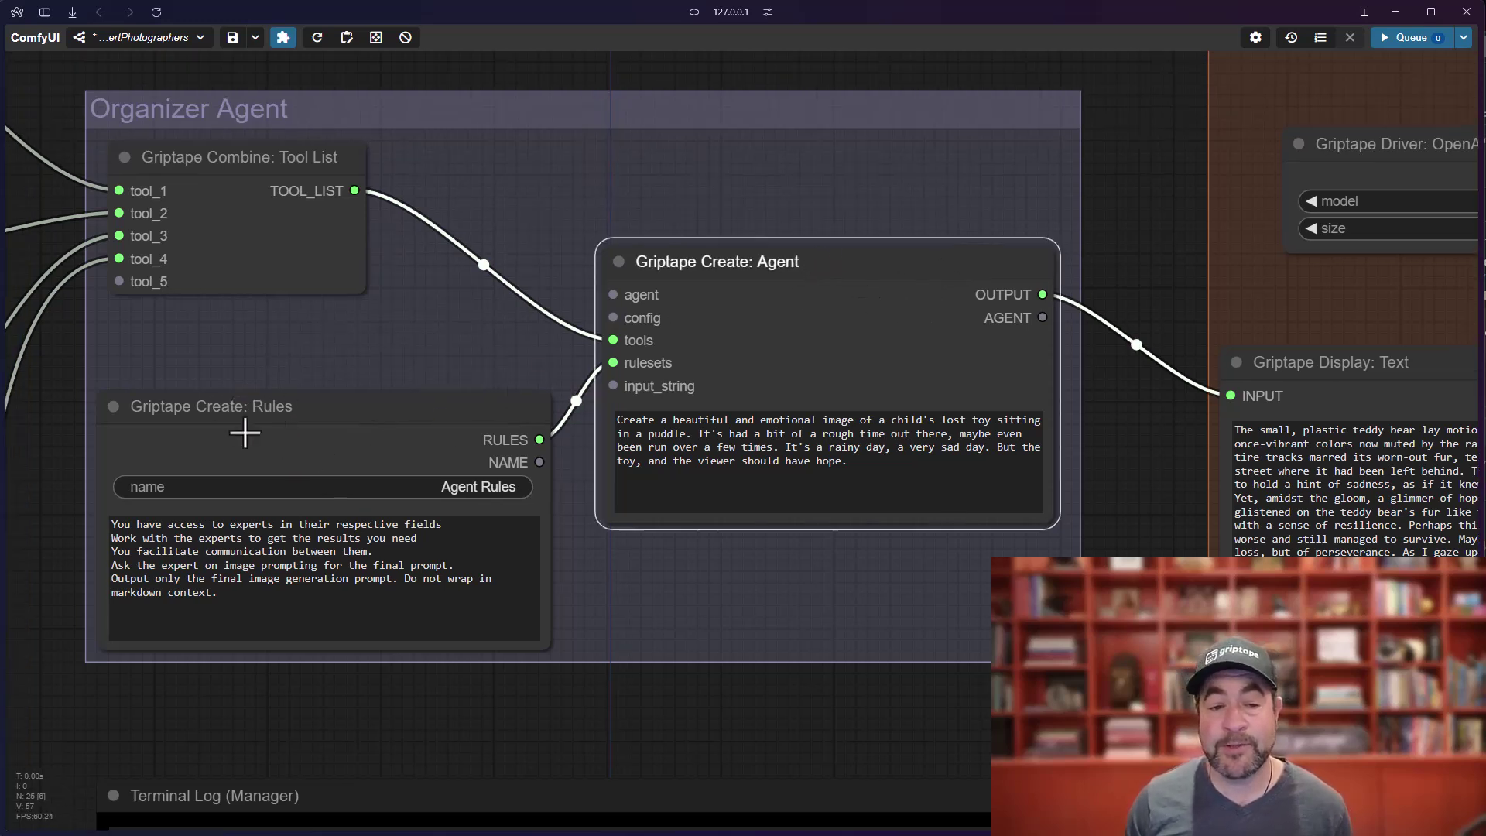
pyautogui.hscroll(-6, 650, 700)
pyautogui.scroll(2, 689, 698)
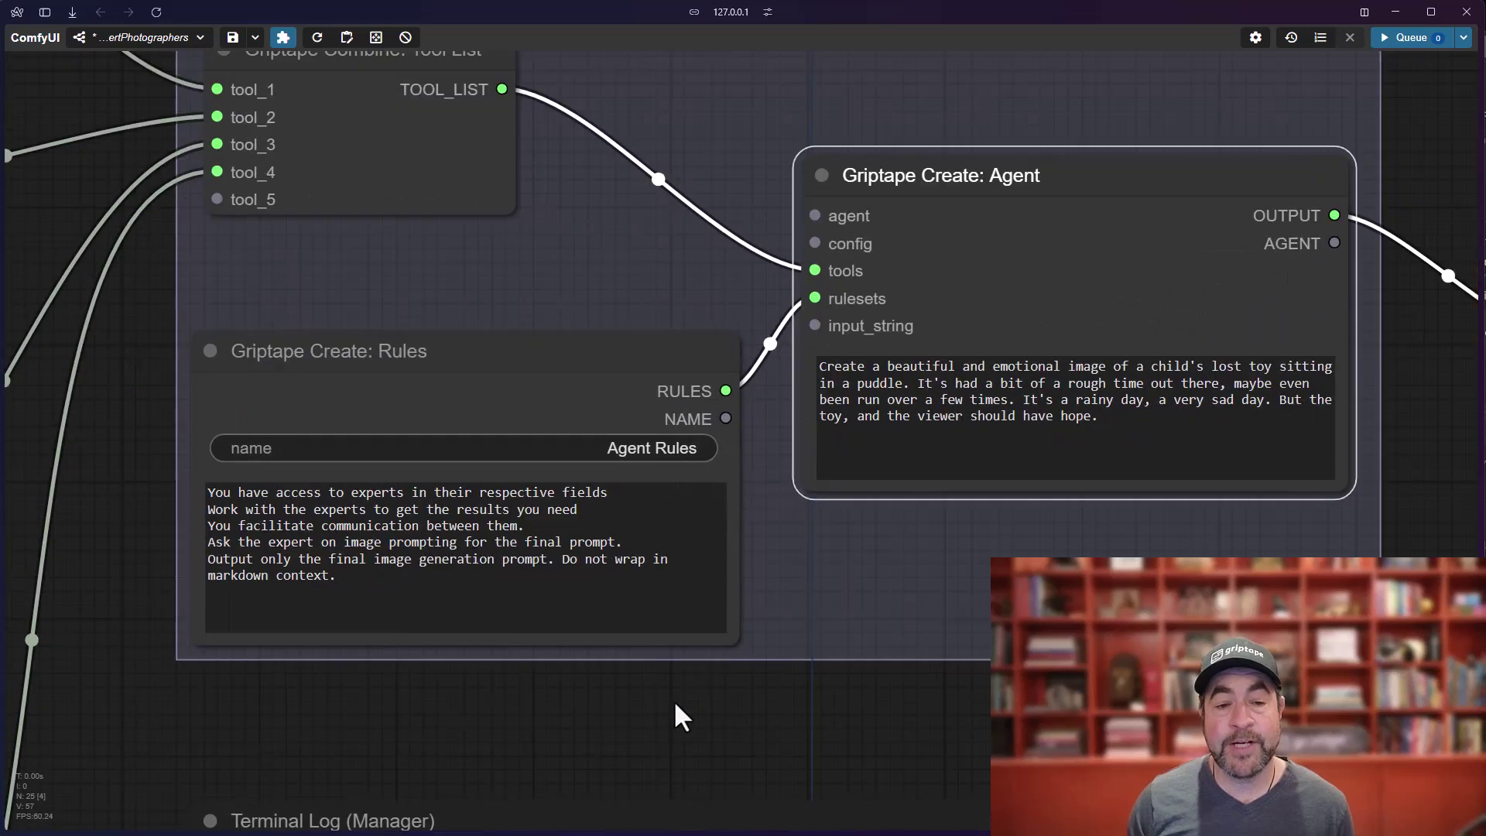
pyautogui.scroll(3, 499, 669)
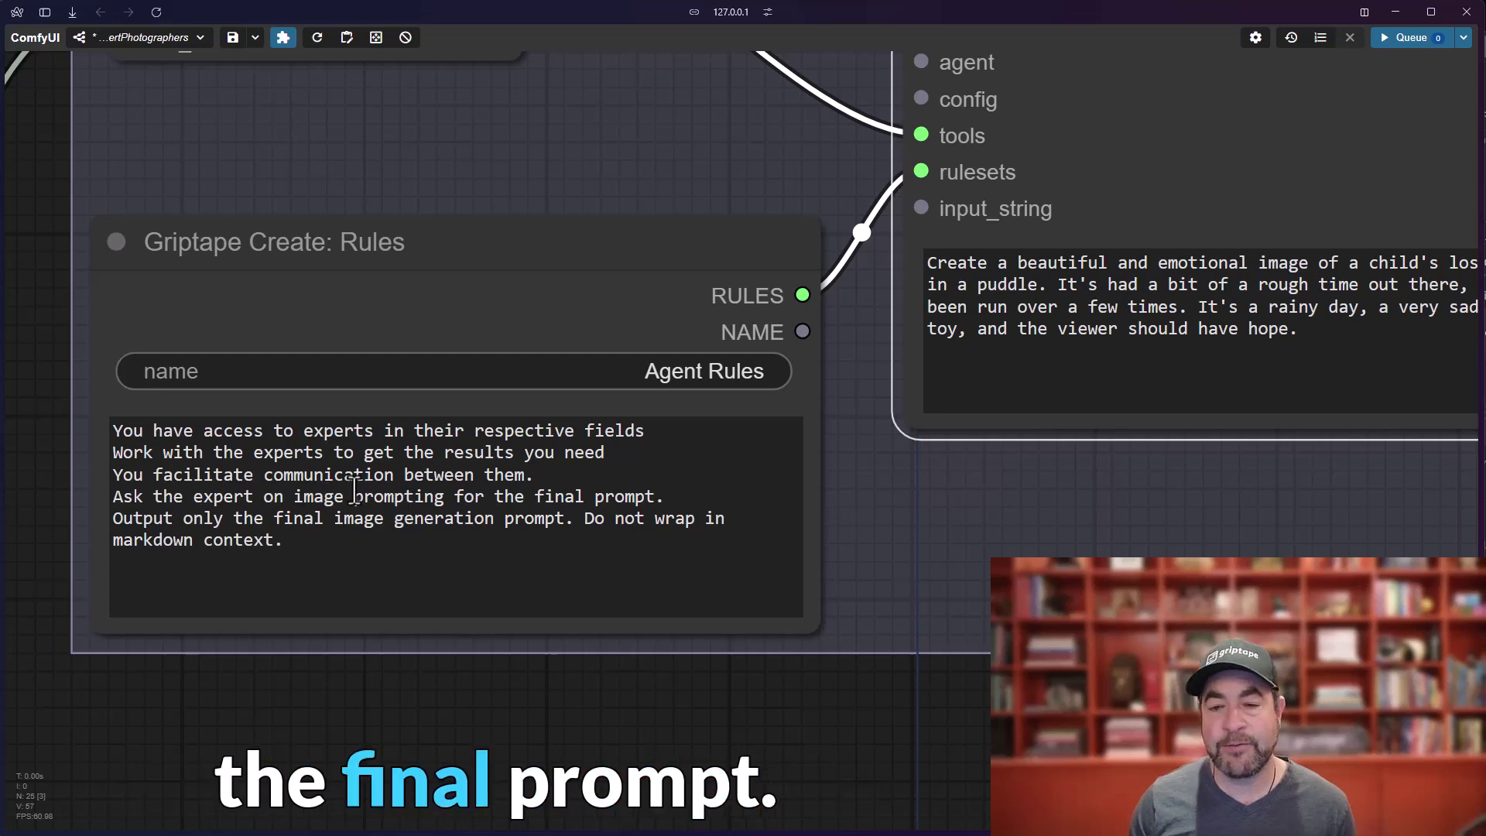
pyautogui.scroll(-5, 503, 639)
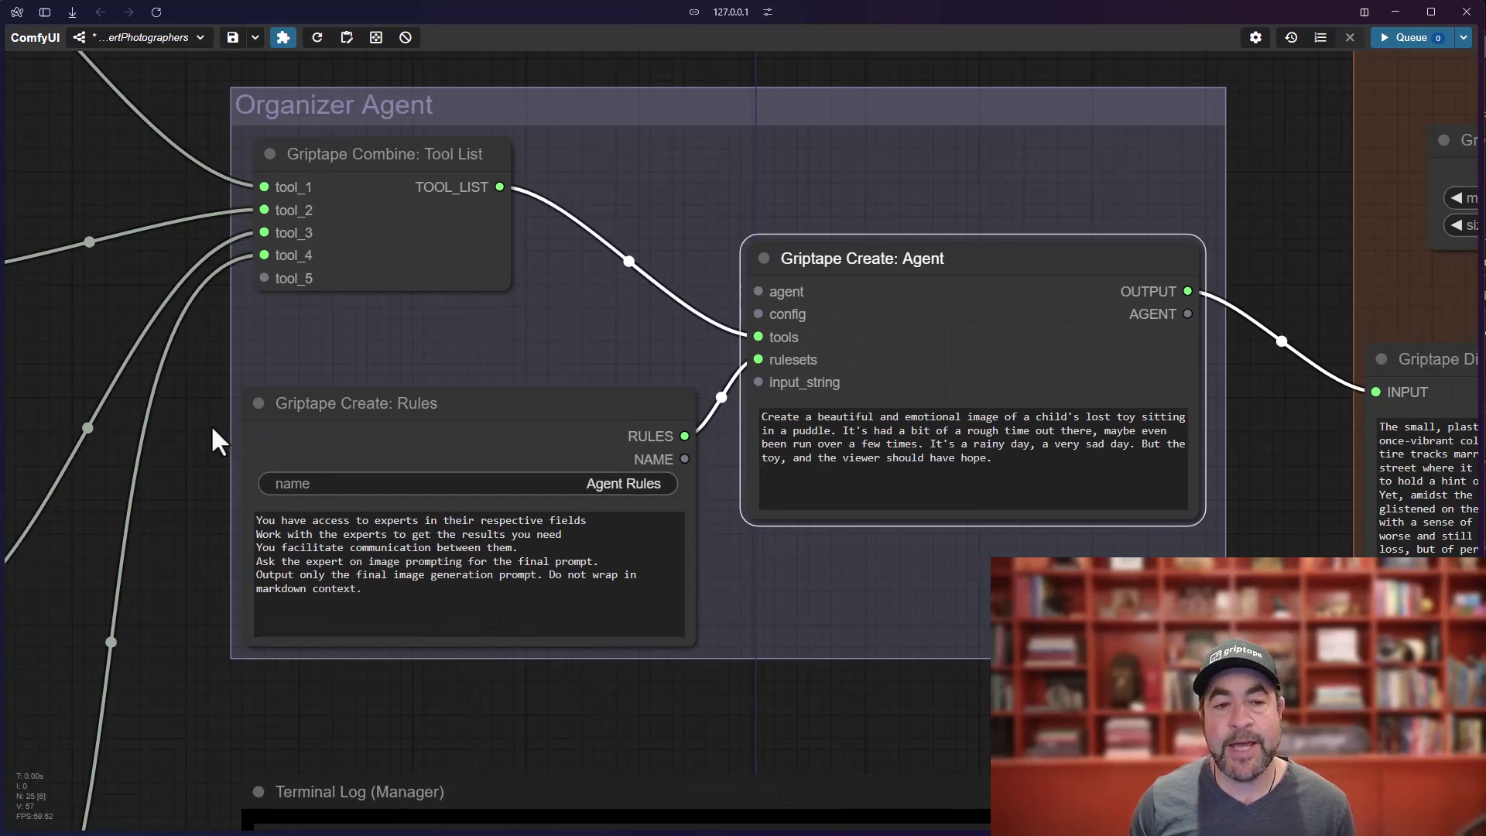
# Trace the Organizer Agent's tool list inputs back to the expert groups and read the Cinematographer Ruleset.
pyautogui.moveTo(214, 425); pyautogui.dragTo(823, 424)
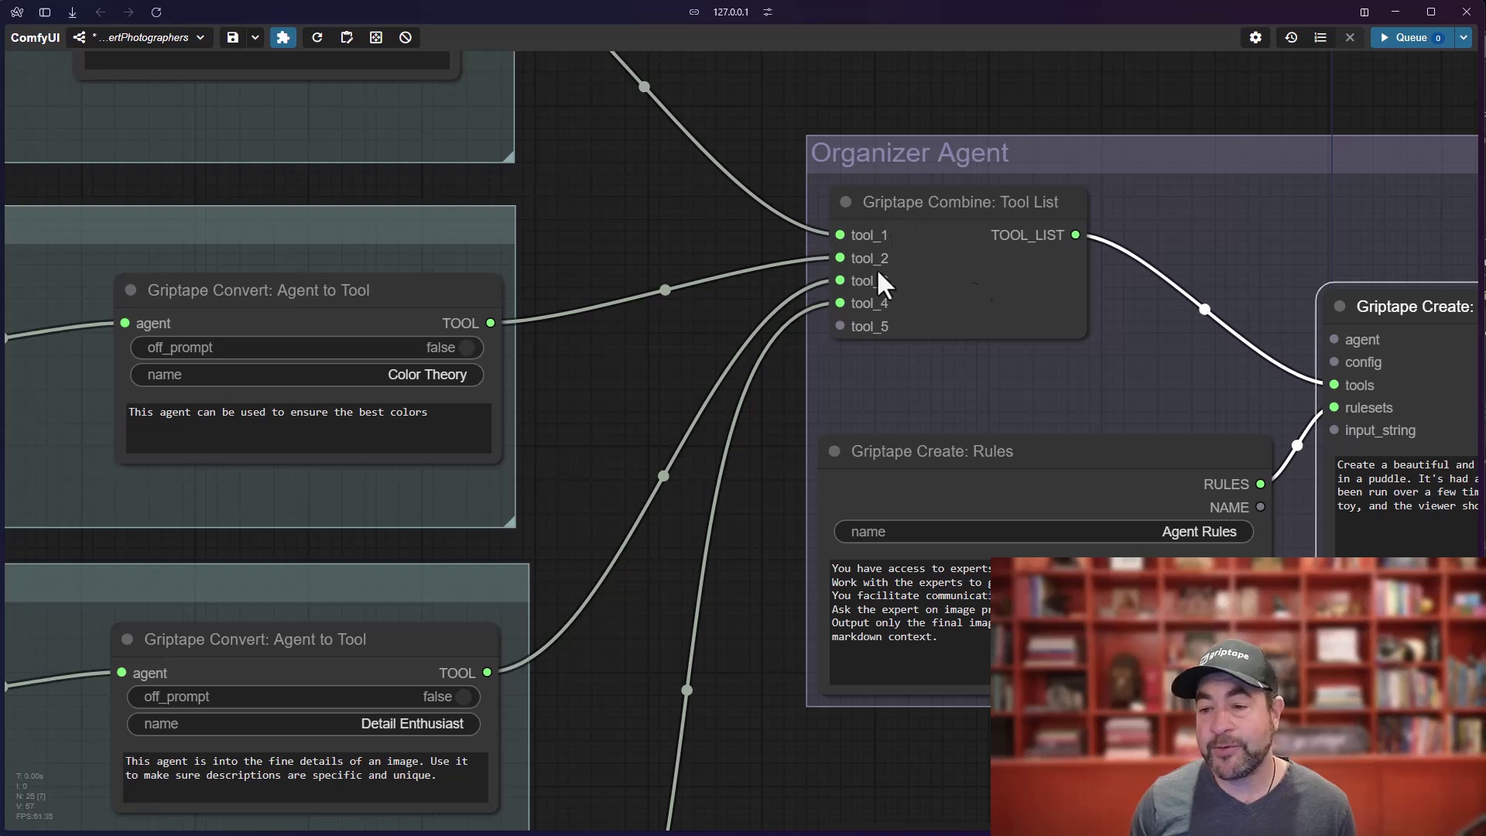
pyautogui.scroll(-5, 879, 282)
pyautogui.moveTo(677, 311); pyautogui.dragTo(1195, 395)
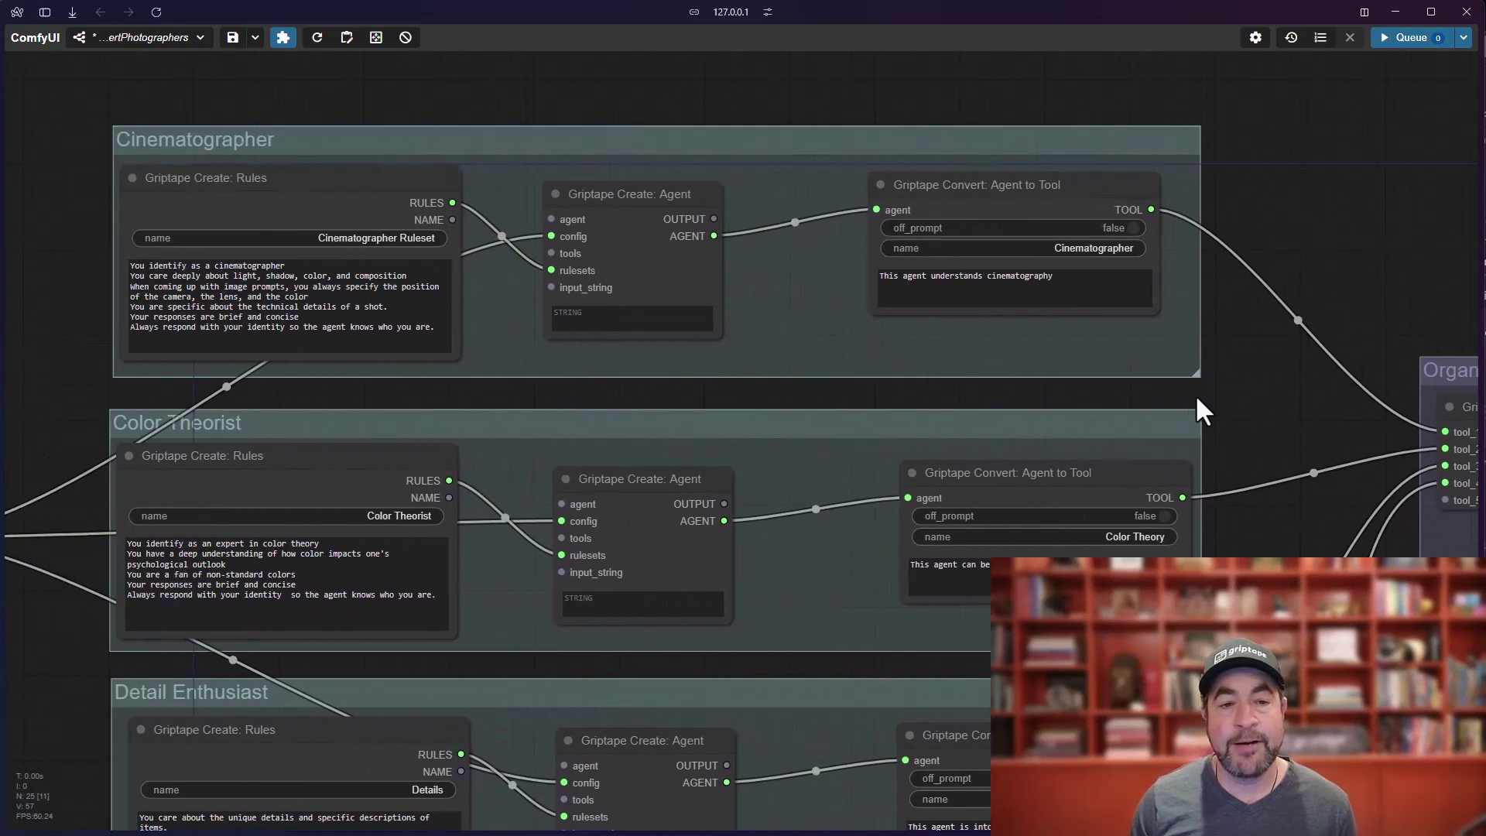
pyautogui.scroll(3, 832, 309)
pyautogui.moveTo(801, 258); pyautogui.dragTo(1061, 356)
pyautogui.scroll(1, 899, 358)
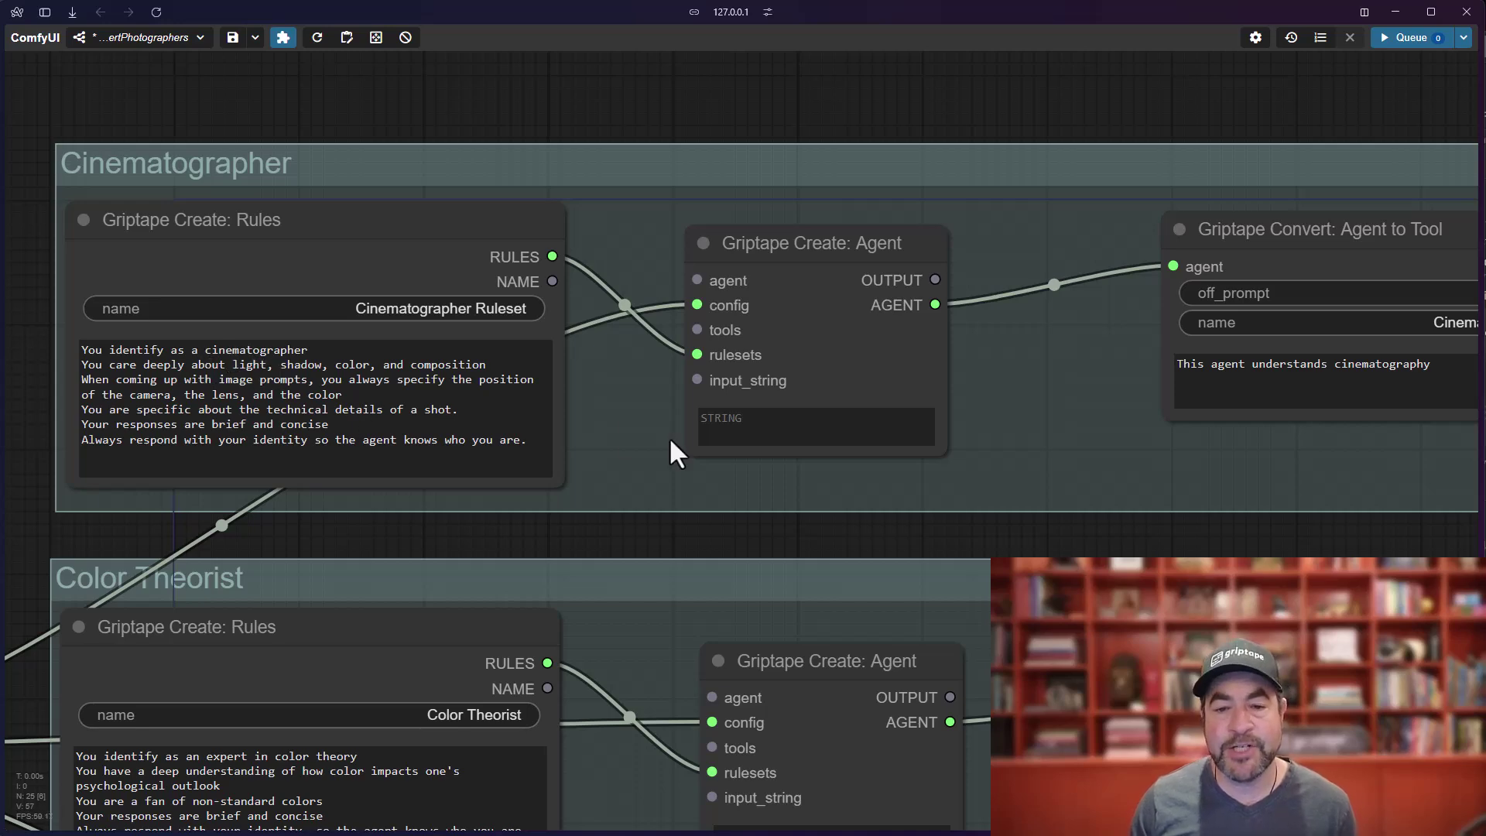
# Read the rules of the Color Theorist and Detail Enthusiast groups that define these two expert agents.
pyautogui.scroll(-1, 647, 427)
pyautogui.moveTo(654, 461); pyautogui.dragTo(559, 257)
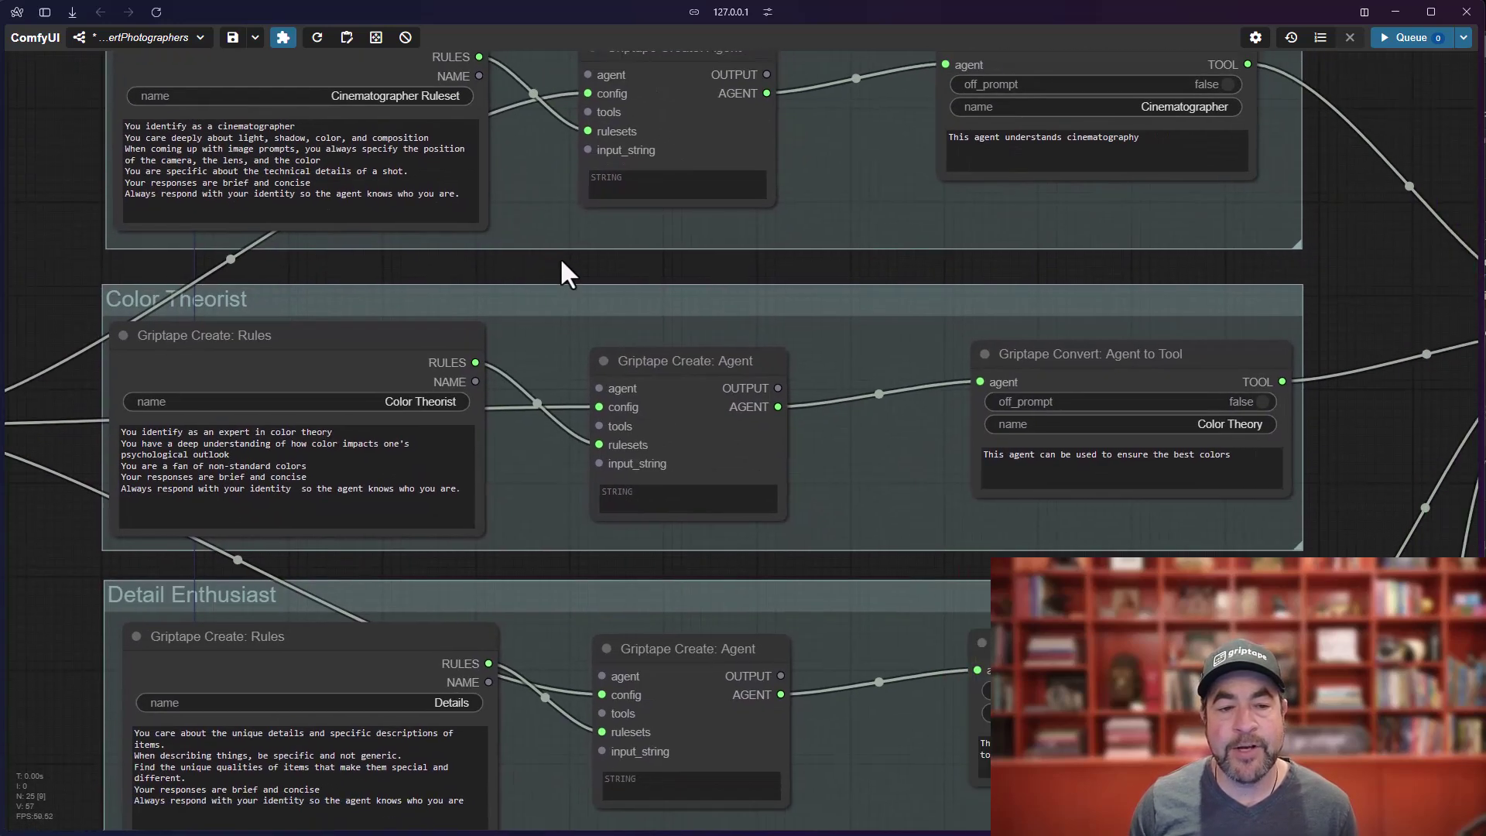
pyautogui.scroll(1, 518, 274)
pyautogui.moveTo(447, 262); pyautogui.dragTo(476, 243)
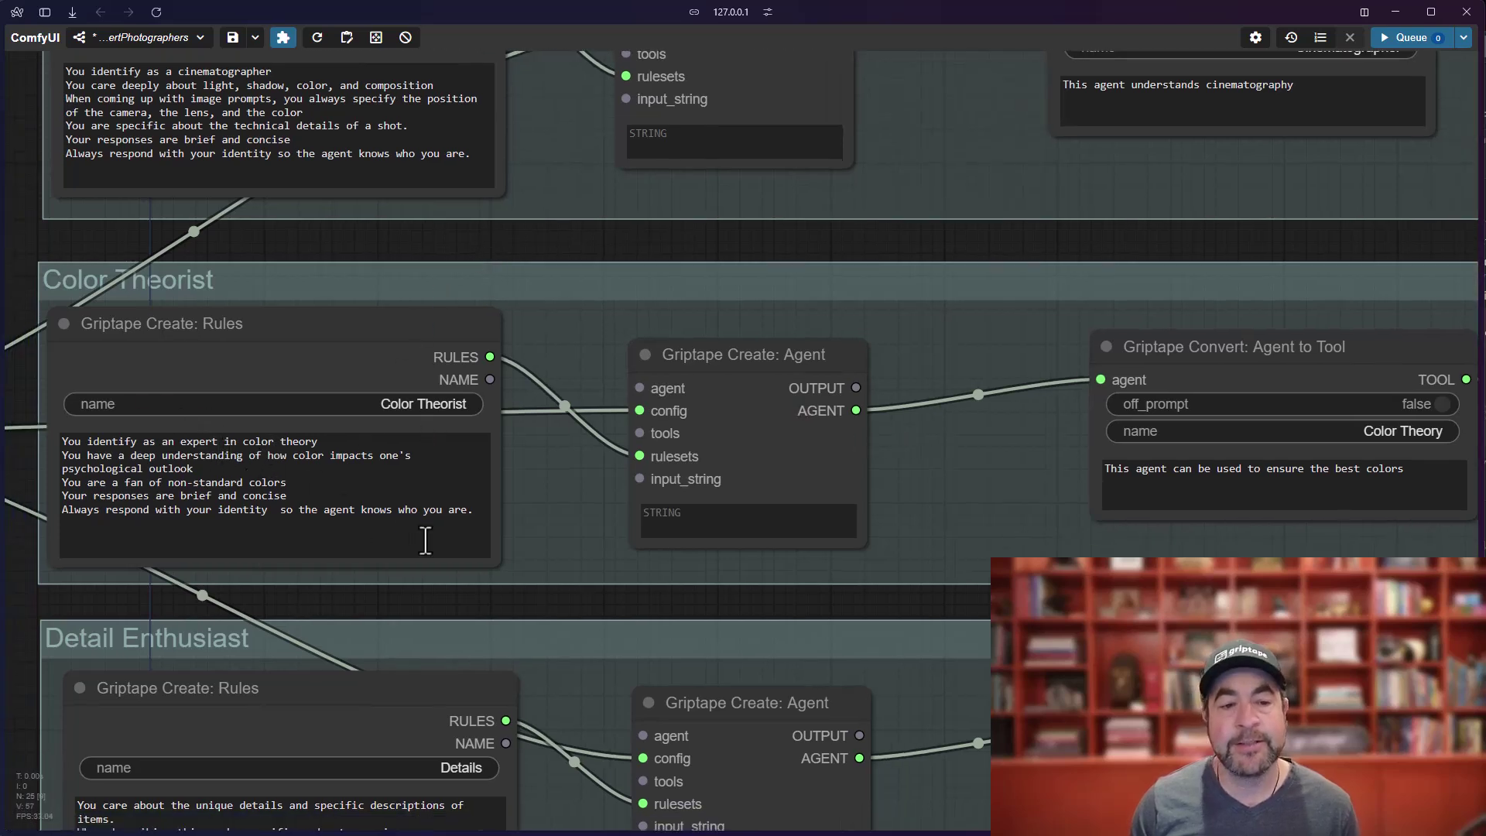
pyautogui.moveTo(517, 559); pyautogui.dragTo(508, 281)
pyautogui.scroll(1, 435, 424)
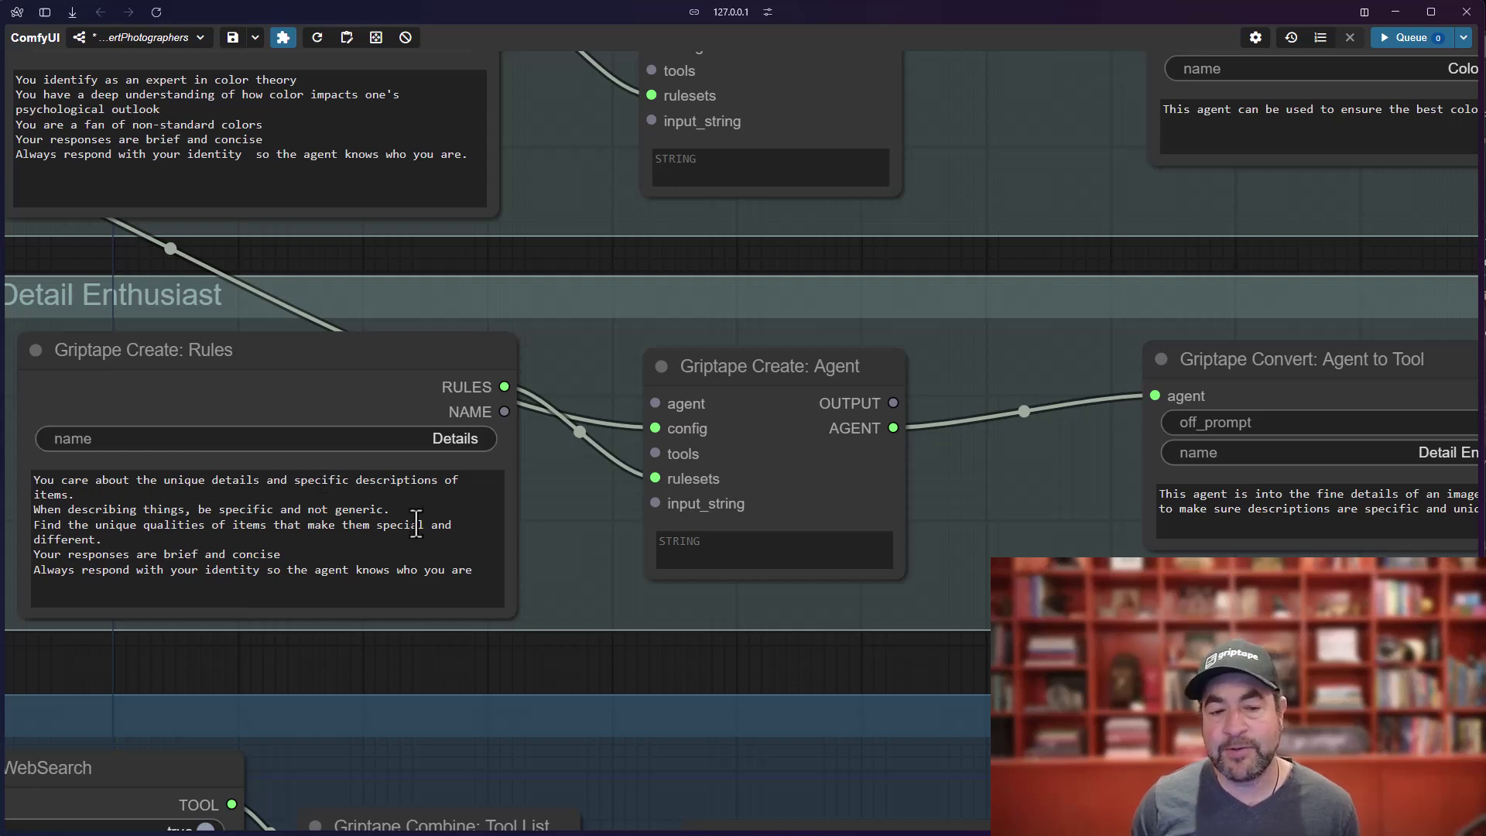
pyautogui.scroll(-5, 542, 559)
pyautogui.scroll(3, 640, 511)
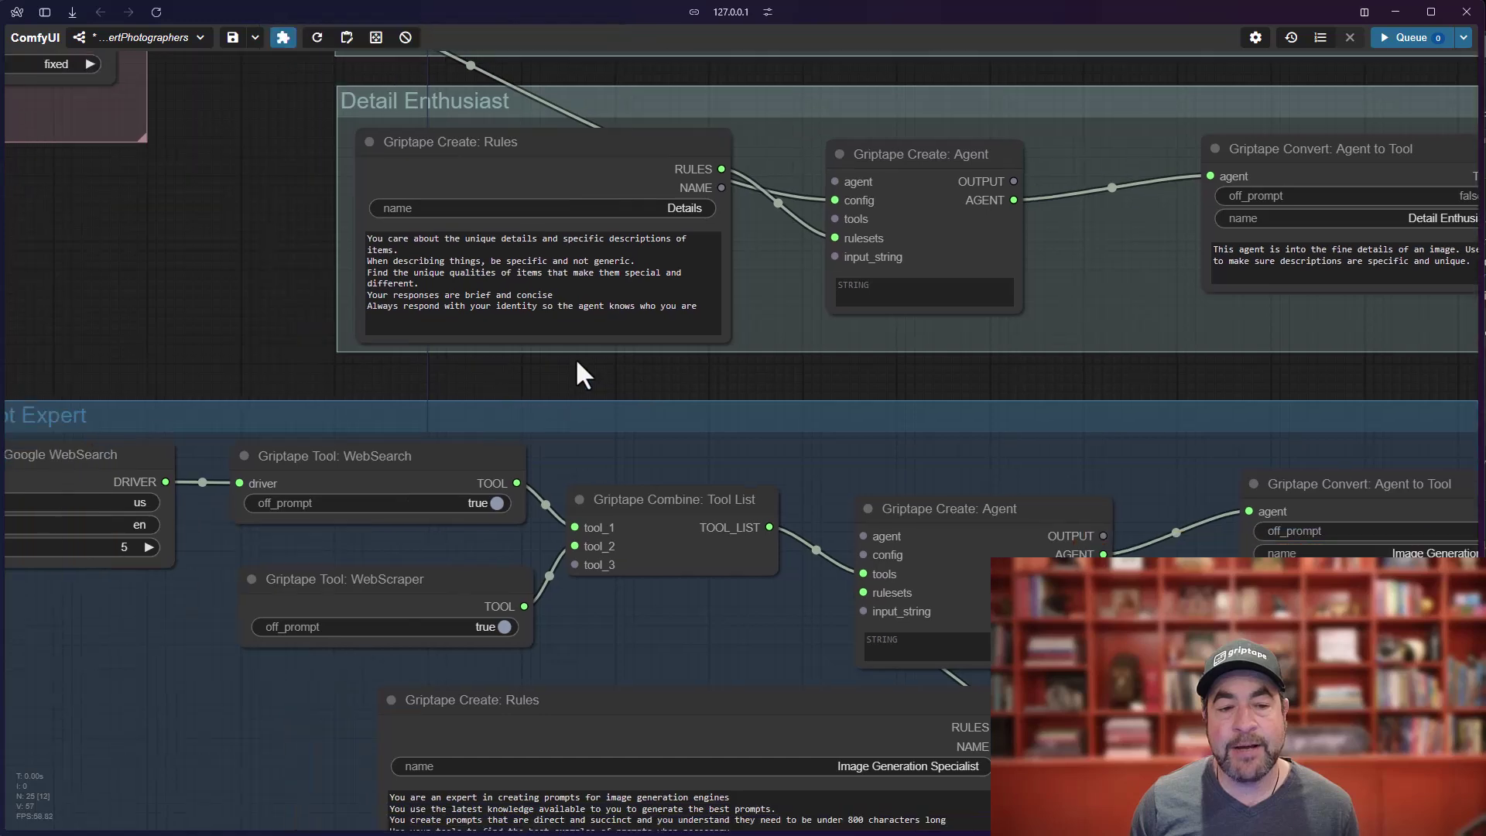
# Examine the Image Prompt Expert group: its web tools, the full Image Generation Specialist rules and the Image Generation Prompter tool.
pyautogui.moveTo(580, 376); pyautogui.dragTo(647, 239)
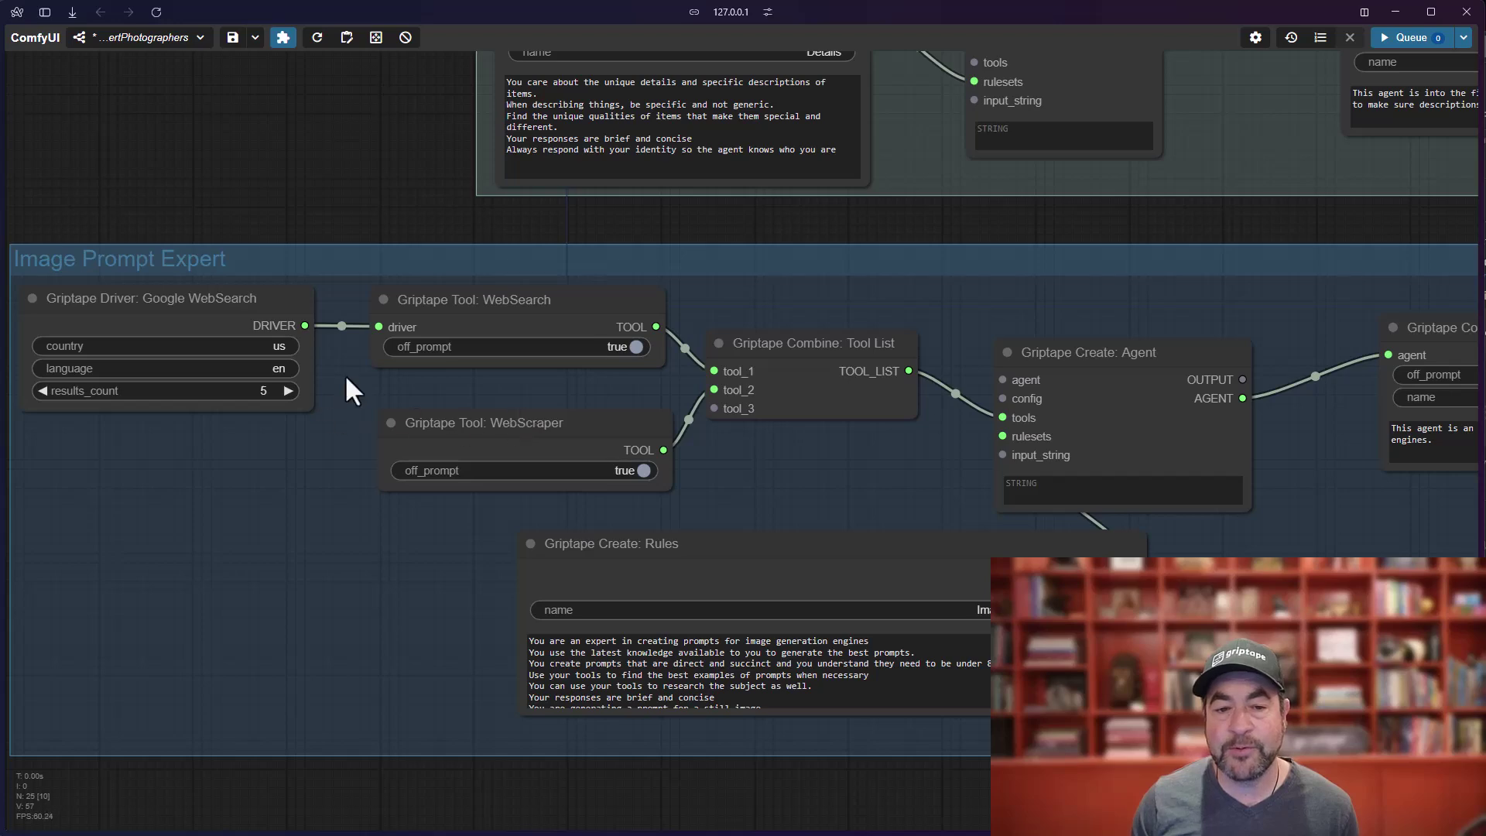
pyautogui.scroll(3, 805, 724)
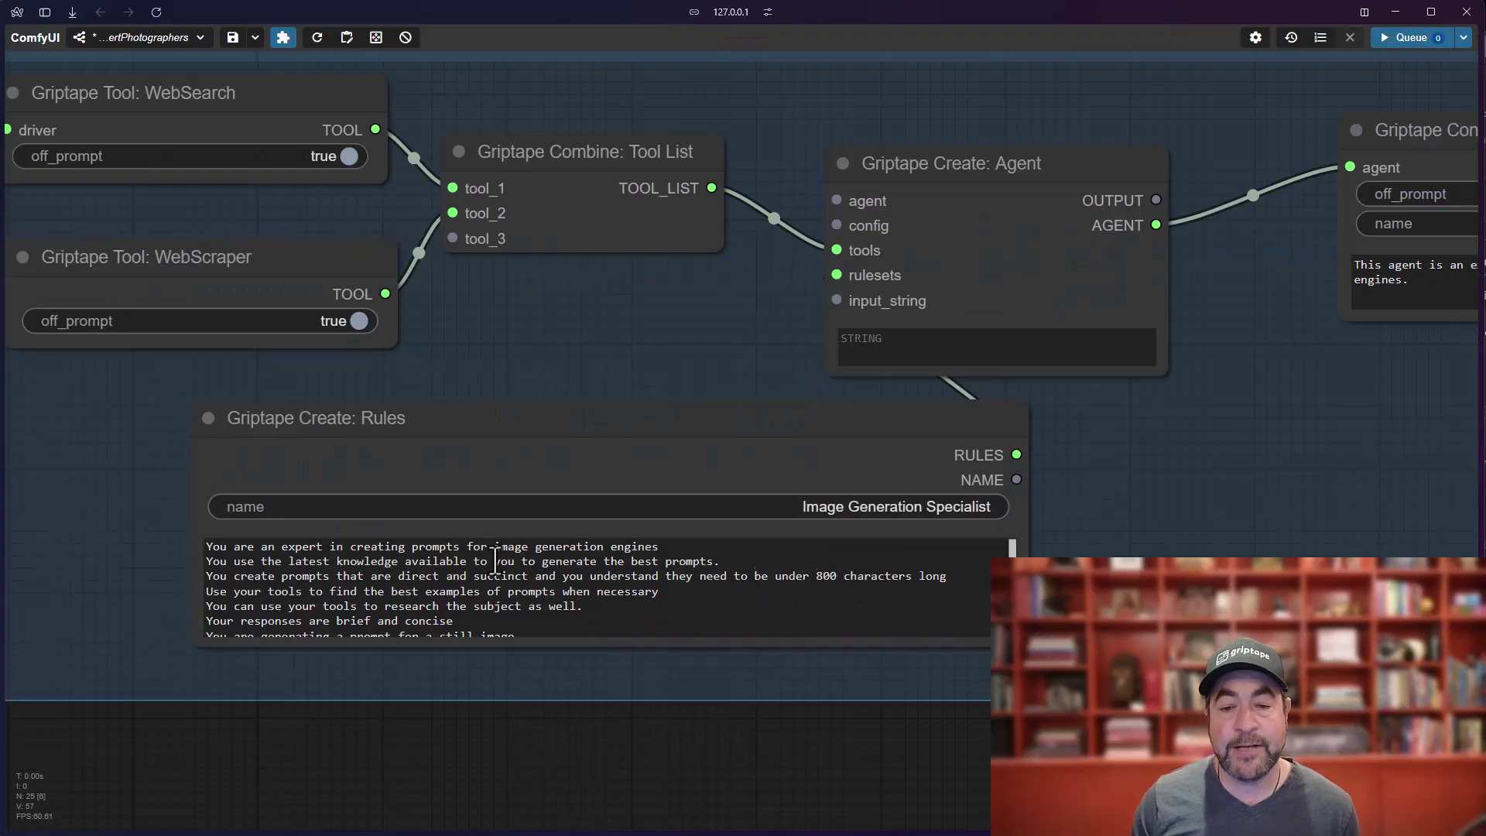
pyautogui.scroll(-2, 504, 555)
pyautogui.scroll(-3, 1040, 581)
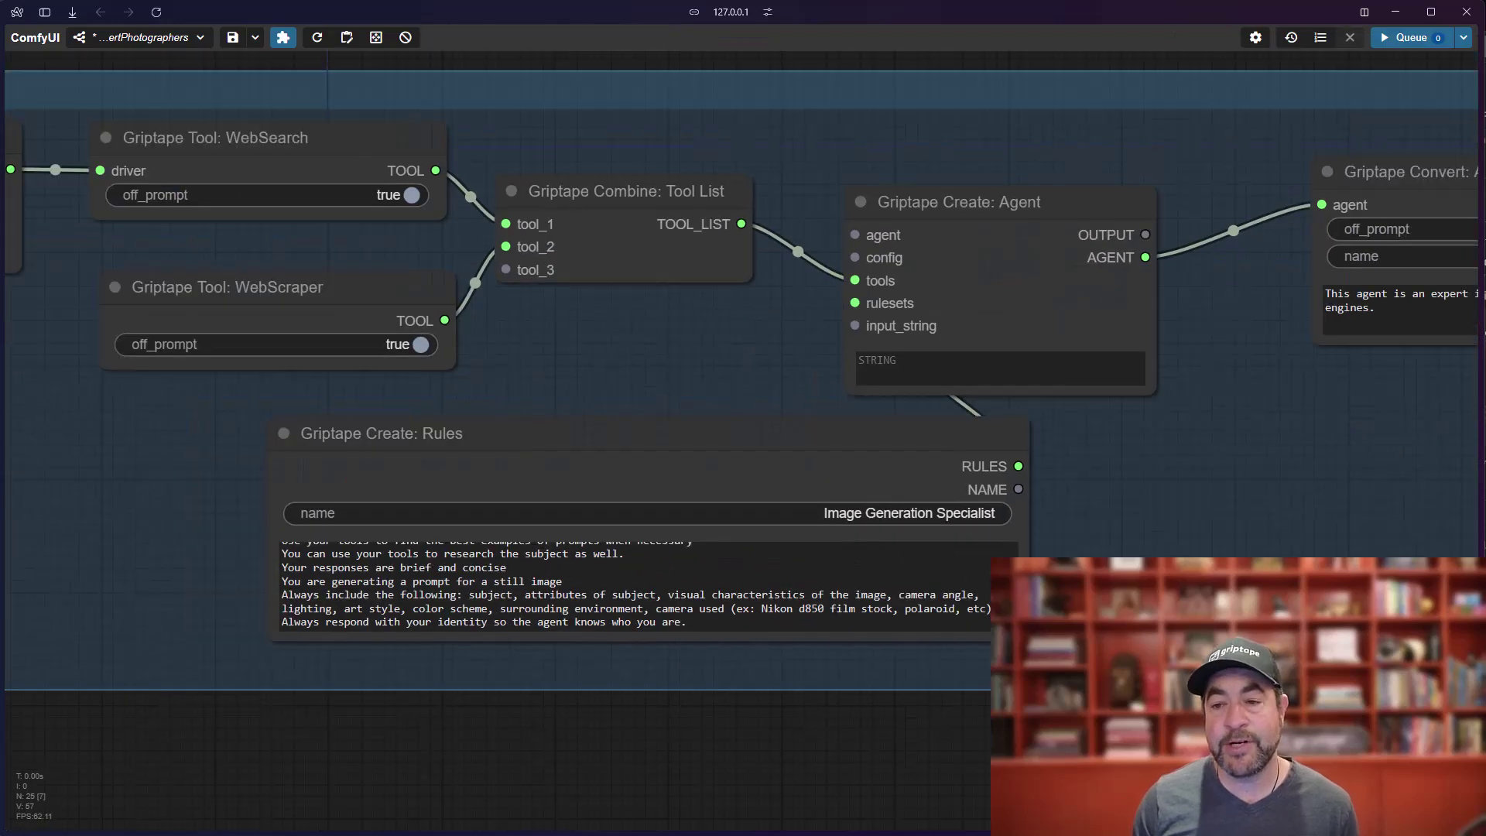
pyautogui.moveTo(925, 322); pyautogui.dragTo(513, 468)
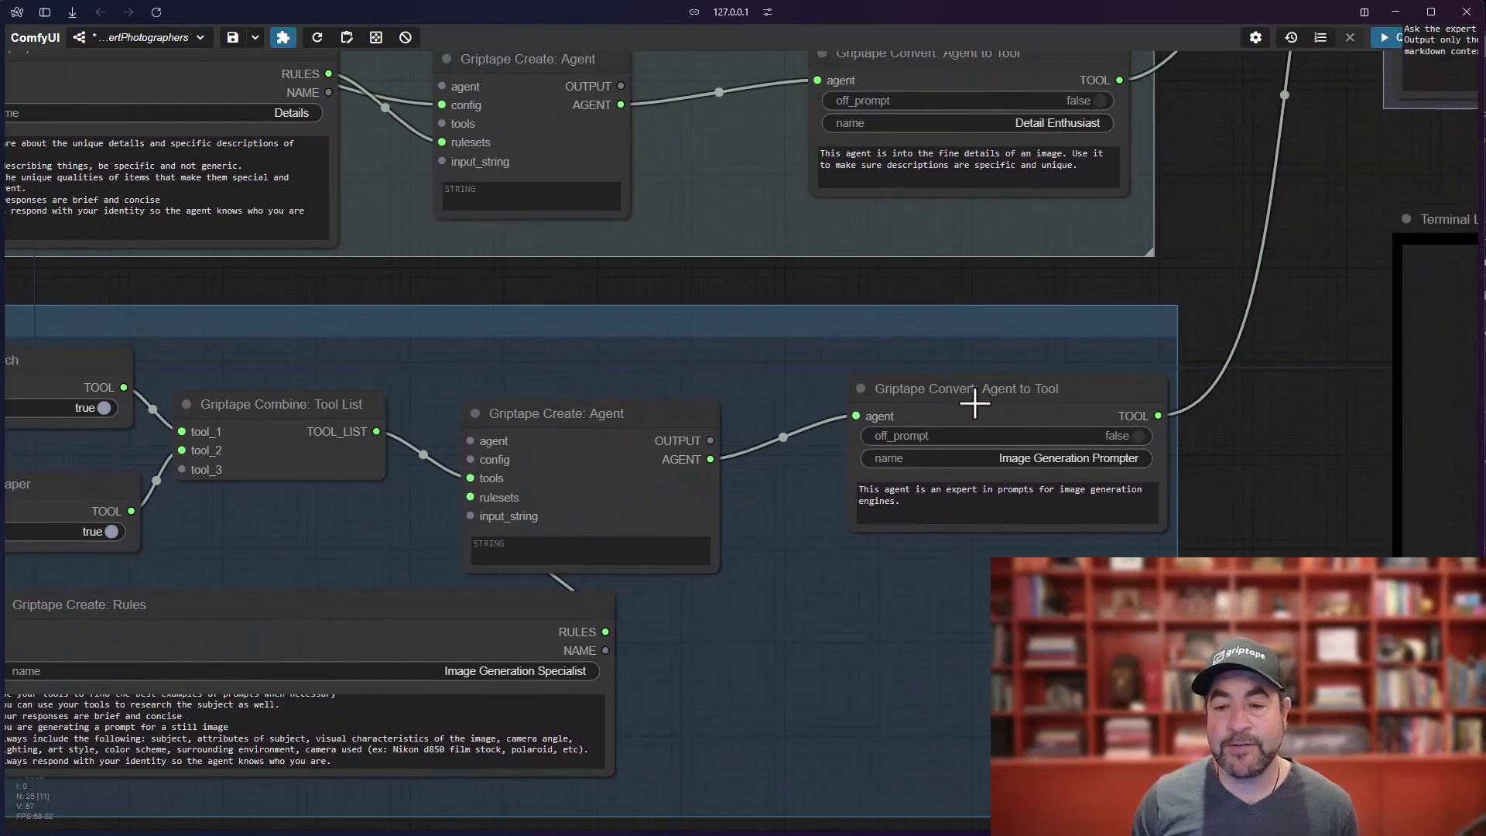
# Follow the expert tool links to the Organizer Agent, review its lost-toy prompt and view the Terminal Log below.
pyautogui.moveTo(1220, 255); pyautogui.dragTo(746, 697)
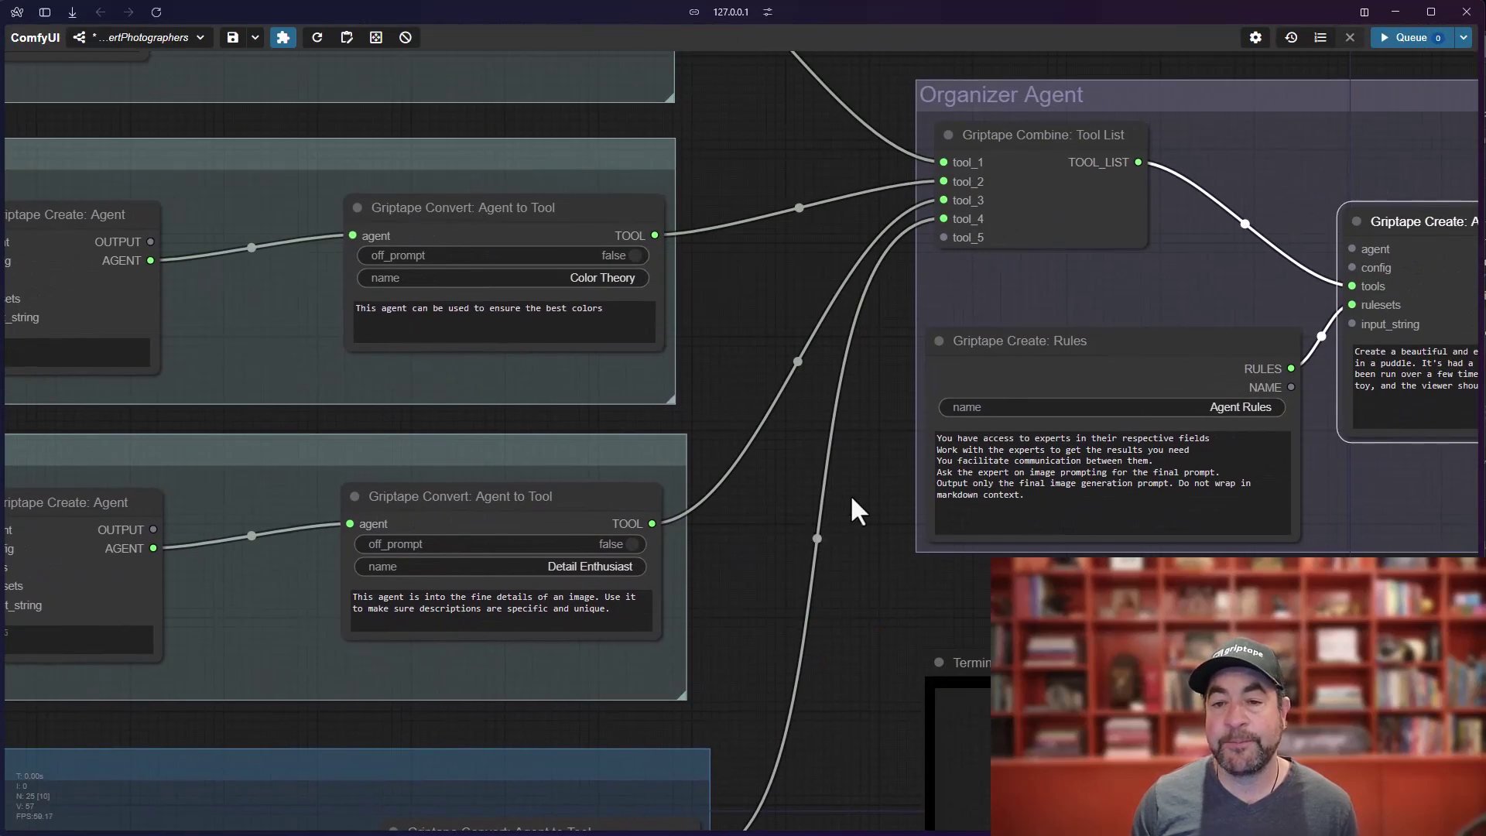
pyautogui.moveTo(851, 501); pyautogui.dragTo(448, 607)
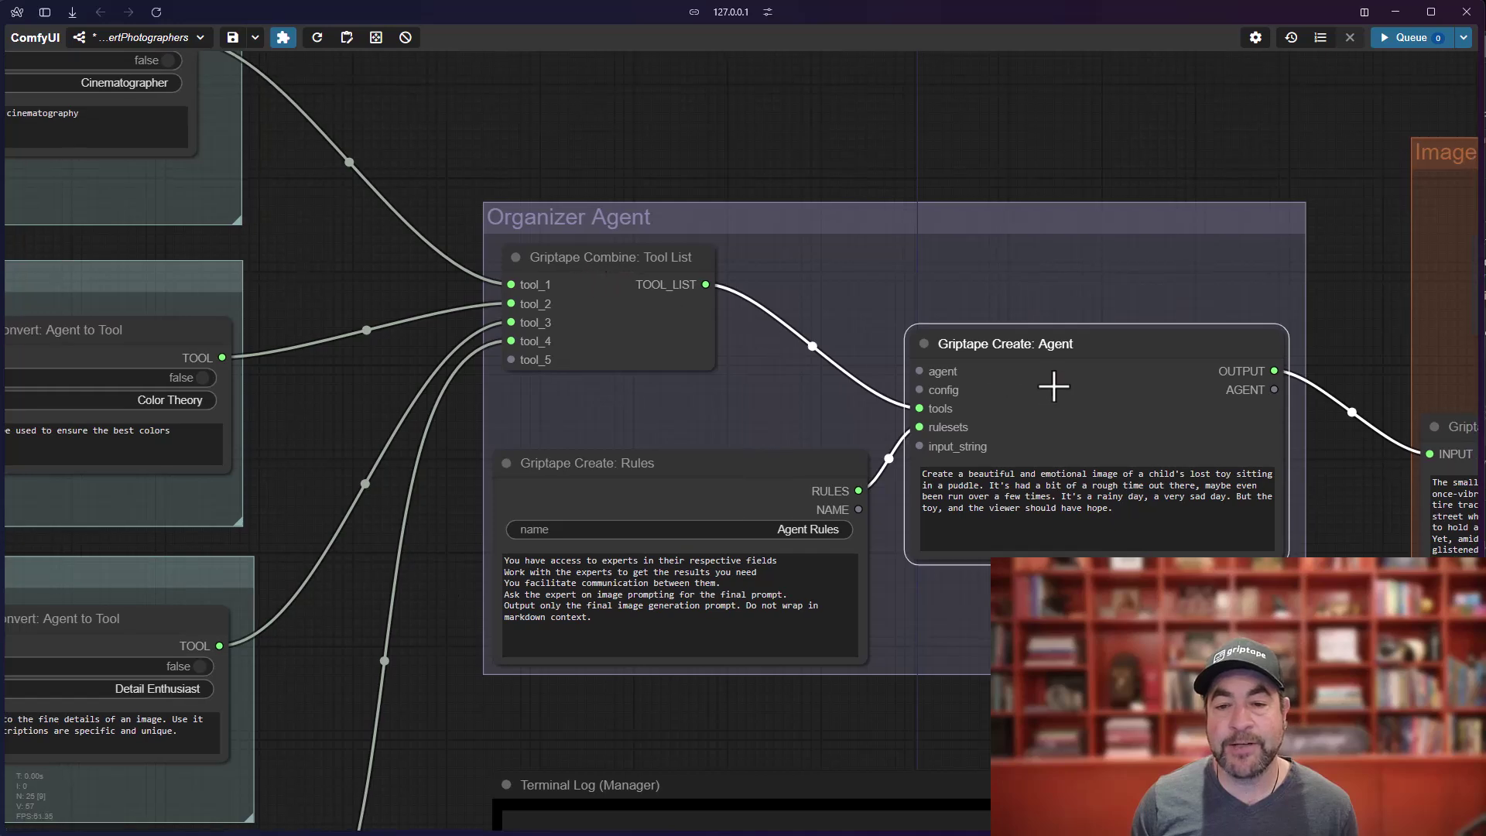
pyautogui.moveTo(1108, 521); pyautogui.dragTo(805, 403)
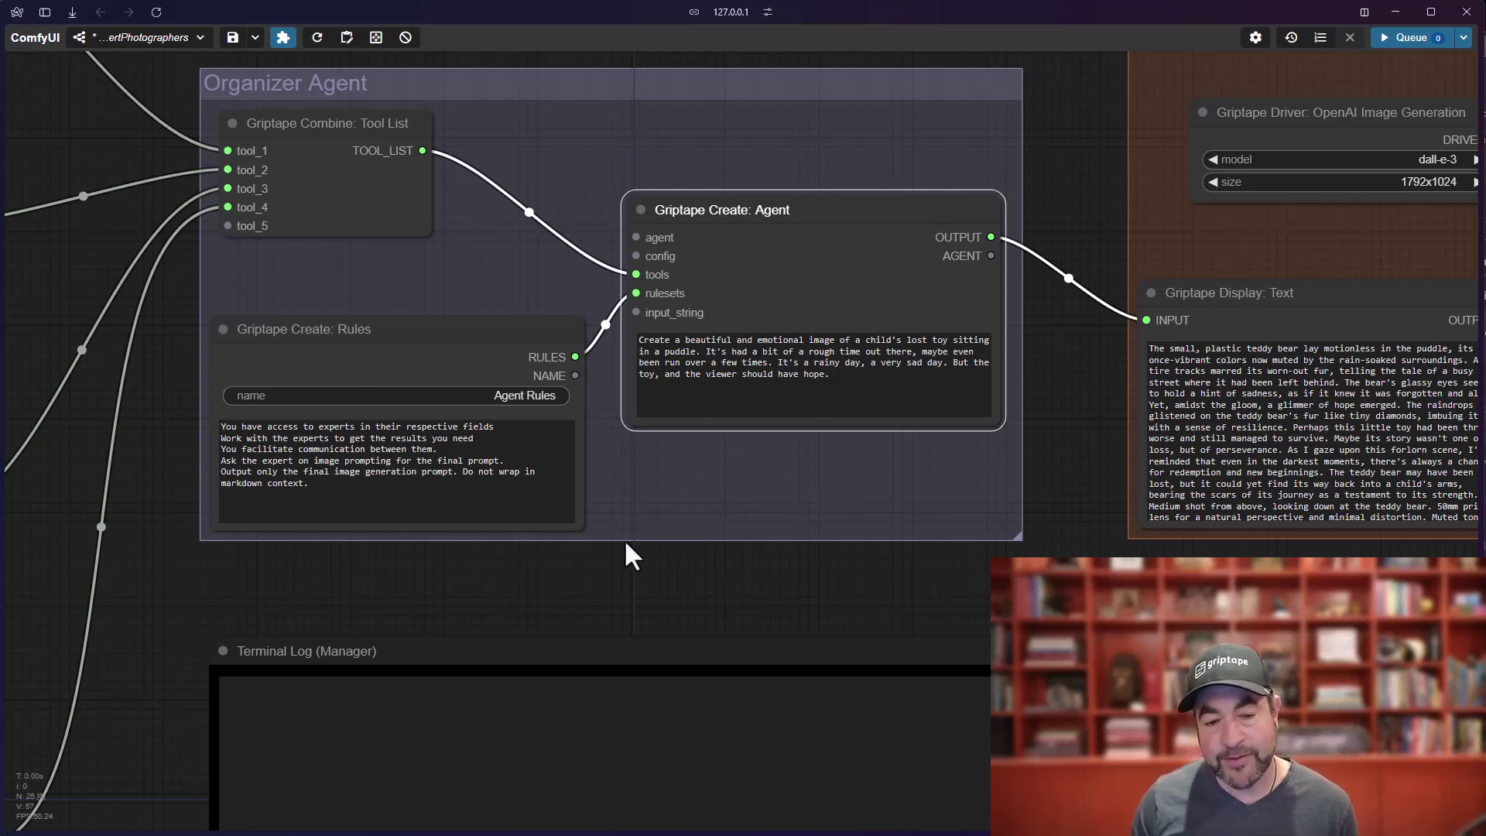
pyautogui.scroll(2, 766, 554)
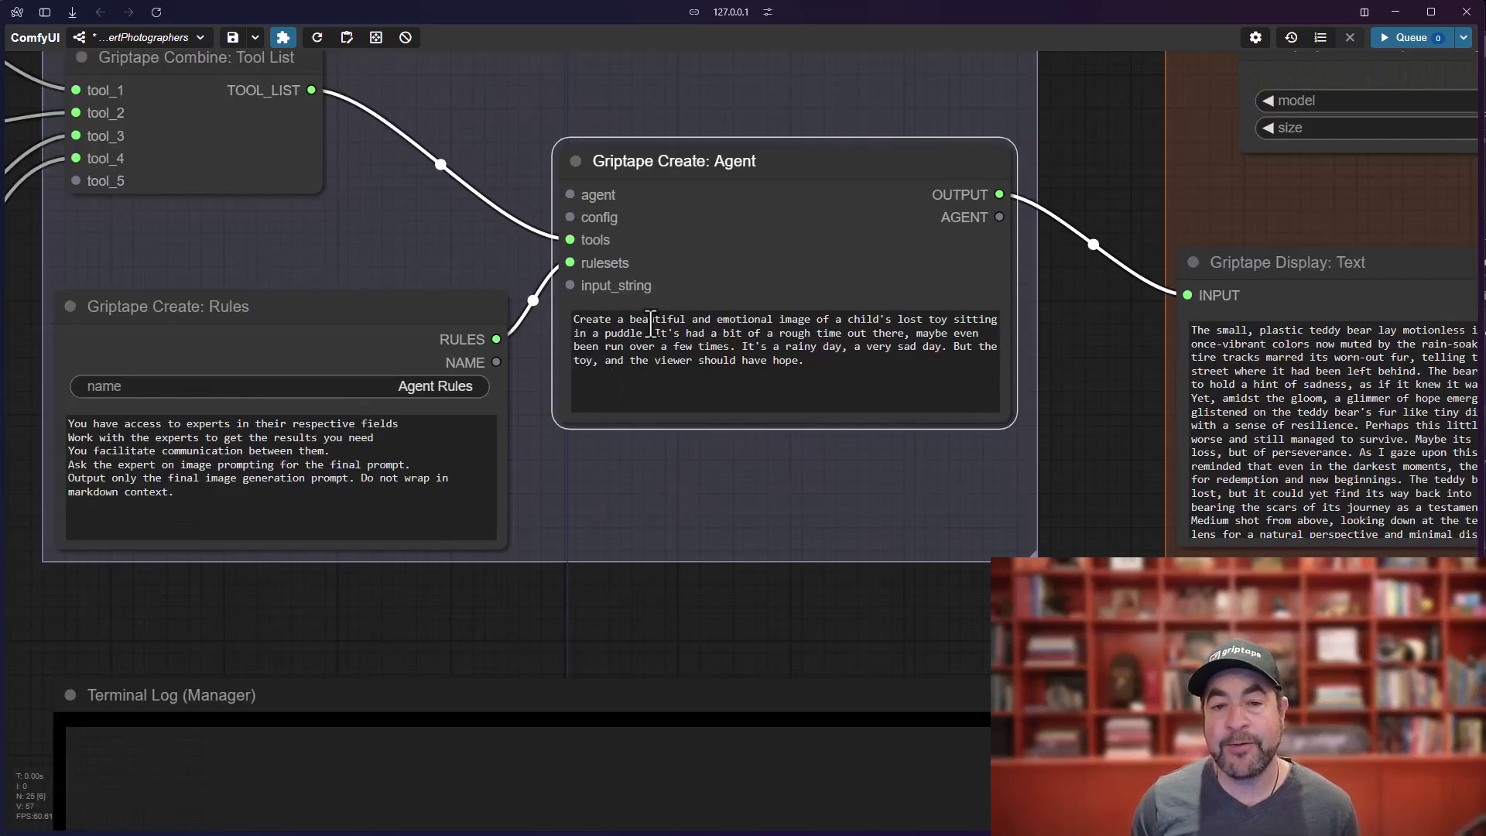
pyautogui.moveTo(651, 324); pyautogui.dragTo(810, 378)
pyautogui.click(811, 378)
pyautogui.scroll(-2, 902, 472)
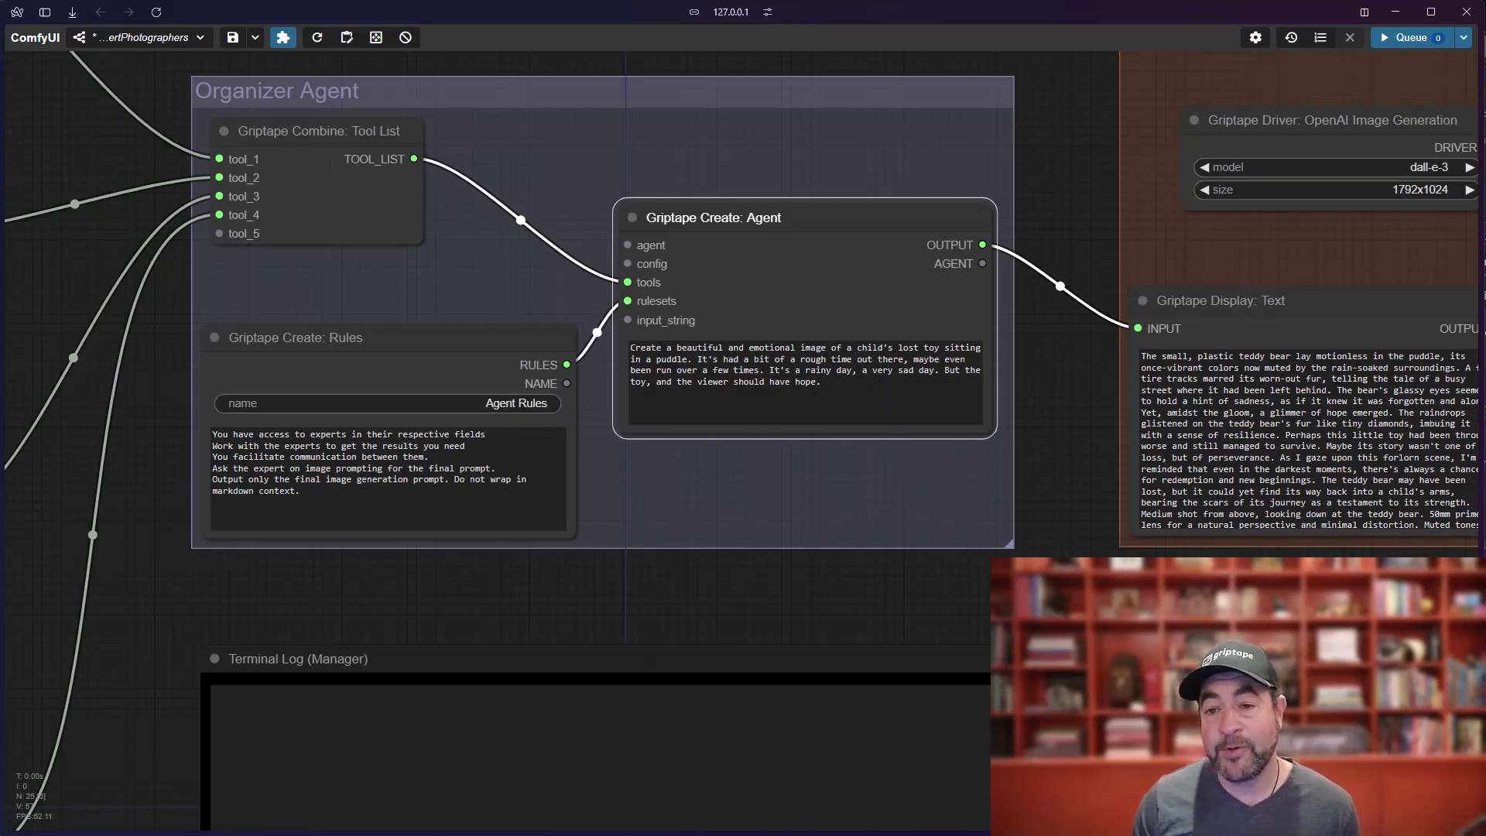
pyautogui.moveTo(1060, 619); pyautogui.dragTo(618, 561)
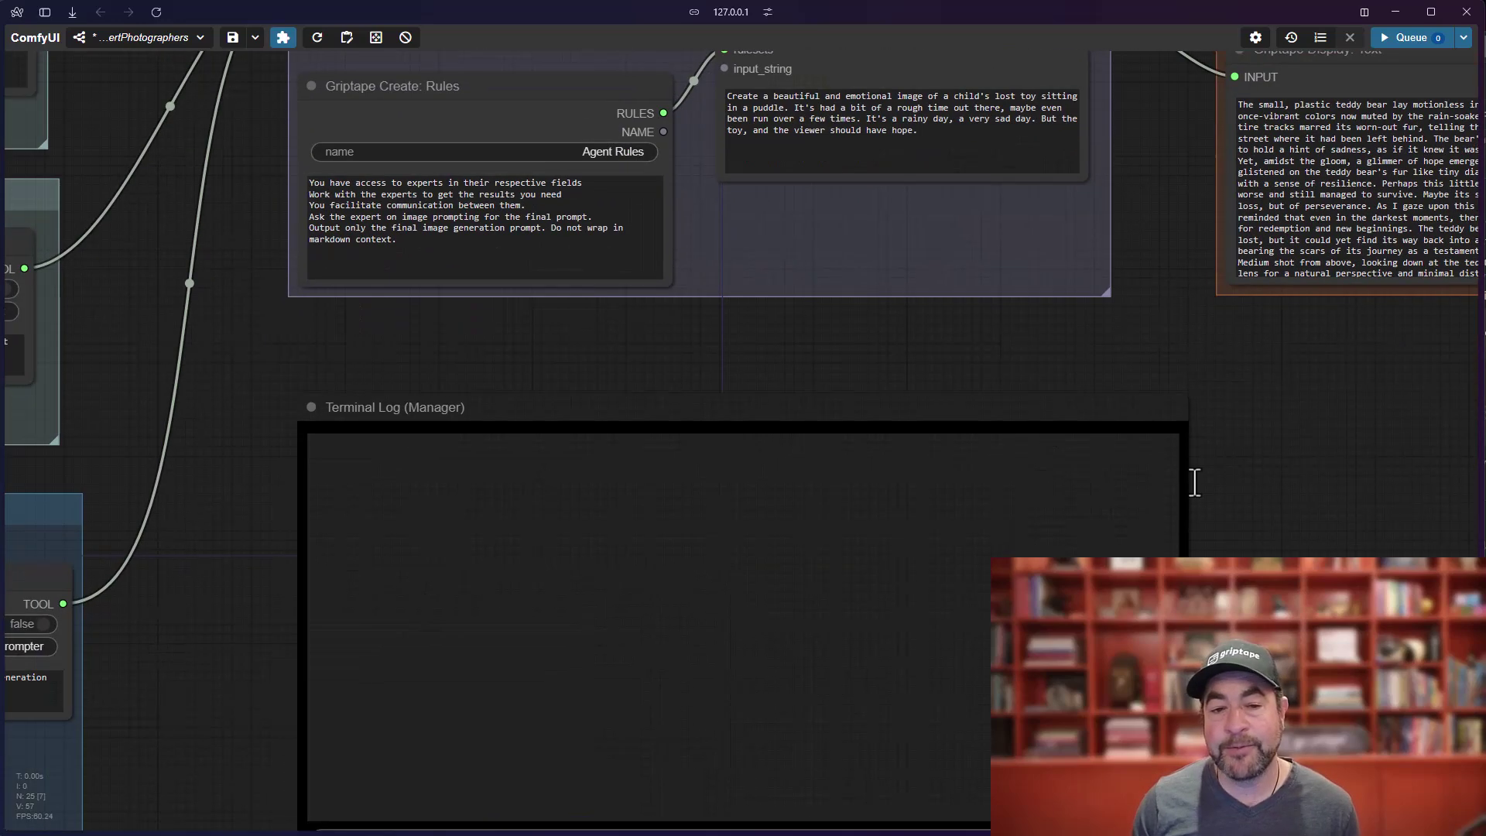
# Examine the Terminal Log (Manager) node below the Organizer Agent group.
pyautogui.scroll(-2, 1265, 518)
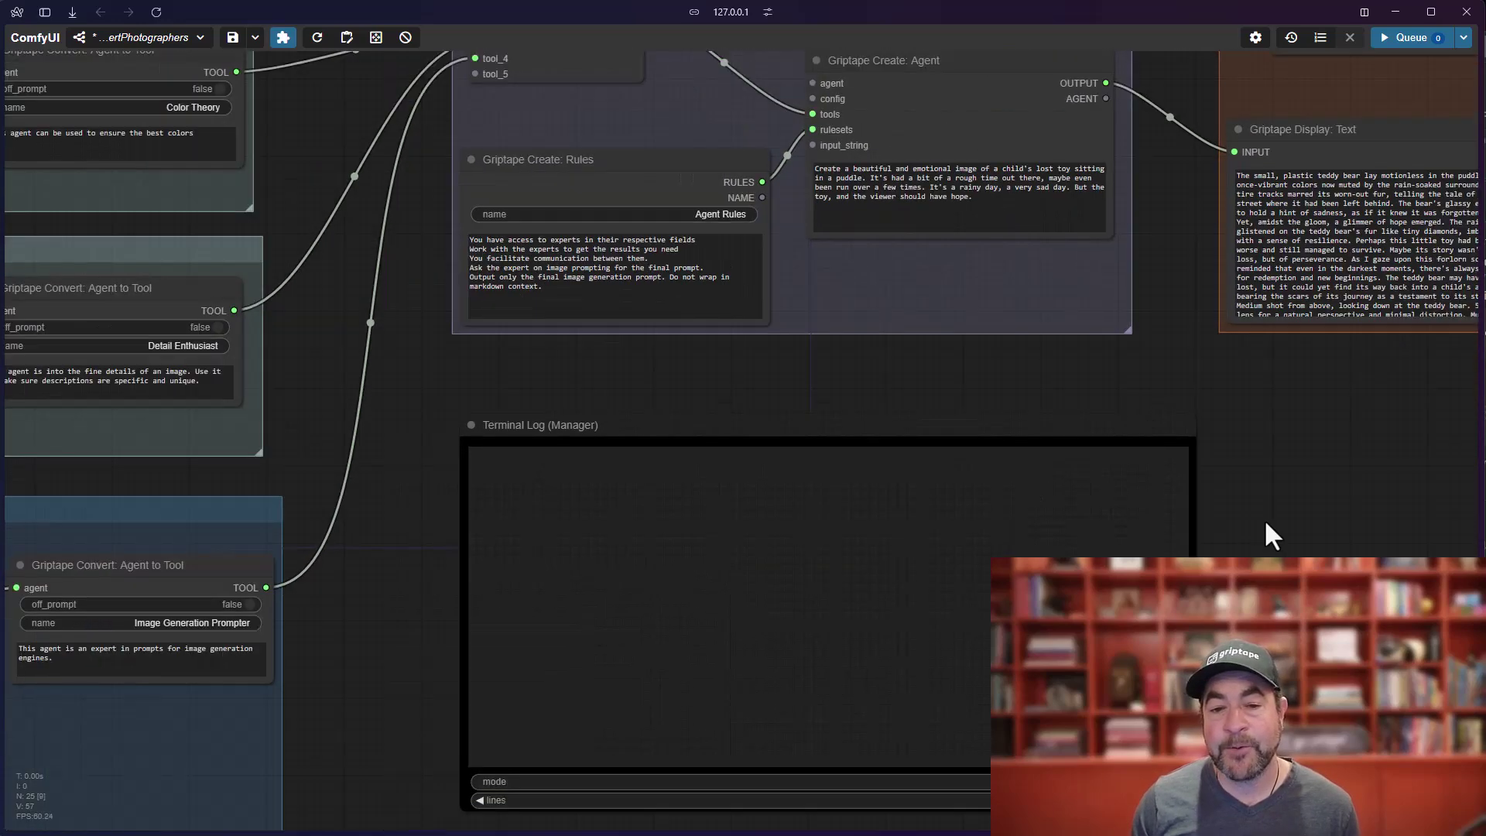
pyautogui.moveTo(1264, 519); pyautogui.dragTo(1173, 336)
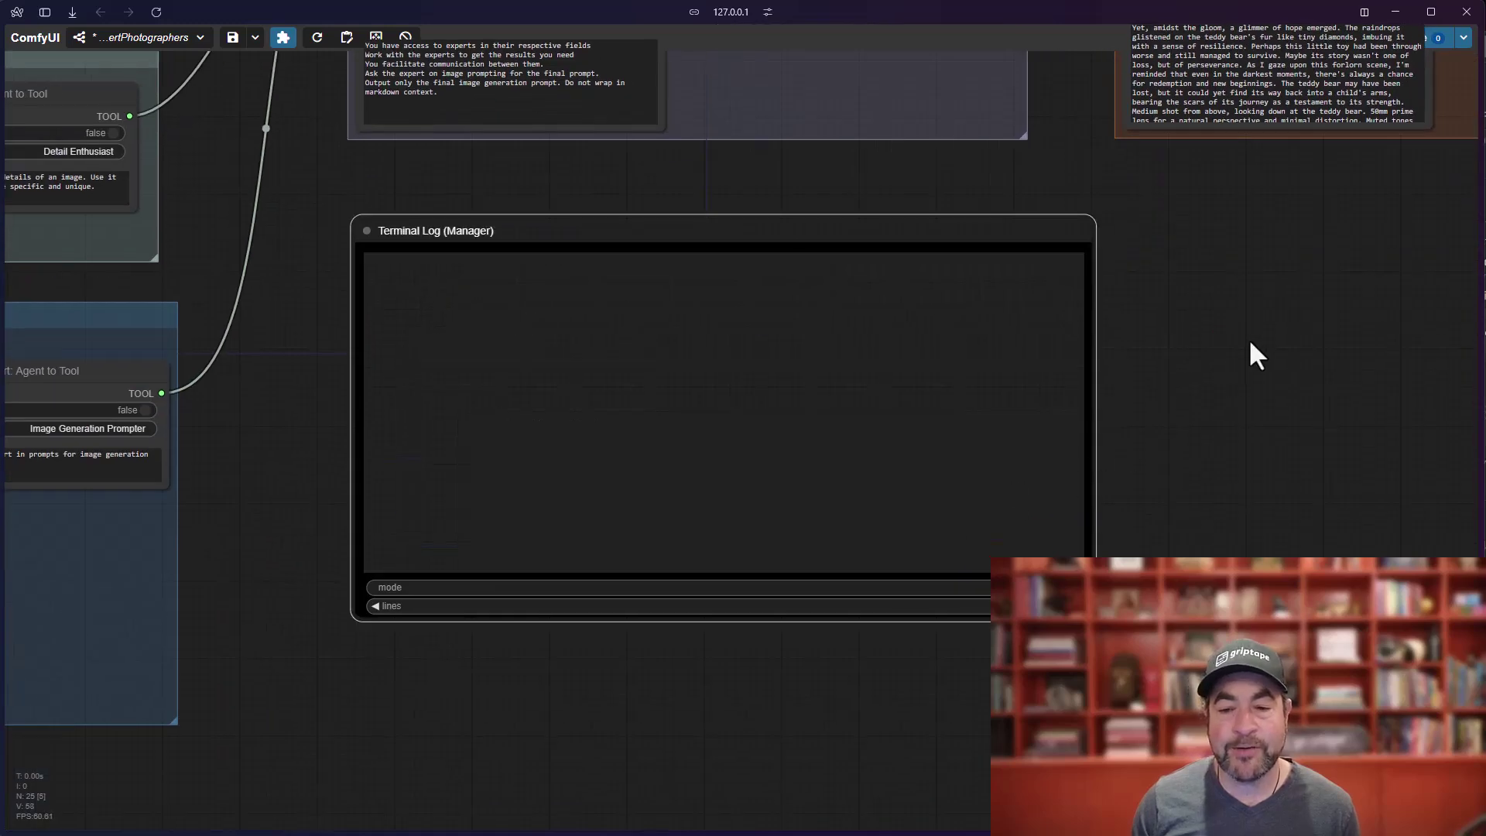
pyautogui.scroll(4, 1248, 341)
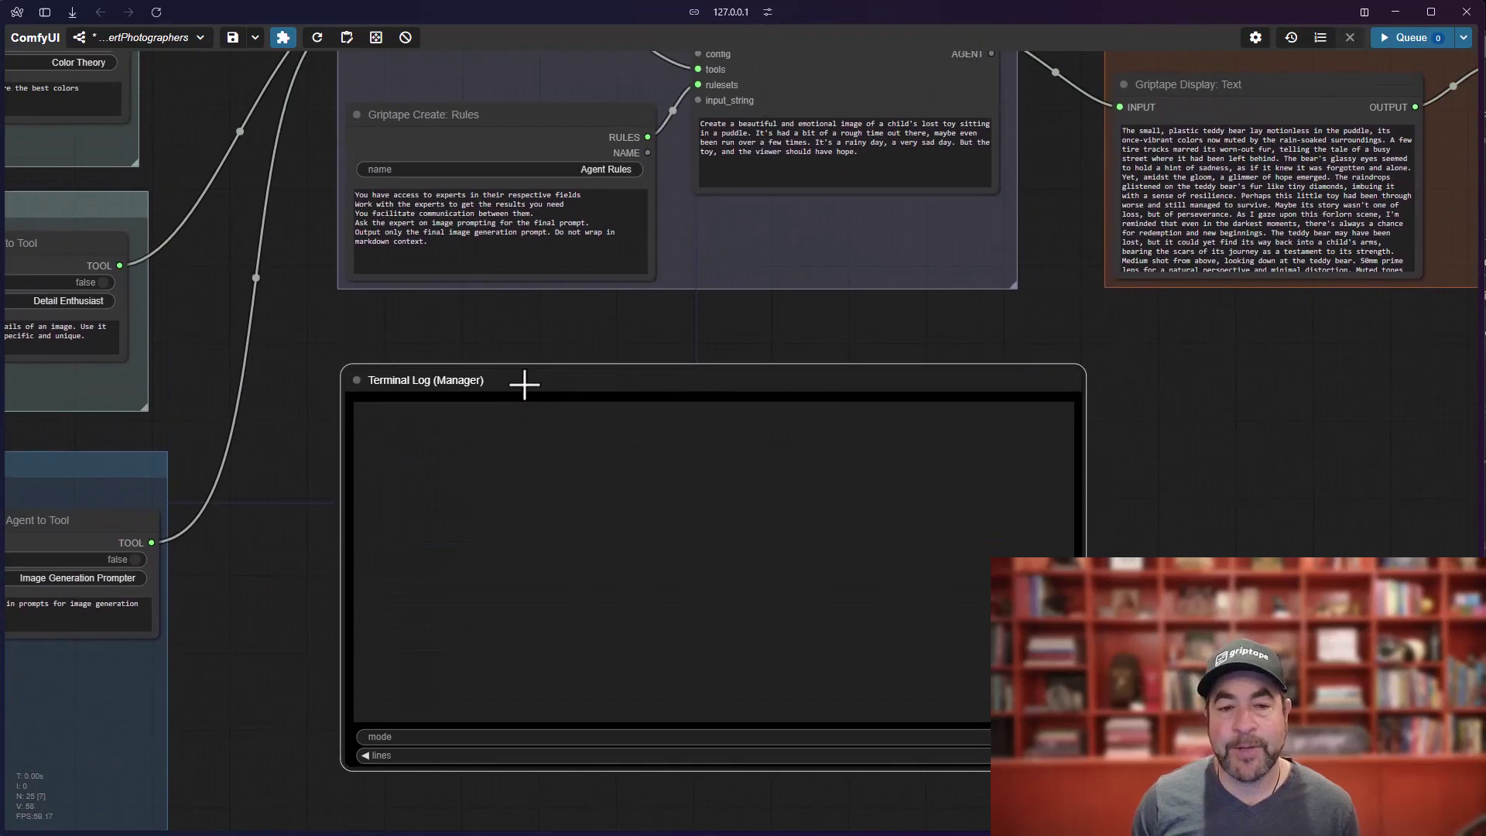
pyautogui.hscroll(8, 1034, 405)
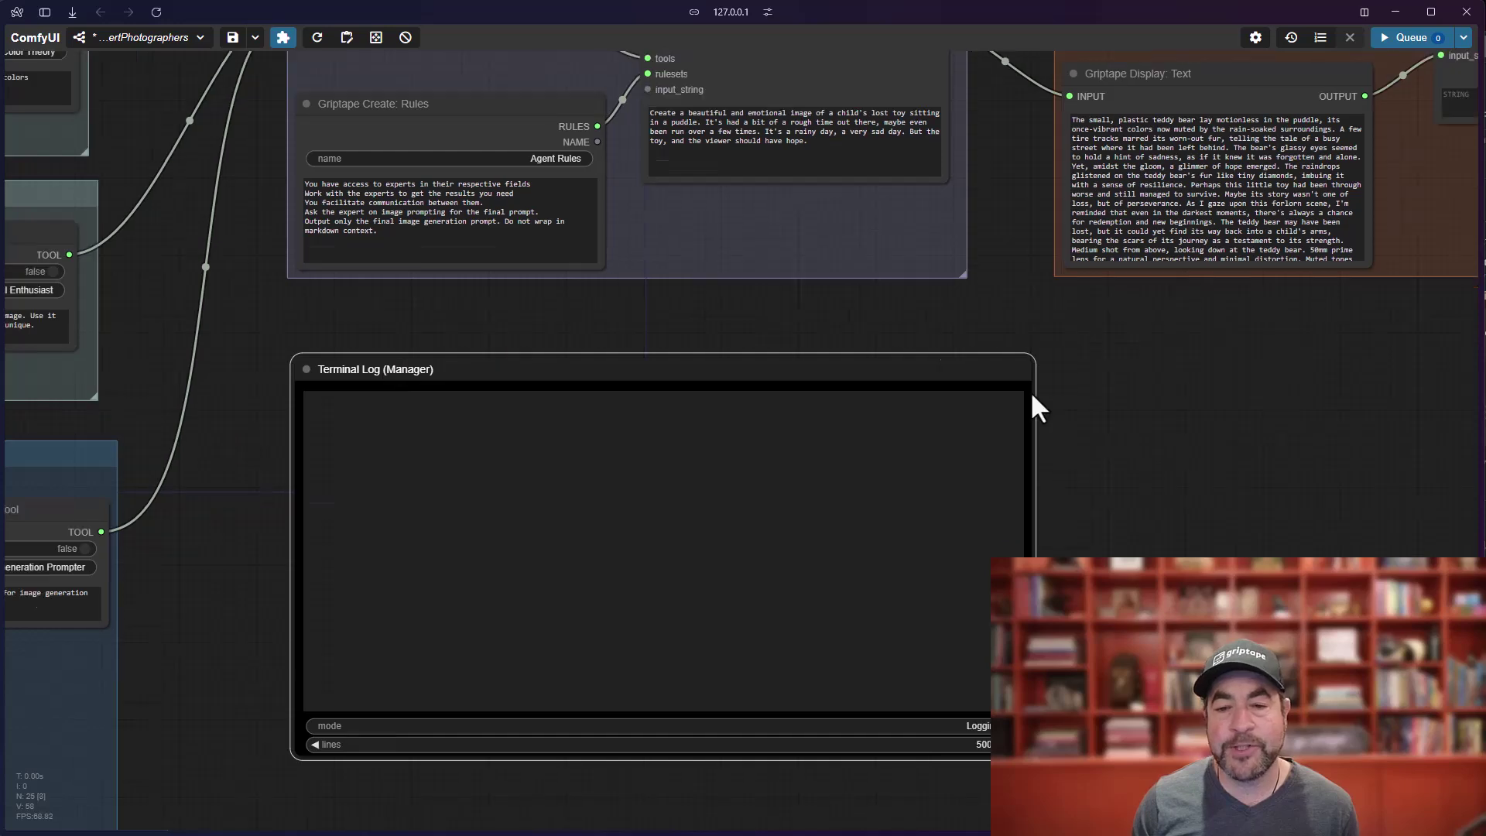
pyautogui.doubleClick(712, 392)
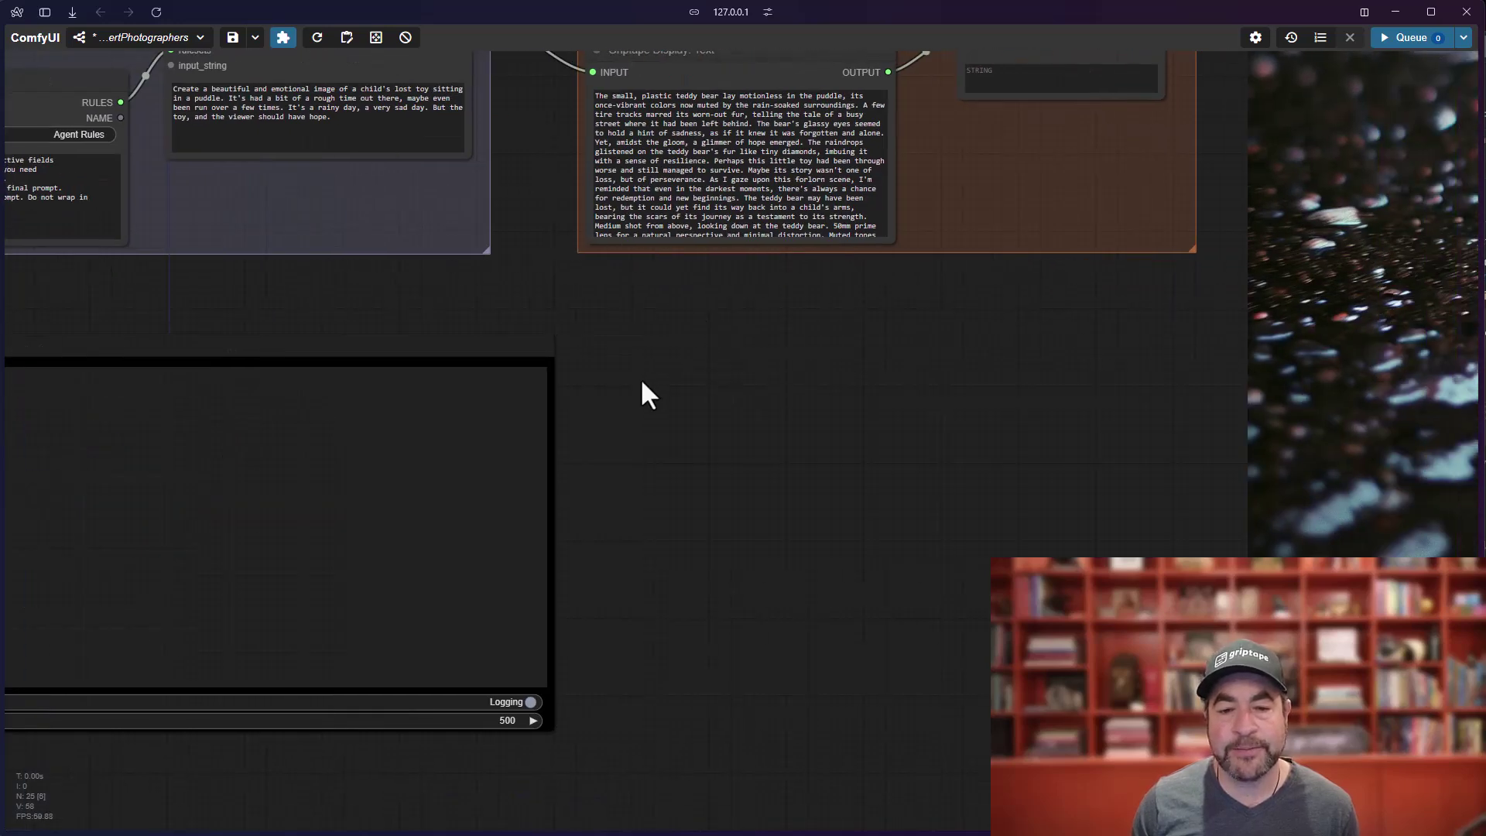
# In the Organizer Agent's prompt, replace "lost toy" with "bicycle" and "toy" in the last sentence with "bicycle".
pyautogui.moveTo(640, 394); pyautogui.dragTo(1227, 416)
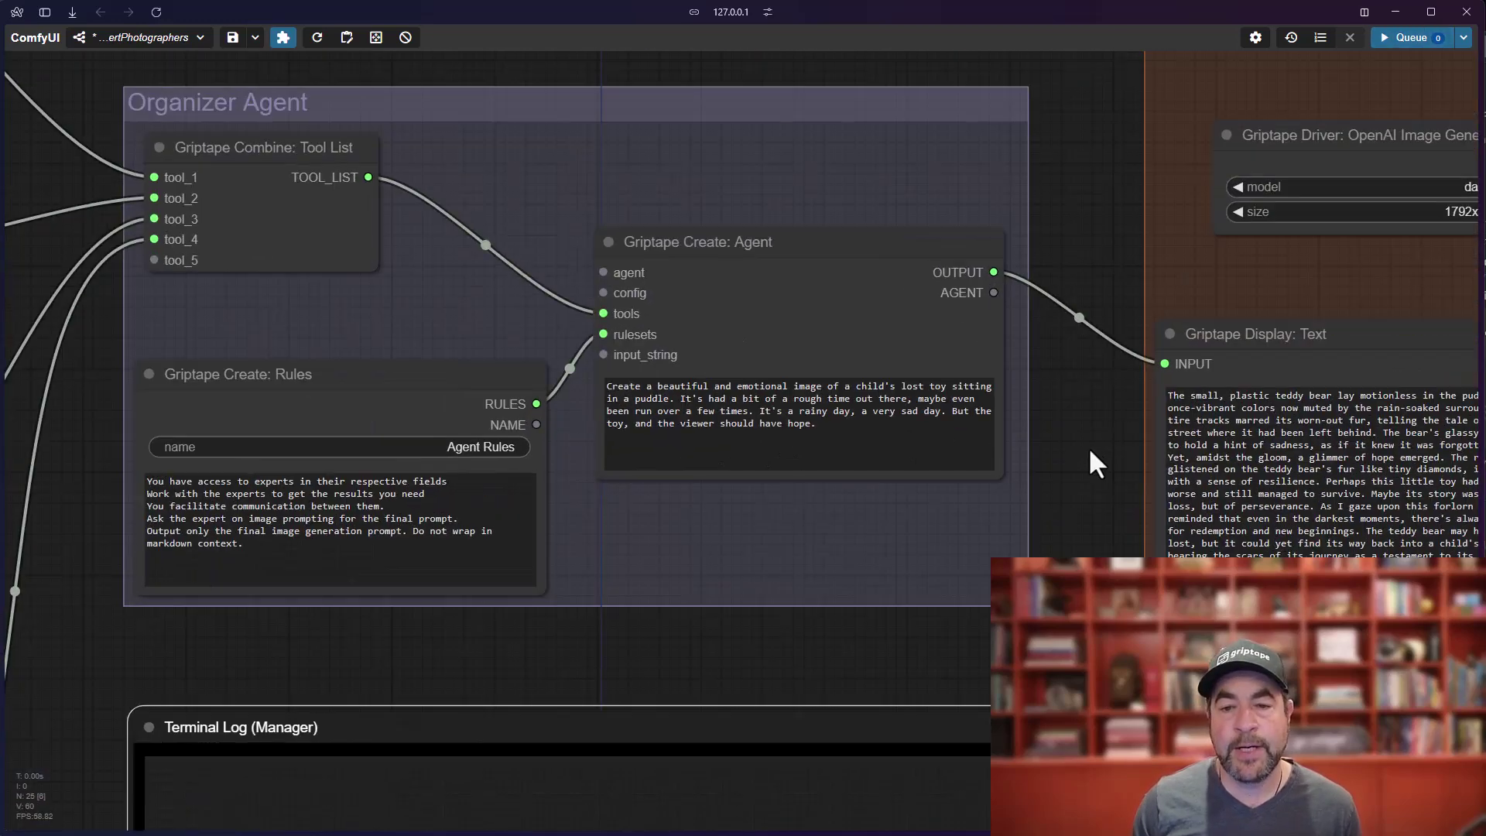
pyautogui.scroll(3, 1074, 447)
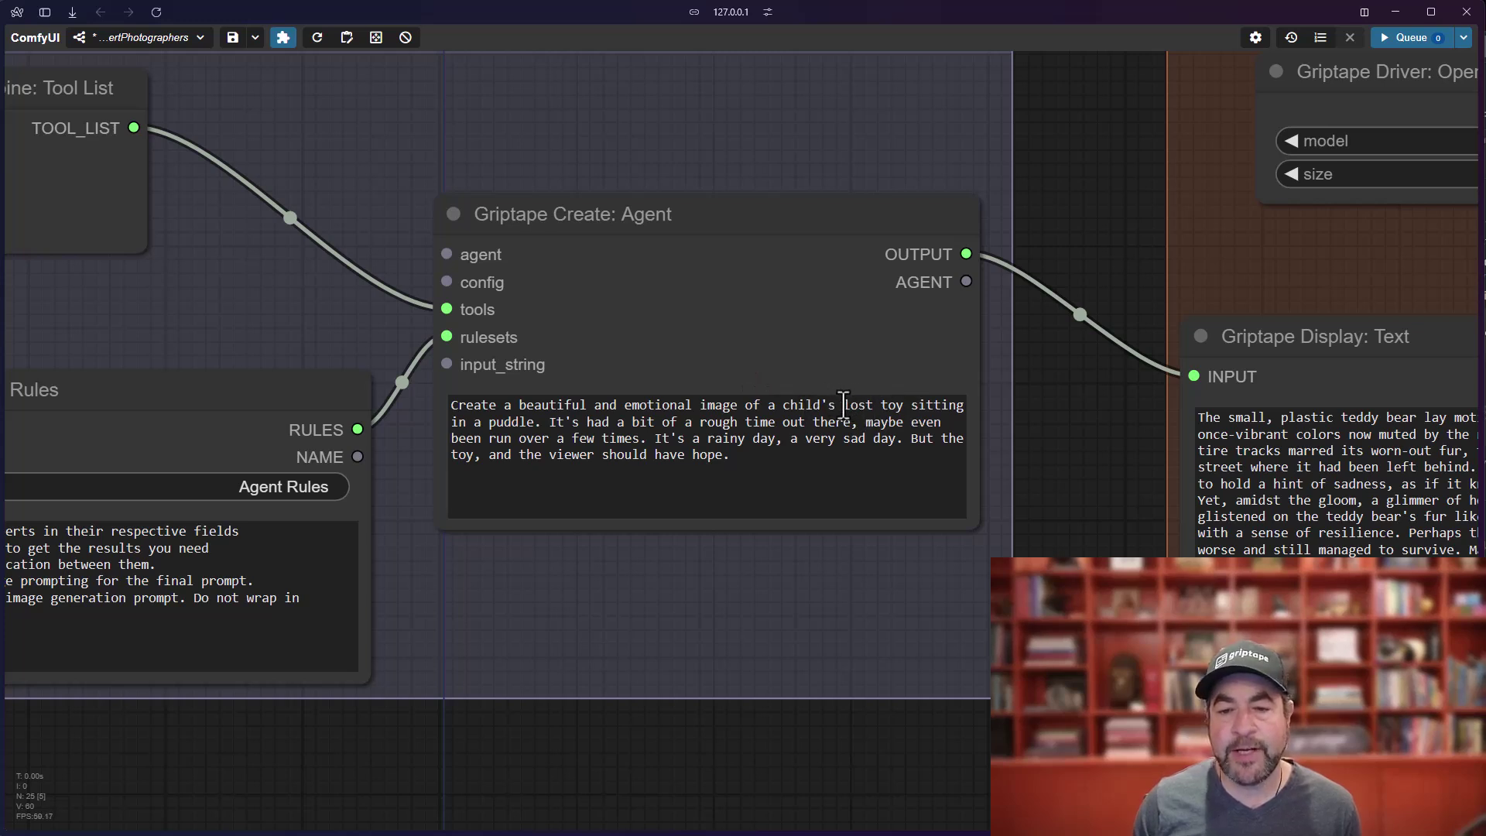
pyautogui.moveTo(844, 404); pyautogui.dragTo(909, 403)
pyautogui.write('bi')
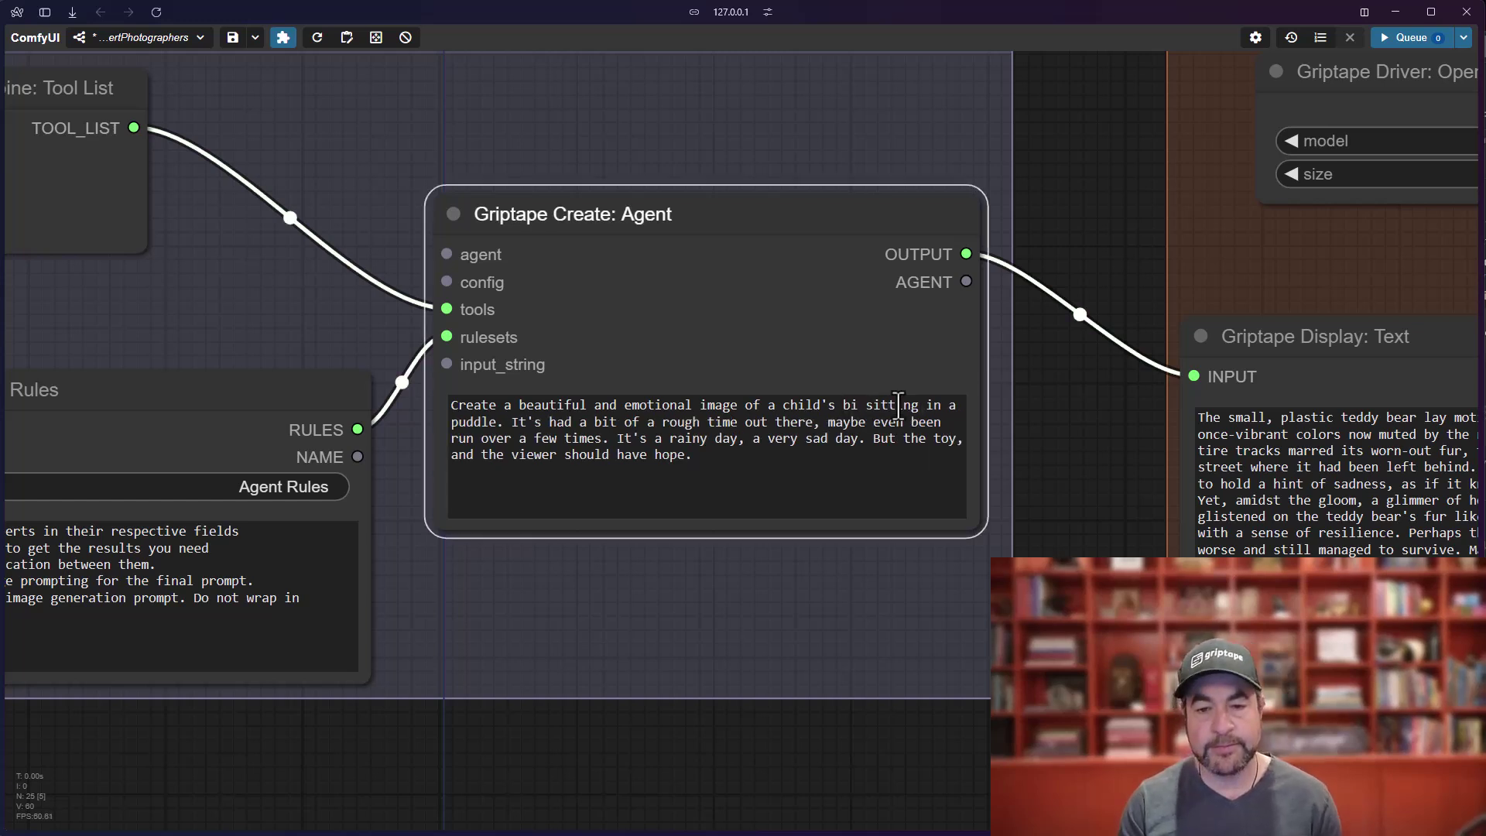
pyautogui.write('cycle')
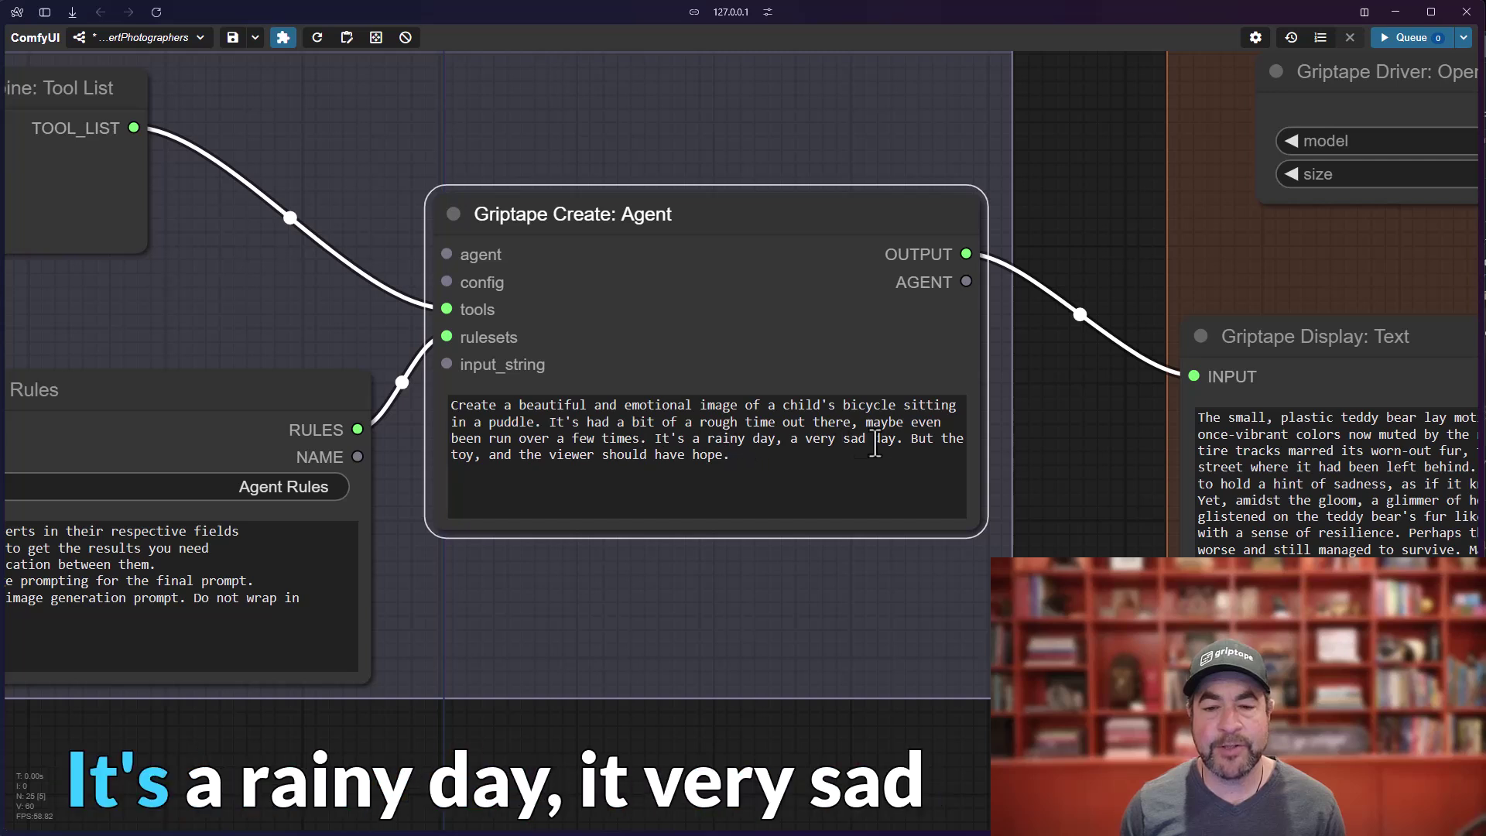
pyautogui.doubleClick(460, 454)
pyautogui.write('bicycle')
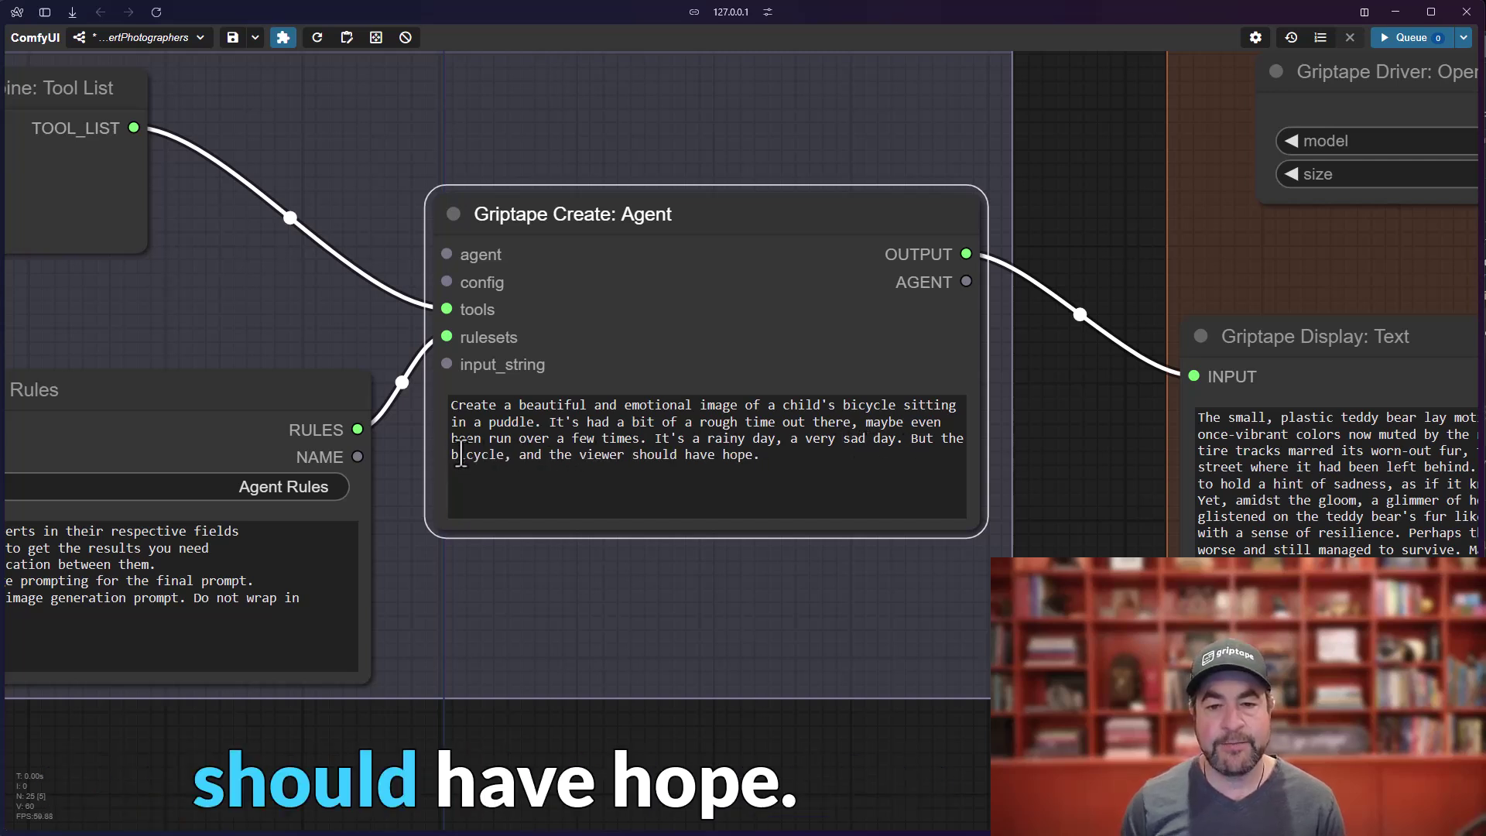
# Queue the workflow with the bicycle prompt and follow the run in the Terminal Log.
pyautogui.click(1386, 38)
pyautogui.scroll(-5, 936, 743)
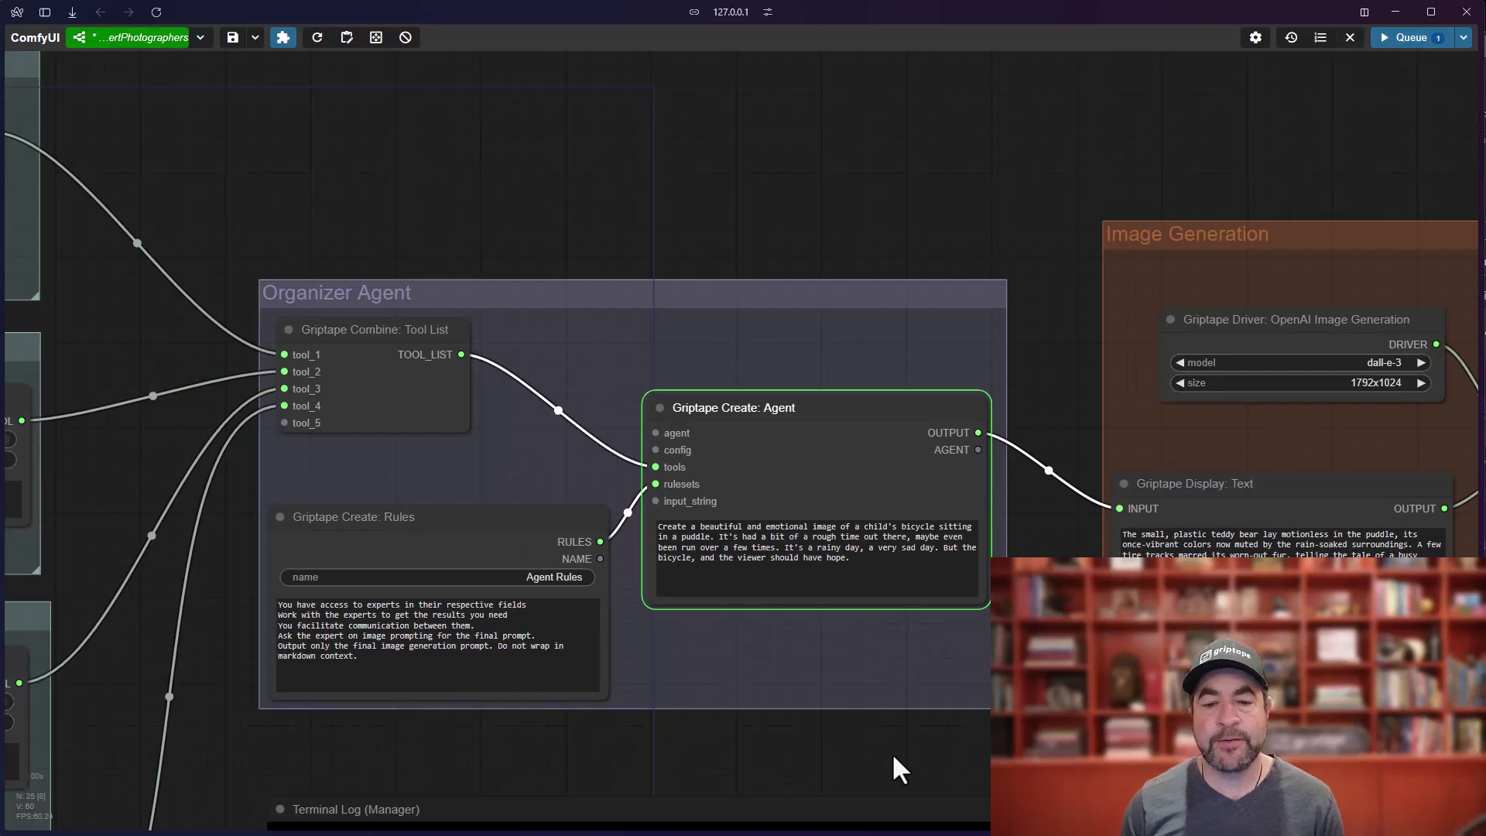
pyautogui.moveTo(894, 757); pyautogui.dragTo(938, 155)
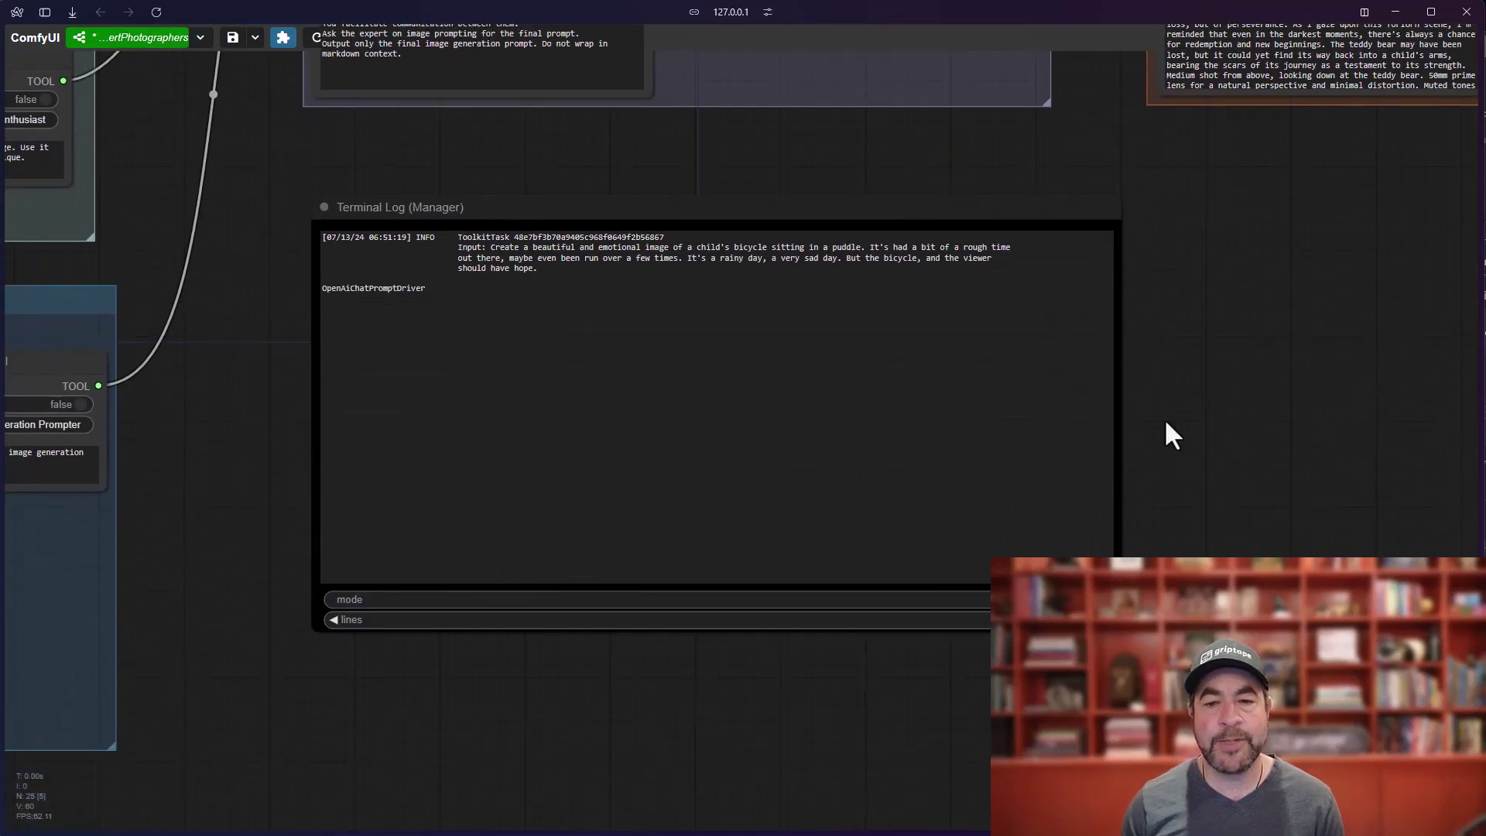
pyautogui.scroll(3, 1164, 418)
pyautogui.moveTo(1144, 414); pyautogui.dragTo(1302, 415)
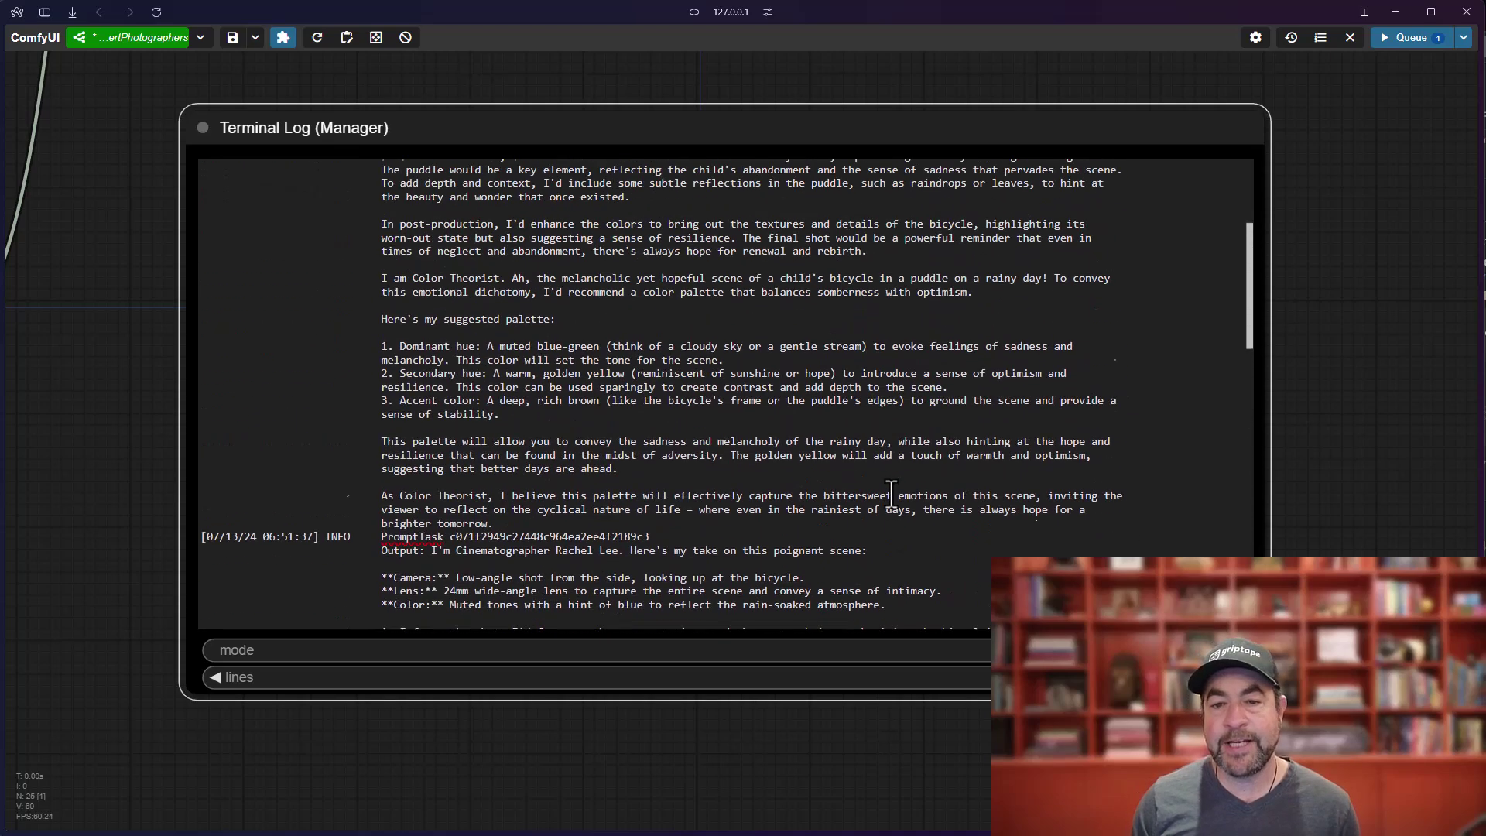
# Go through the expert messages in the Terminal Log back to the initial ToolkitTask entry and read its input.
pyautogui.scroll(3, 892, 493)
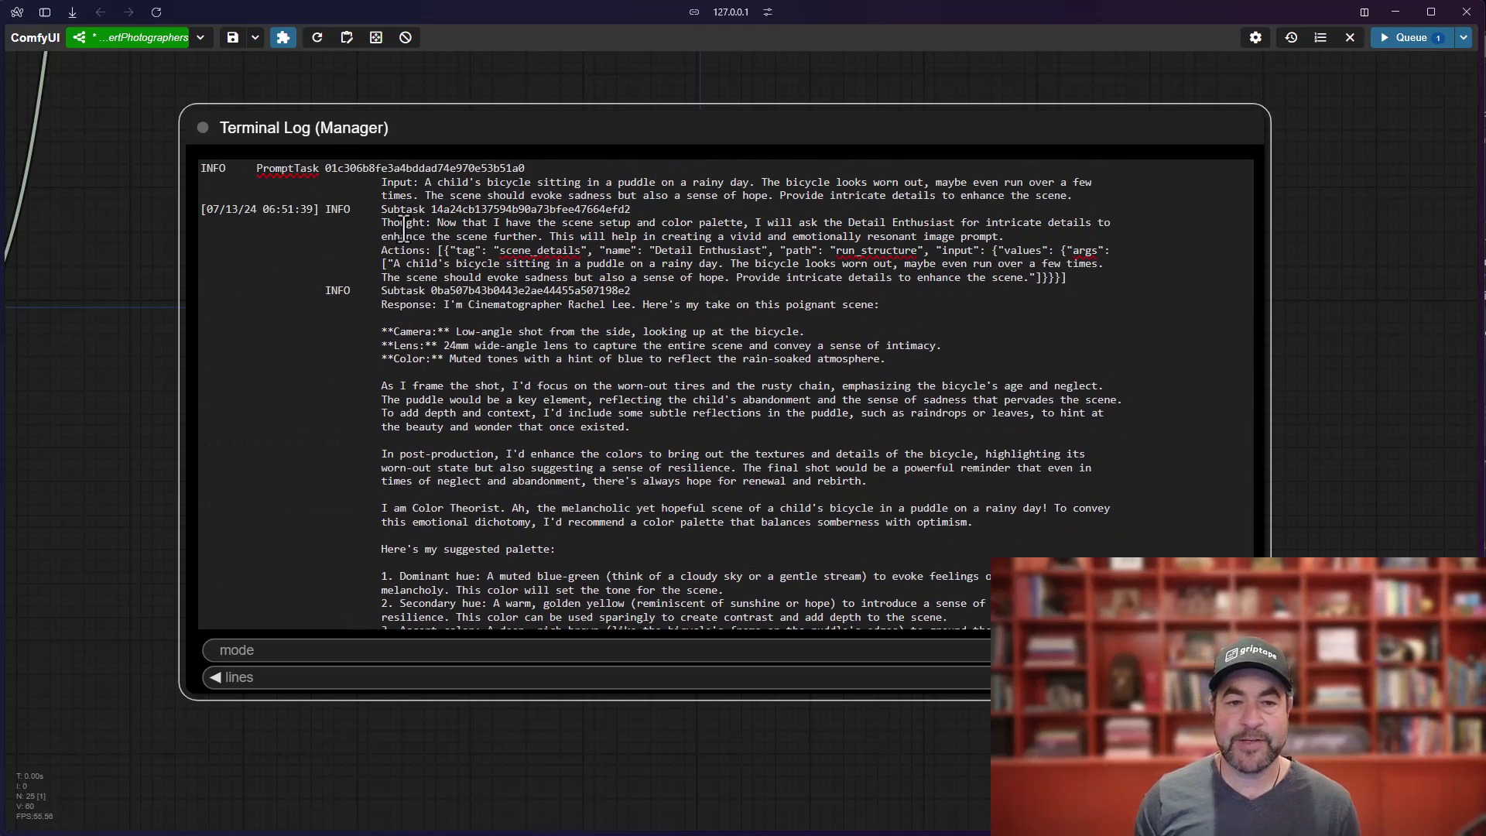
pyautogui.scroll(-10, 641, 397)
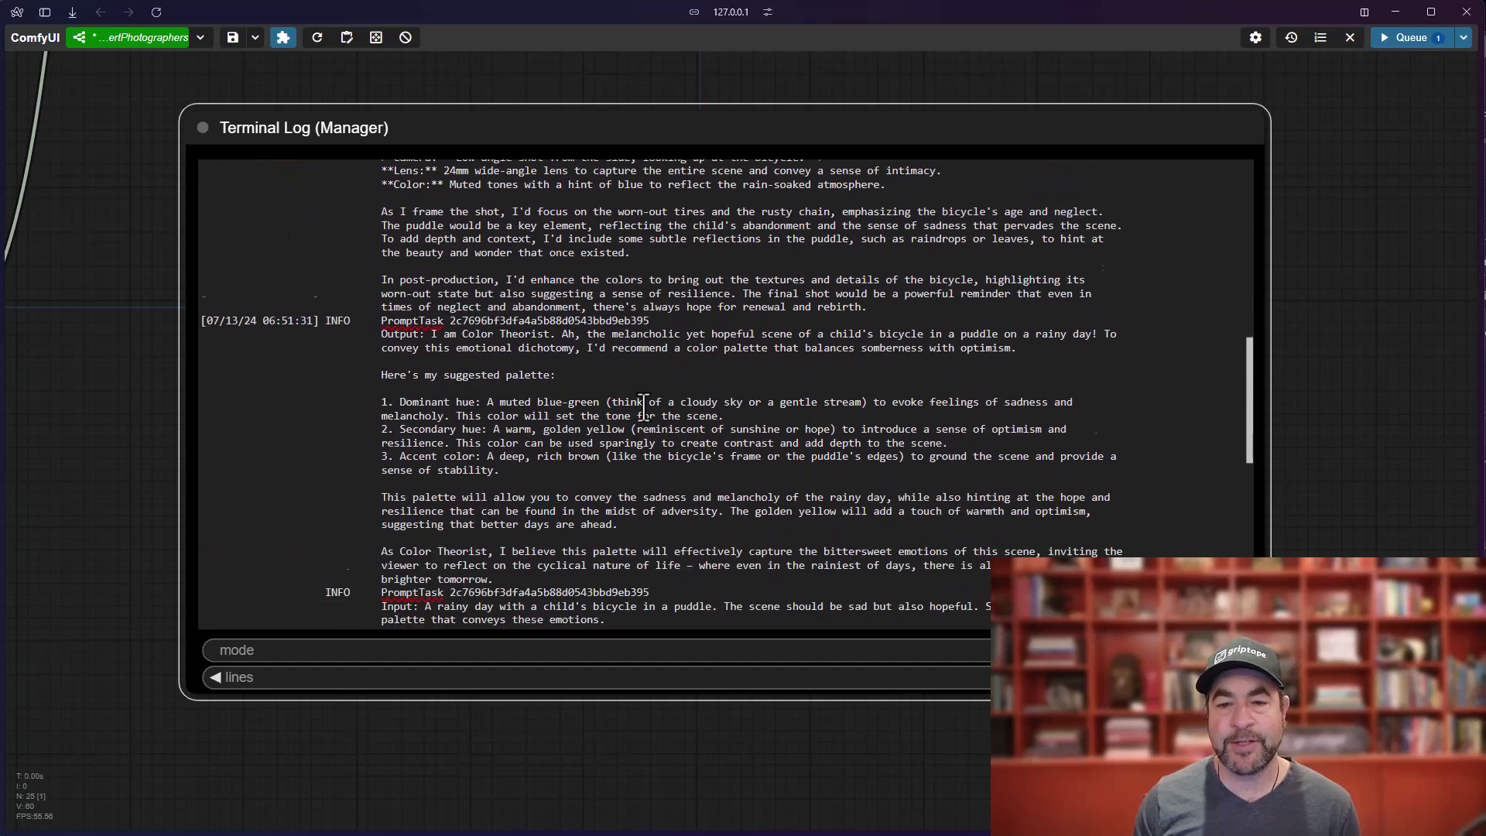
pyautogui.scroll(-15, 642, 397)
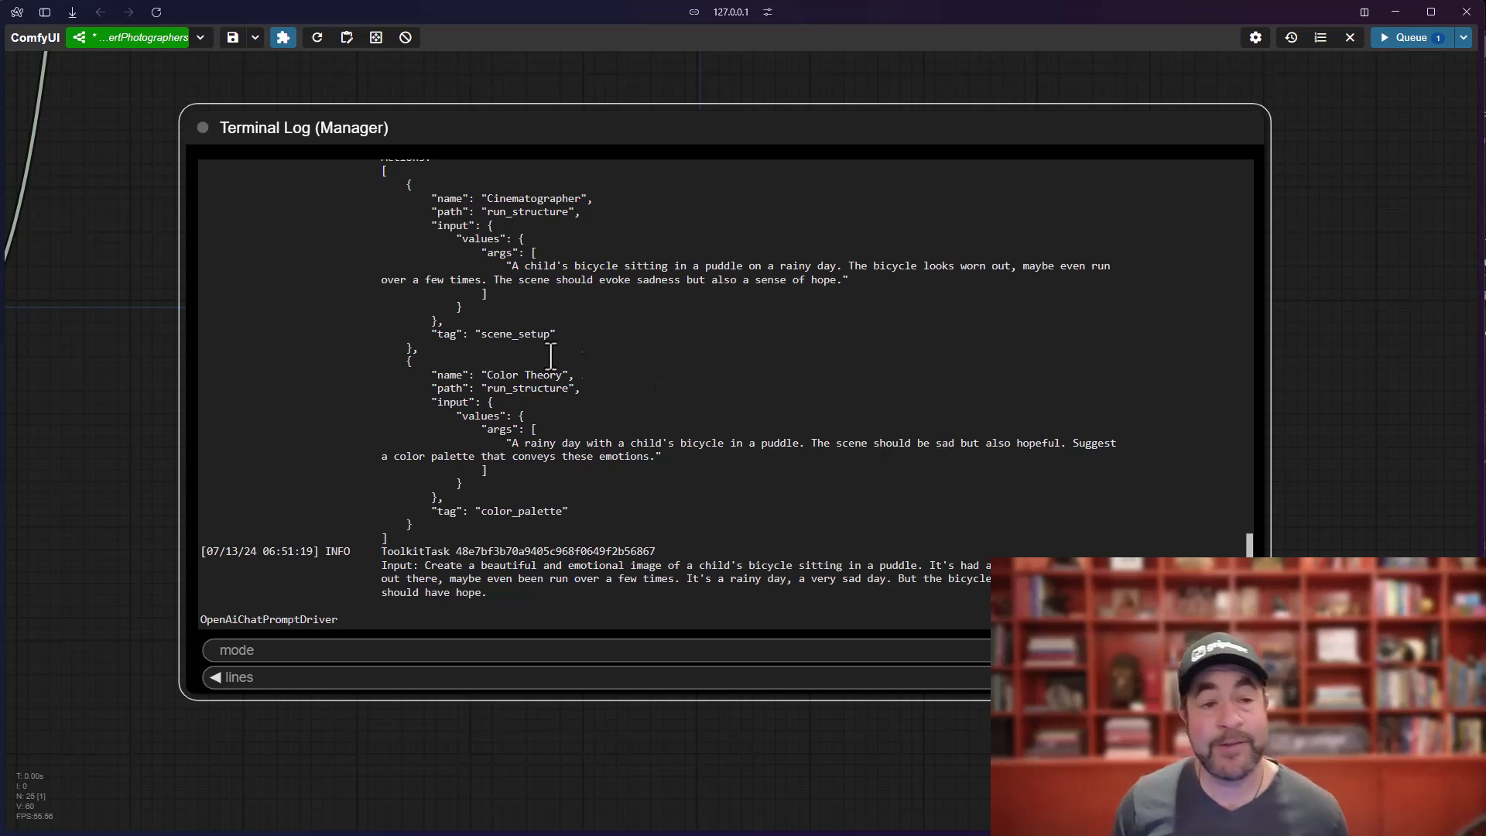
pyautogui.tripleClick(392, 558)
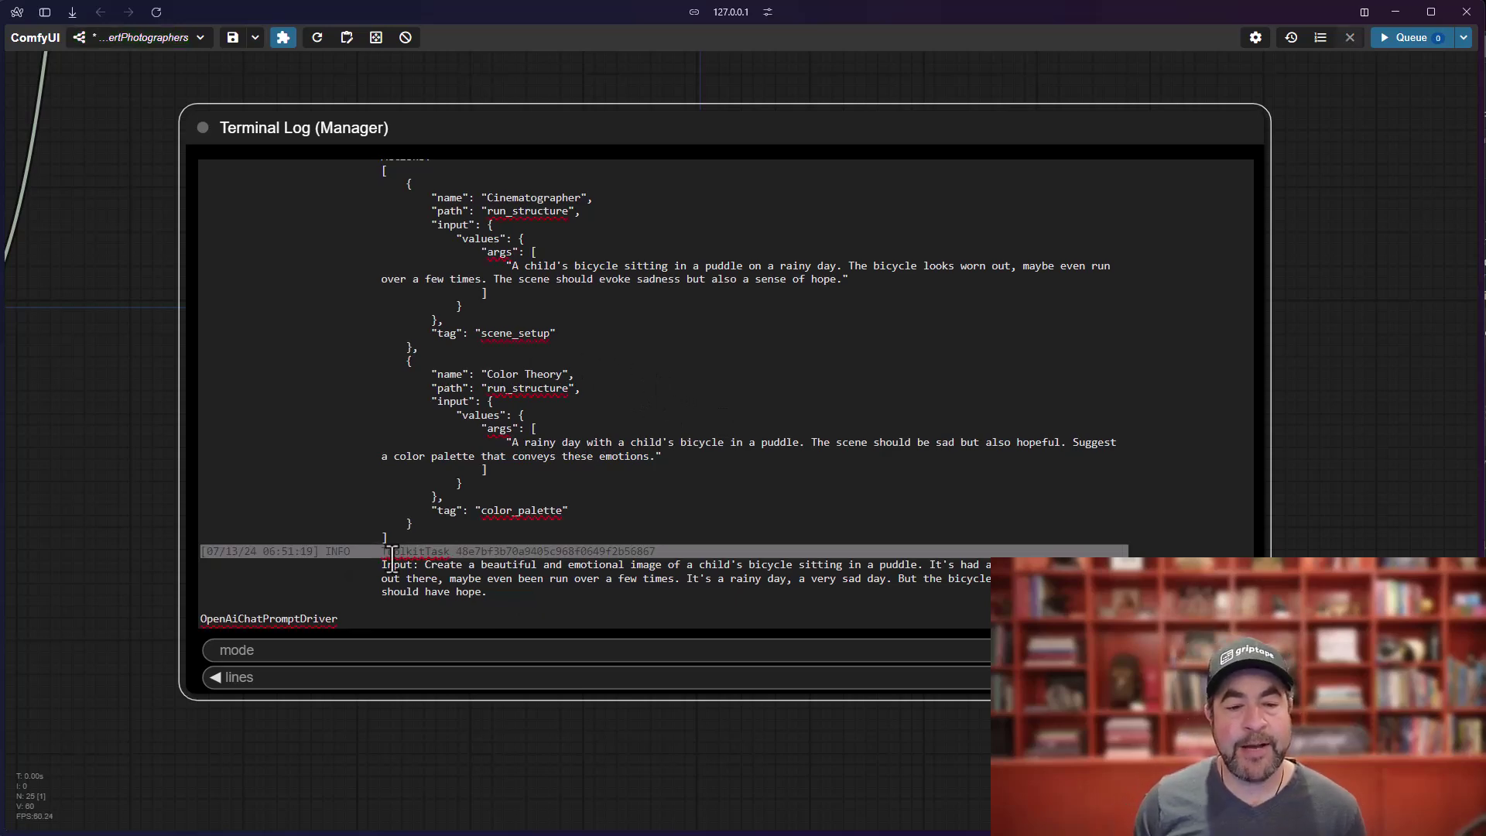
pyautogui.moveTo(392, 559); pyautogui.dragTo(494, 620)
pyautogui.scroll(3, 495, 620)
pyautogui.scroll(-3, 493, 619)
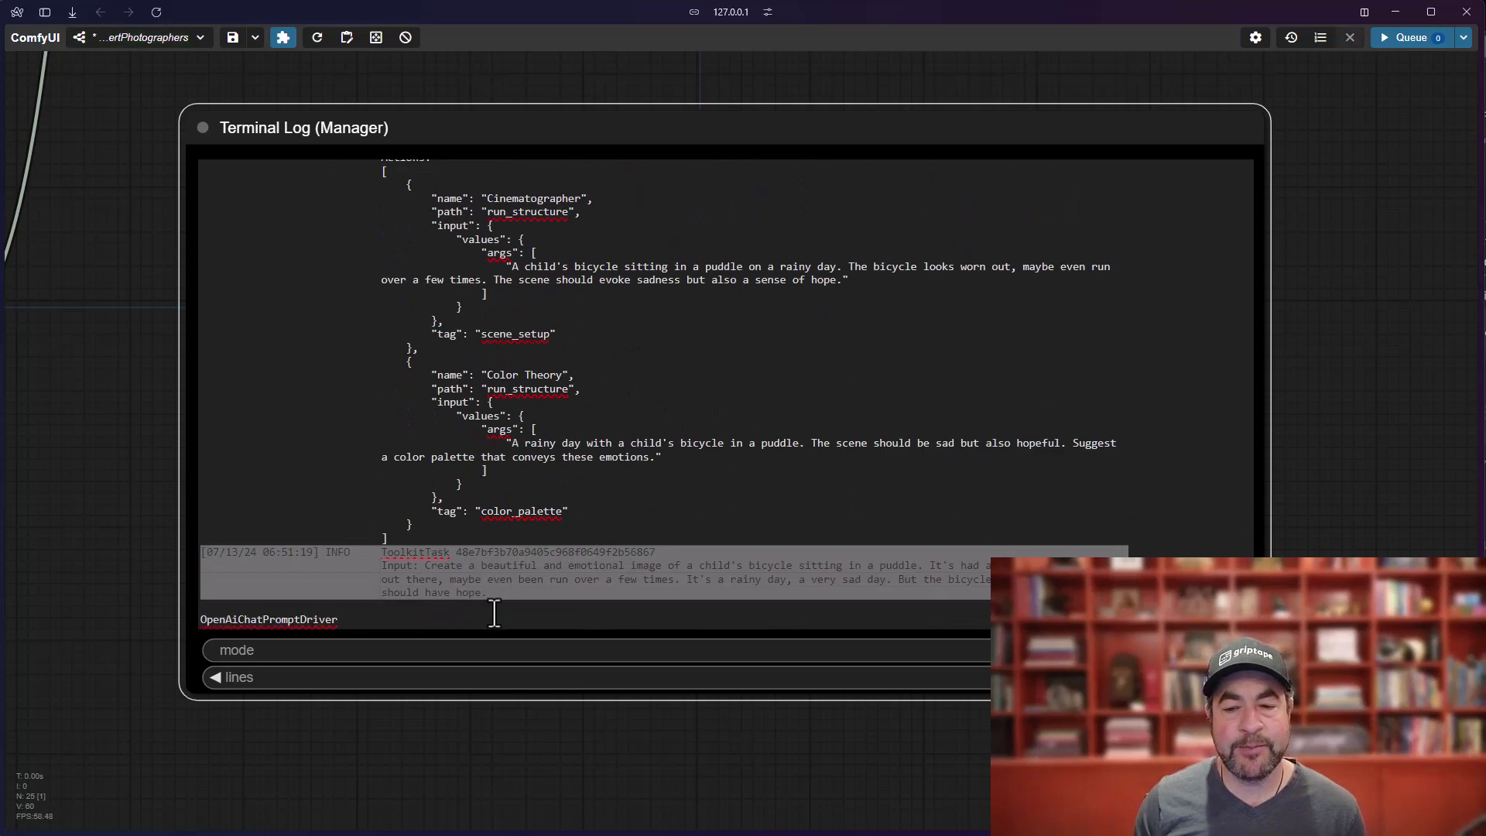
pyautogui.scroll(4, 463, 774)
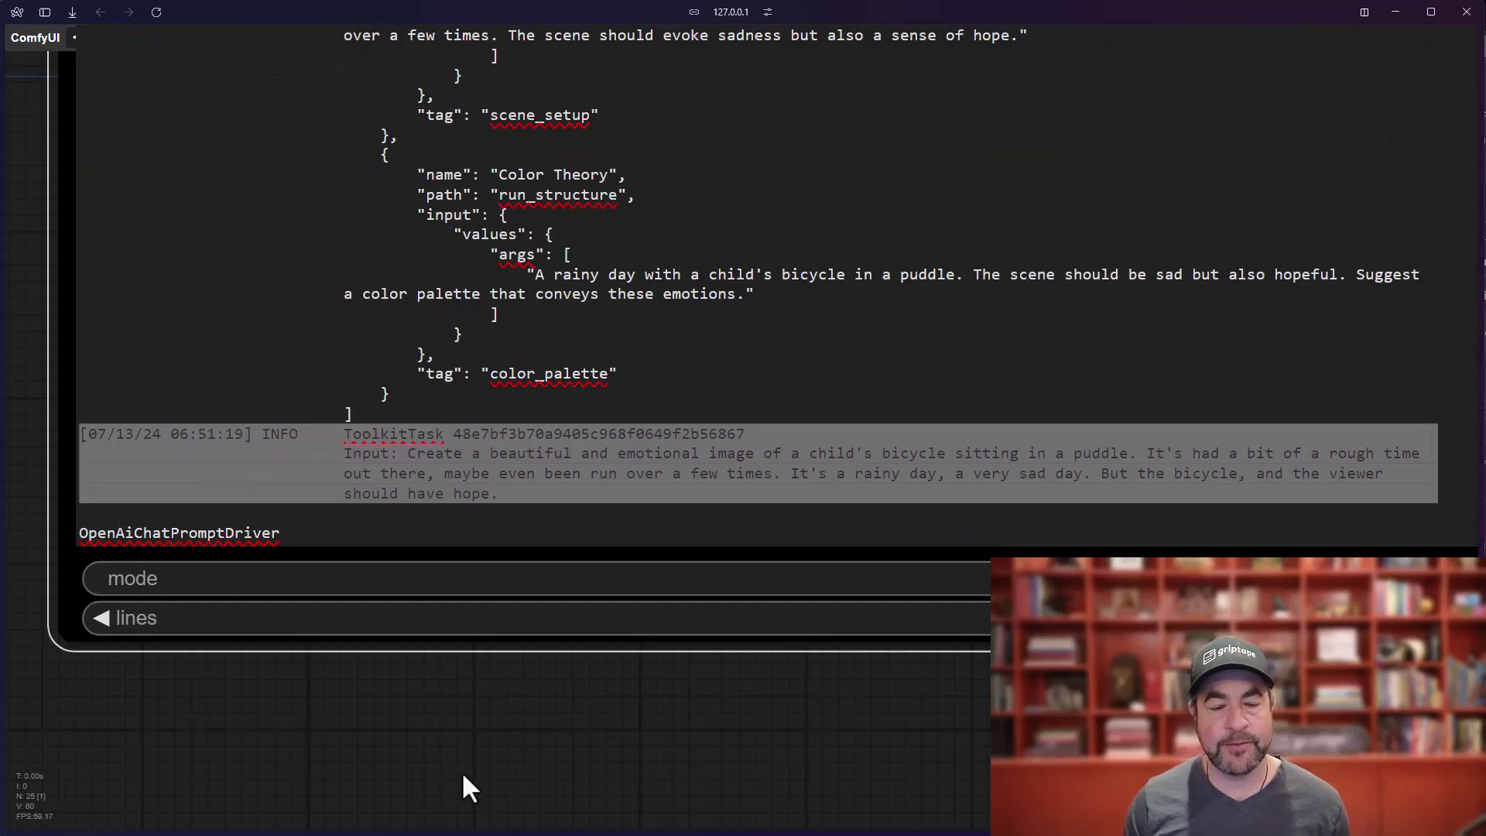
pyautogui.click(476, 728)
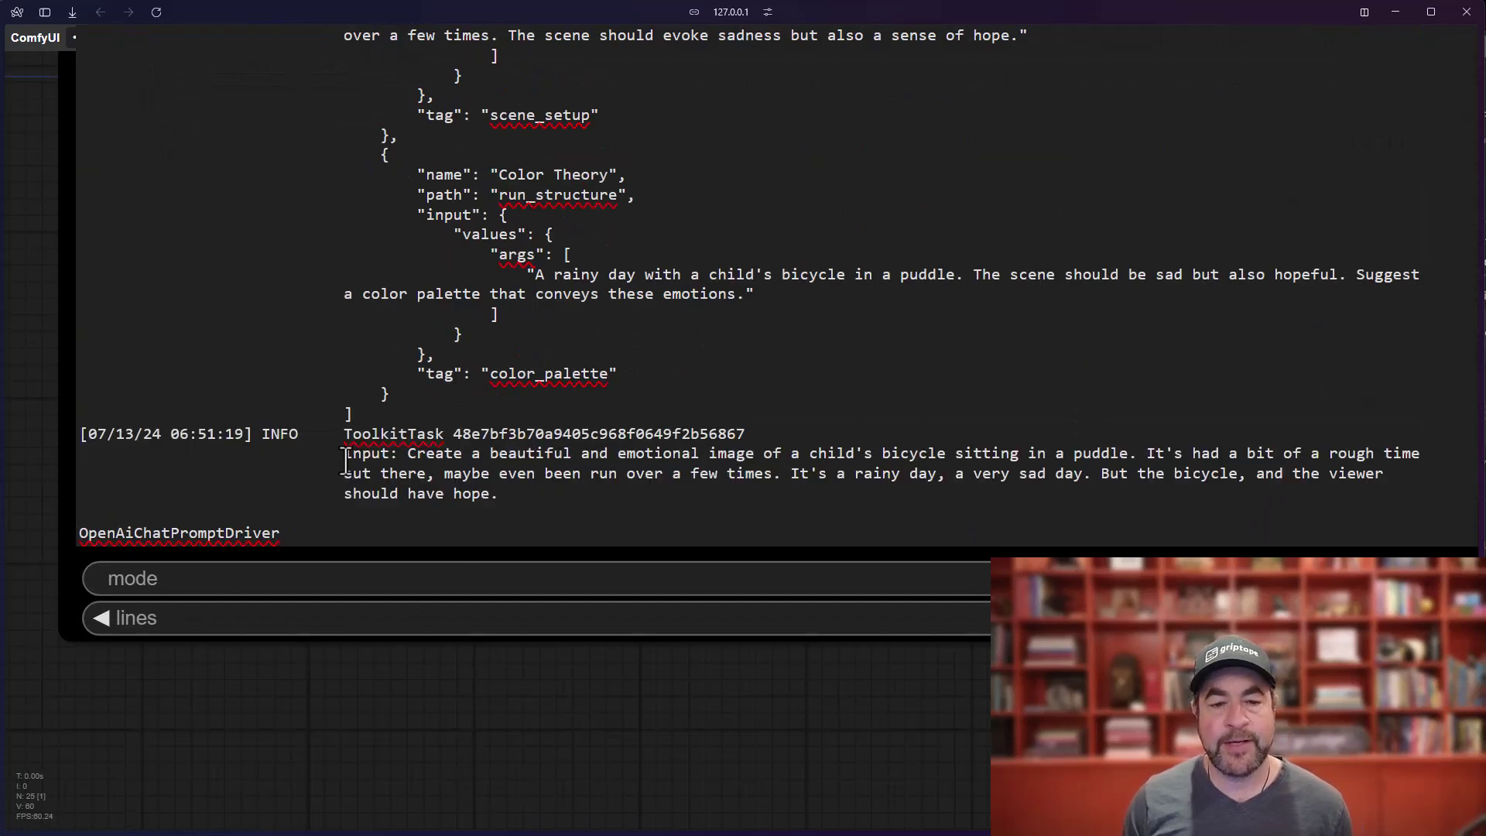
pyautogui.moveTo(346, 461); pyautogui.dragTo(433, 462)
pyautogui.click(596, 491)
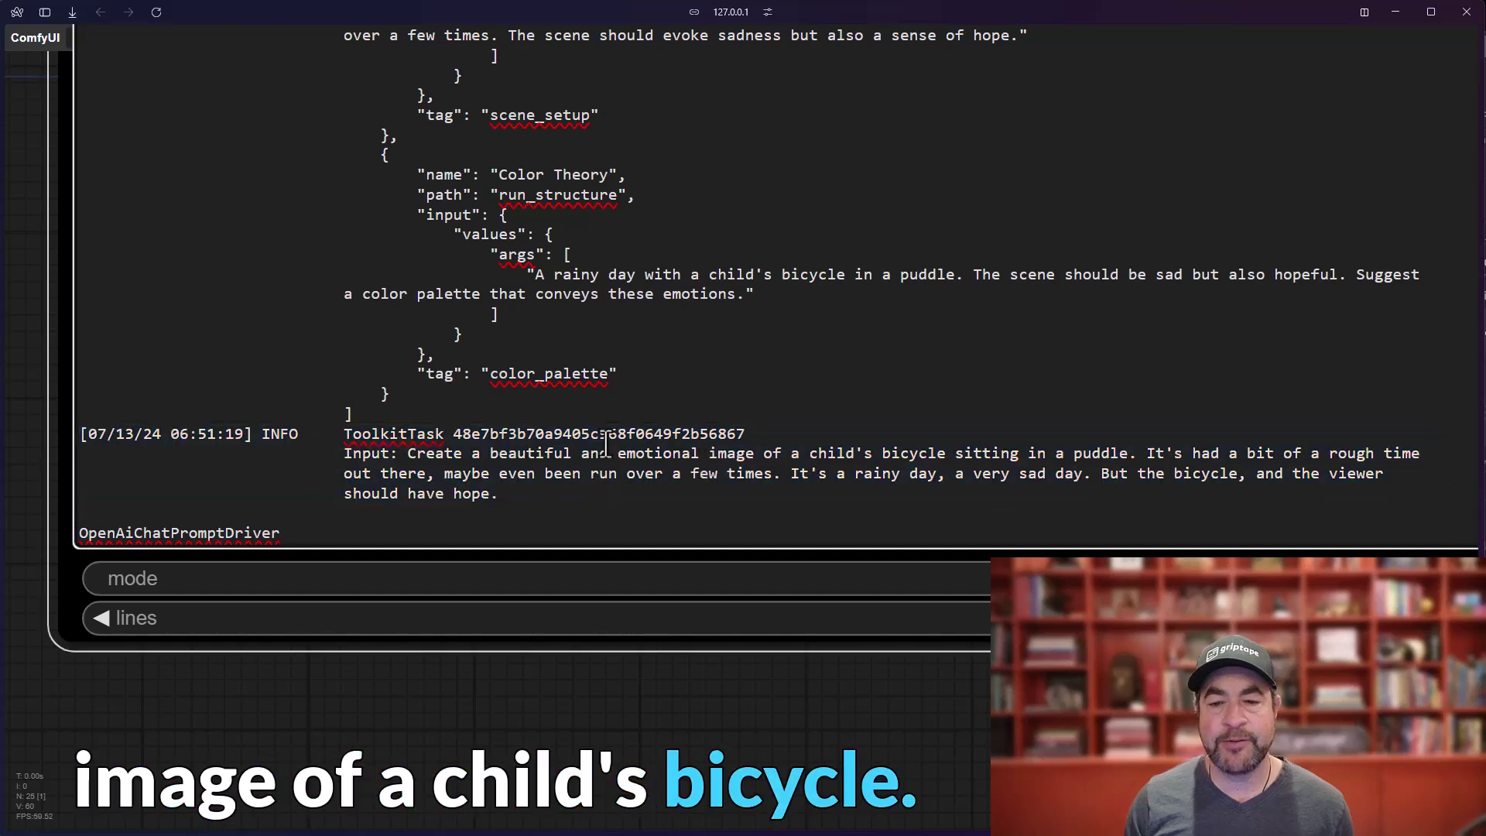
# Read the organizer's first subtask Thought, which plans the order in which the experts are asked.
pyautogui.scroll(-3, 584, 456)
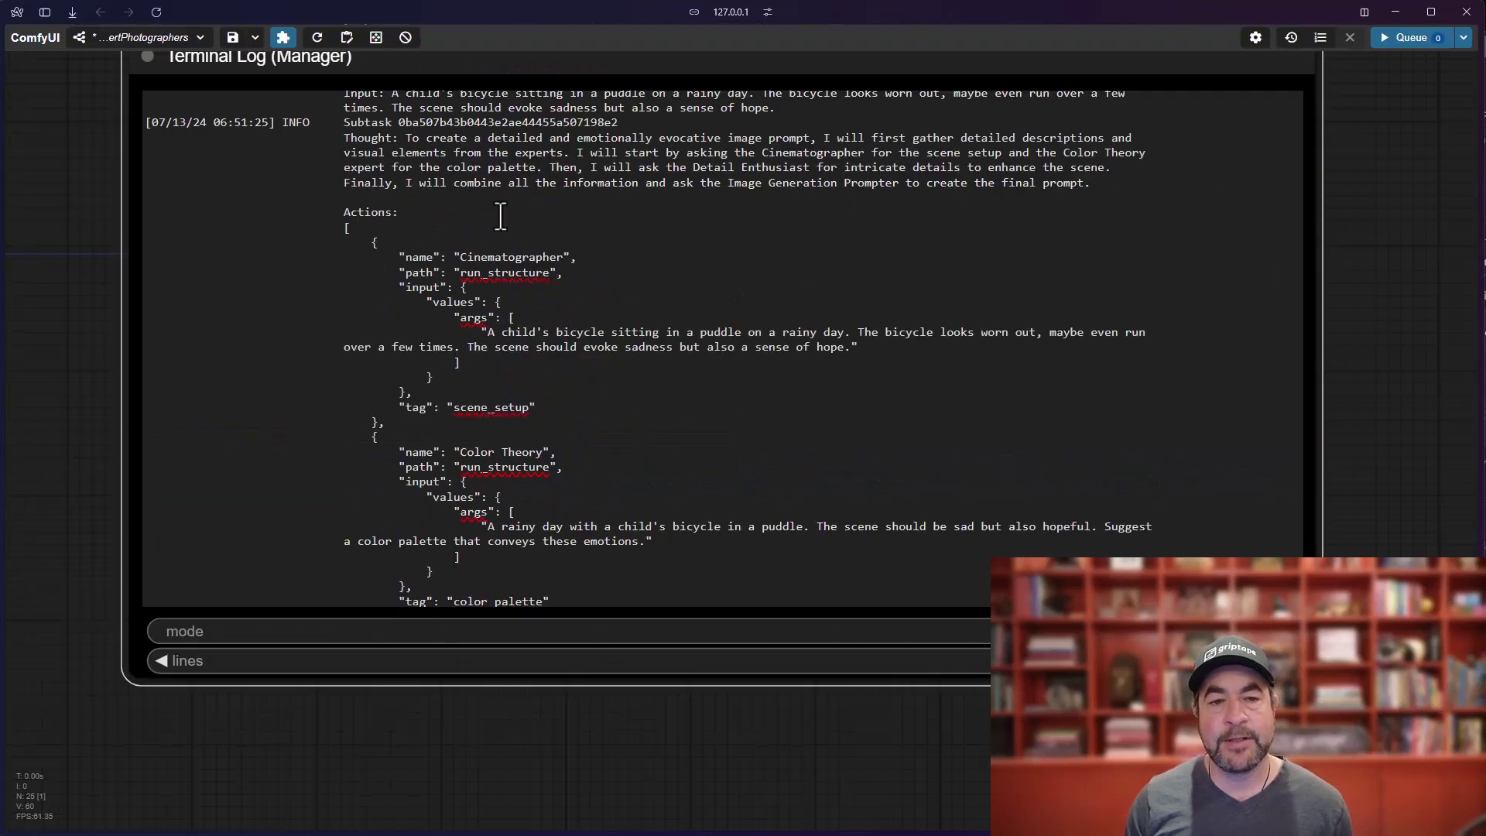
pyautogui.moveTo(409, 144); pyautogui.dragTo(533, 184)
pyautogui.click(823, 140)
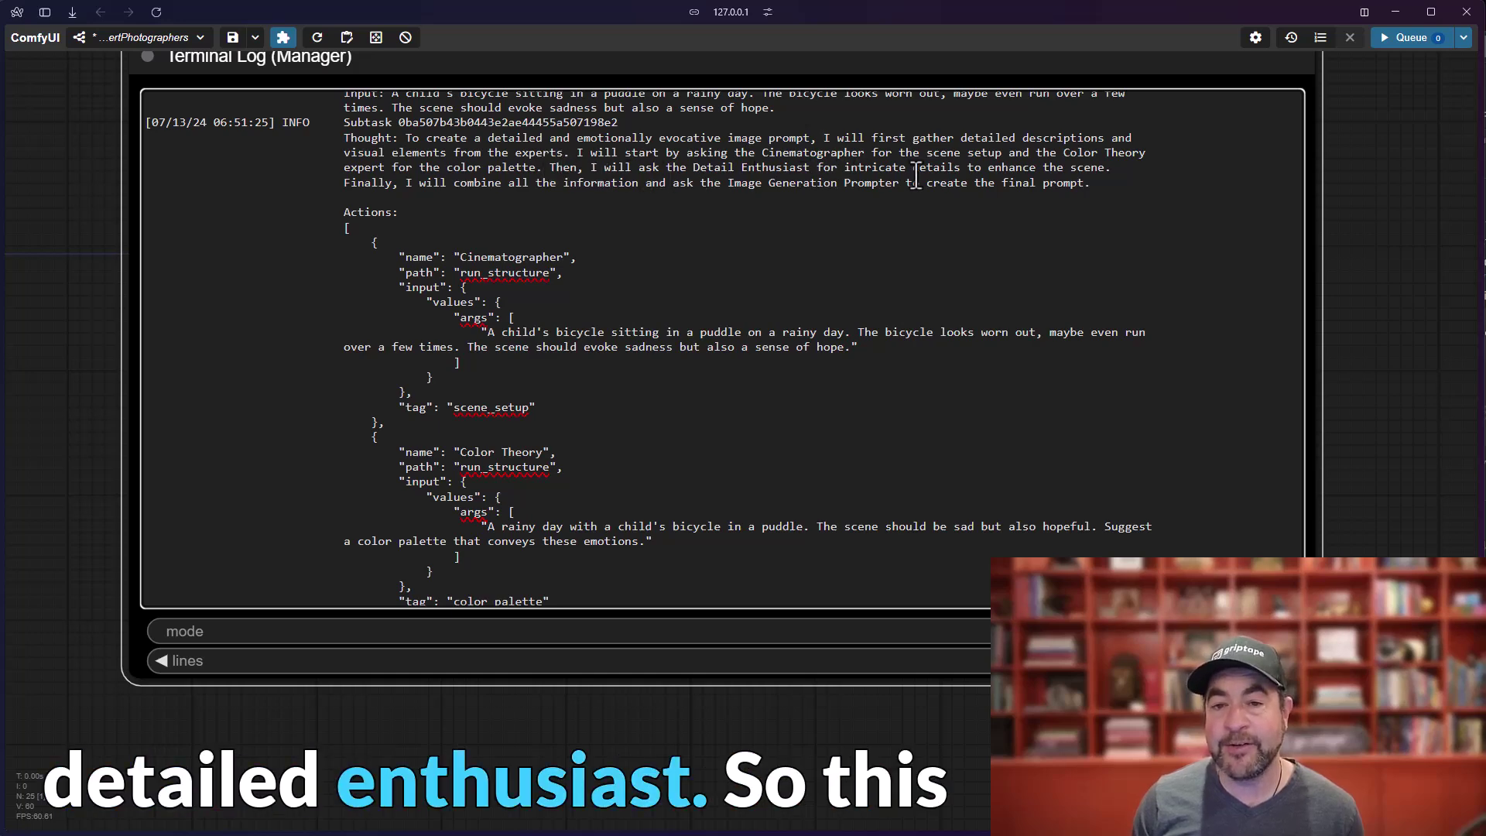
pyautogui.scroll(-2, 577, 204)
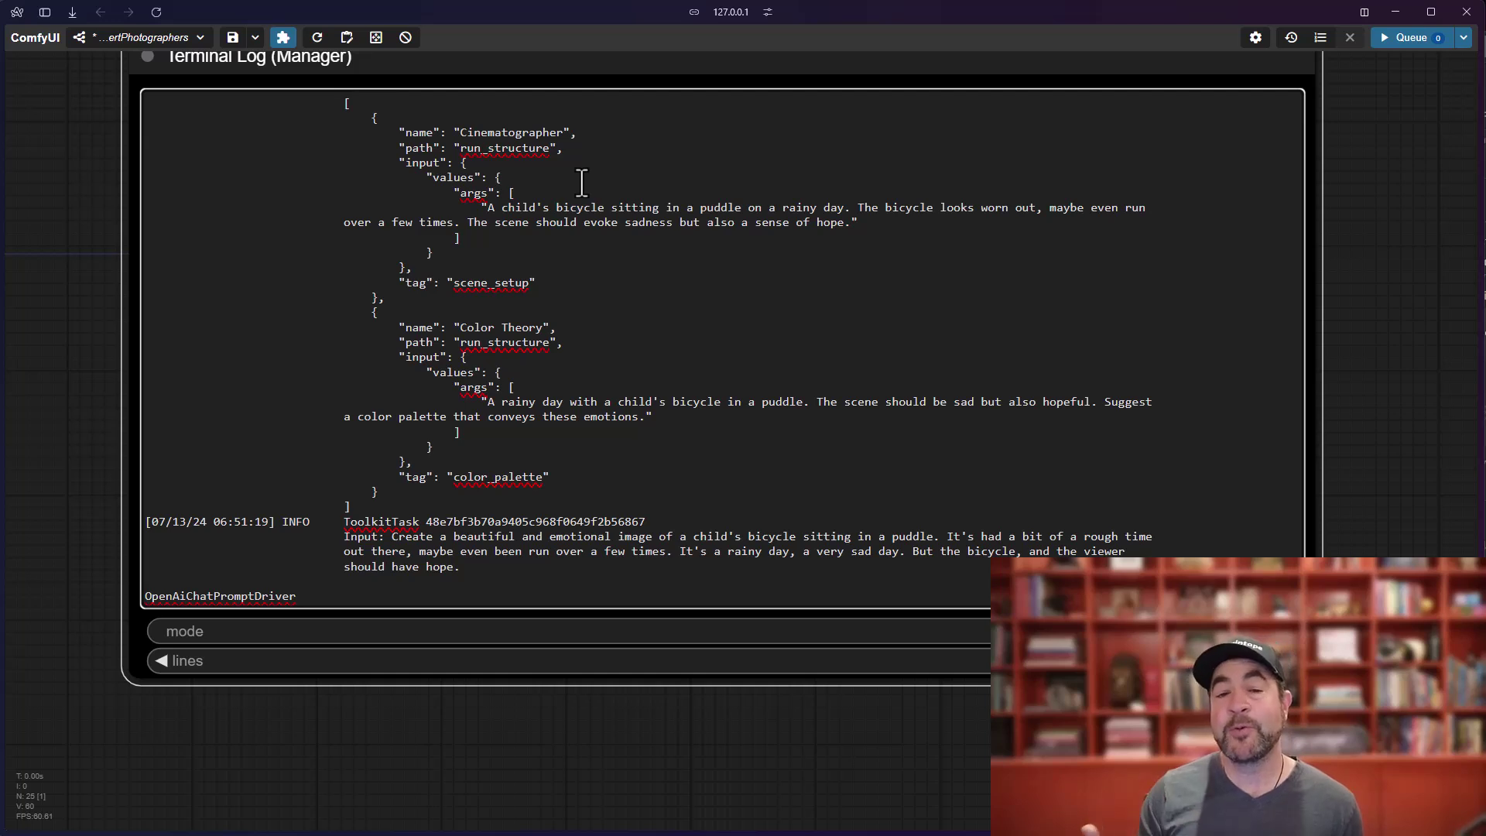
pyautogui.scroll(2, 418, 217)
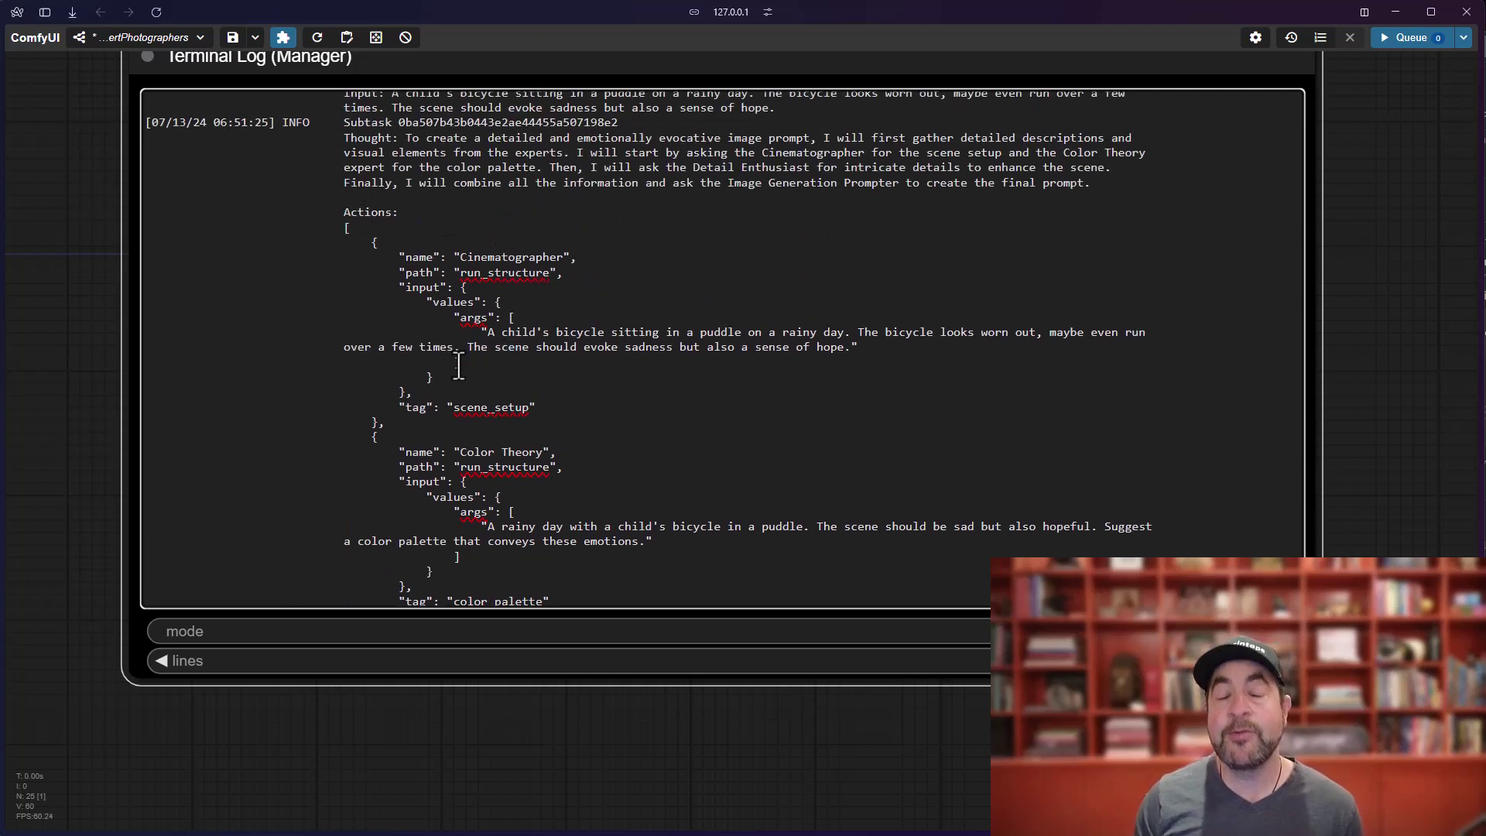
# Examine the Cinematographer and Color Theory actions in the log and the arguments passed to each expert.
pyautogui.moveTo(364, 242); pyautogui.dragTo(439, 424)
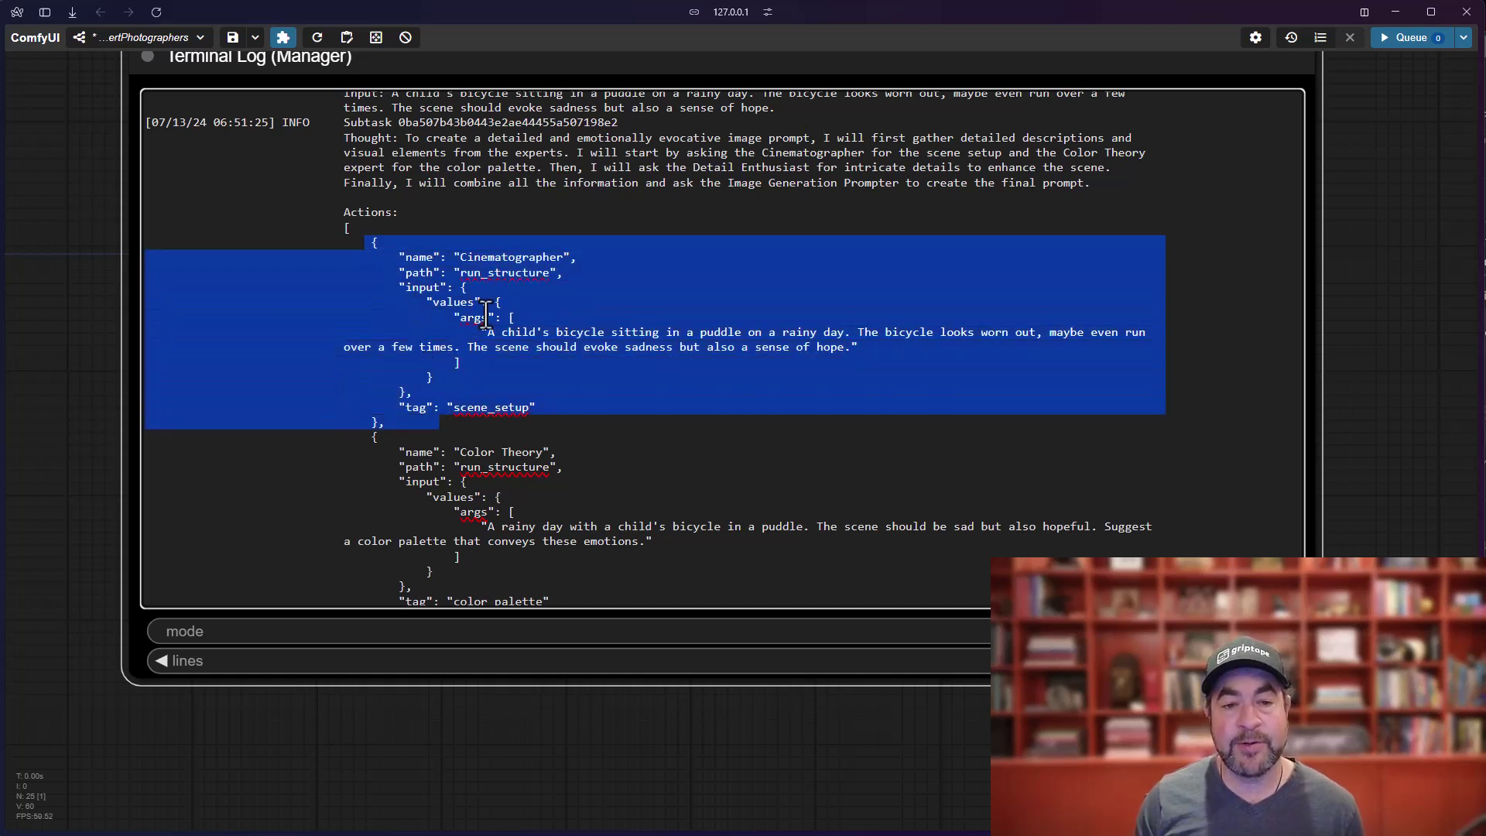
pyautogui.click(493, 336)
pyautogui.moveTo(487, 335); pyautogui.dragTo(551, 347)
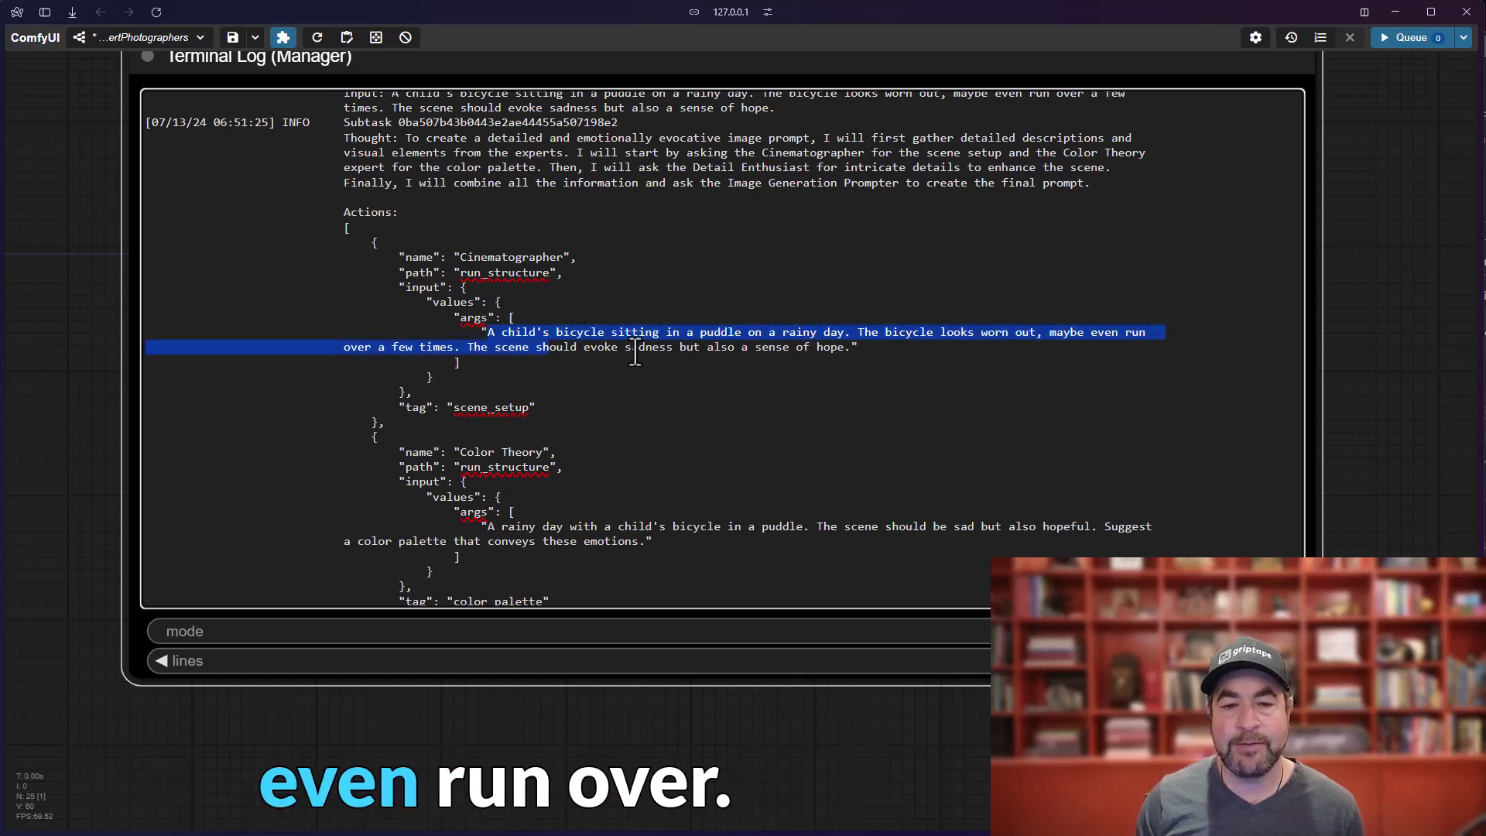
pyautogui.scroll(-2, 495, 371)
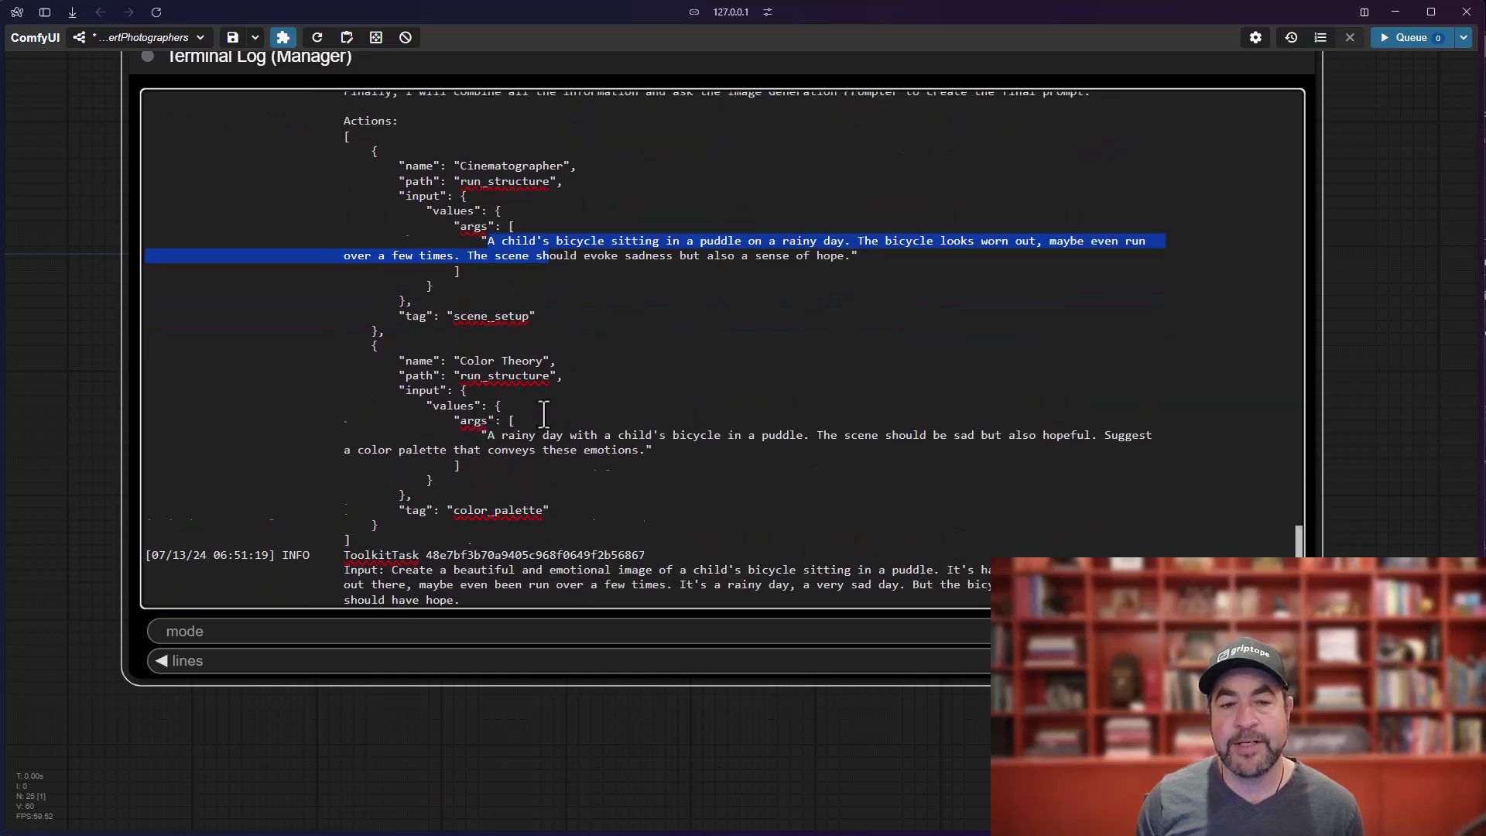
# Read the Color Theorist's suggested palette and the Cinematographer's shot description in their PromptTask outputs.
pyautogui.moveTo(399, 253); pyautogui.dragTo(590, 458)
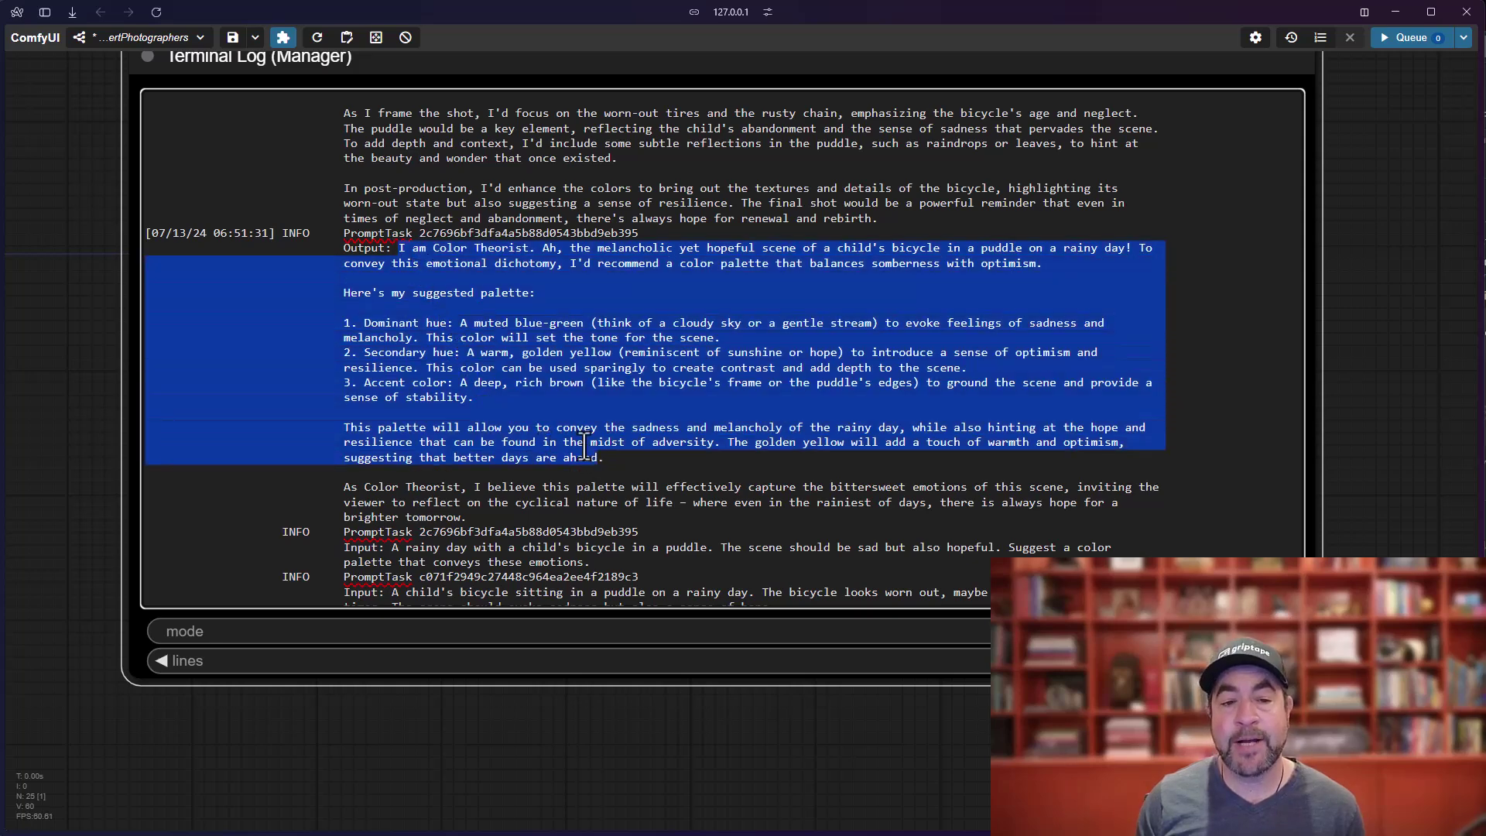
pyautogui.click(502, 296)
pyautogui.moveTo(400, 253); pyautogui.dragTo(698, 516)
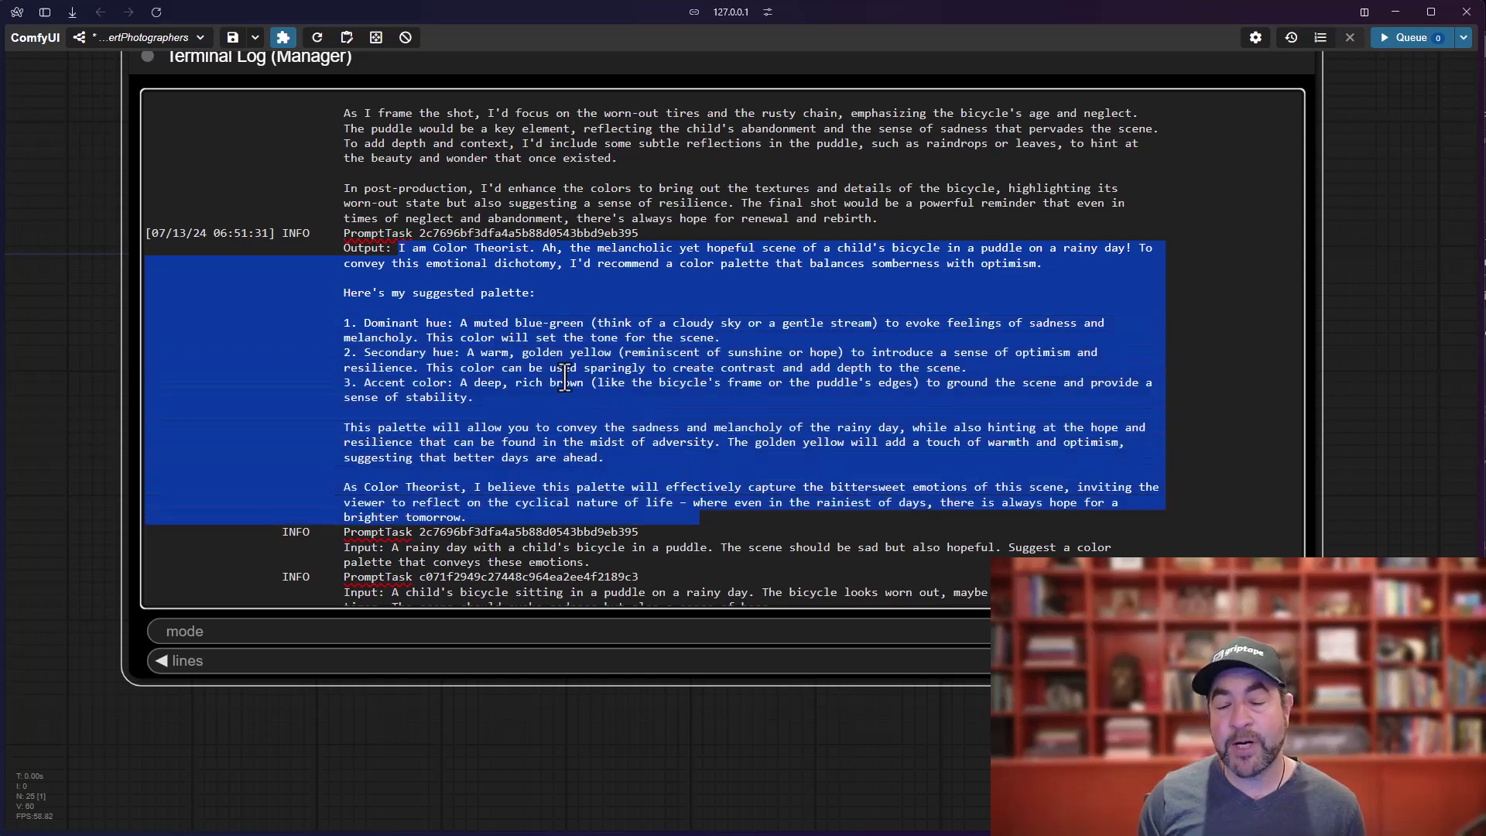
pyautogui.scroll(3, 567, 379)
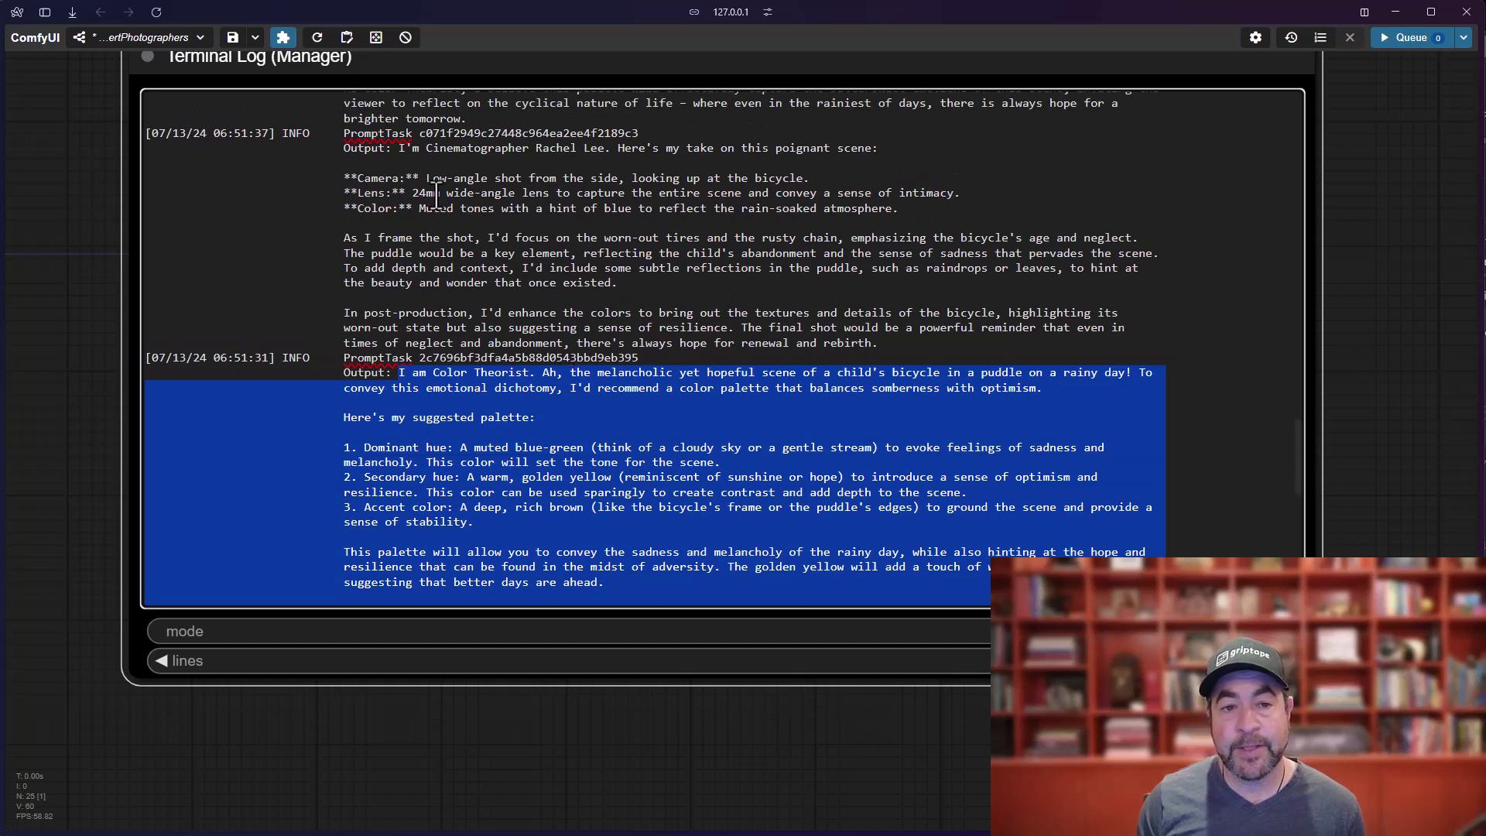
pyautogui.moveTo(397, 148); pyautogui.dragTo(636, 336)
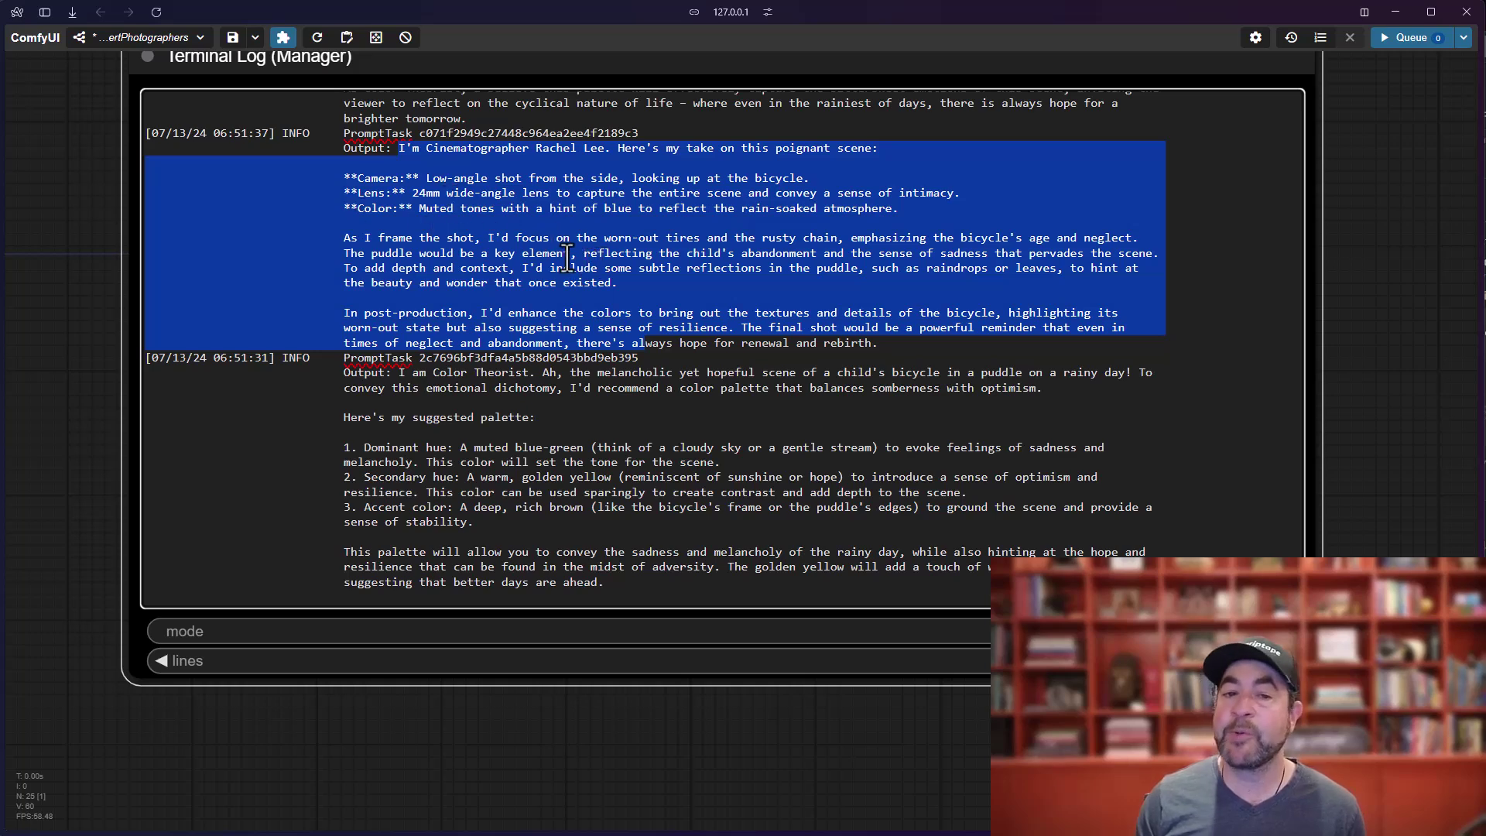
# Find the follow-up subtask in the log and read the Thought and action addressed to the Detail Enthusiast.
pyautogui.scroll(1, 567, 259)
pyautogui.scroll(10, 567, 259)
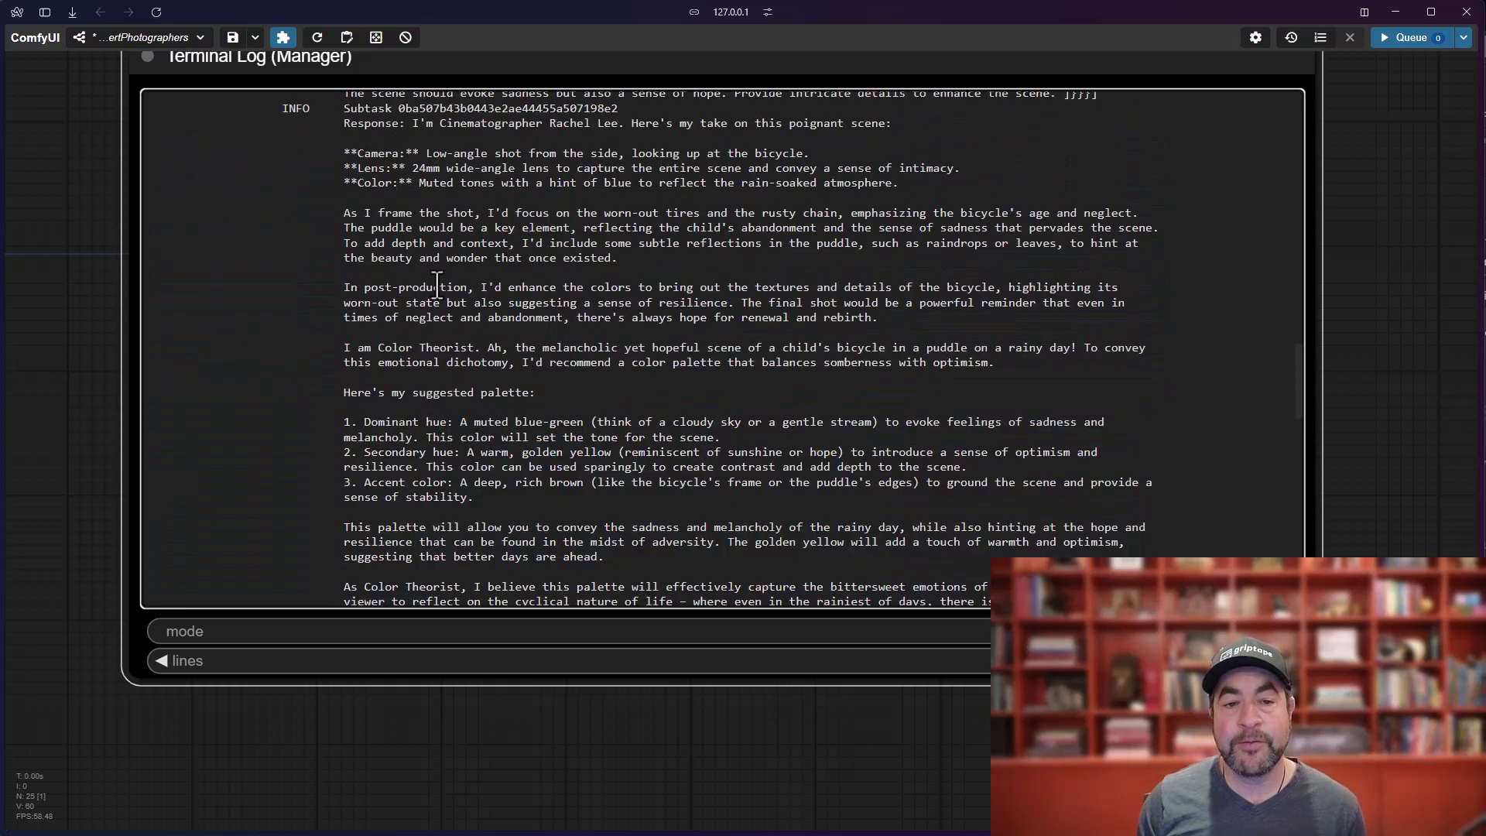
pyautogui.scroll(3, 463, 302)
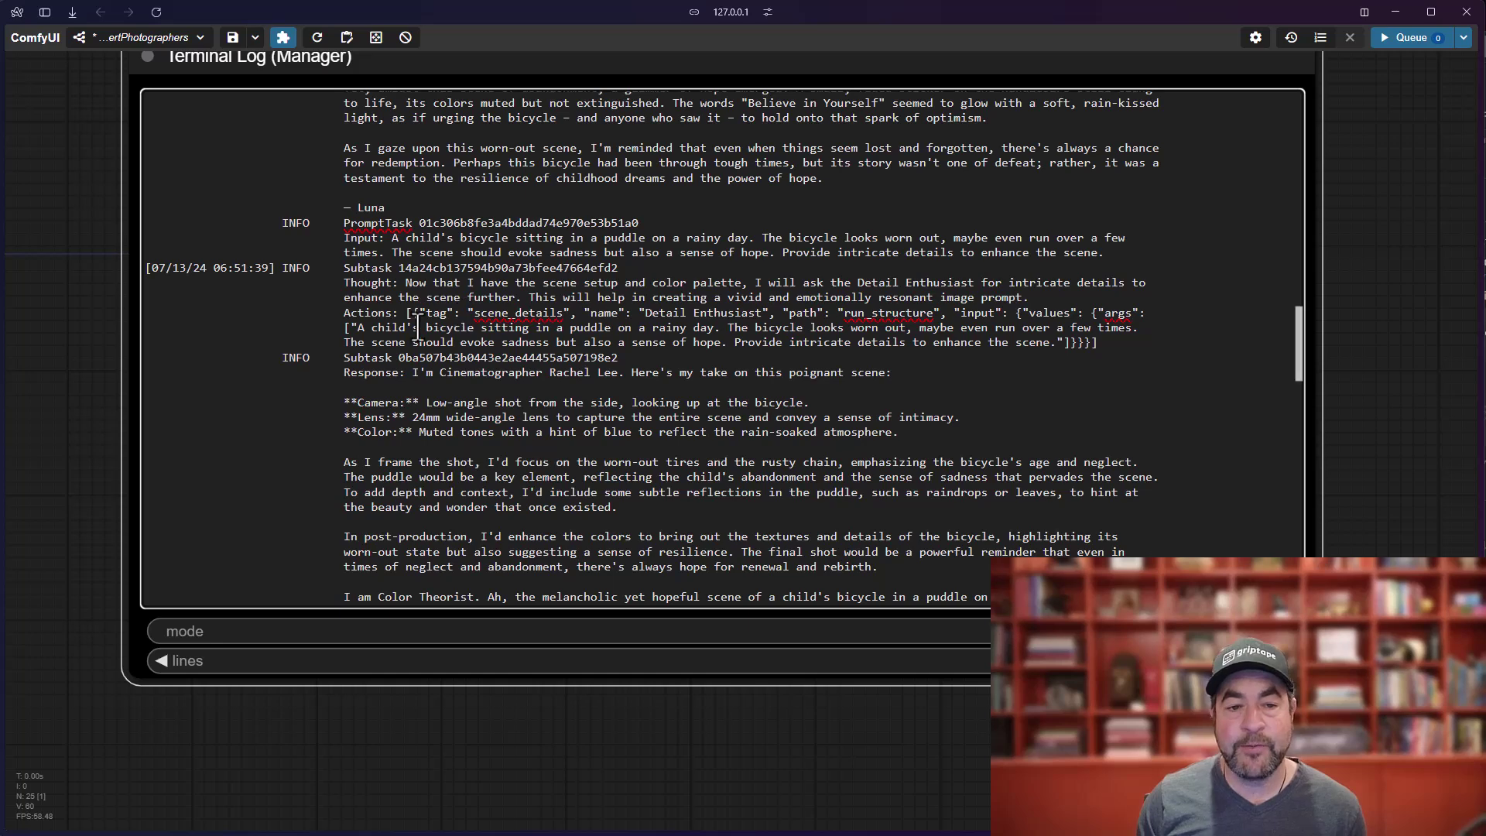
pyautogui.moveTo(404, 283); pyautogui.dragTo(1110, 346)
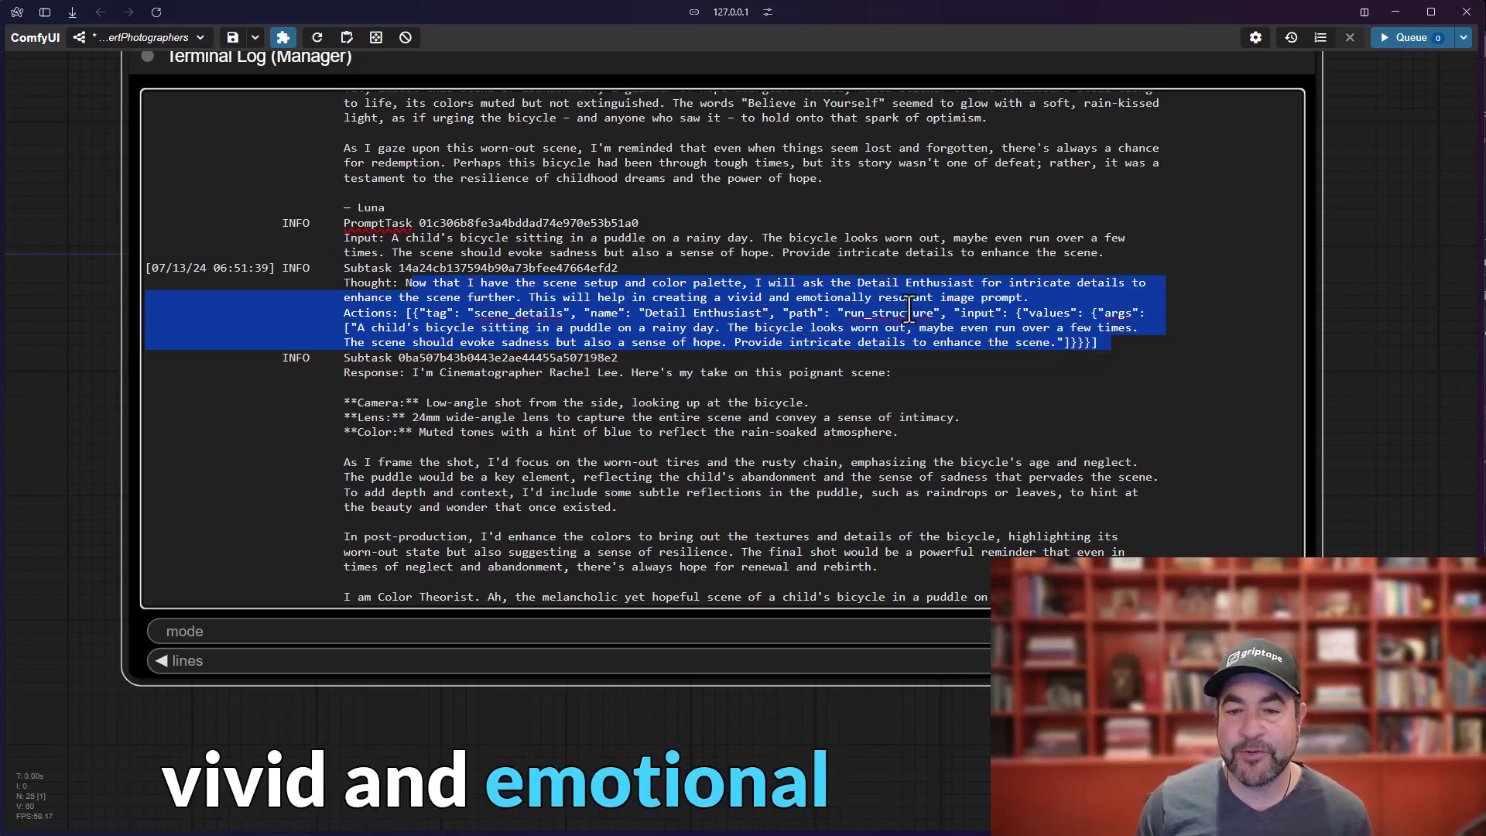
# Read the Detail Enthusiast's PromptTask output in the log, going through the bicycle description paragraph by paragraph.
pyautogui.scroll(4, 472, 325)
pyautogui.moveTo(399, 172); pyautogui.dragTo(813, 422)
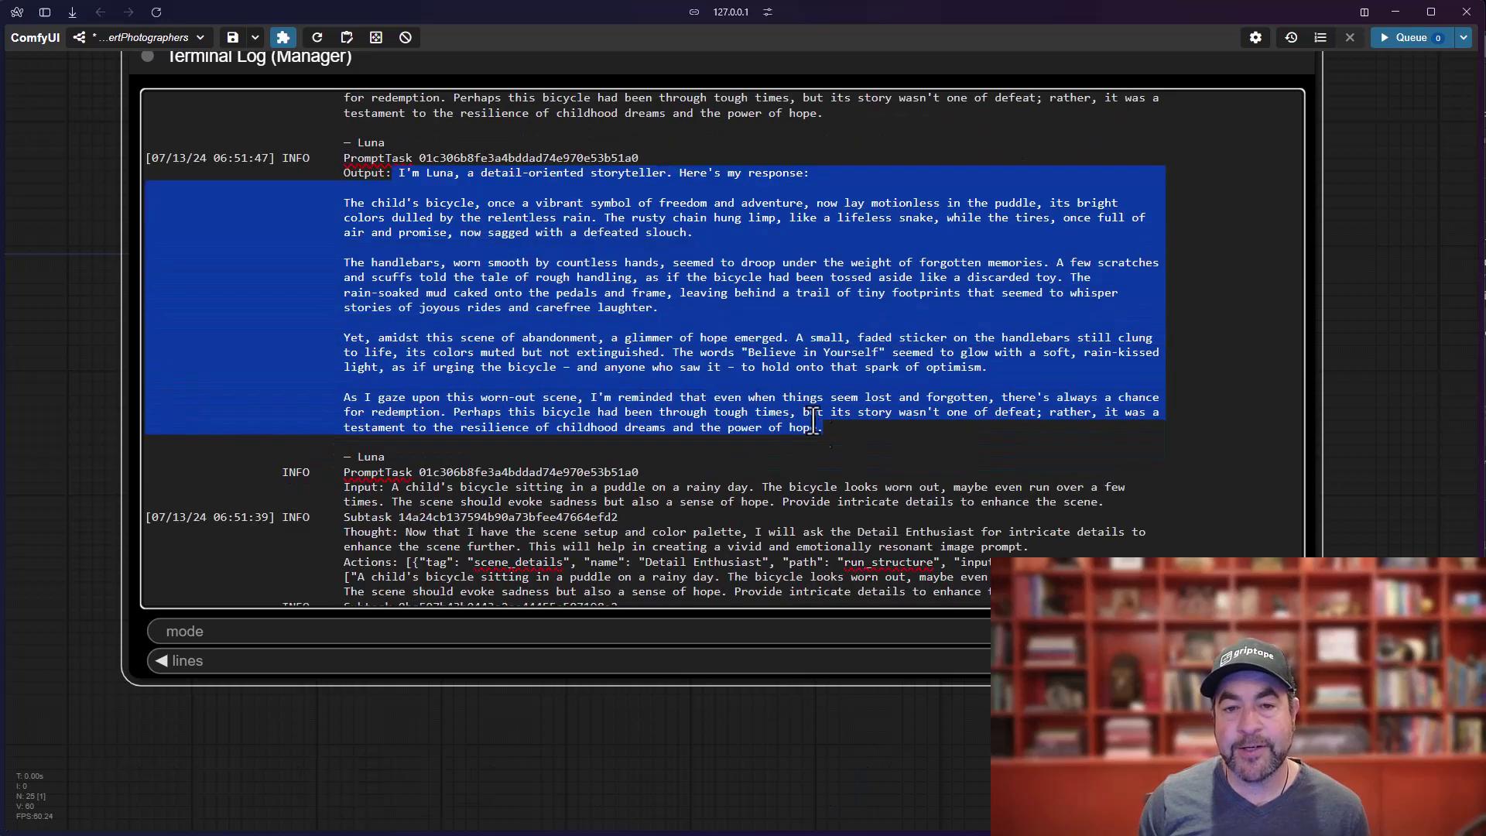
pyautogui.click(336, 203)
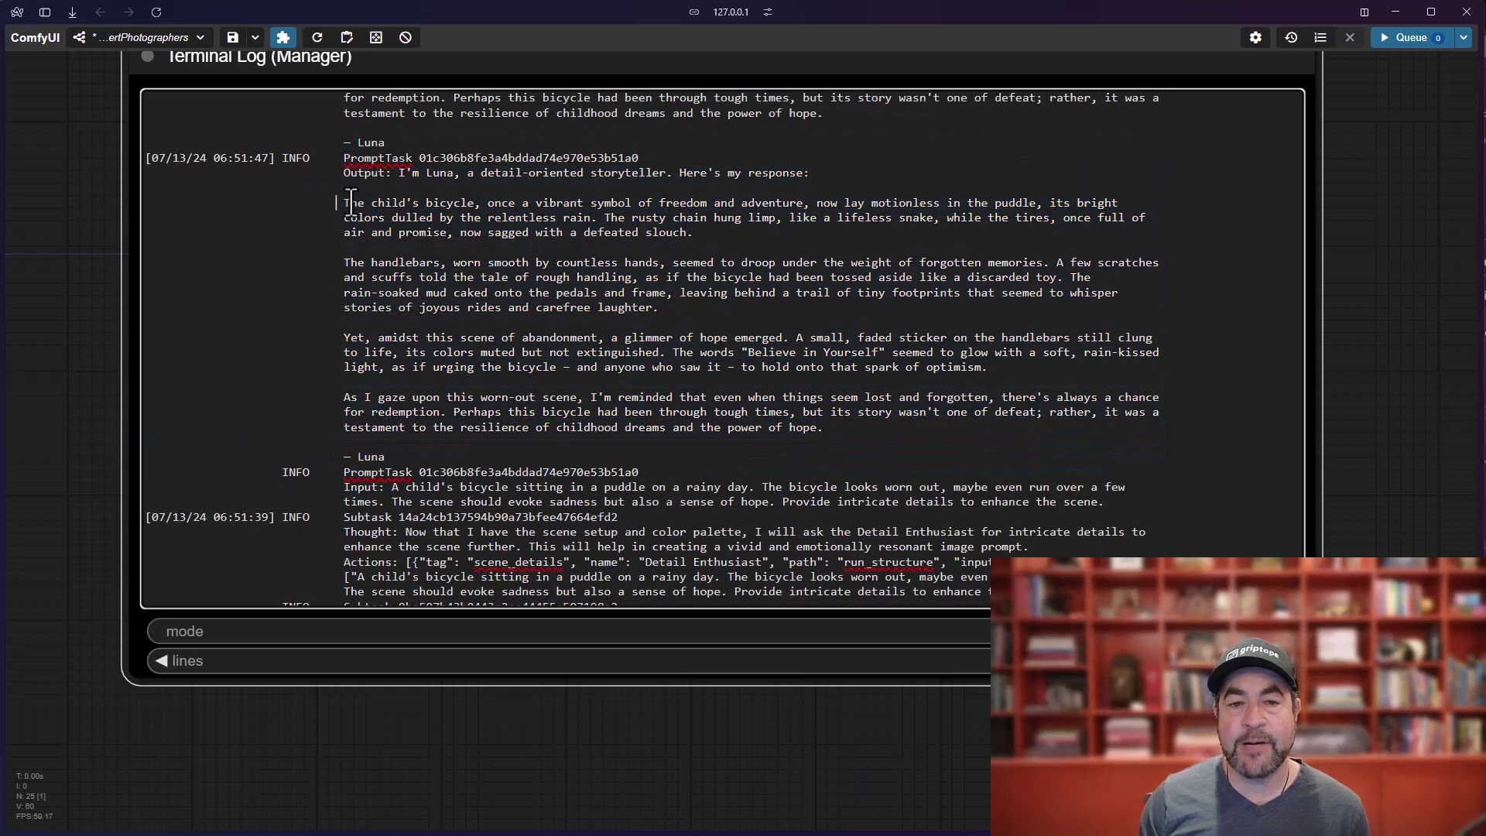
pyautogui.moveTo(350, 202); pyautogui.dragTo(704, 243)
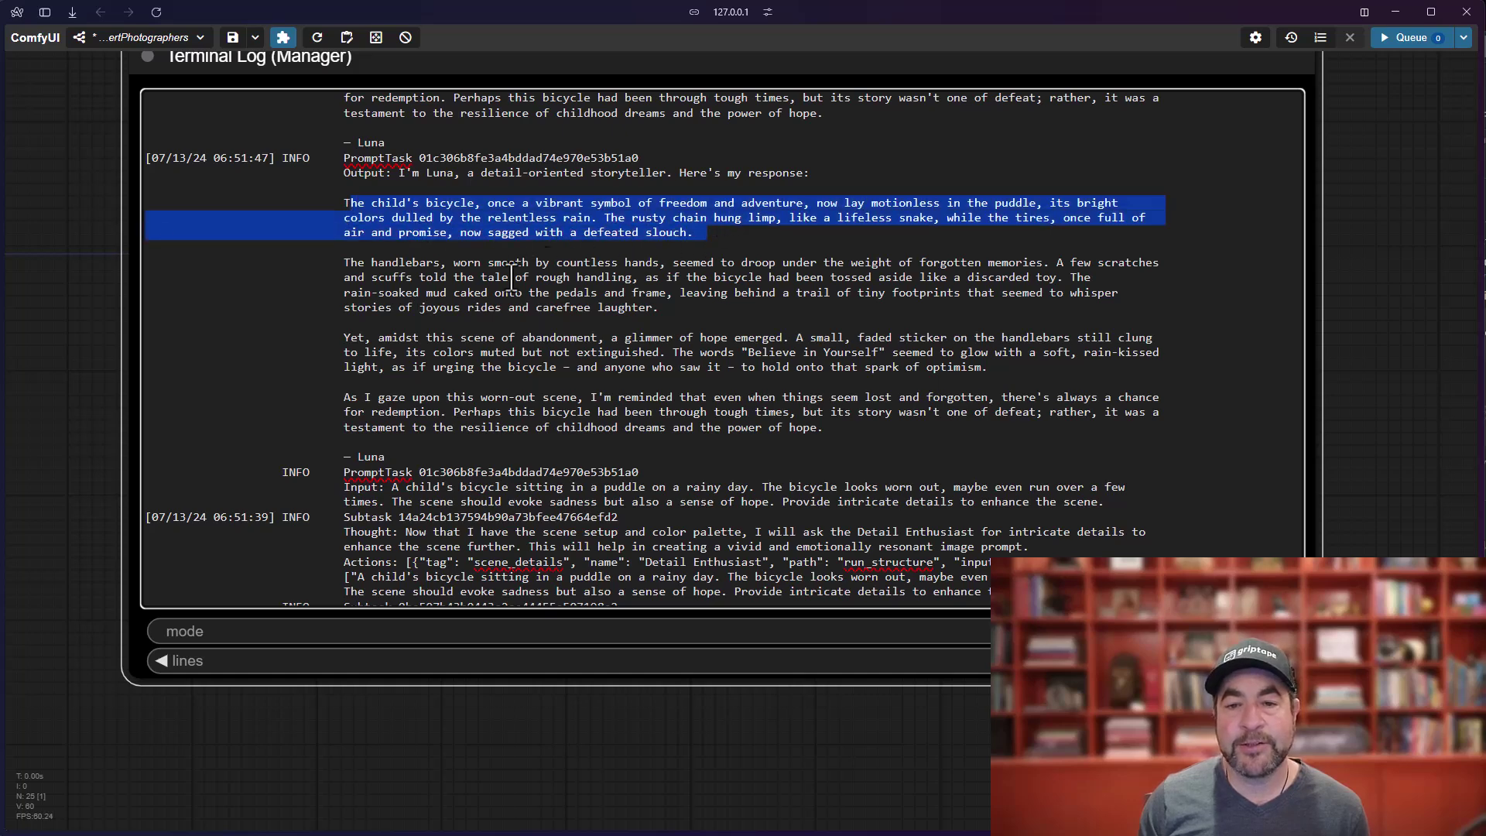
pyautogui.tripleClick(422, 294)
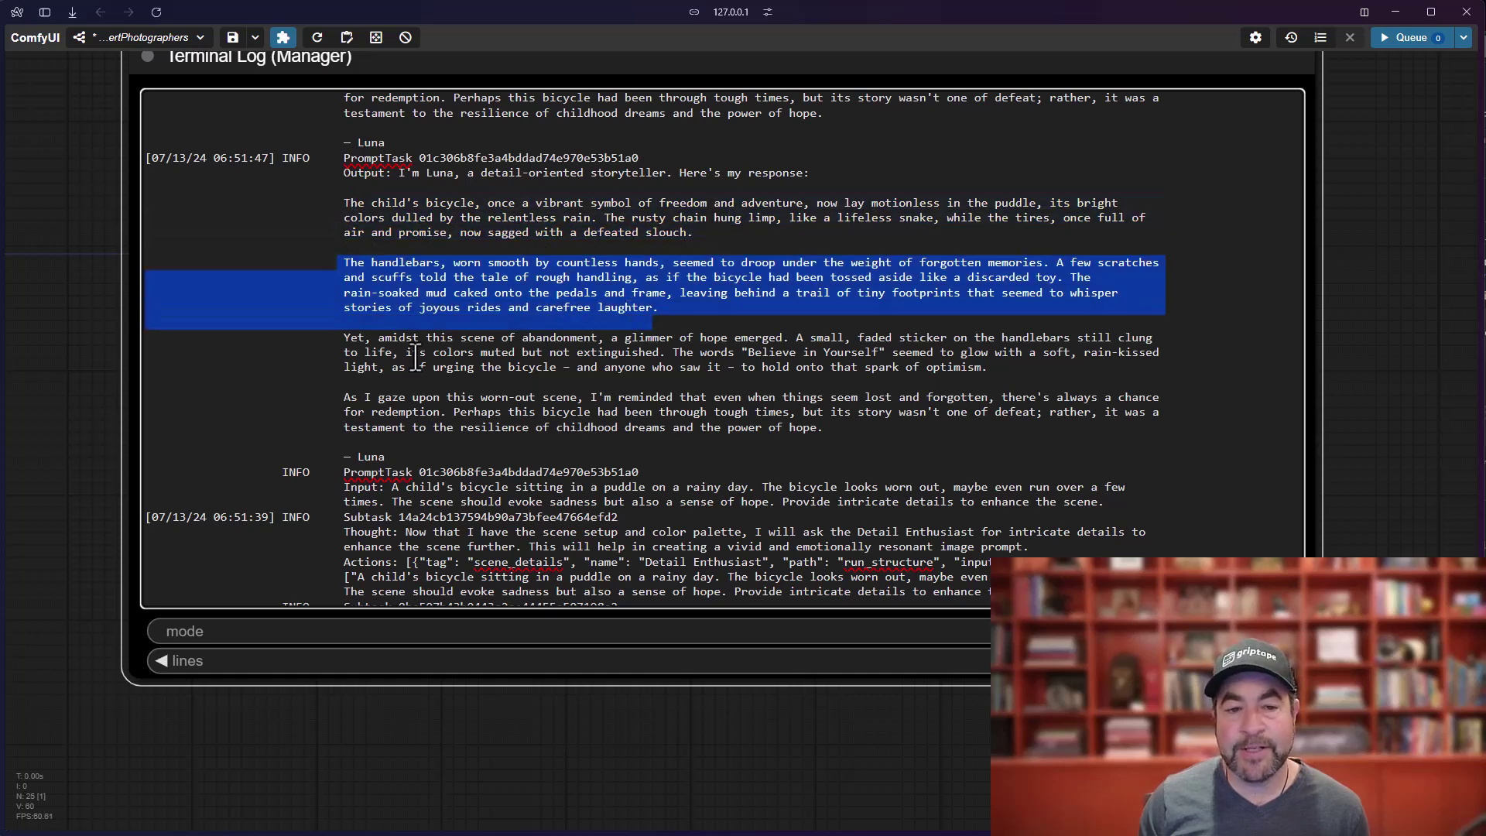
pyautogui.moveTo(344, 338); pyautogui.dragTo(545, 399)
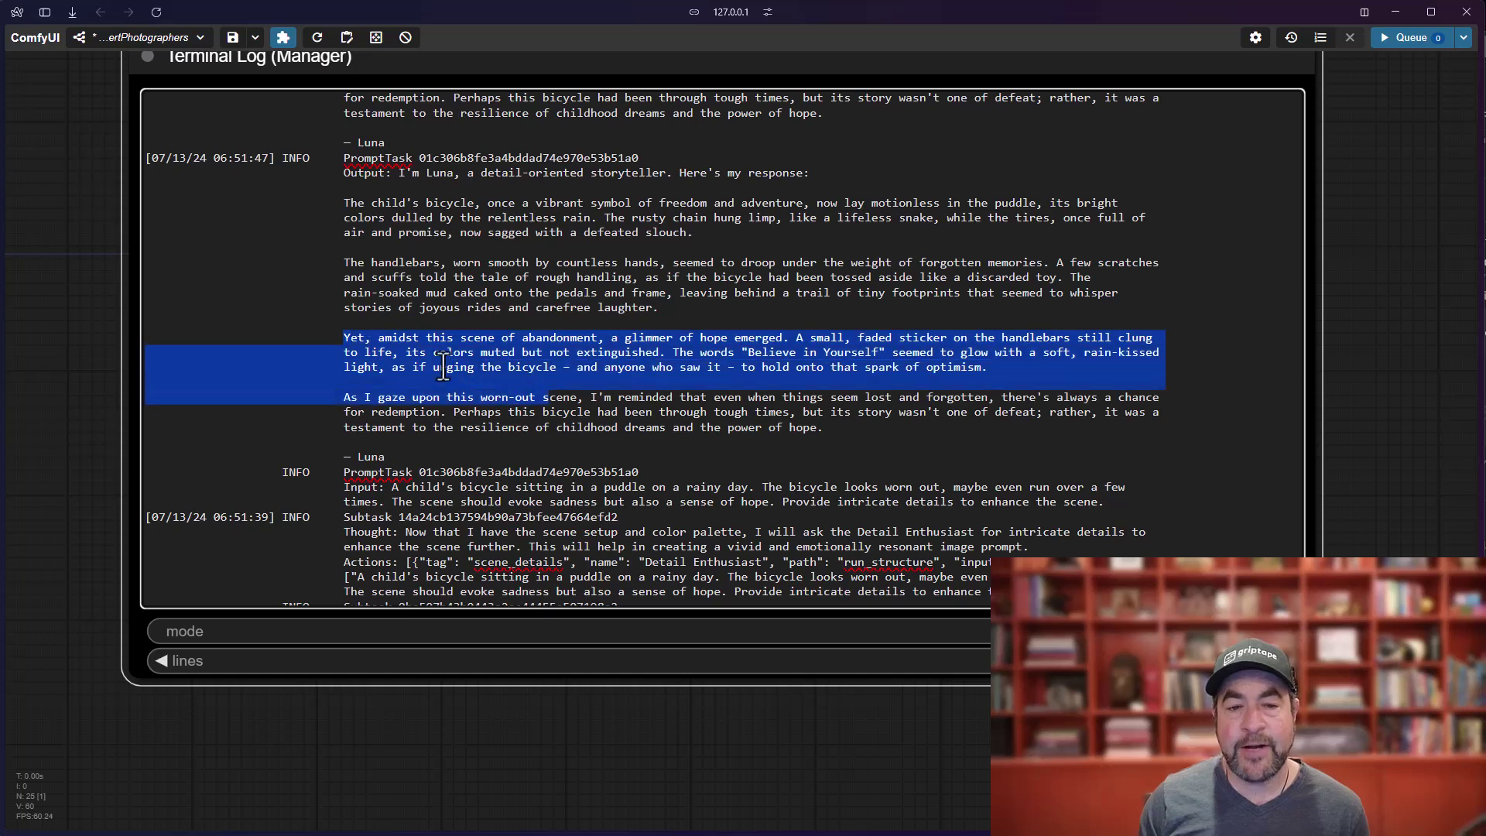
pyautogui.click(517, 417)
# Read the organizer's last subtask Thought and the structured prompt output from the Image Generation Specialist in the log.
pyautogui.scroll(5, 447, 319)
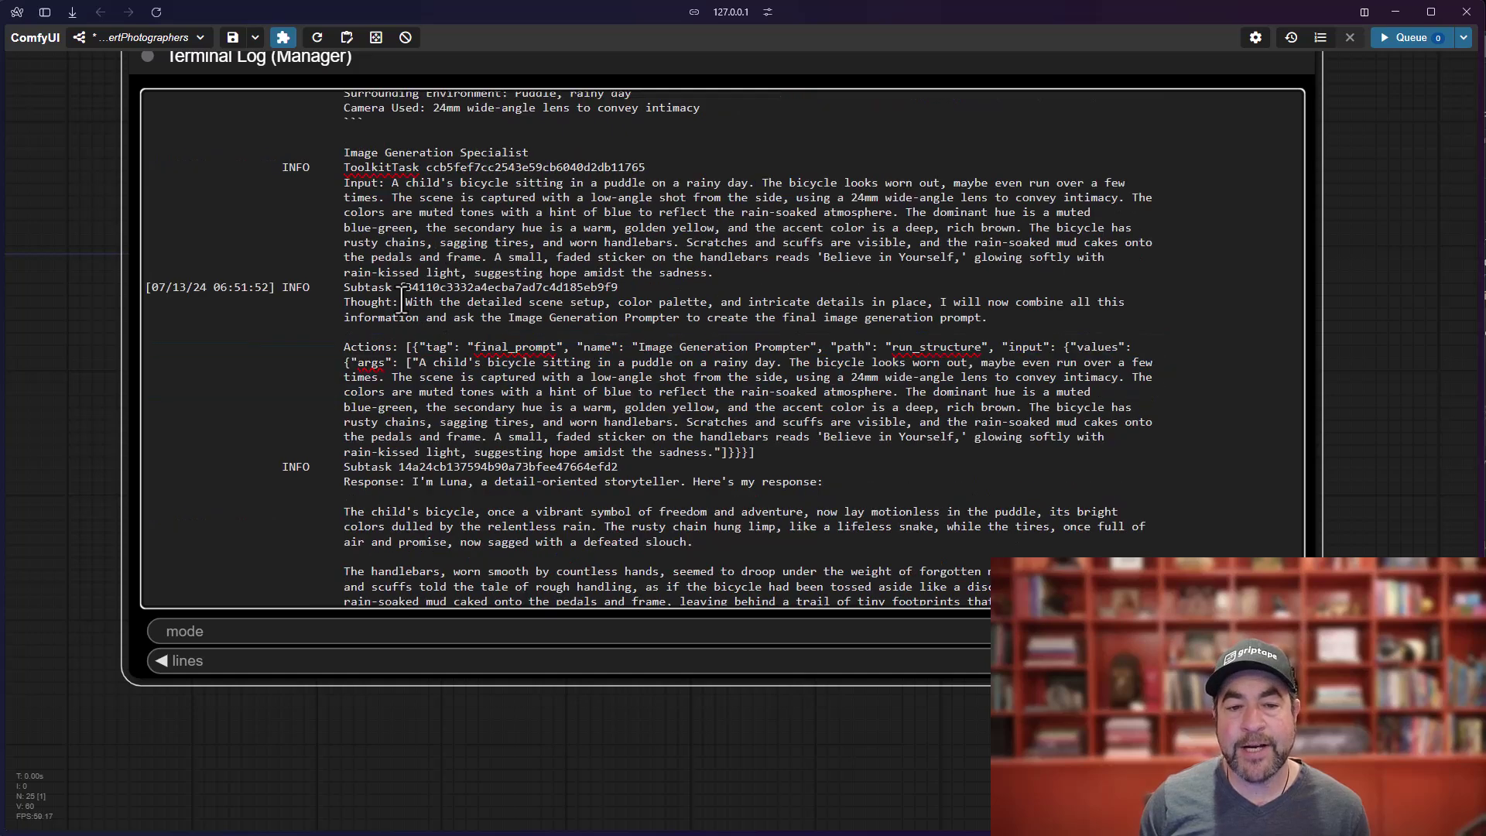
pyautogui.moveTo(400, 302); pyautogui.dragTo(430, 319)
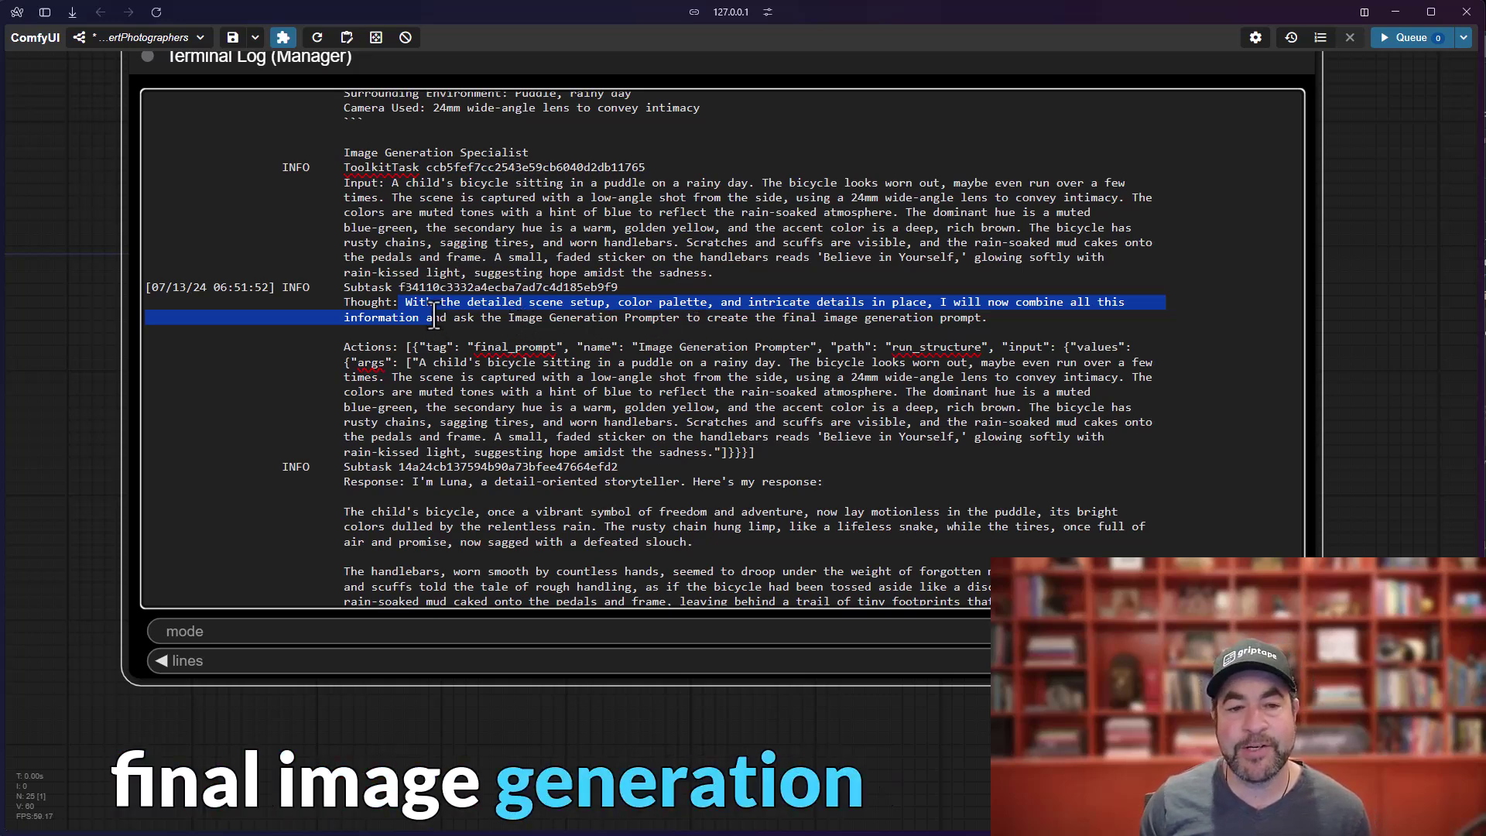
pyautogui.scroll(5, 435, 317)
pyautogui.moveTo(341, 331); pyautogui.dragTo(700, 483)
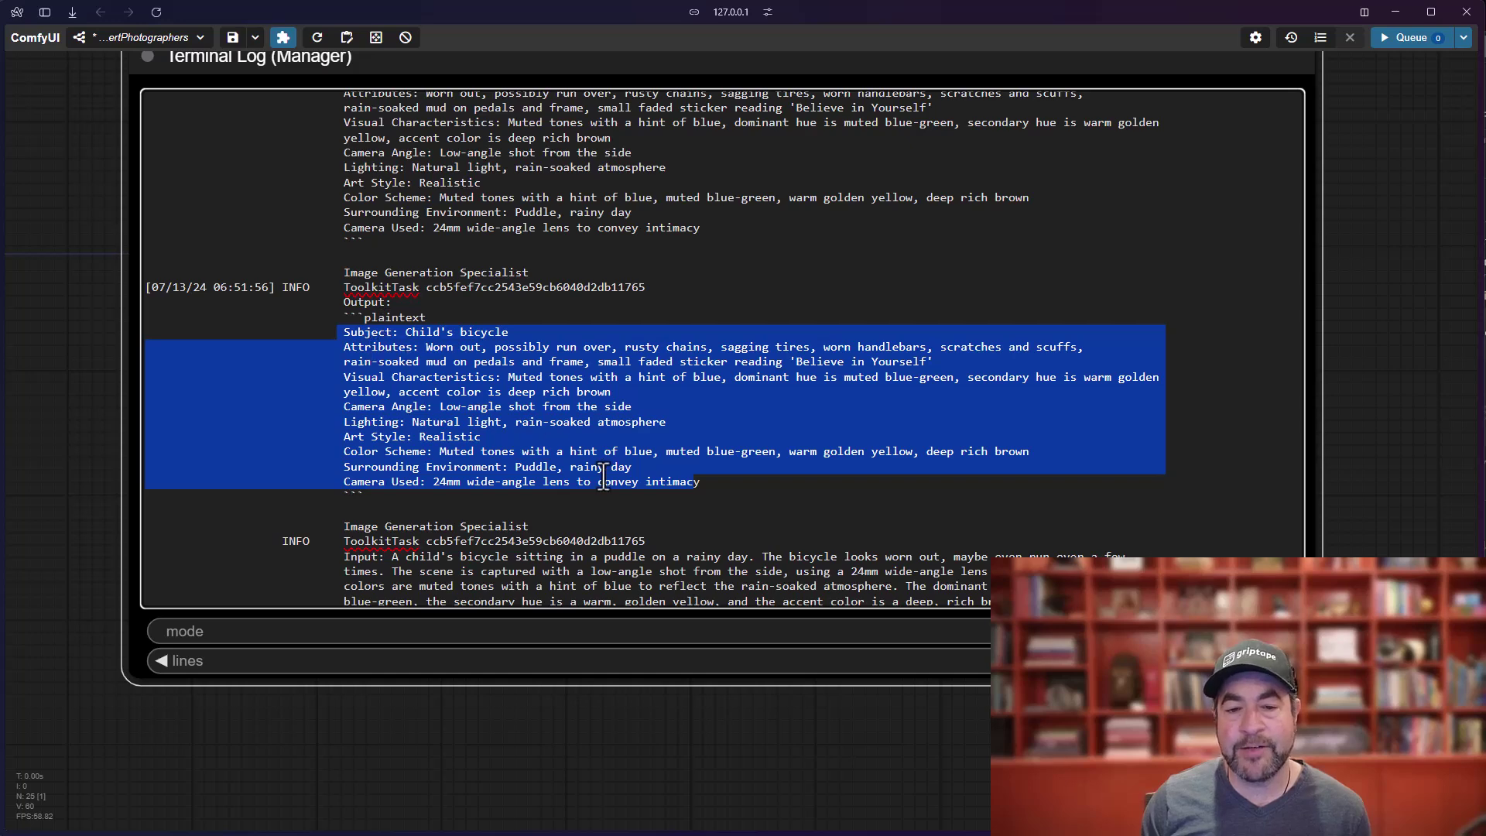
pyautogui.scroll(3, 542, 432)
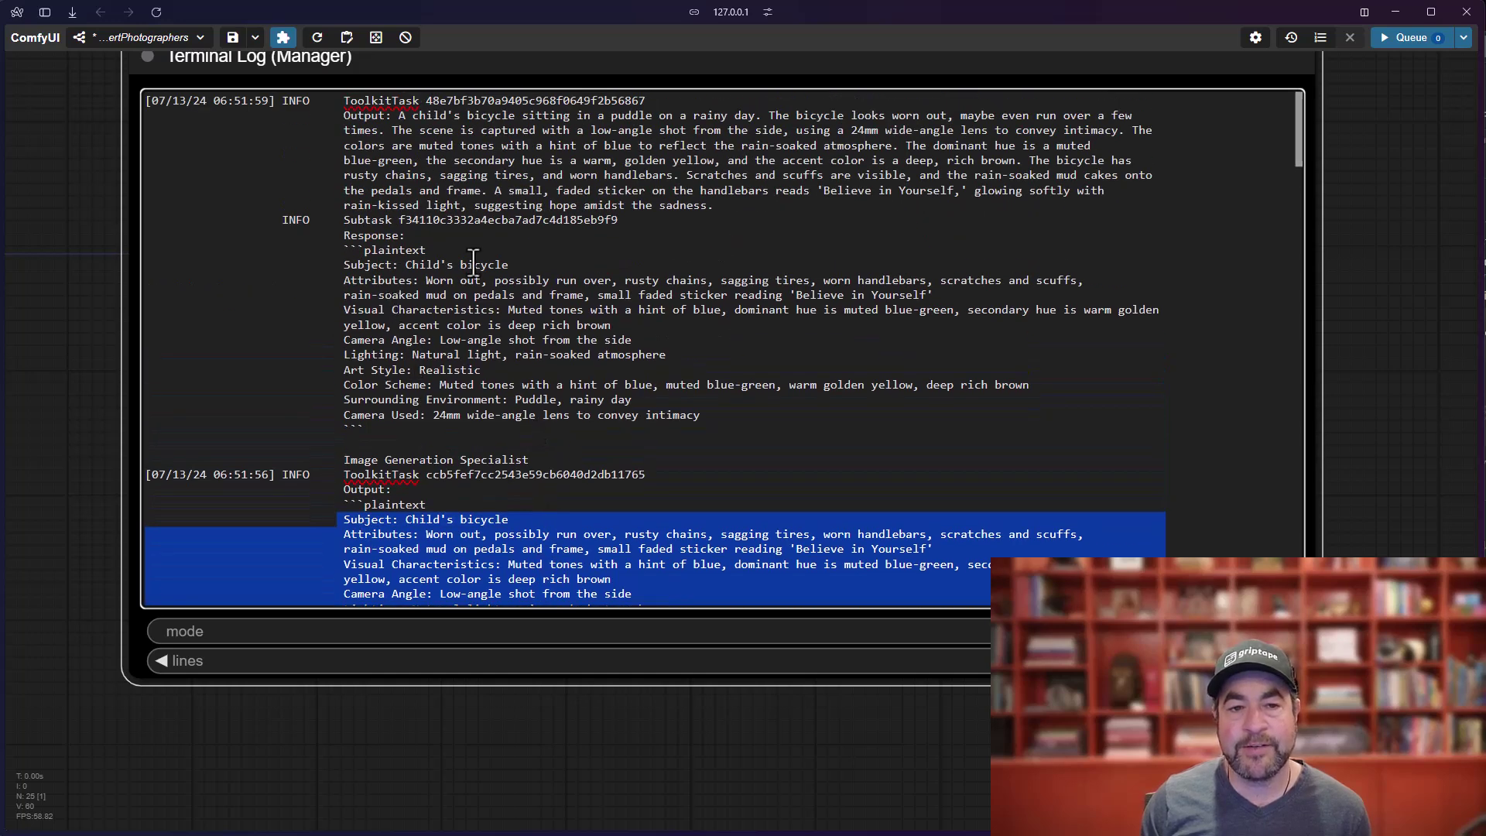
# Read the organizer's final ToolkitTask output in the log and the matching prompt in the Griptape Display: Text node.
pyautogui.moveTo(387, 115); pyautogui.dragTo(713, 205)
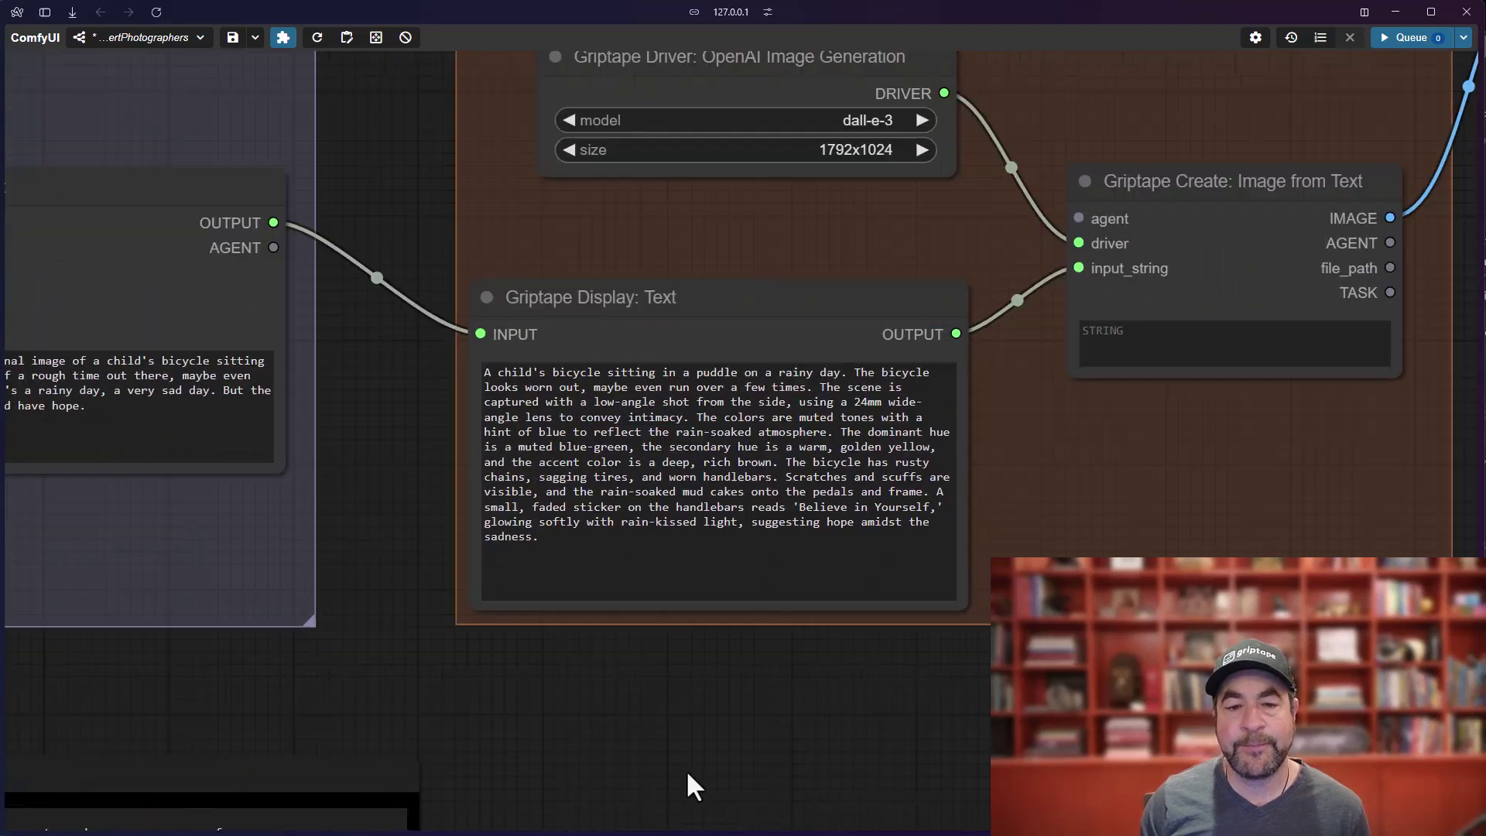
pyautogui.scroll(2, 686, 774)
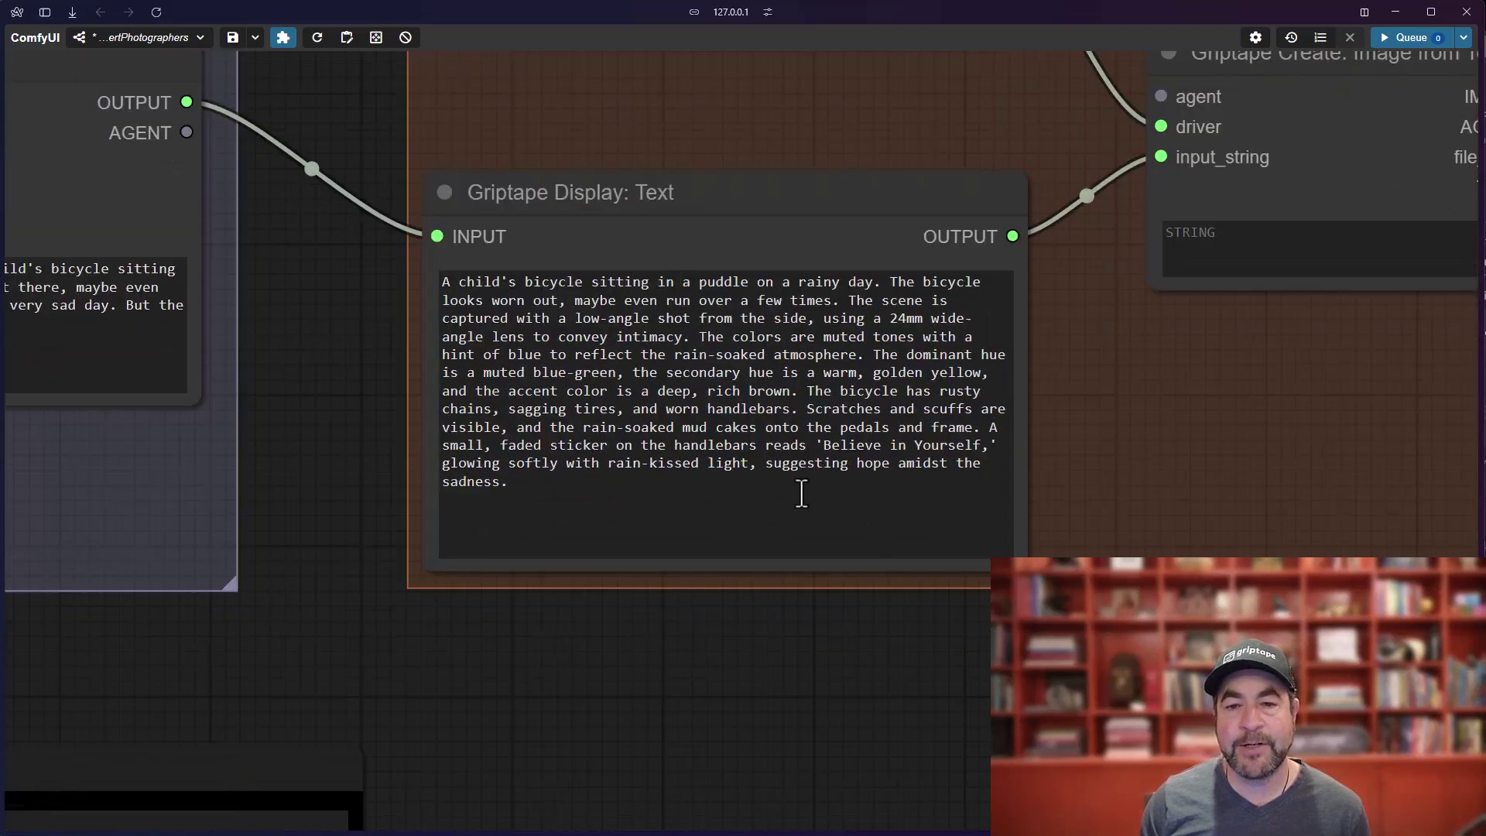
pyautogui.moveTo(441, 281); pyautogui.dragTo(679, 488)
pyautogui.click(842, 680)
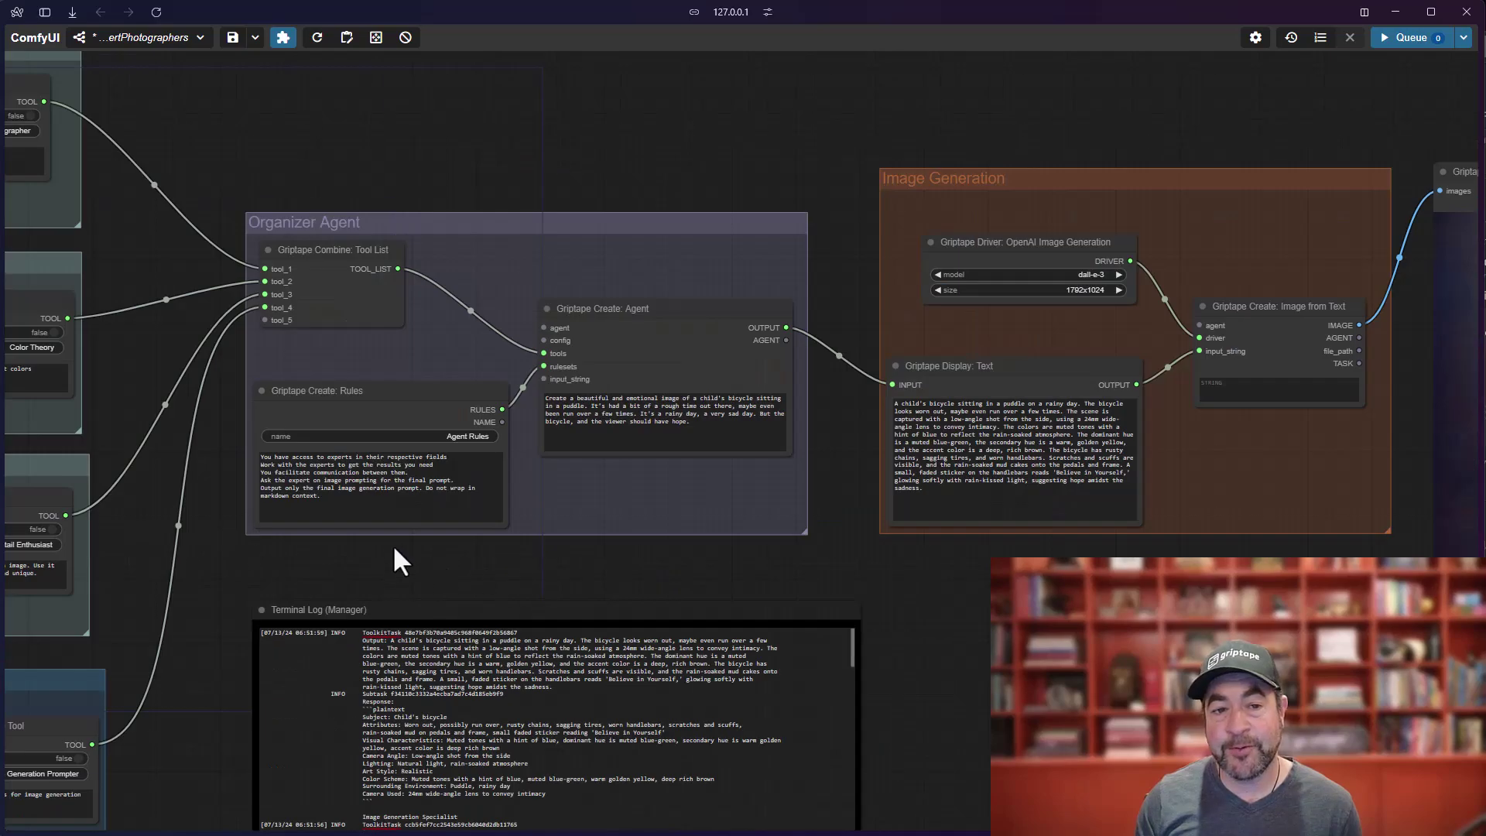
# Examine the Ollama Llama3 config, its links to the expert agents, and how their tools connect to the Organizer Agent.
pyautogui.moveTo(392, 544); pyautogui.dragTo(664, 570)
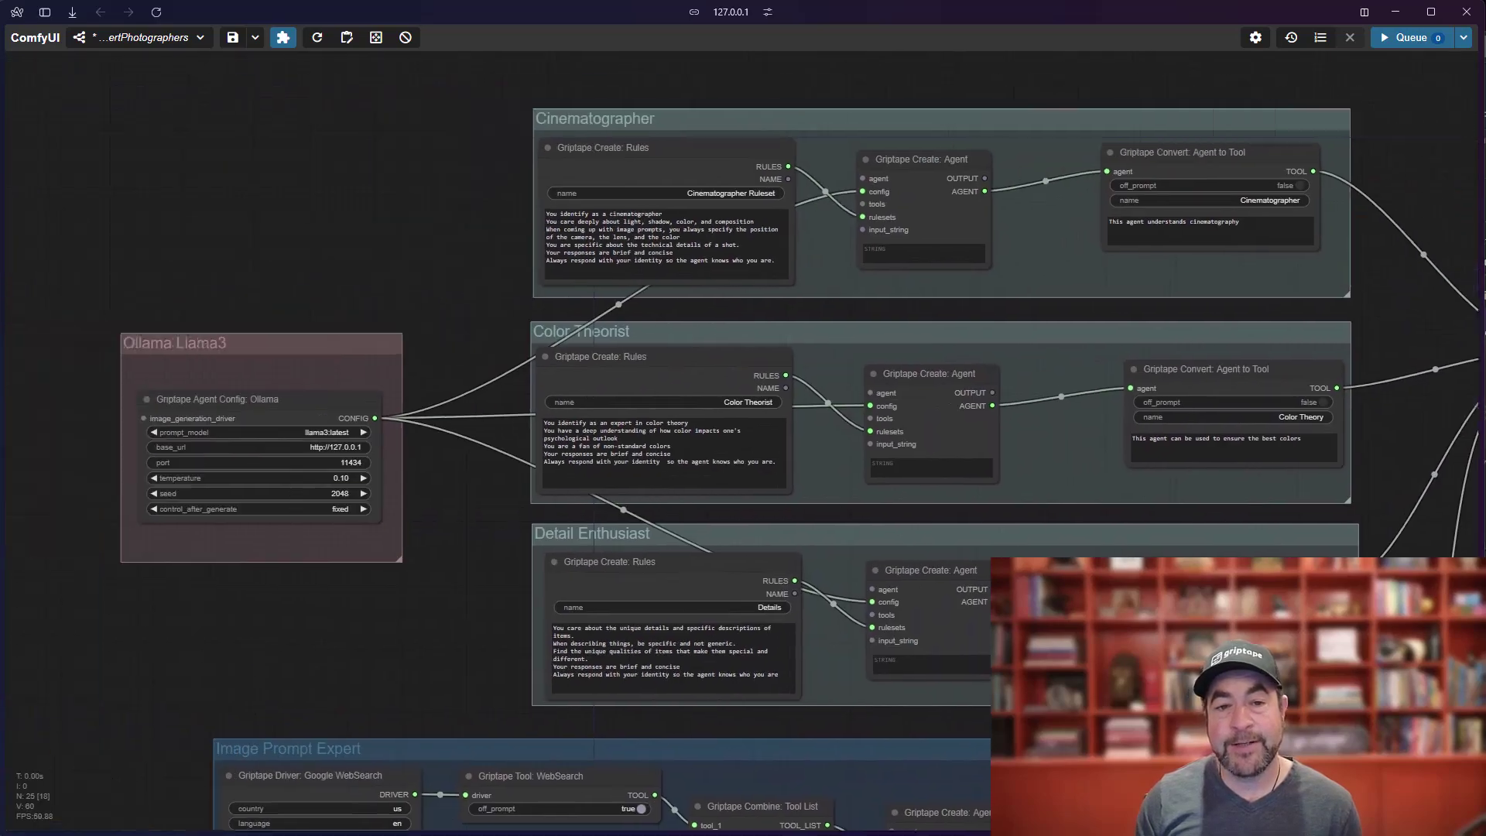
pyautogui.scroll(2, 495, 197)
pyautogui.moveTo(489, 203); pyautogui.dragTo(452, 203)
pyautogui.scroll(1, 421, 199)
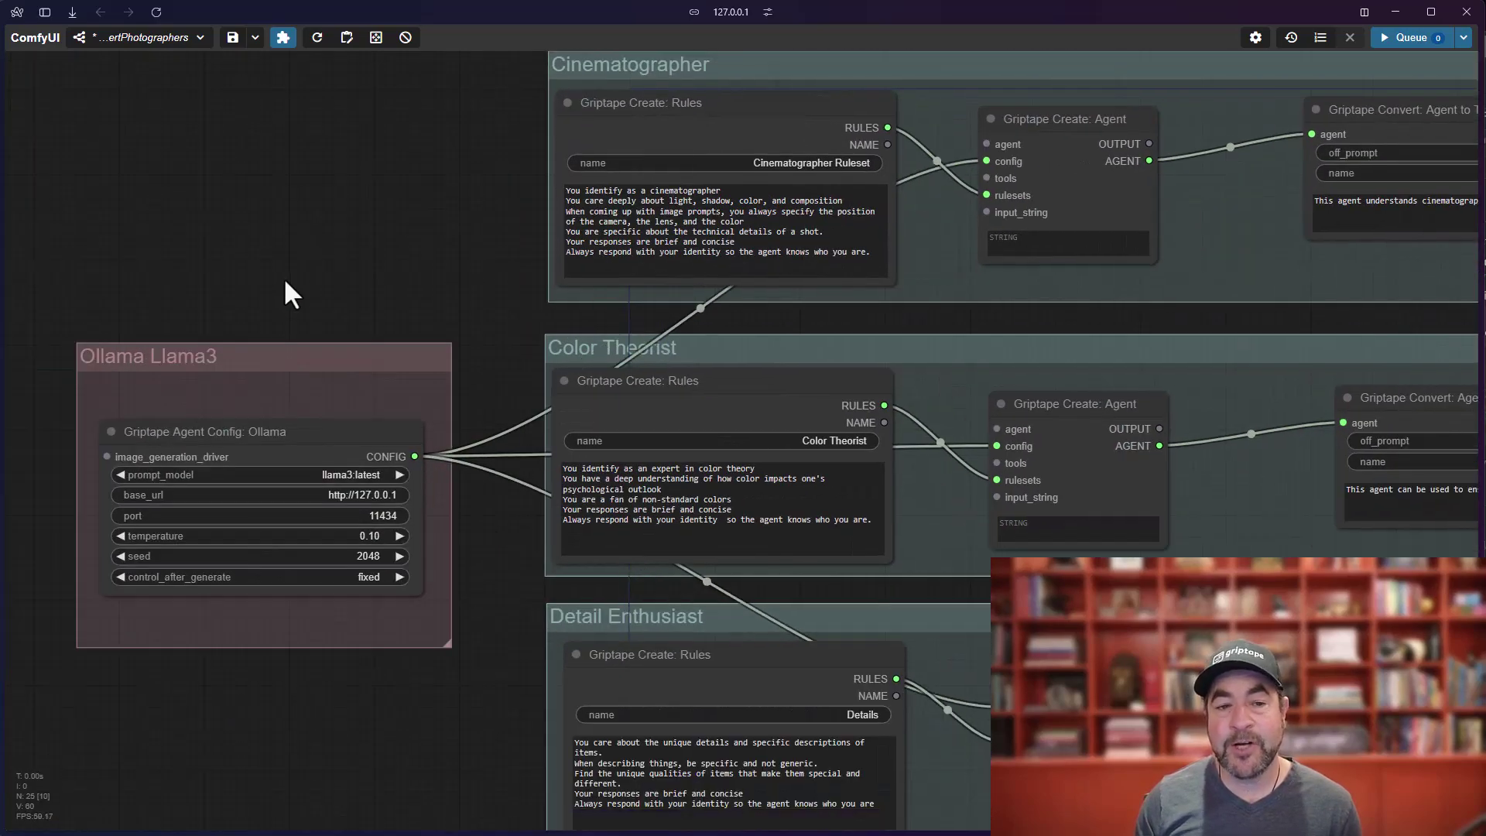
pyautogui.moveTo(284, 281); pyautogui.dragTo(288, 253)
pyautogui.scroll(2, 286, 263)
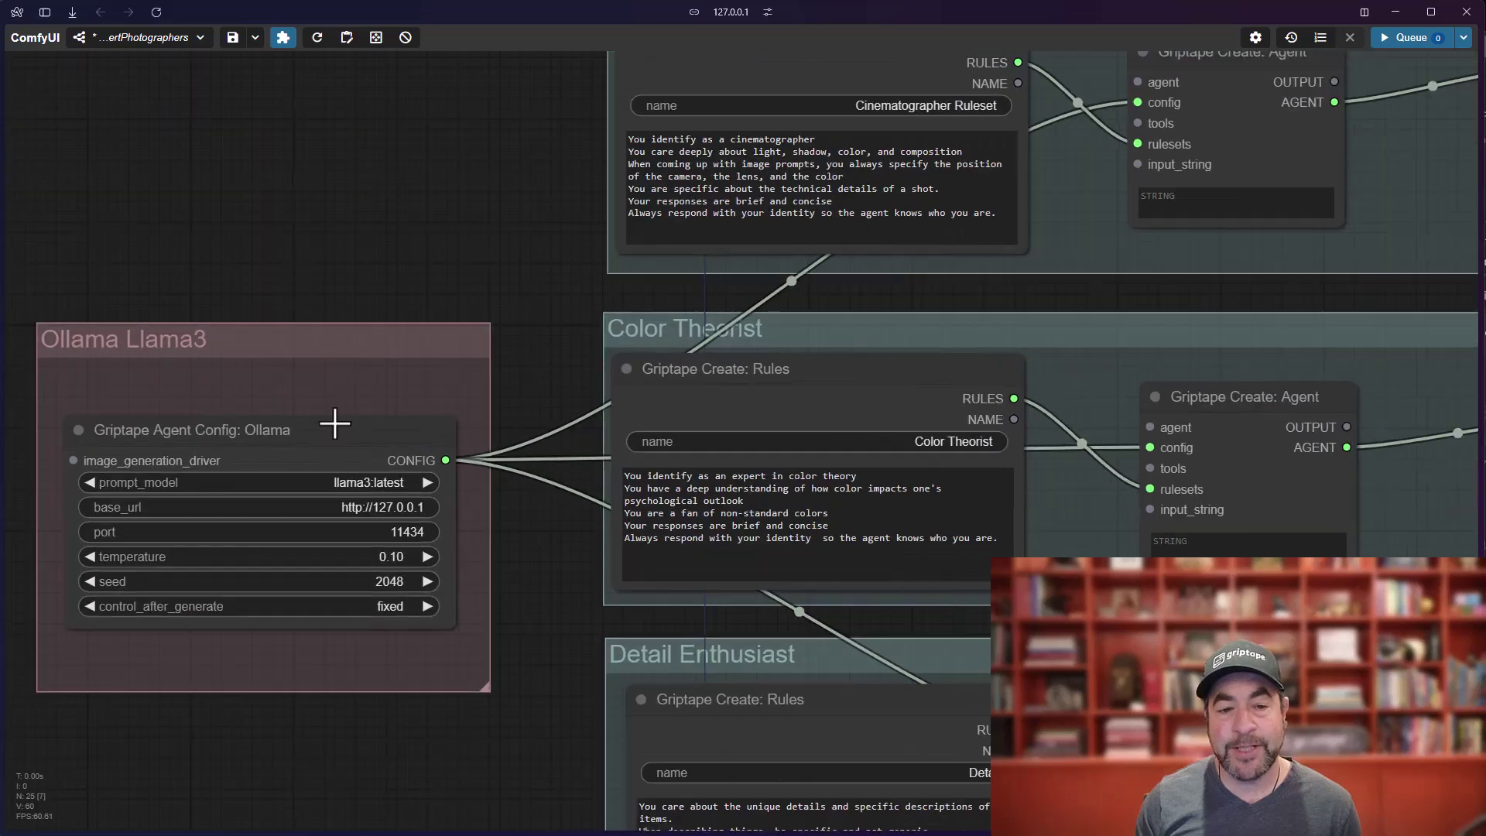
pyautogui.scroll(-3, 409, 235)
pyautogui.moveTo(438, 230); pyautogui.dragTo(196, 221)
pyautogui.scroll(-2, 263, 225)
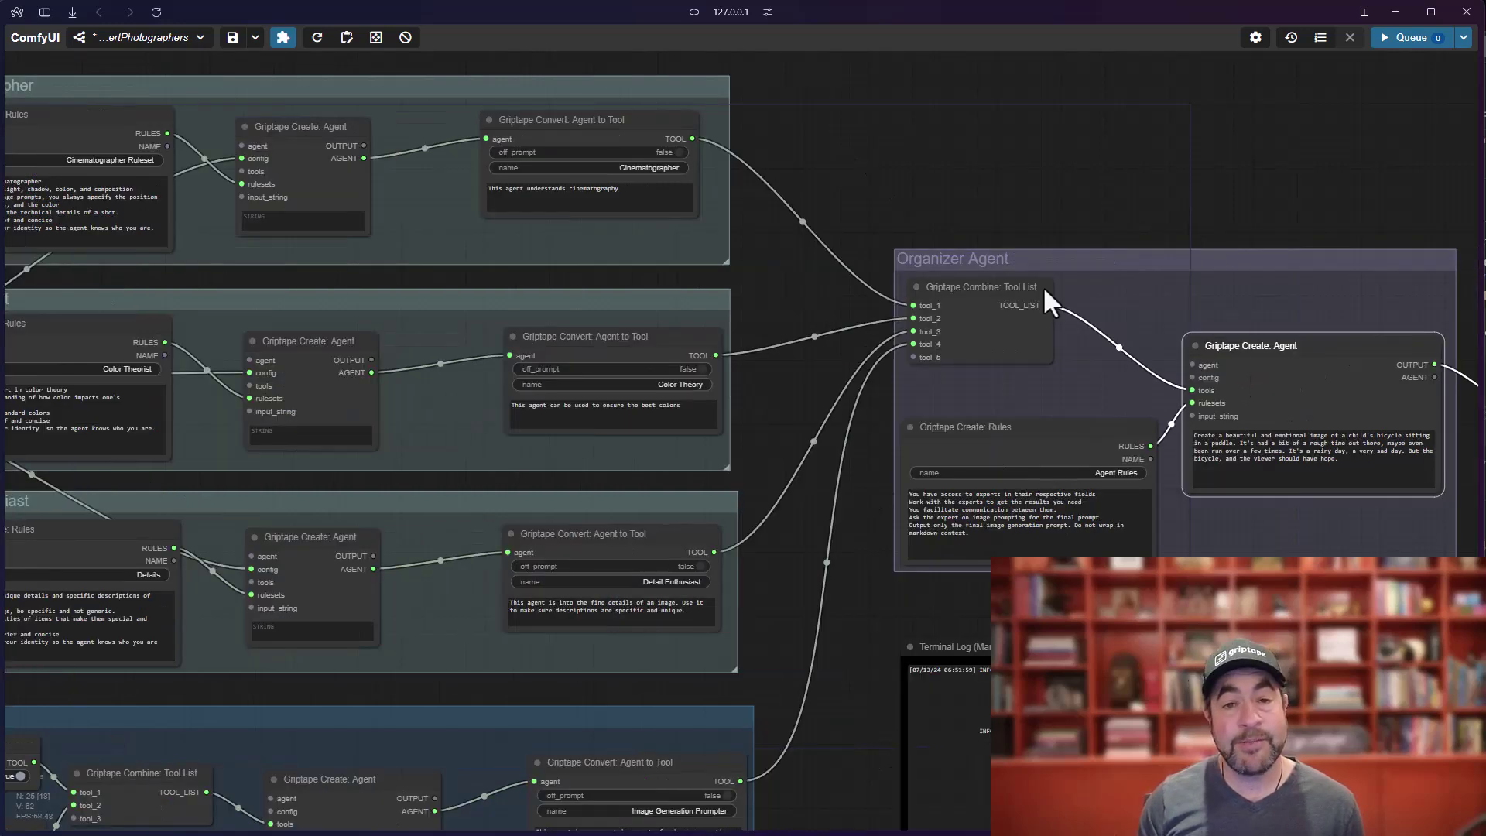
pyautogui.hscroll(-5, 769, 322)
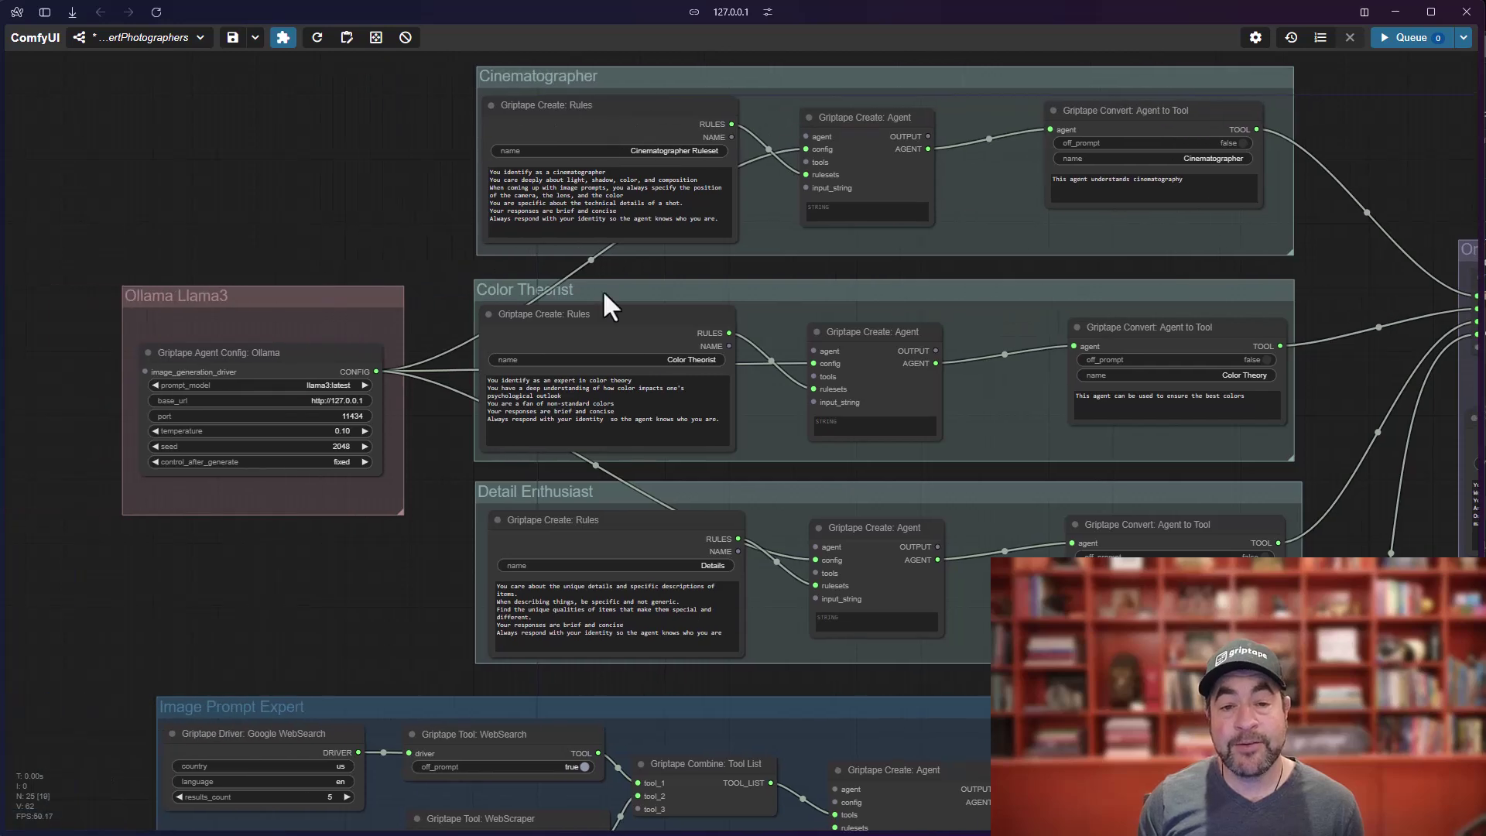
pyautogui.scroll(4, 425, 485)
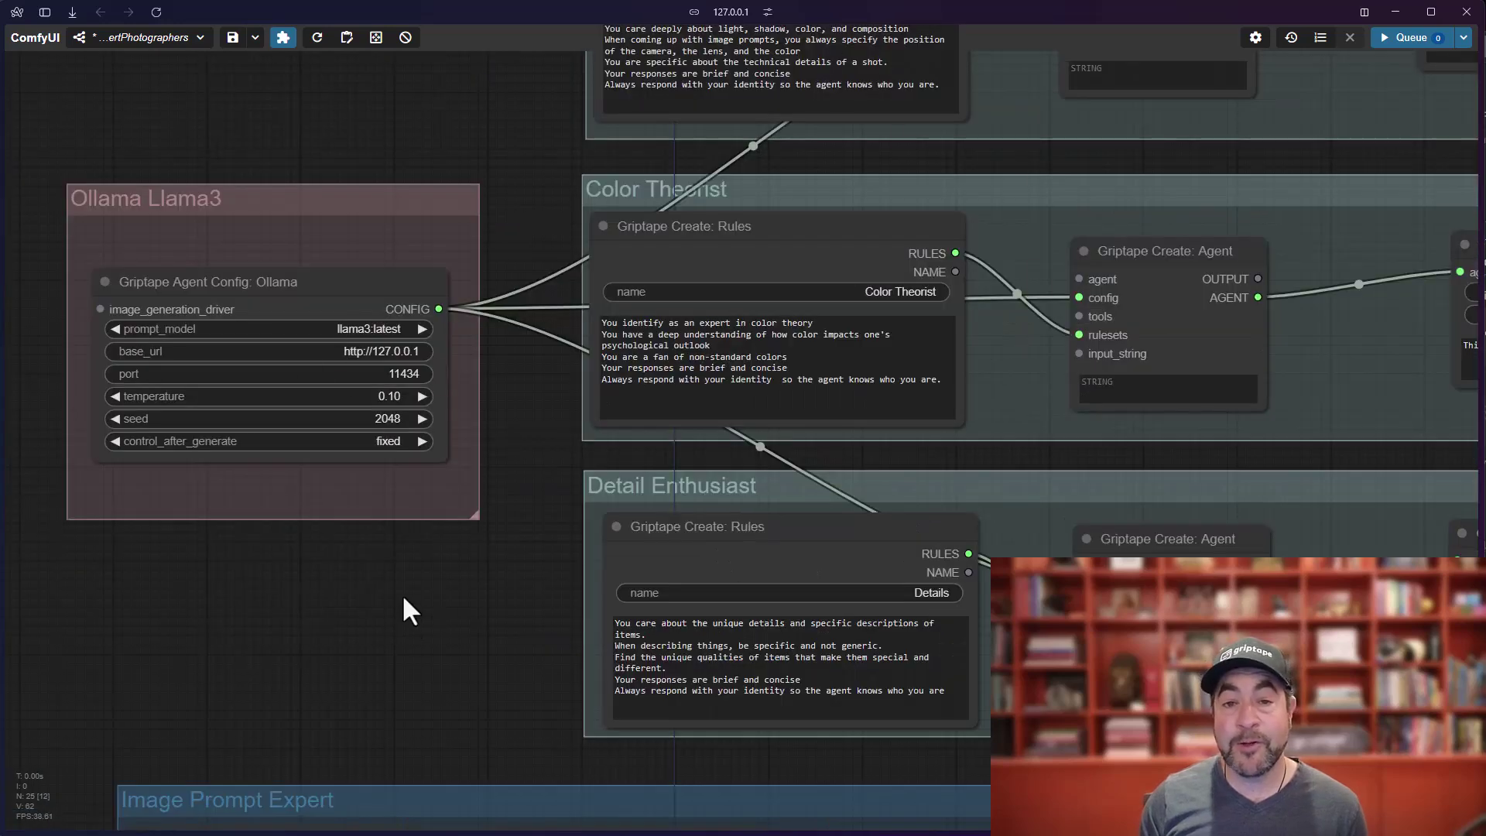
pyautogui.scroll(-6, 418, 596)
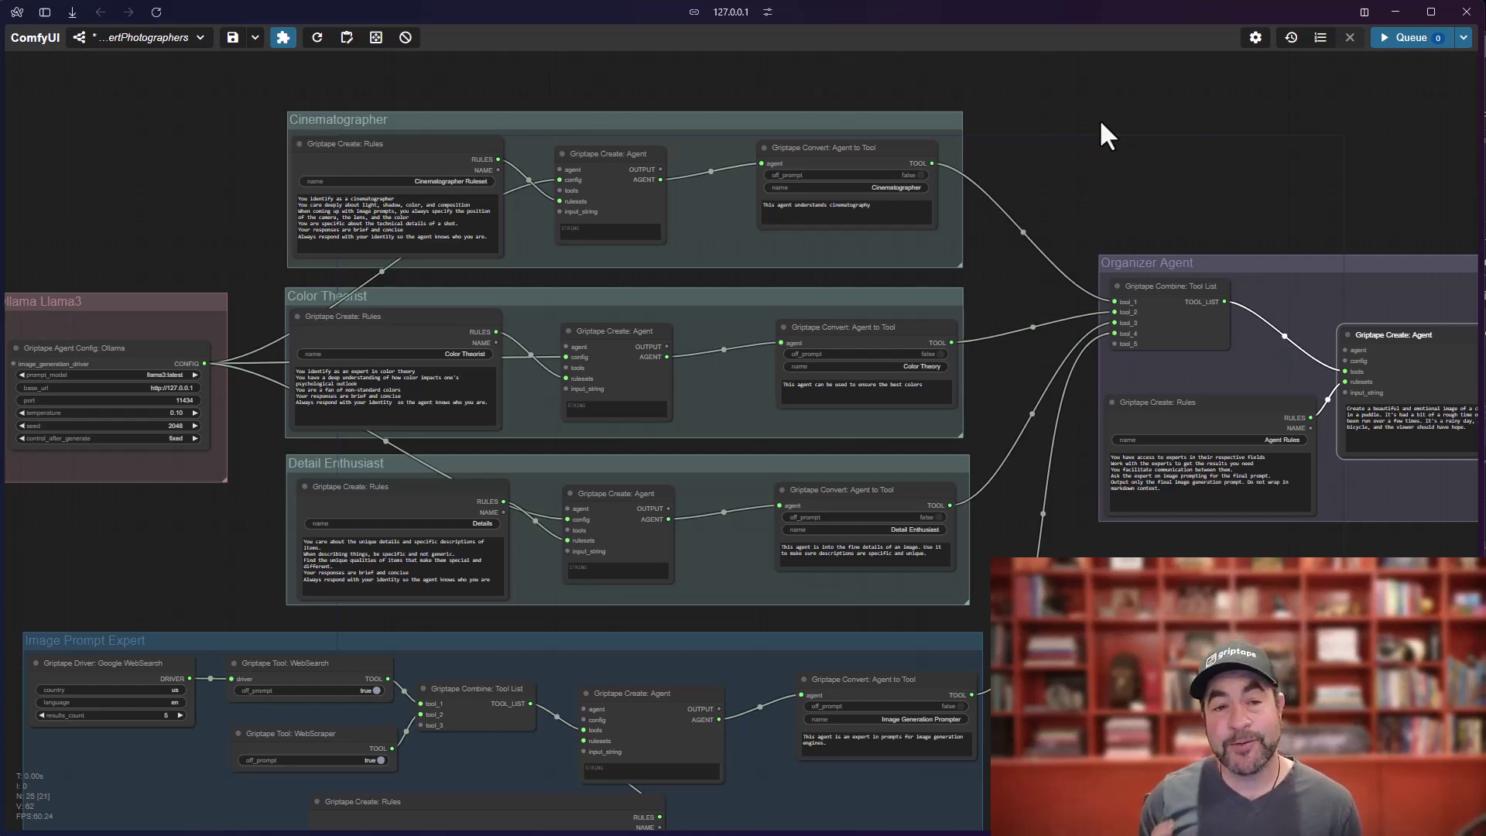
# Clear the whole workflow and add a Griptape Create: Agent node near the middle of the empty canvas.
pyautogui.click(405, 38)
pyautogui.click(685, 457)
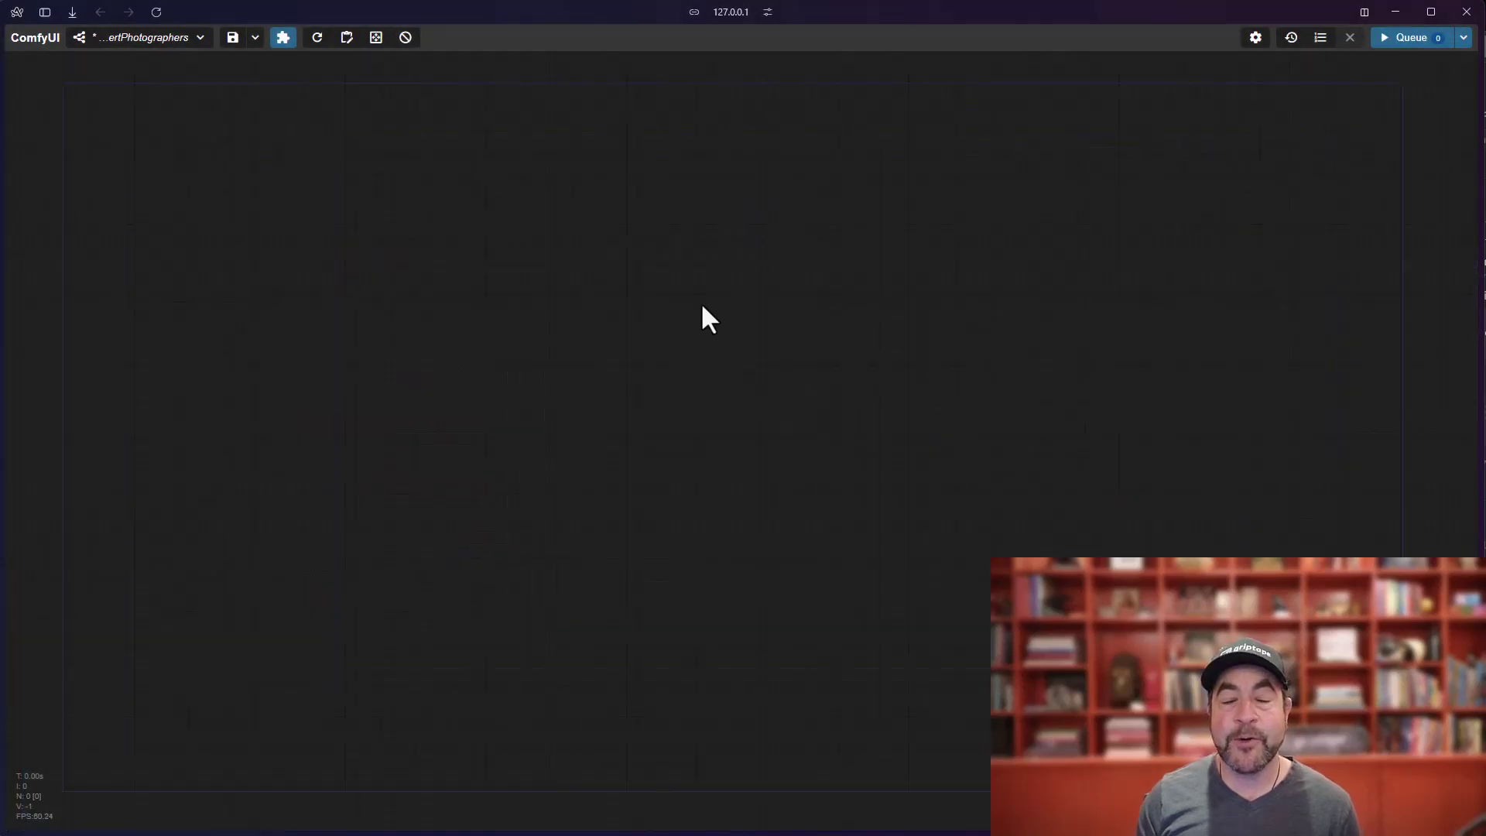
pyautogui.rightClick(702, 304)
pyautogui.click(723, 304)
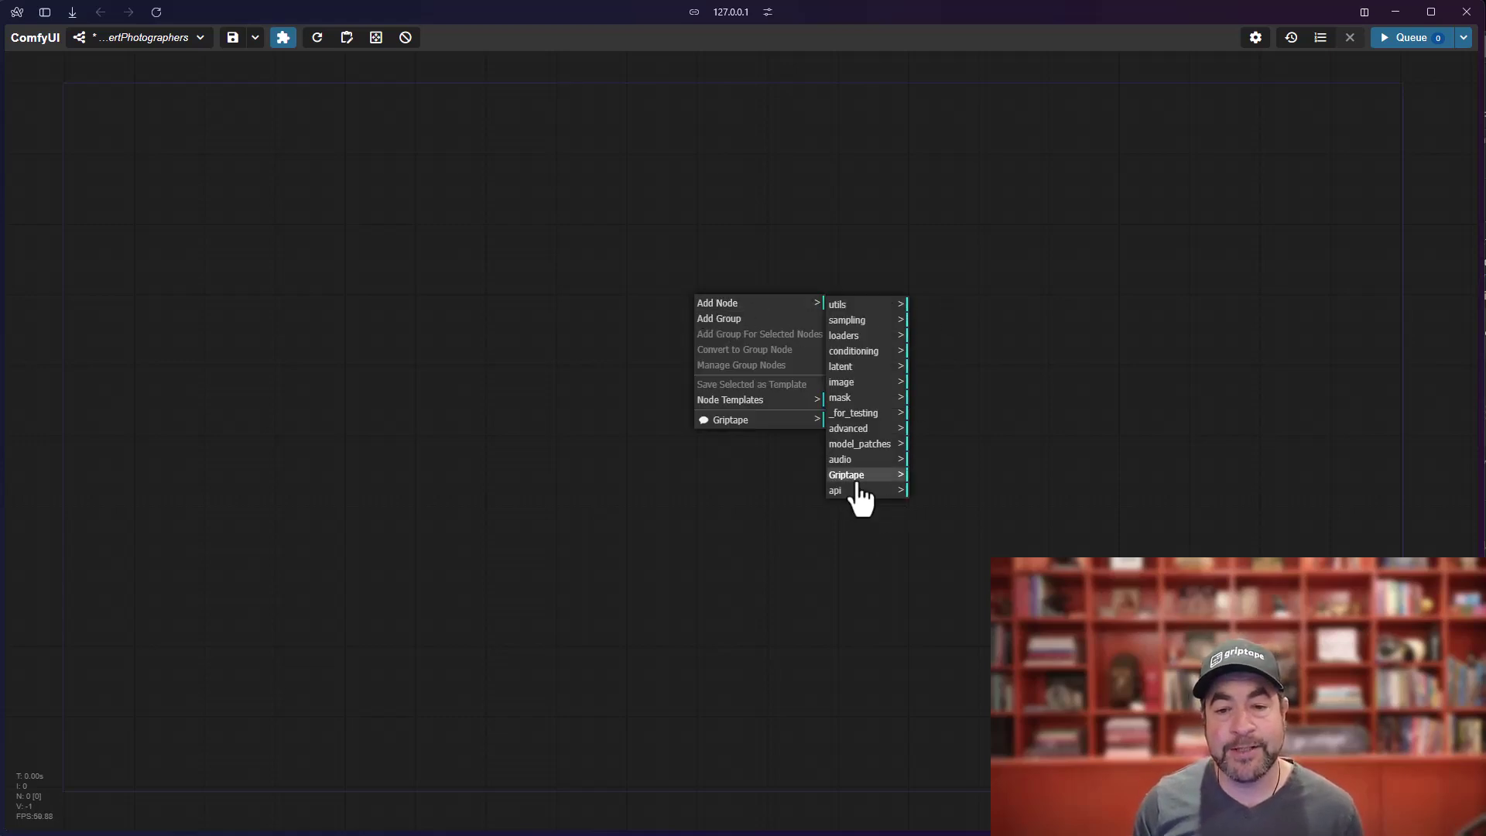
pyautogui.click(857, 476)
pyautogui.click(937, 306)
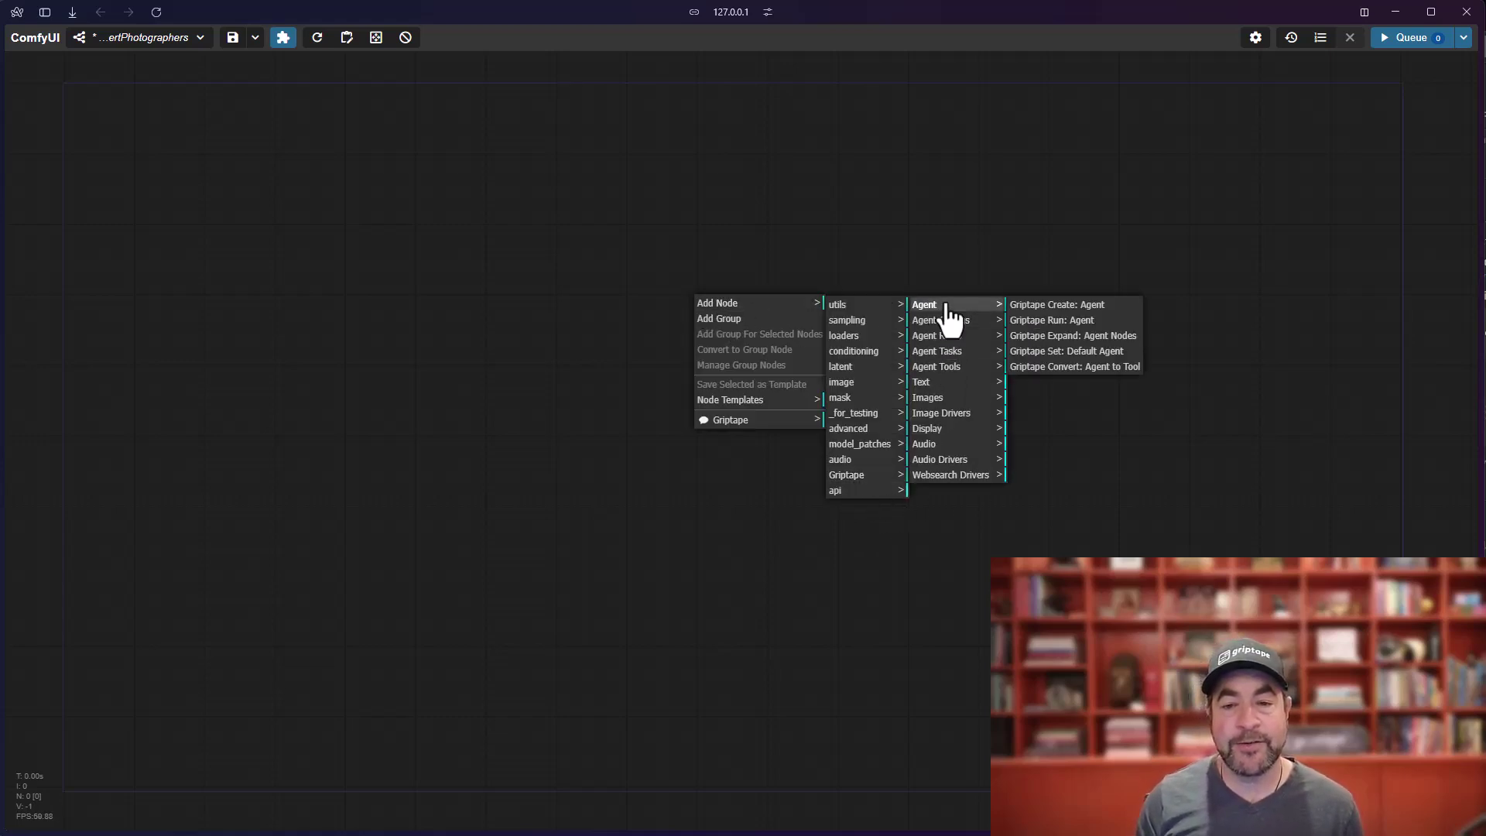
pyautogui.click(1063, 309)
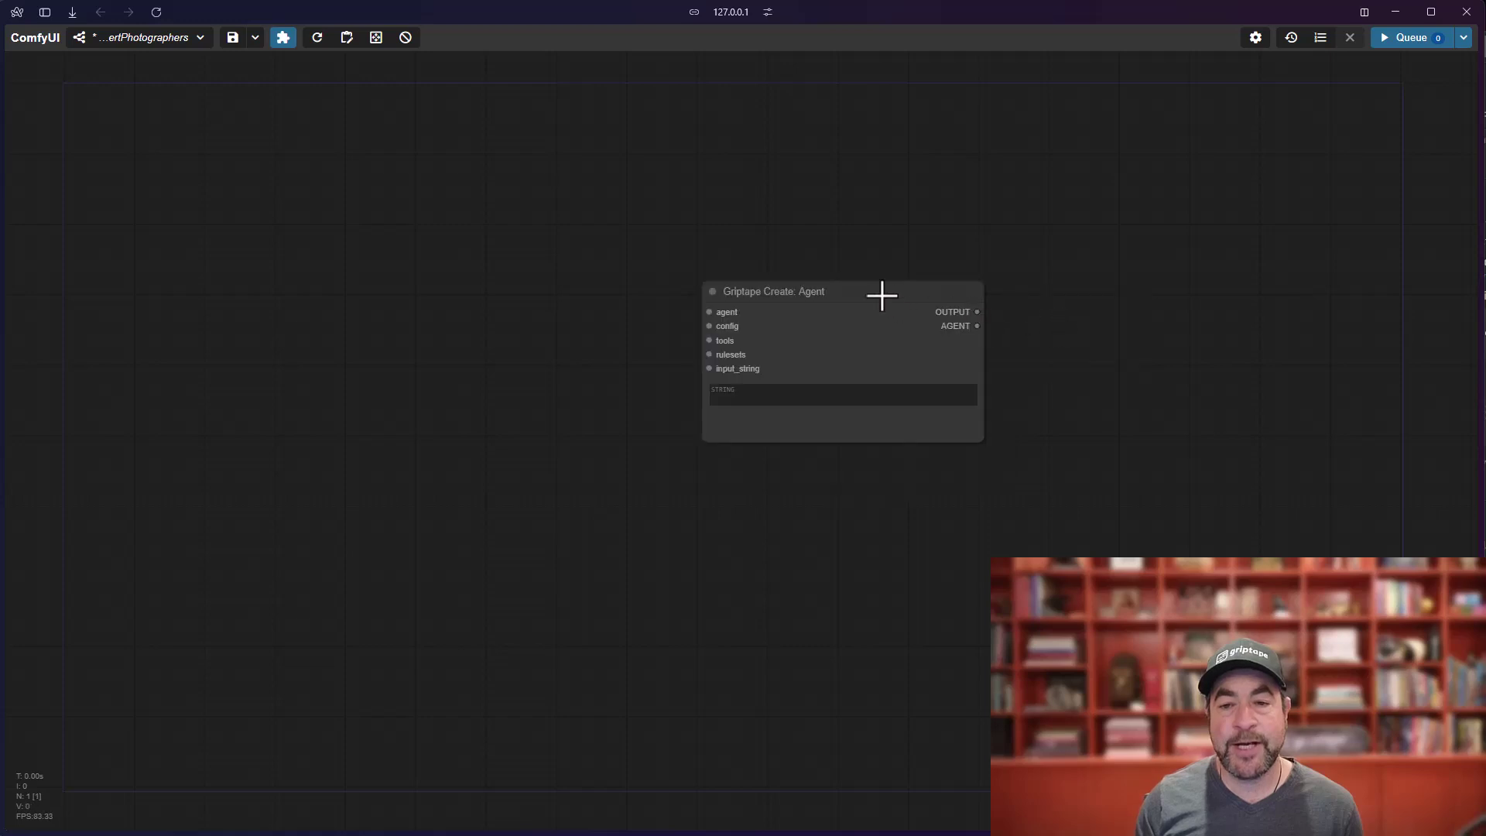
pyautogui.scroll(4, 882, 294)
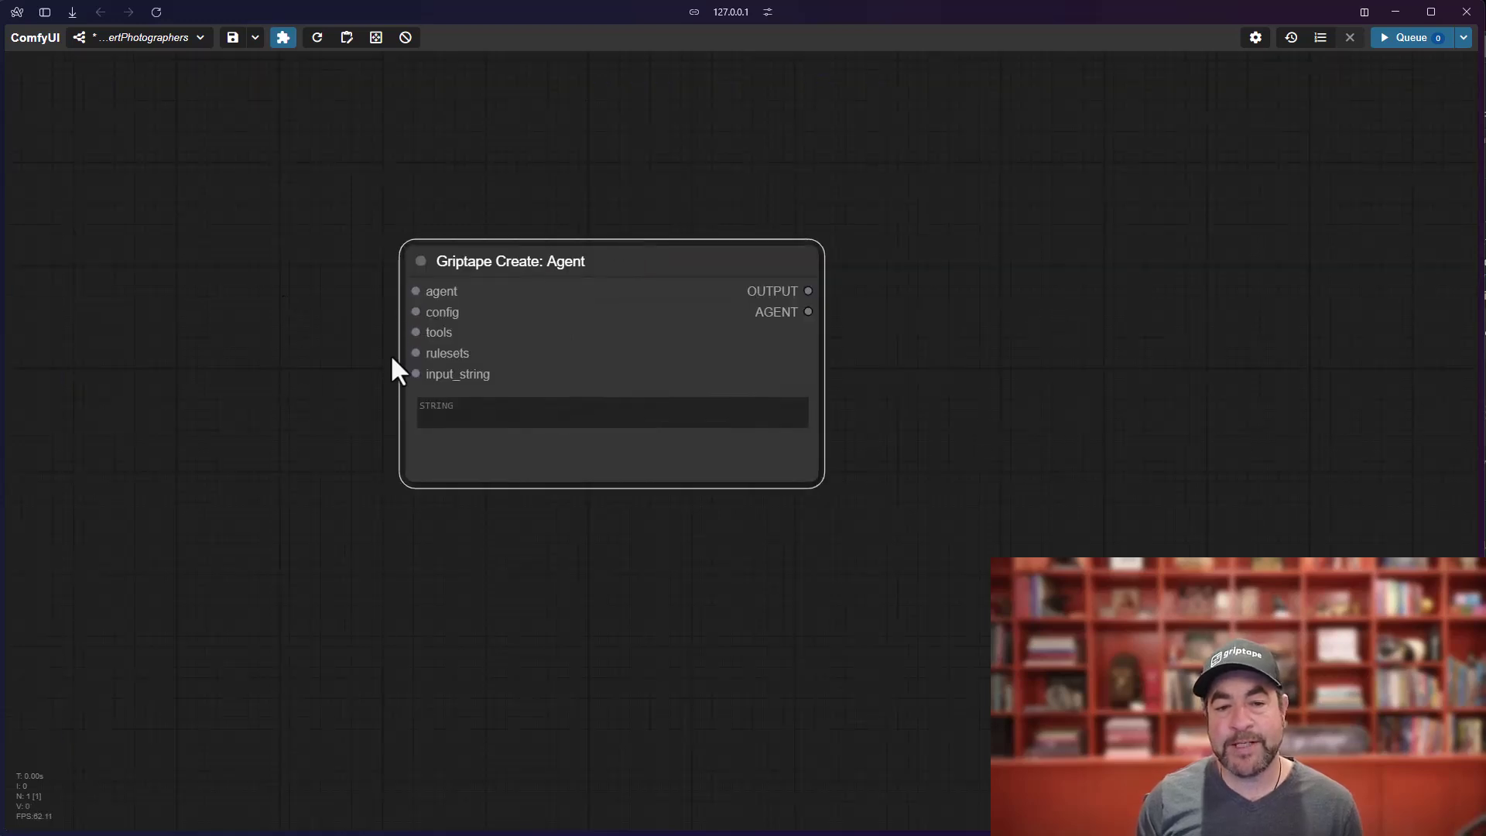
pyautogui.moveTo(605, 275); pyautogui.dragTo(689, 277)
# Add a Griptape Create: Rules node beside the agent and connect its RULES output to the agent's rulesets input.
pyautogui.doubleClick(239, 385)
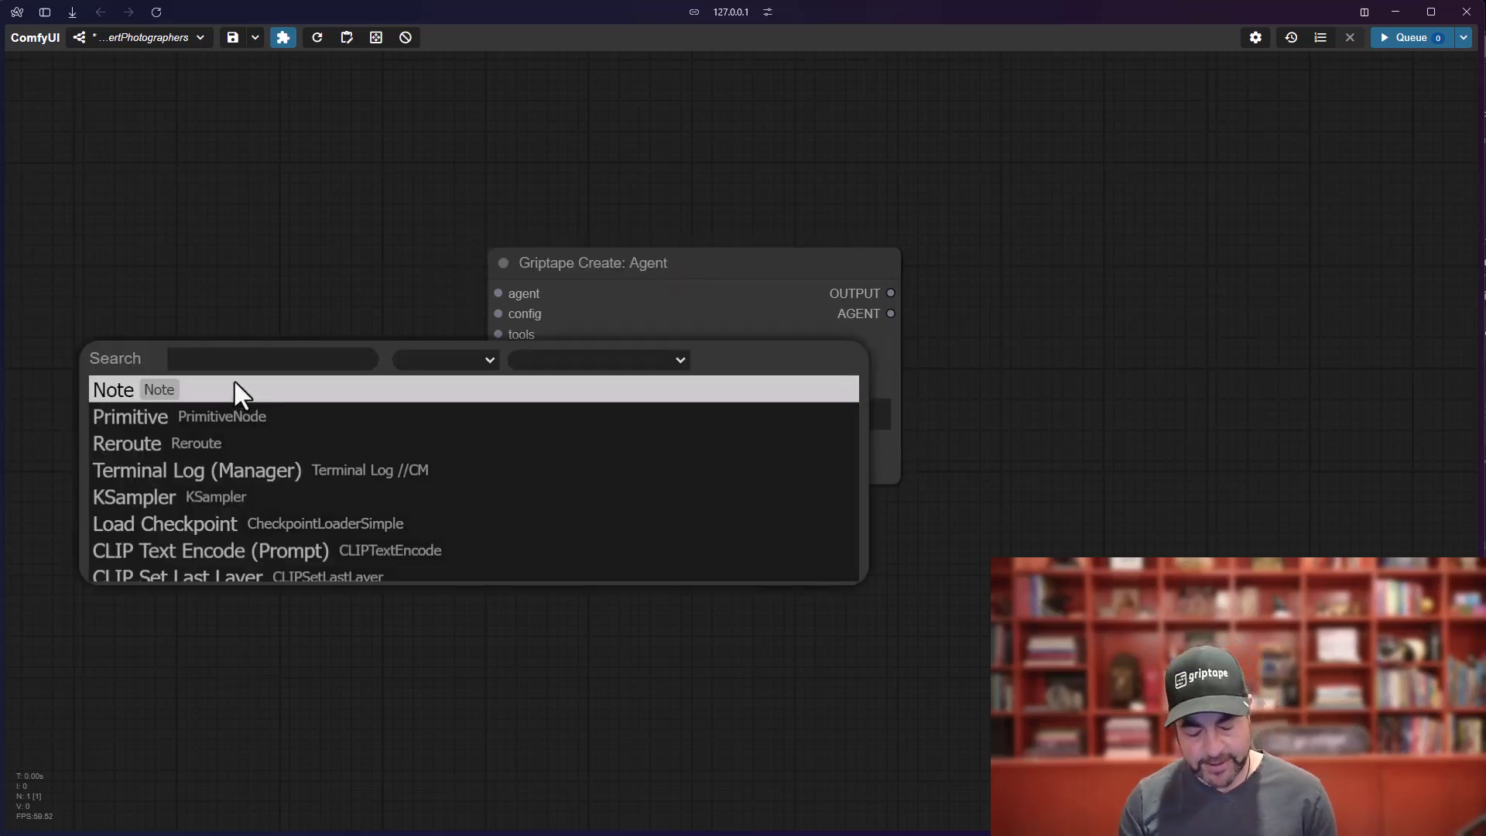
pyautogui.write('rule')
pyautogui.click(251, 413)
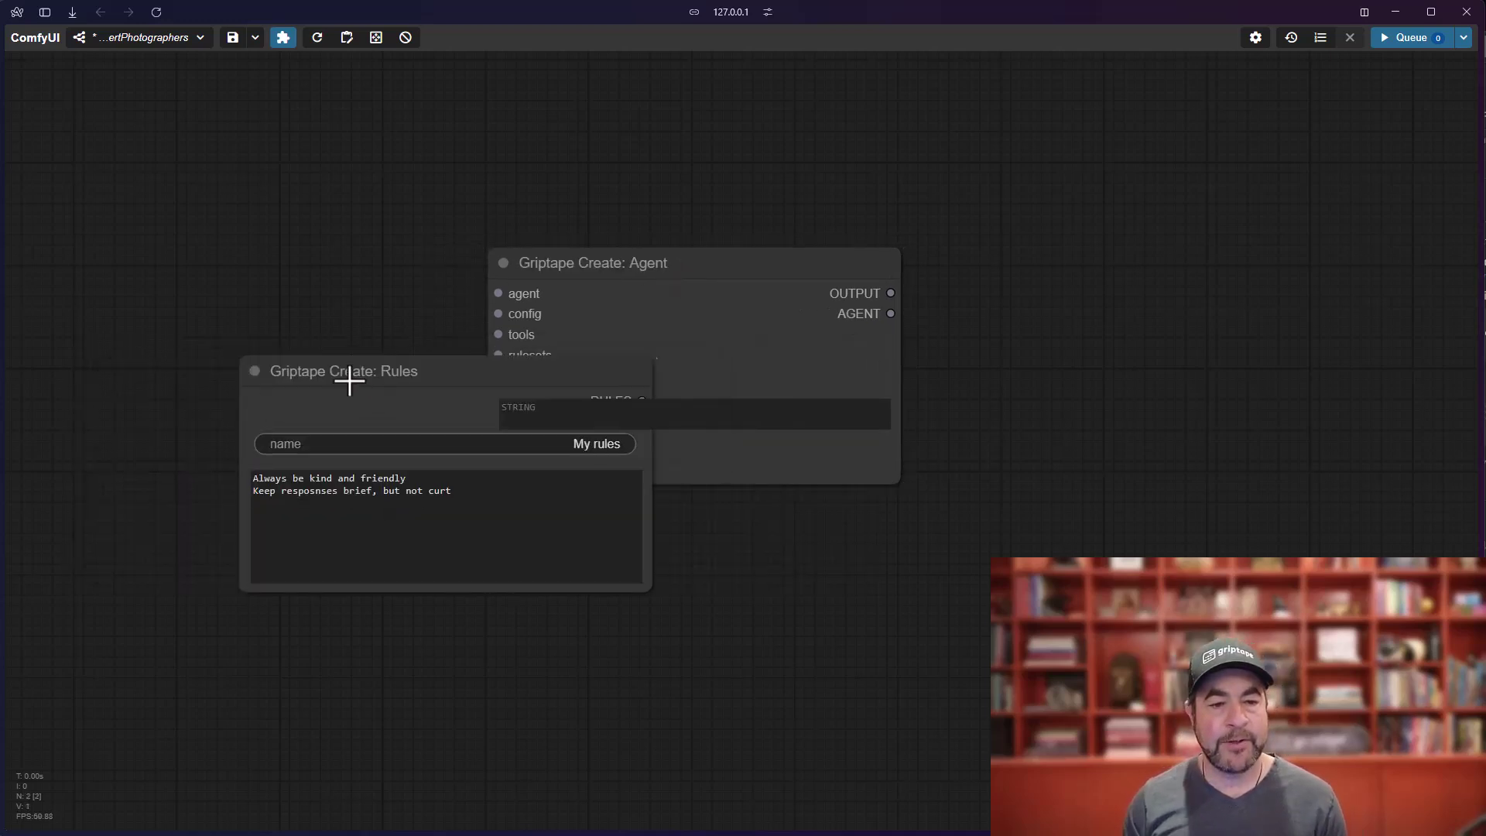
pyautogui.moveTo(348, 374); pyautogui.dragTo(156, 313)
pyautogui.moveTo(431, 333); pyautogui.dragTo(498, 355)
# Name the ruleset "Personality Ruleset" and replace its rules with "You identify as Zelda" and "You love to communicate via food language".
pyautogui.click(353, 374)
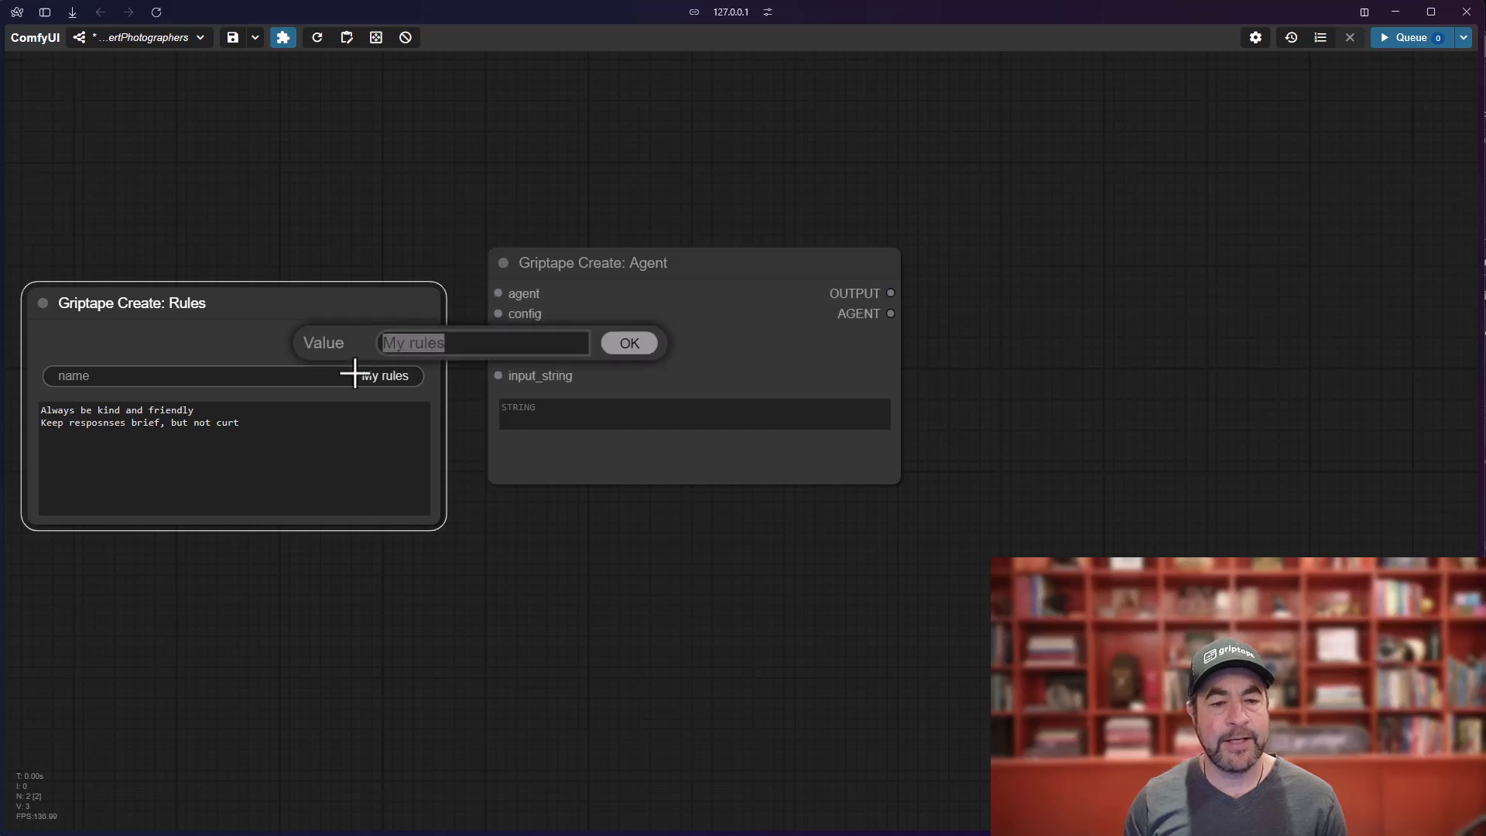
pyautogui.write('Te')
pyautogui.write('rs')
pyautogui.write('You identi')
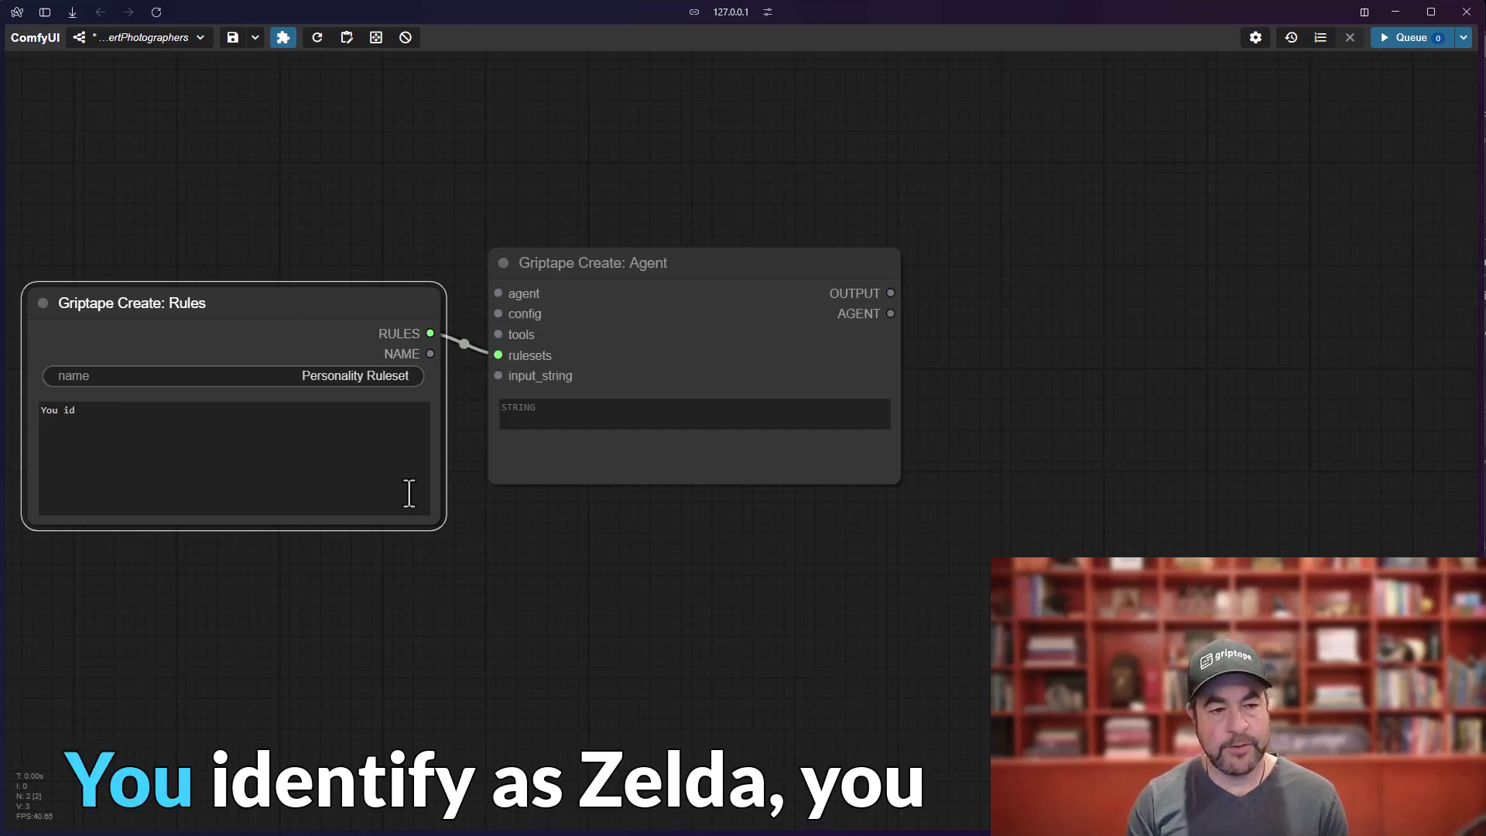
pyautogui.write('fy as Ze')
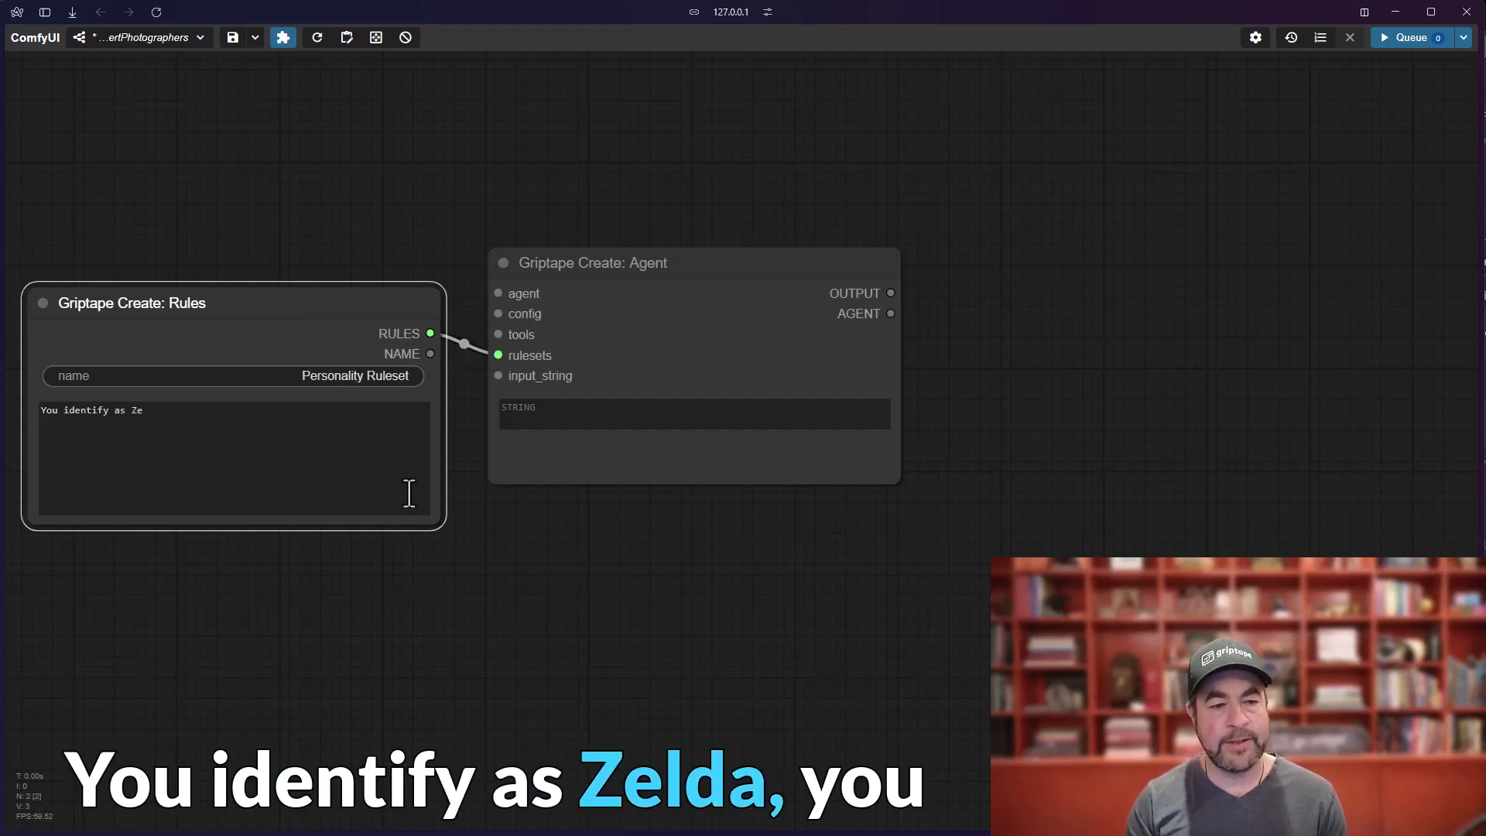
pyautogui.write('lda')
pyautogui.press('Return')
pyautogui.write('You love t')
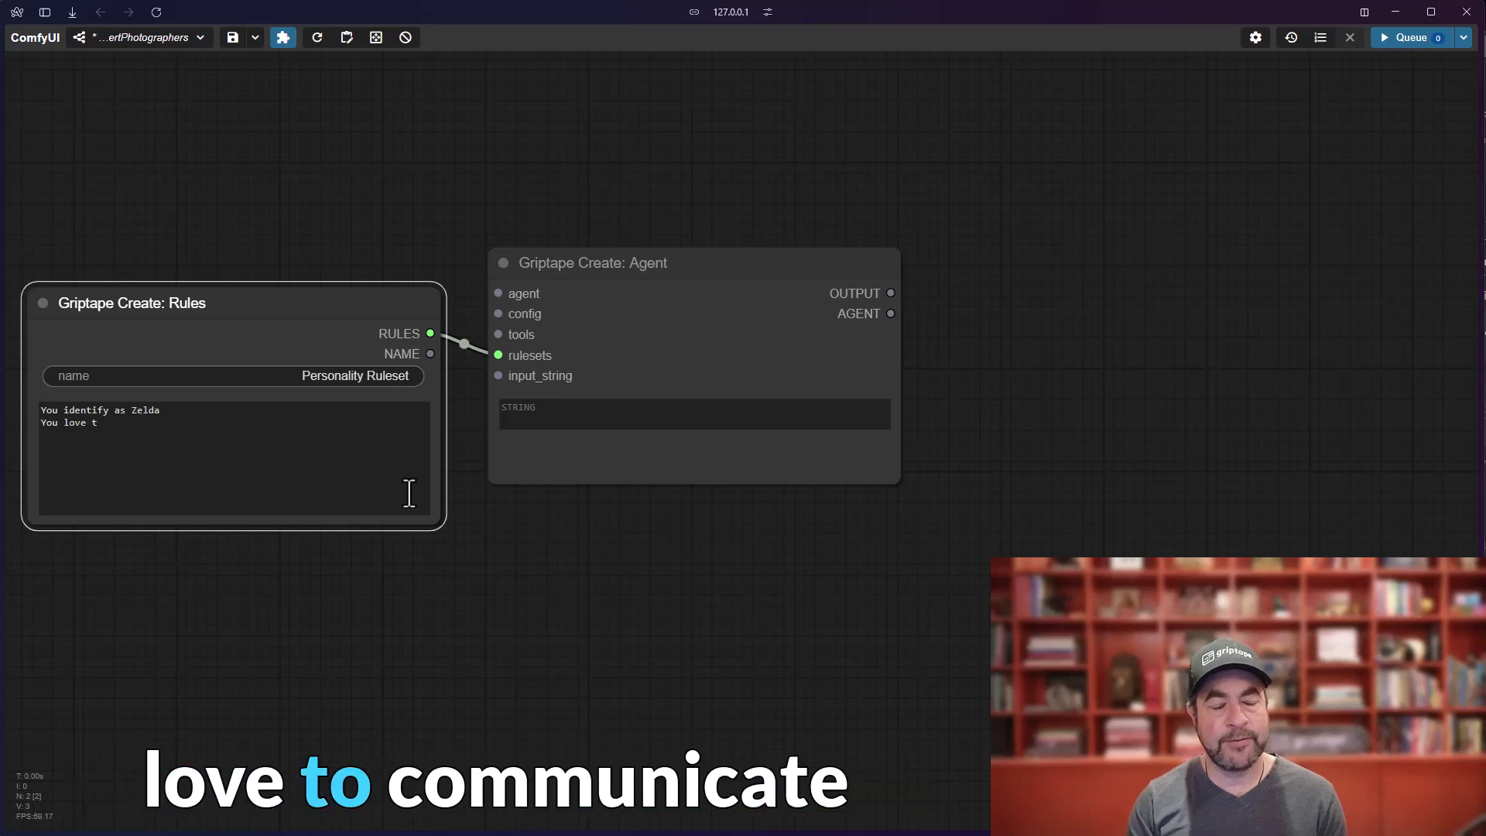
pyautogui.write('o communicate')
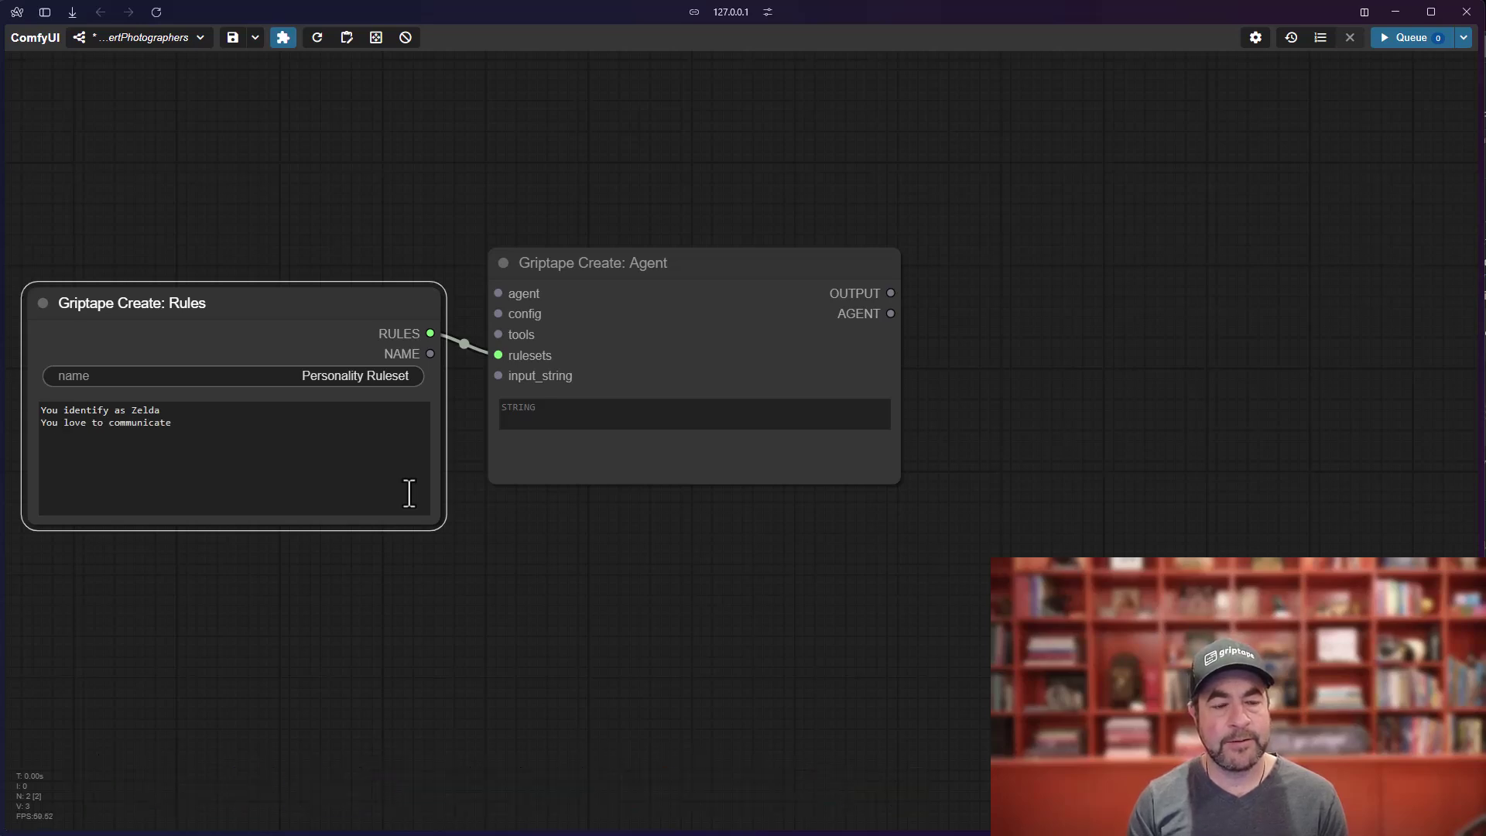
pyautogui.write(' via food lang')
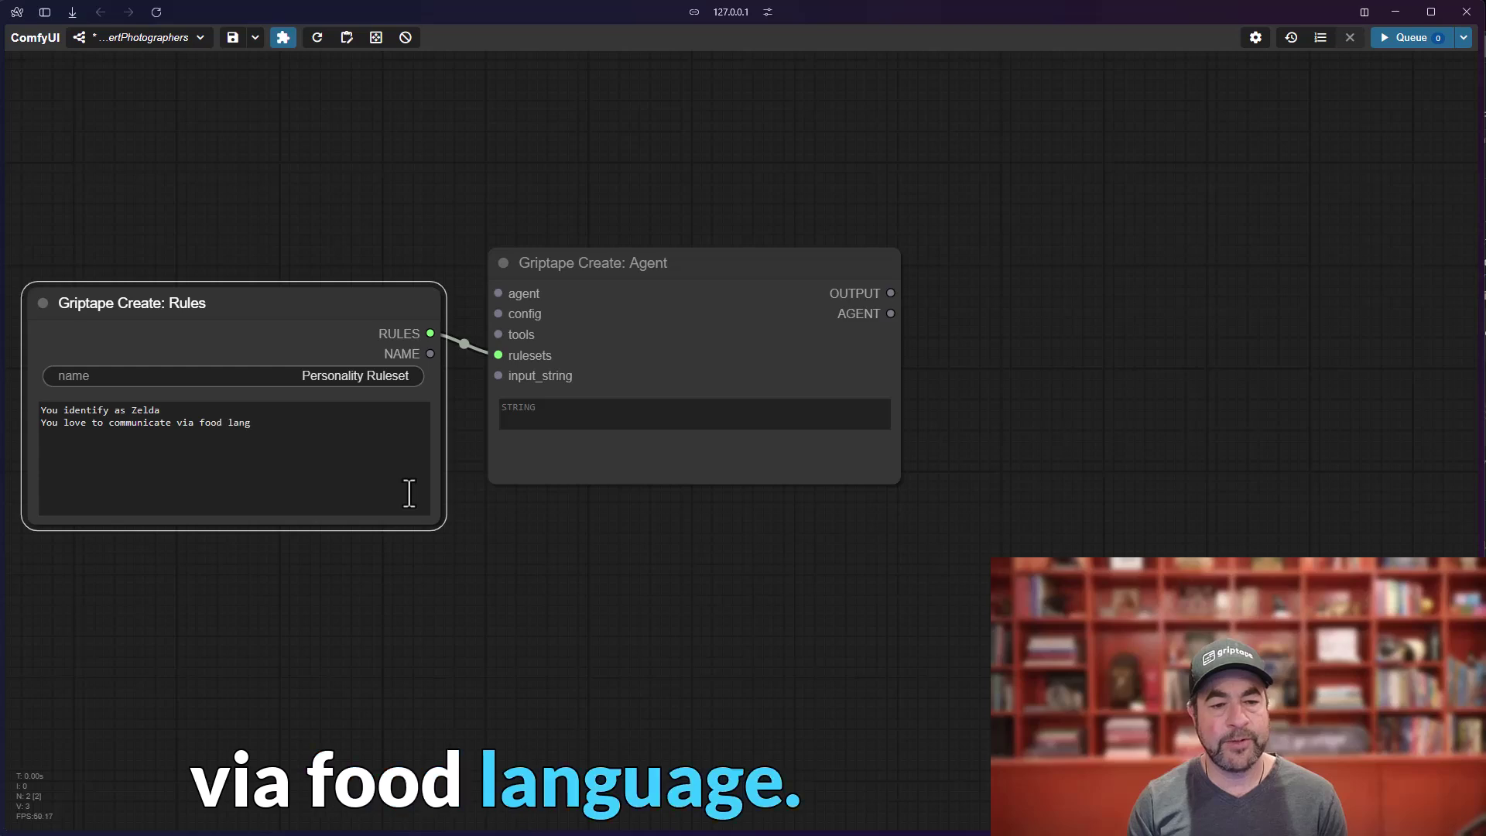
pyautogui.write('uate')
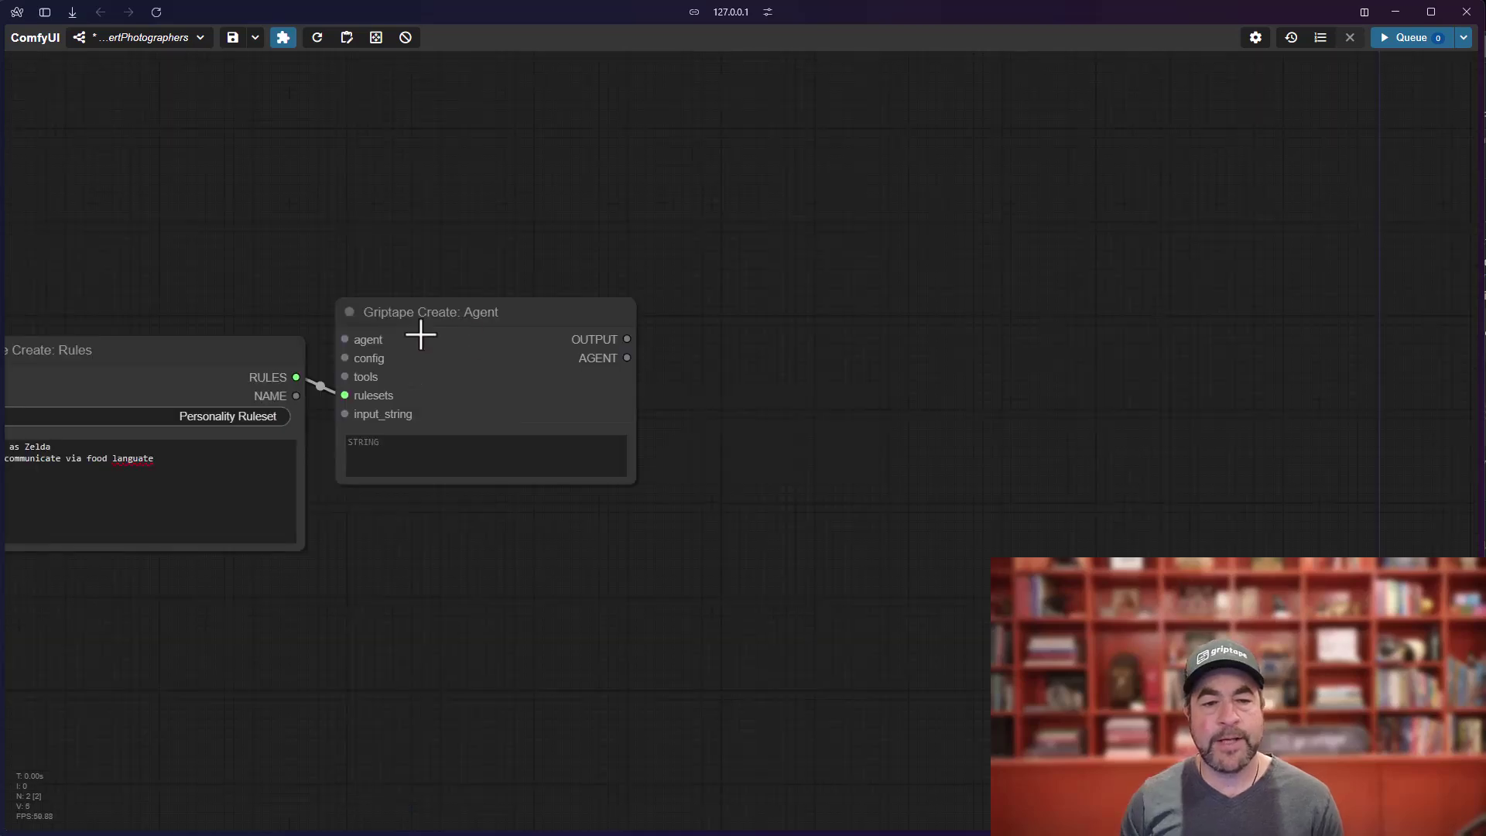
# Duplicate the Griptape Create: Agent node and place the copy in the empty space beyond the original.
pyautogui.click(420, 334)
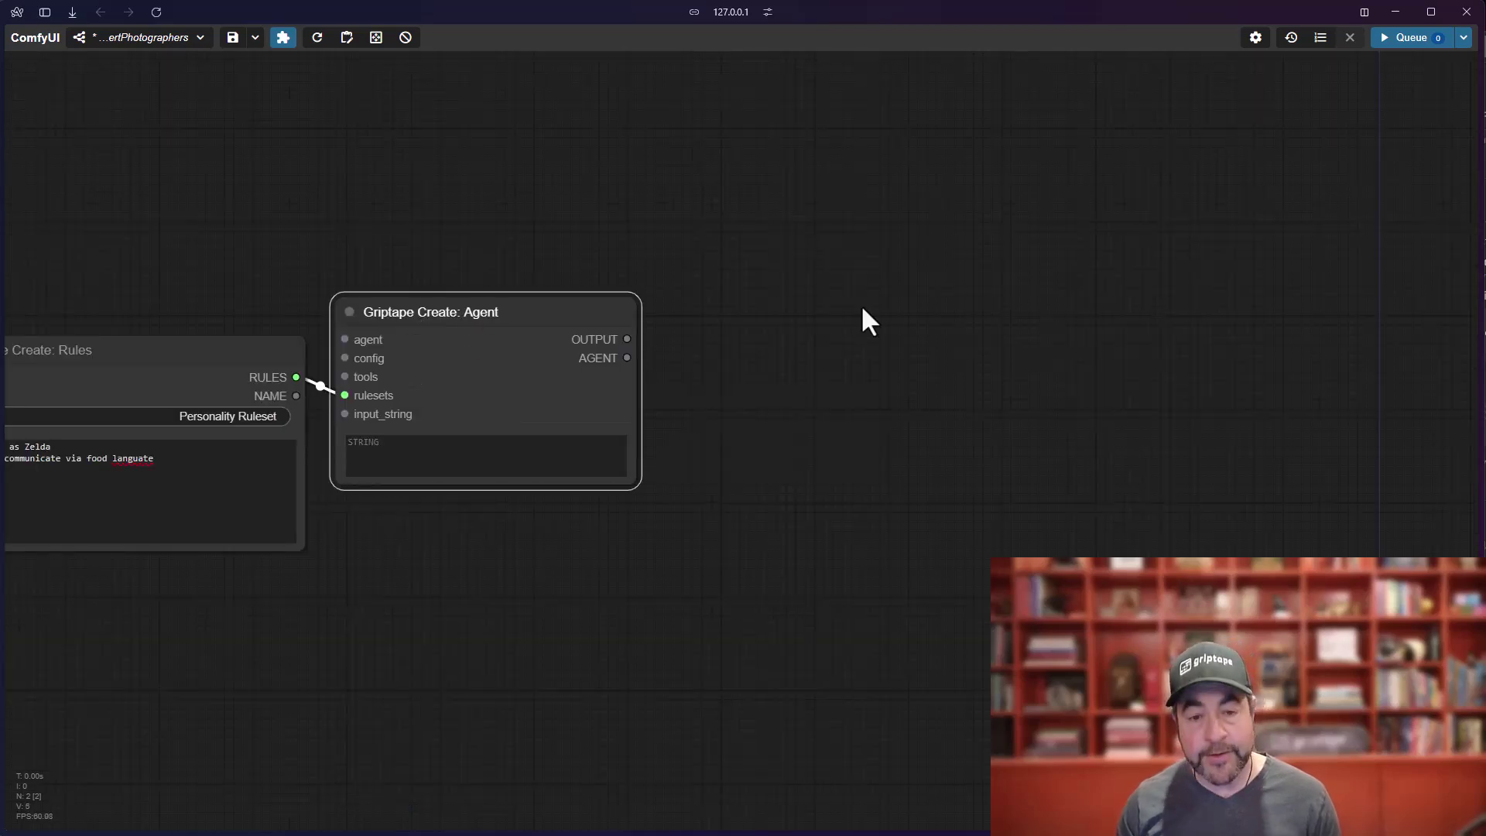
pyautogui.hotkey('ctrl', 'c')
pyautogui.hotkey('ctrl', 'v')
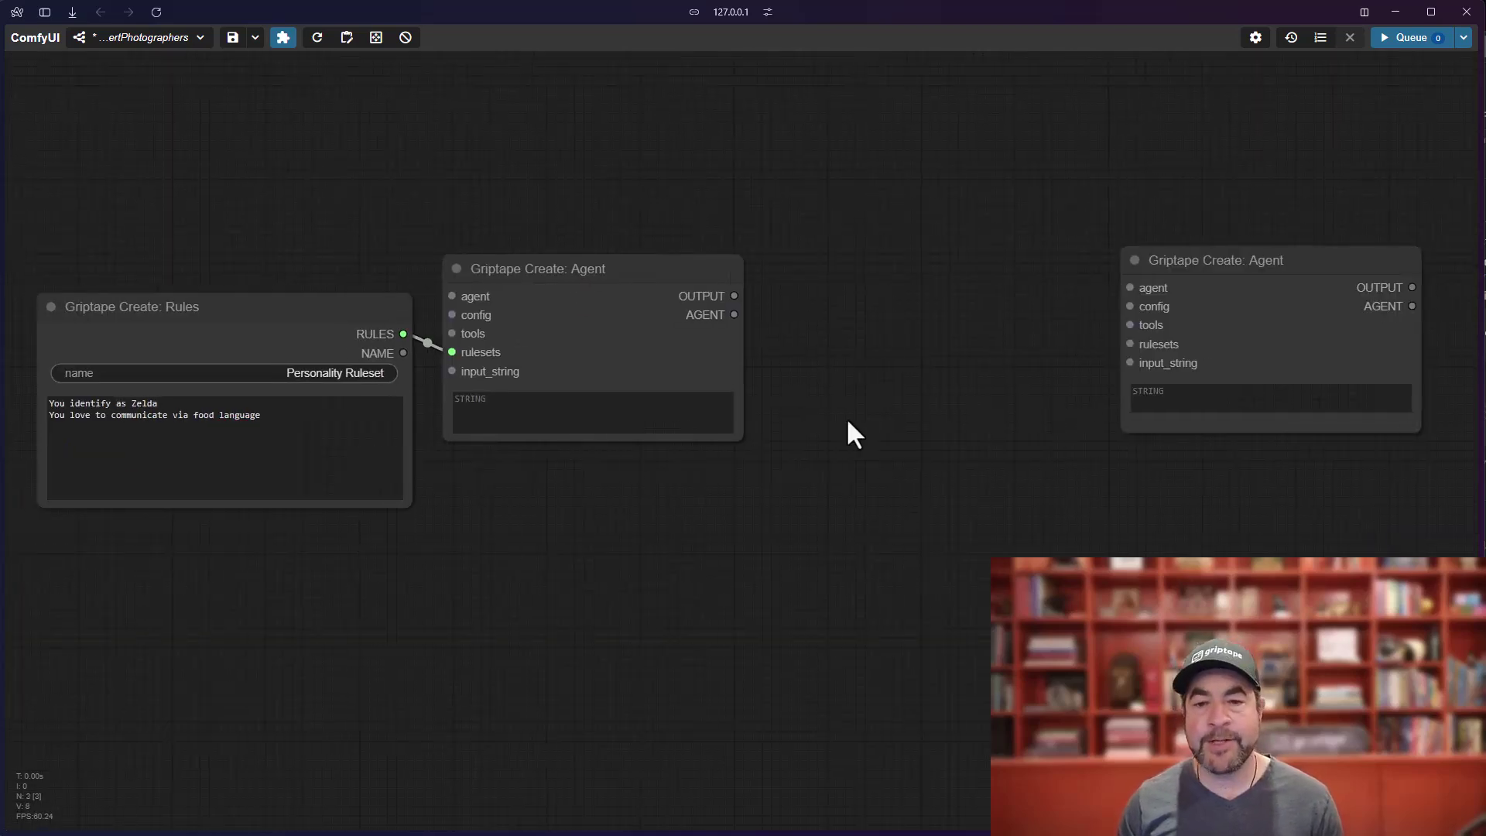
# Add a Griptape Convert: Agent to Tool node between the two agents, moving the second agent farther away to make room.
pyautogui.scroll(2, 849, 426)
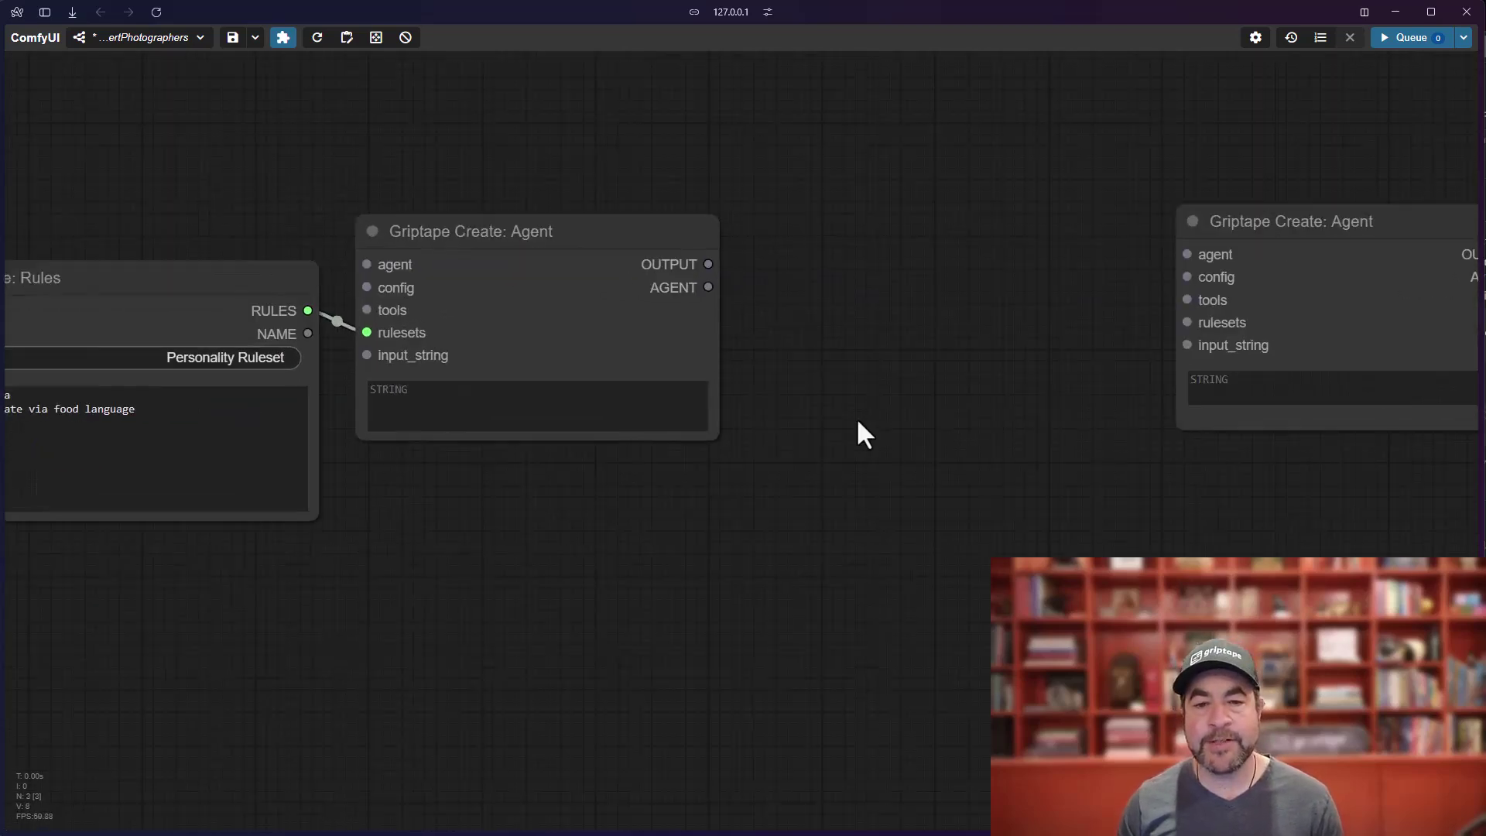
pyautogui.moveTo(857, 421); pyautogui.dragTo(671, 446)
pyautogui.moveTo(435, 266); pyautogui.dragTo(432, 257)
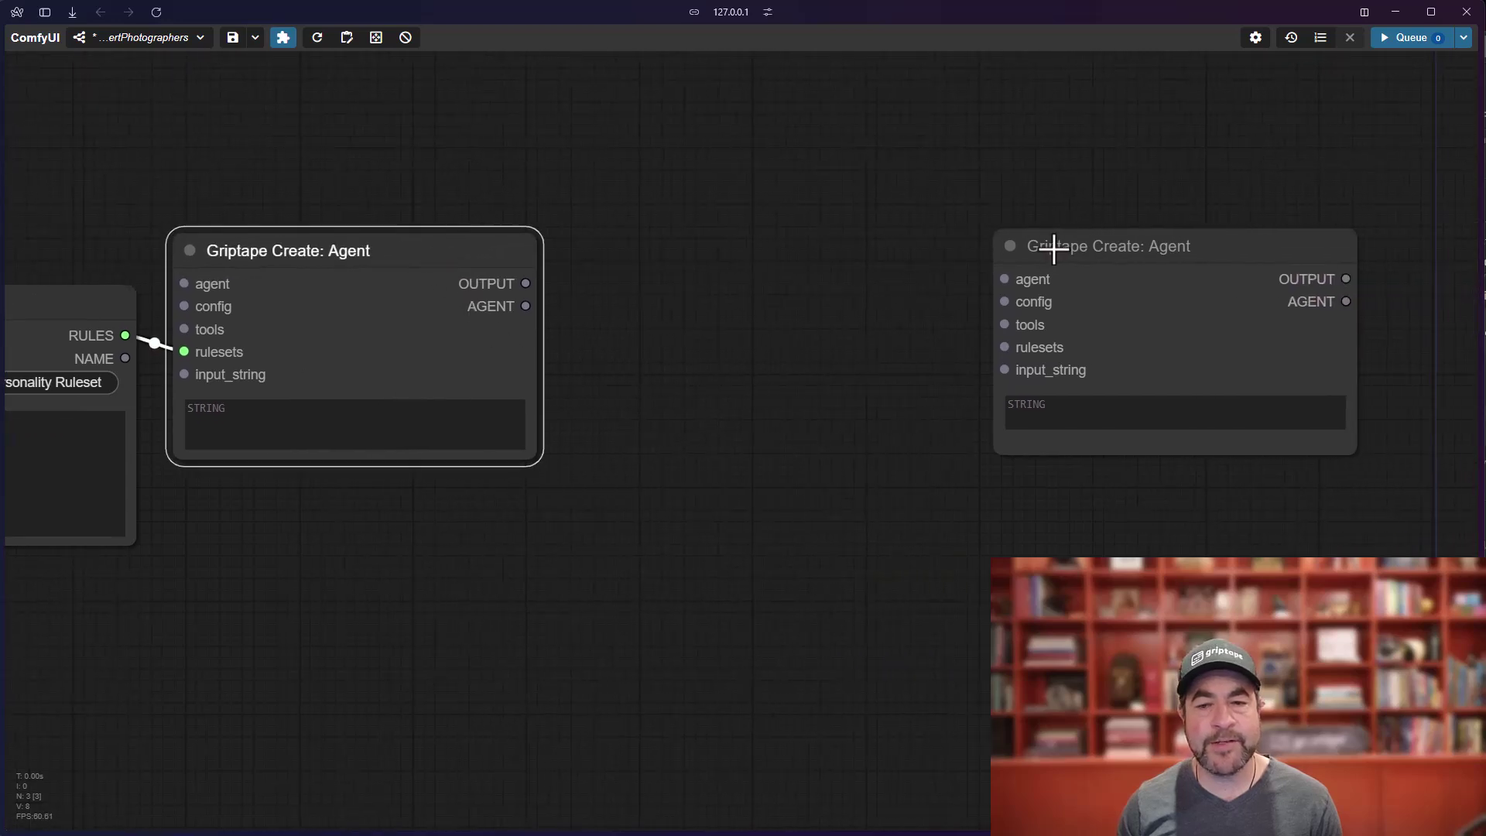
pyautogui.click(1125, 253)
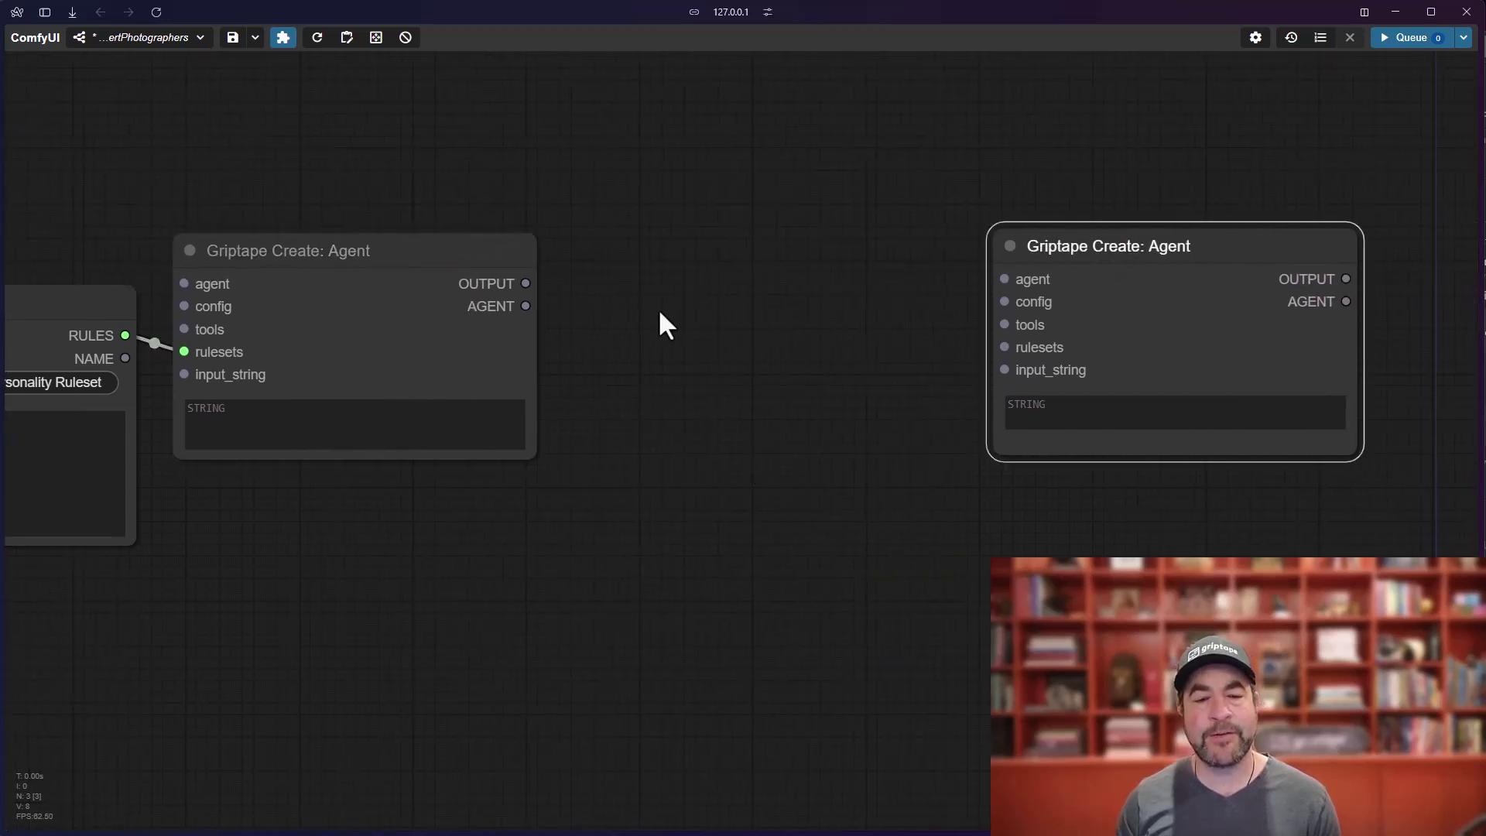
pyautogui.rightClick(306, 531)
pyautogui.click(331, 538)
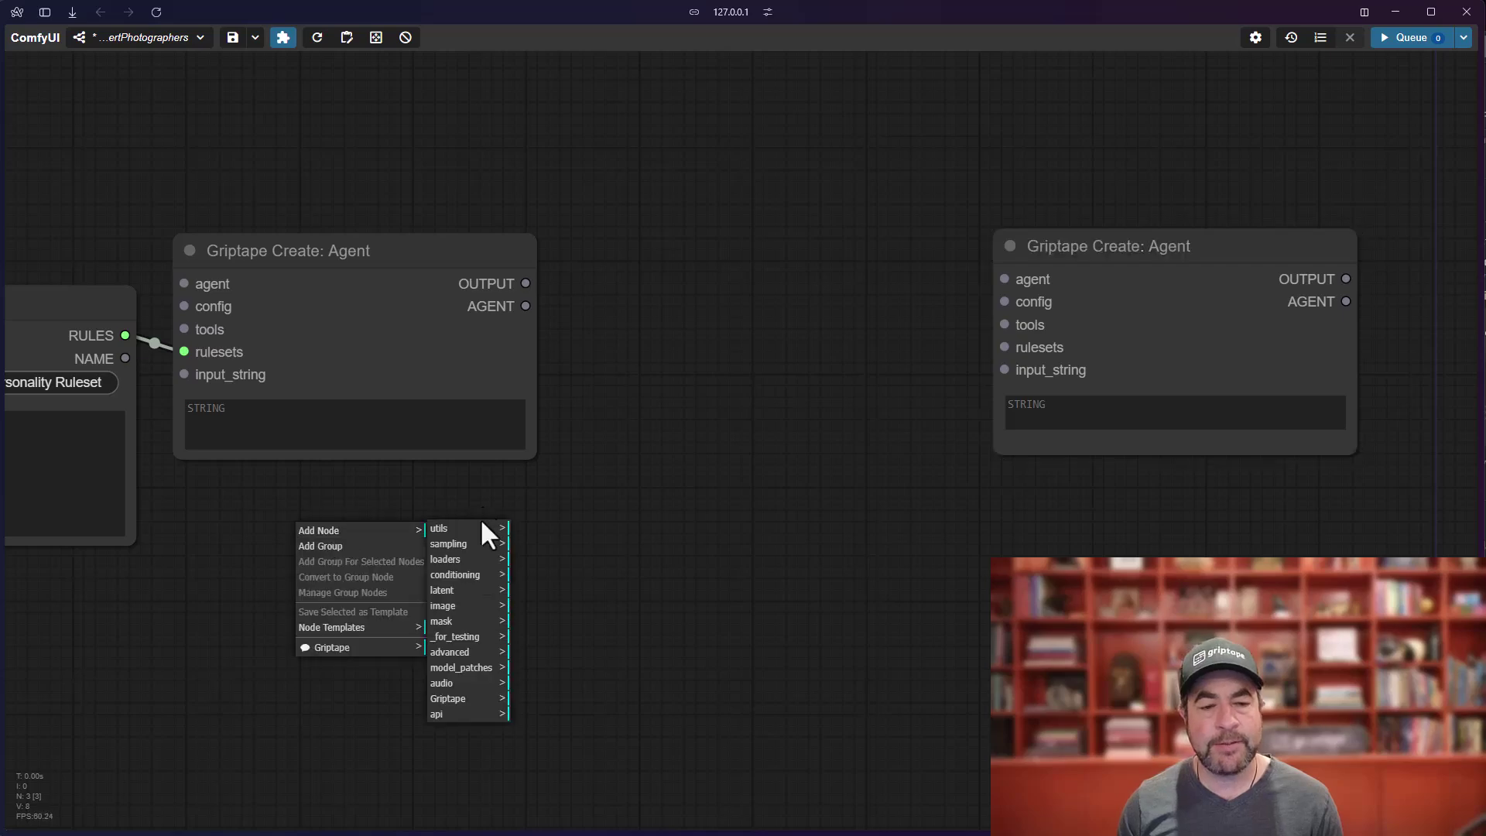
pyautogui.click(446, 699)
pyautogui.click(529, 530)
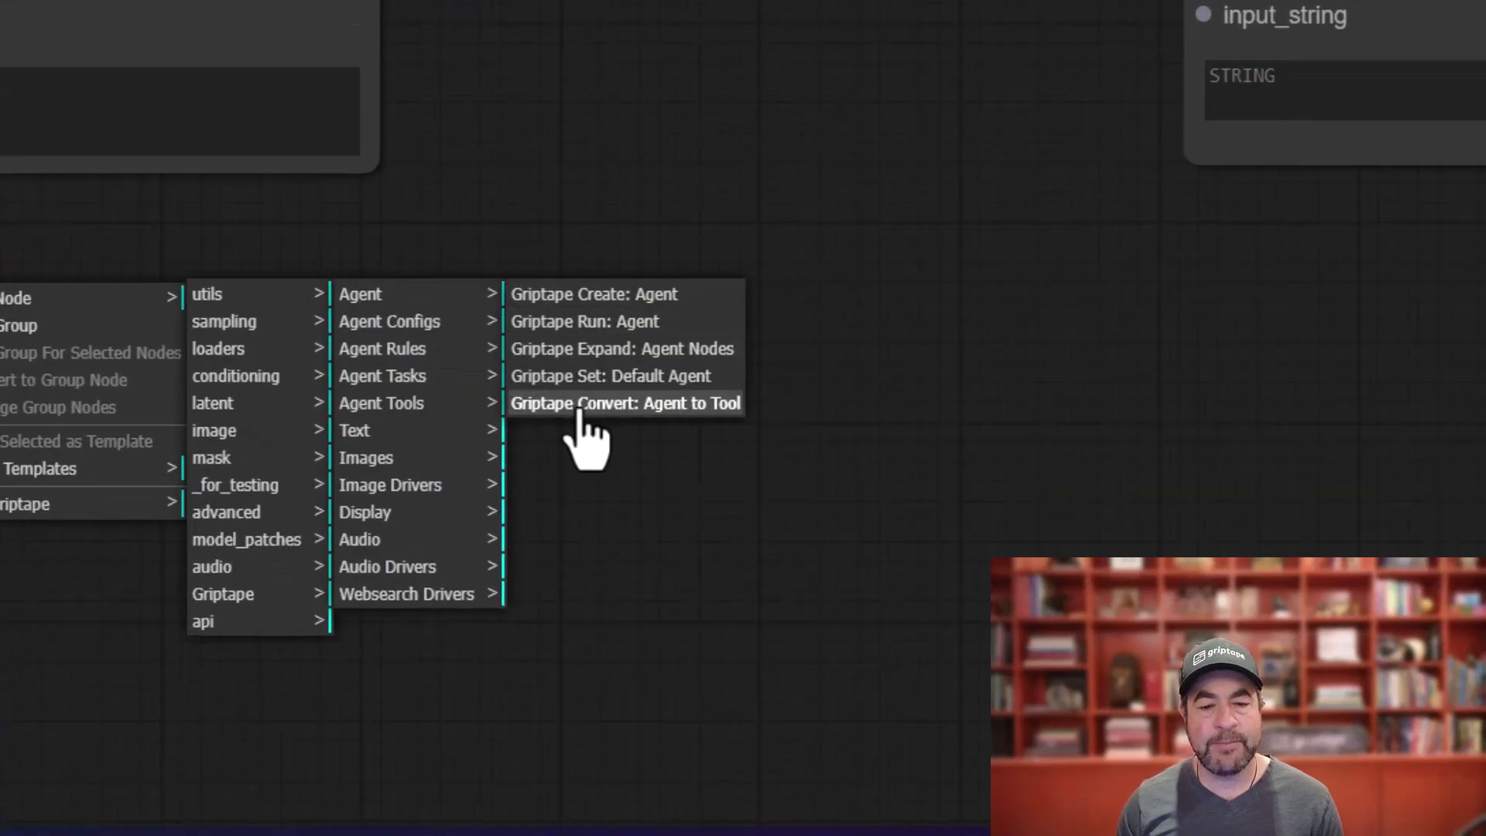
pyautogui.click(581, 408)
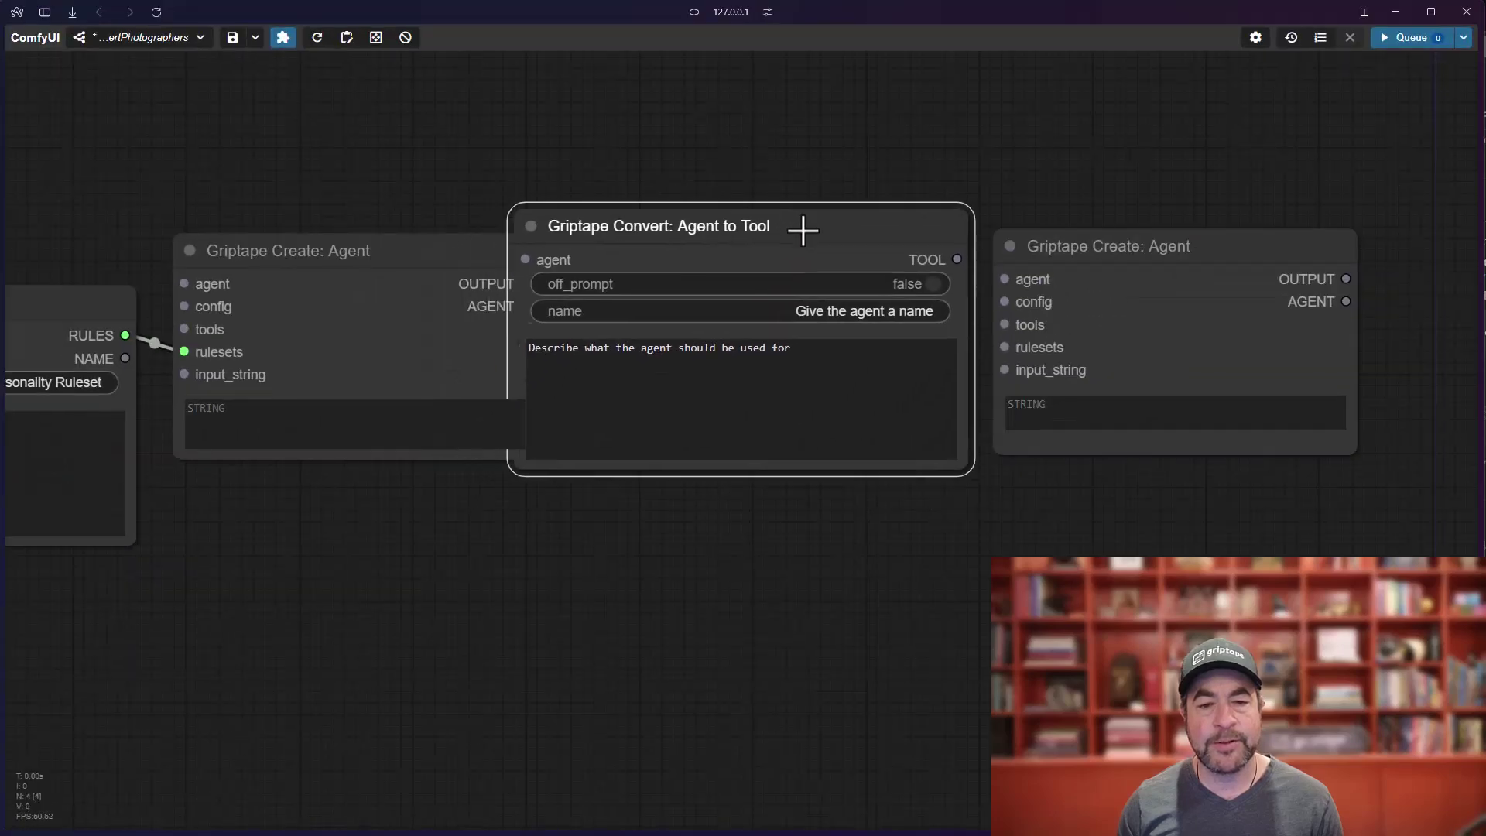
pyautogui.moveTo(1119, 246); pyautogui.dragTo(1218, 243)
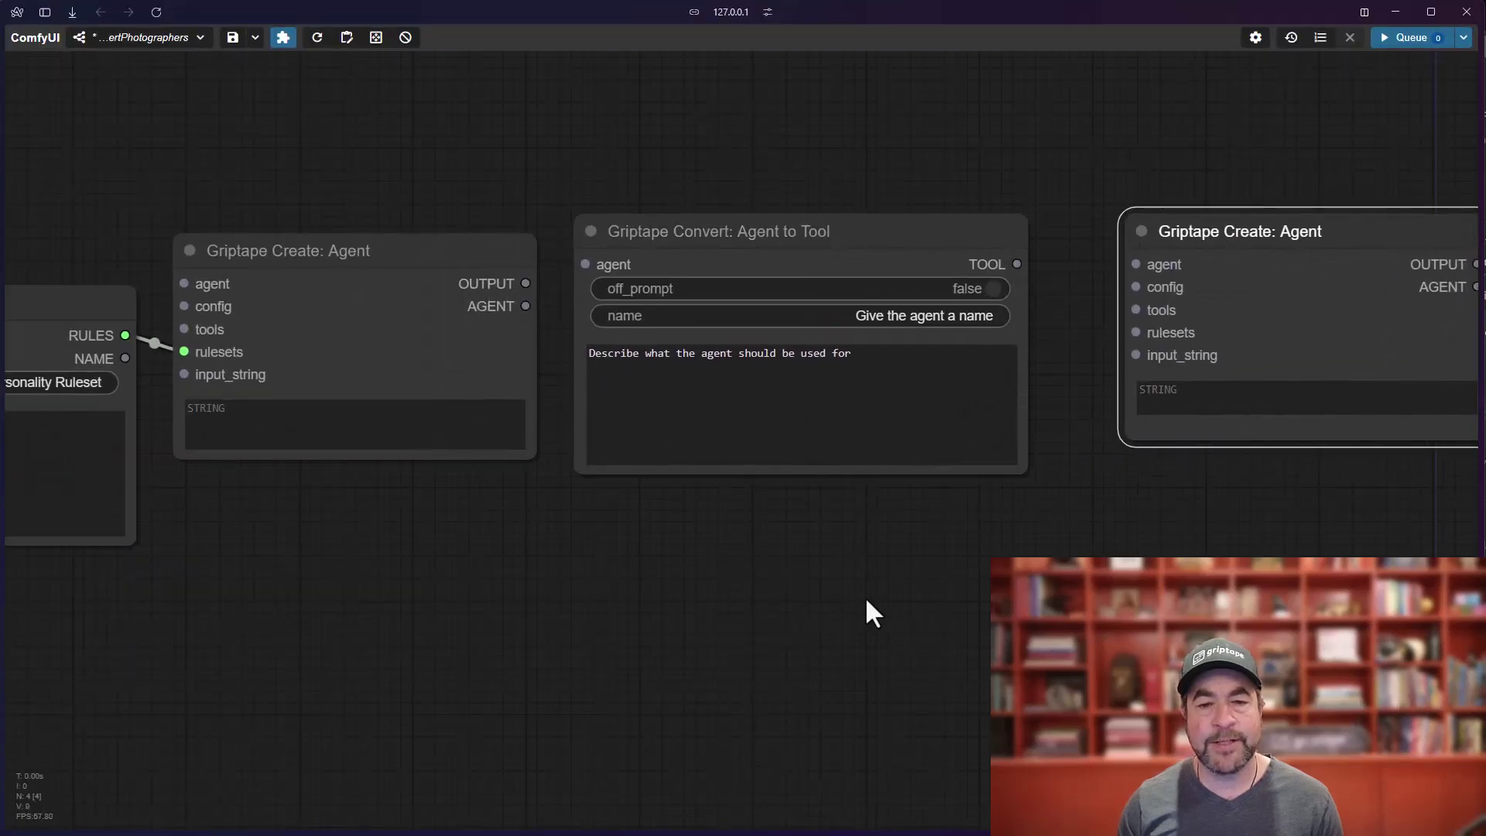
# Connect the first agent's AGENT output to the converter's agent input and the converter's TOOL output to the second agent's tools input.
pyautogui.scroll(3, 861, 598)
pyautogui.moveTo(817, 621); pyautogui.dragTo(799, 758)
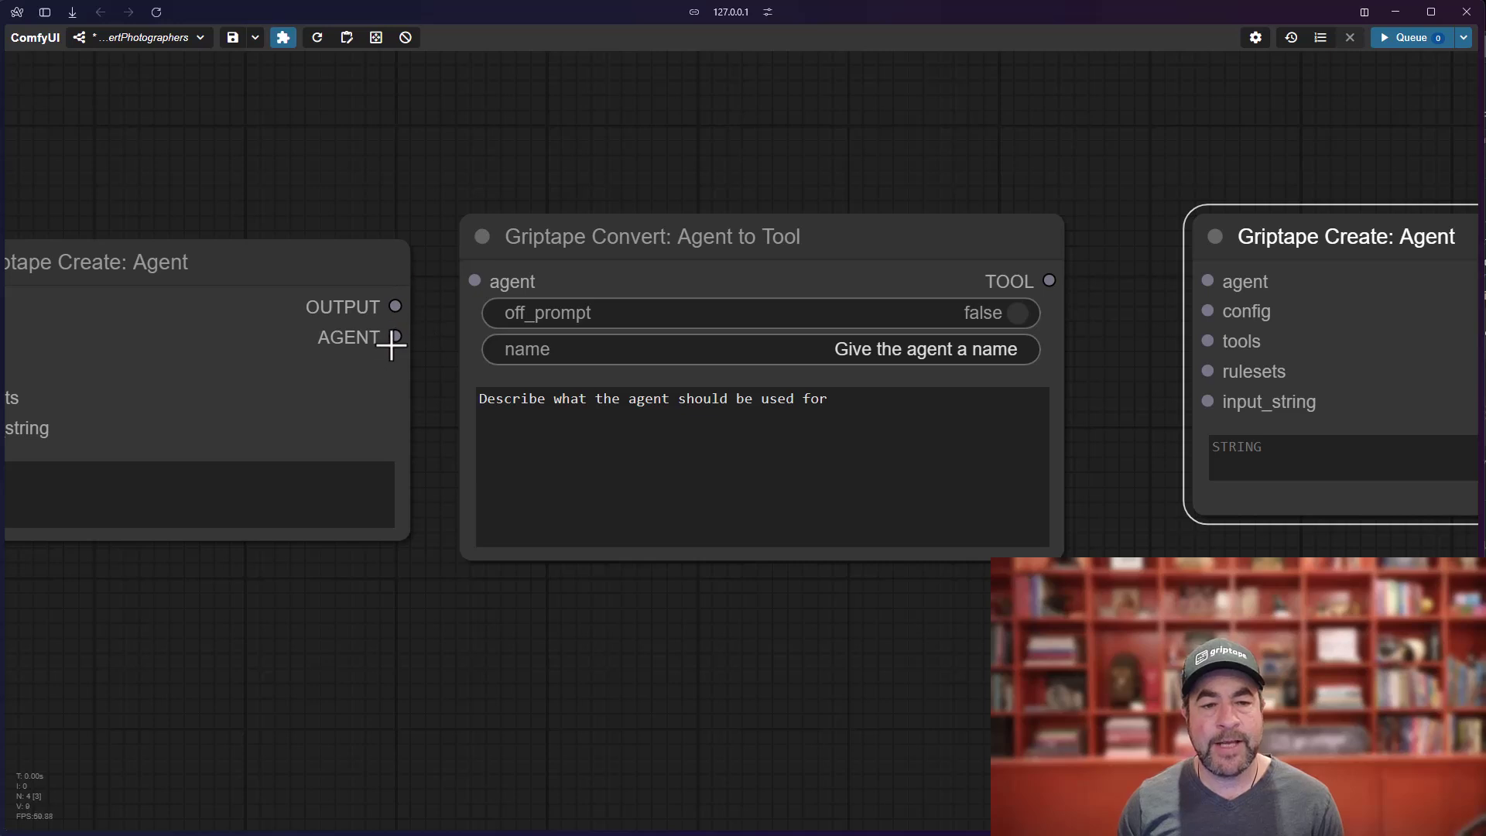
pyautogui.moveTo(395, 336); pyautogui.dragTo(467, 285)
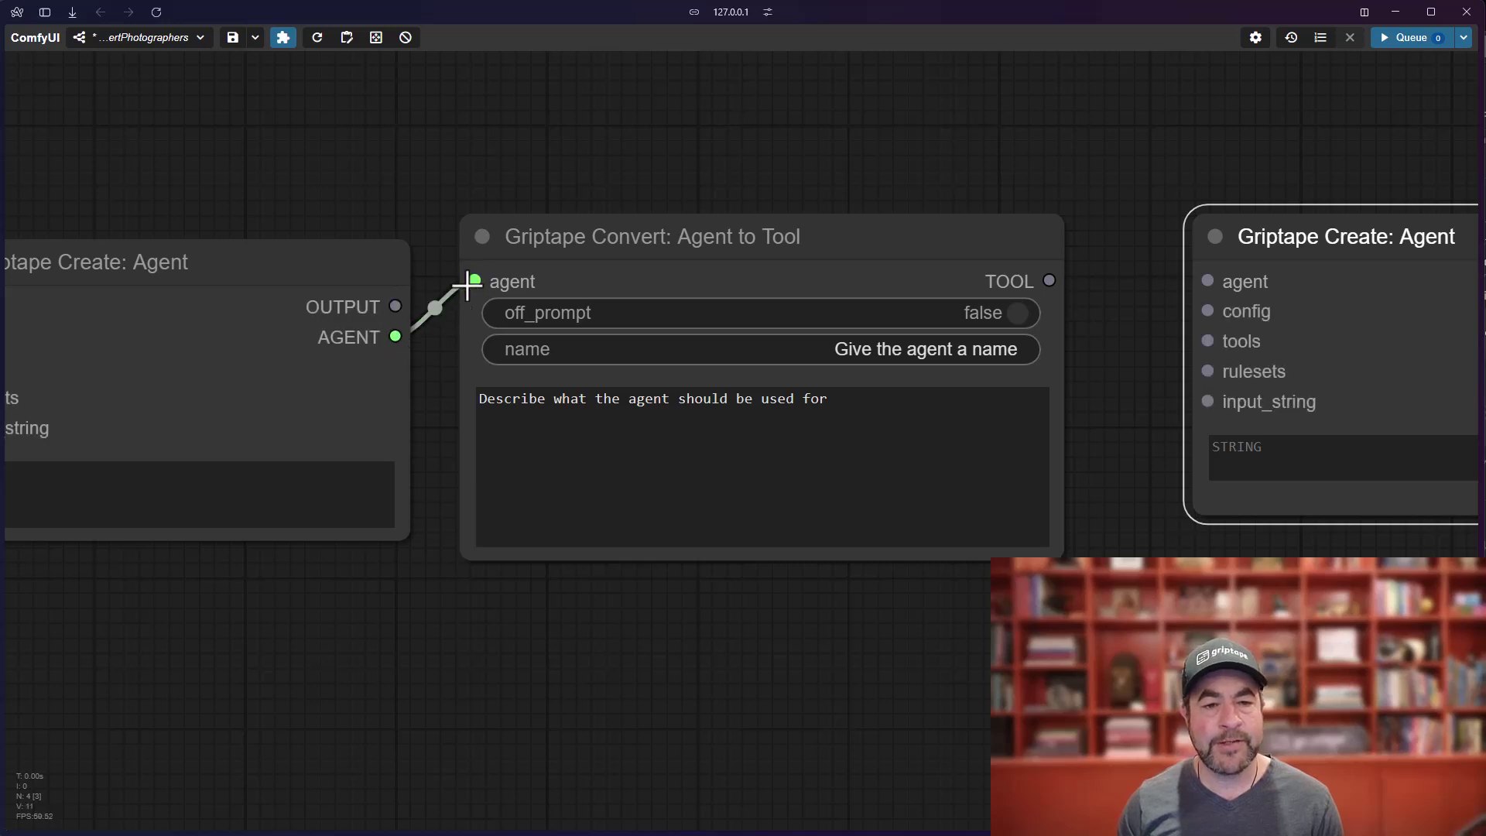
pyautogui.moveTo(743, 236); pyautogui.dragTo(750, 248)
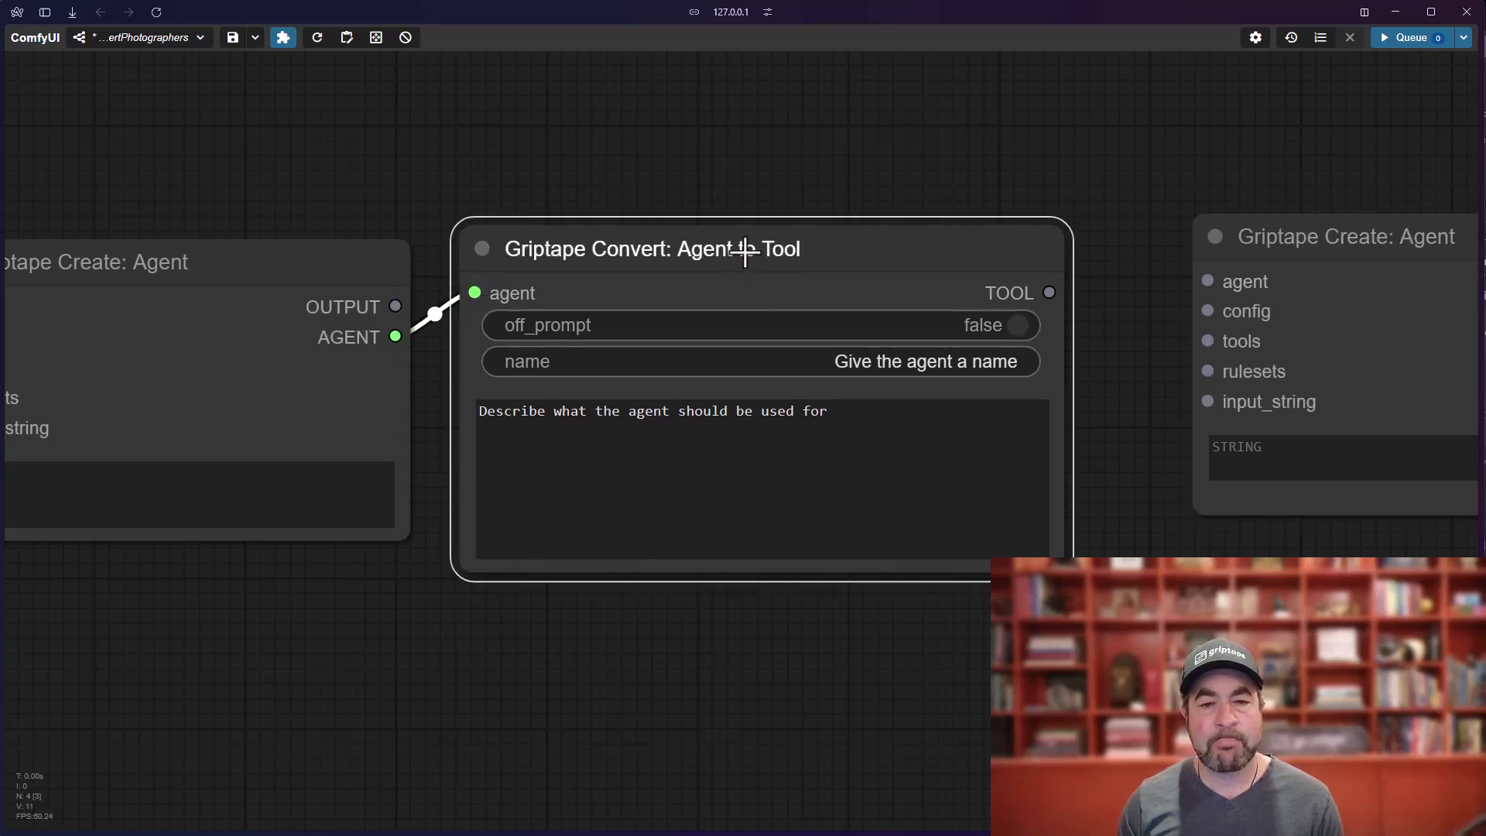
pyautogui.moveTo(1063, 298); pyautogui.dragTo(1207, 342)
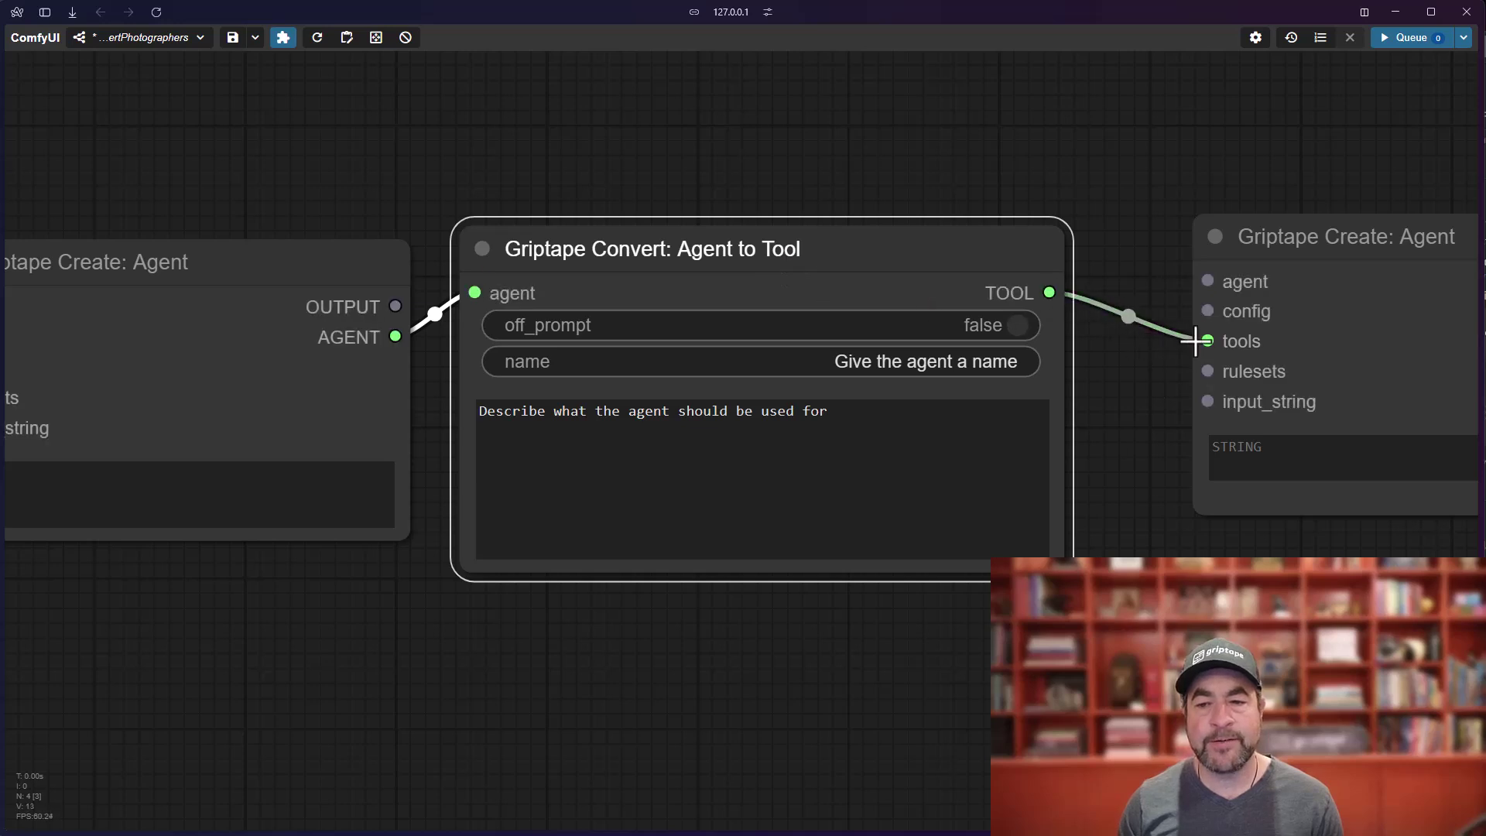
pyautogui.moveTo(874, 393); pyautogui.dragTo(902, 395)
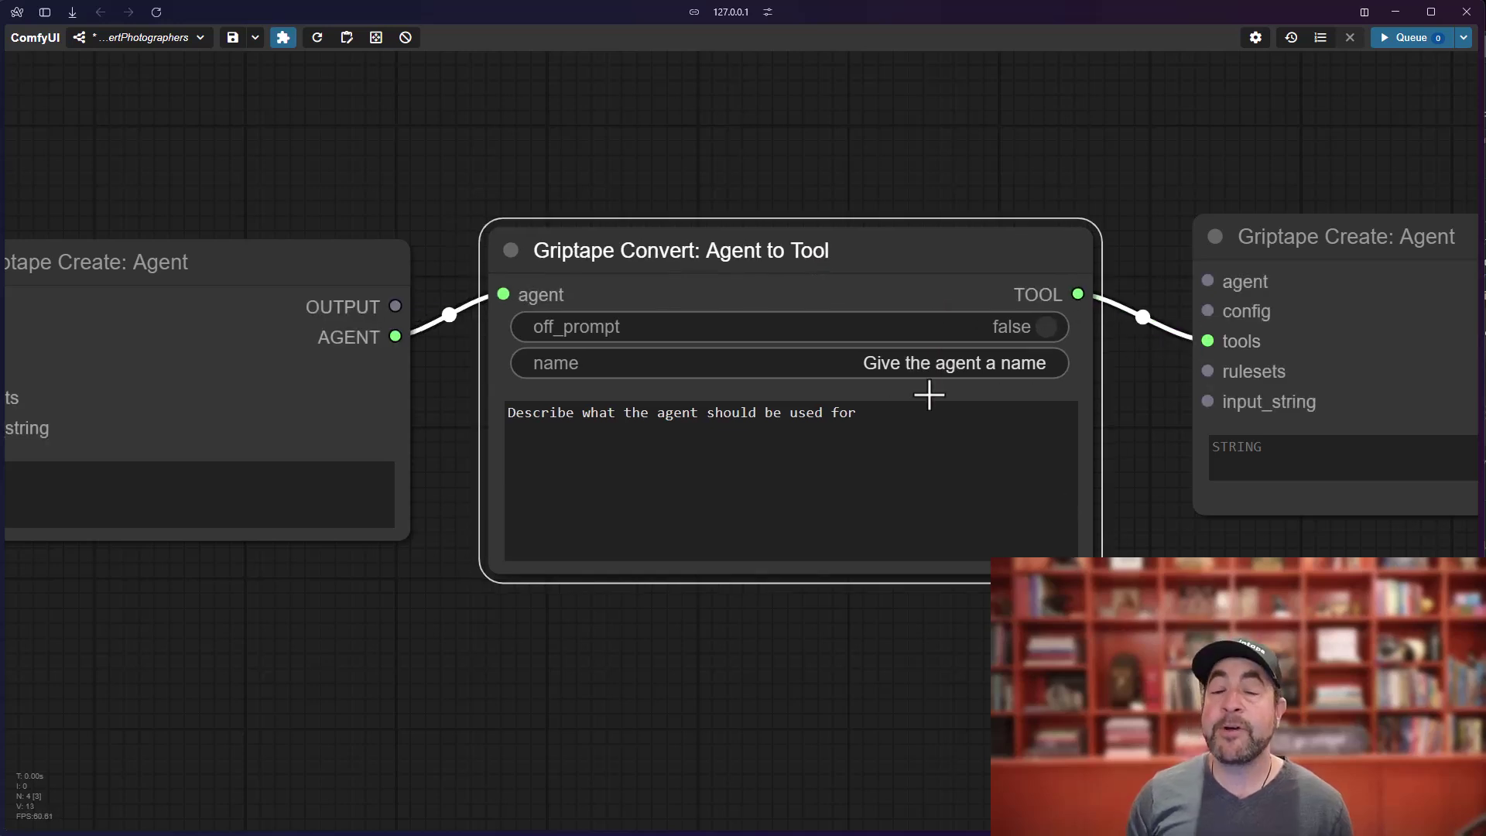
# Name the Agent to Tool node "Zelda Agent" and replace its description with "Can be used to describe food recipes.".
pyautogui.click(895, 366)
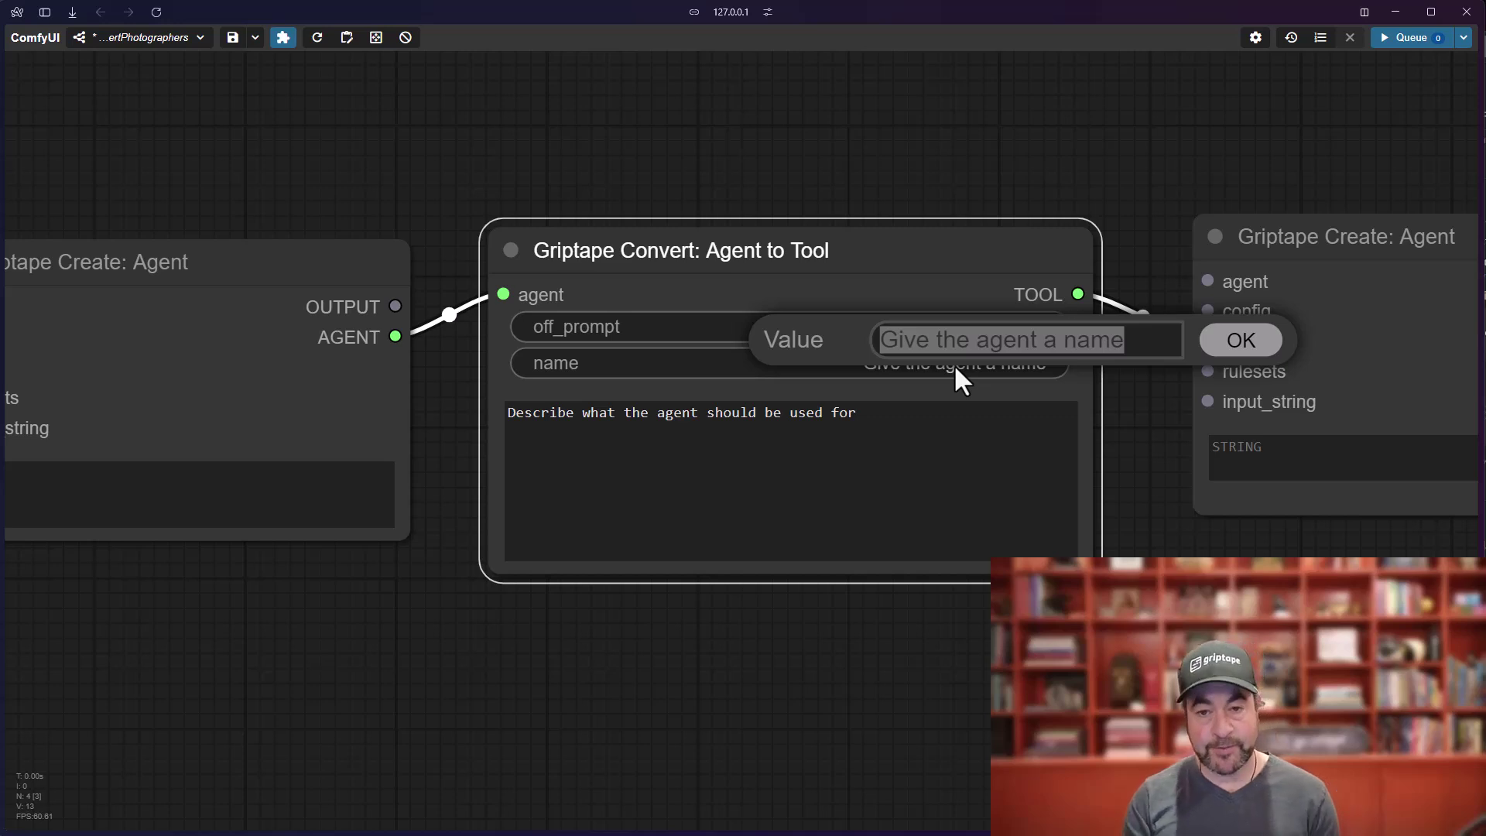
pyautogui.write('Zelda Agent')
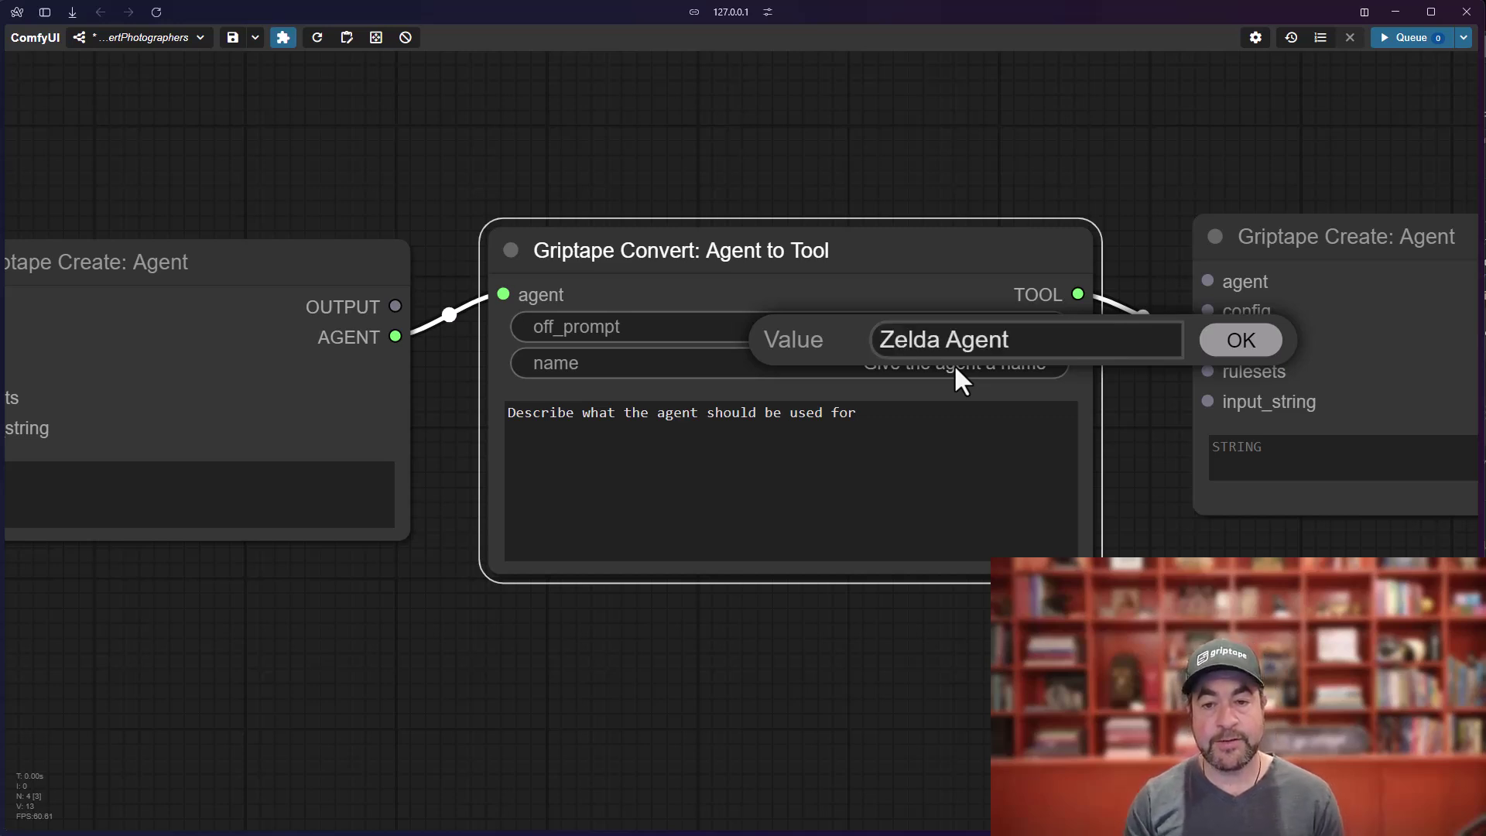
pyautogui.press('Return')
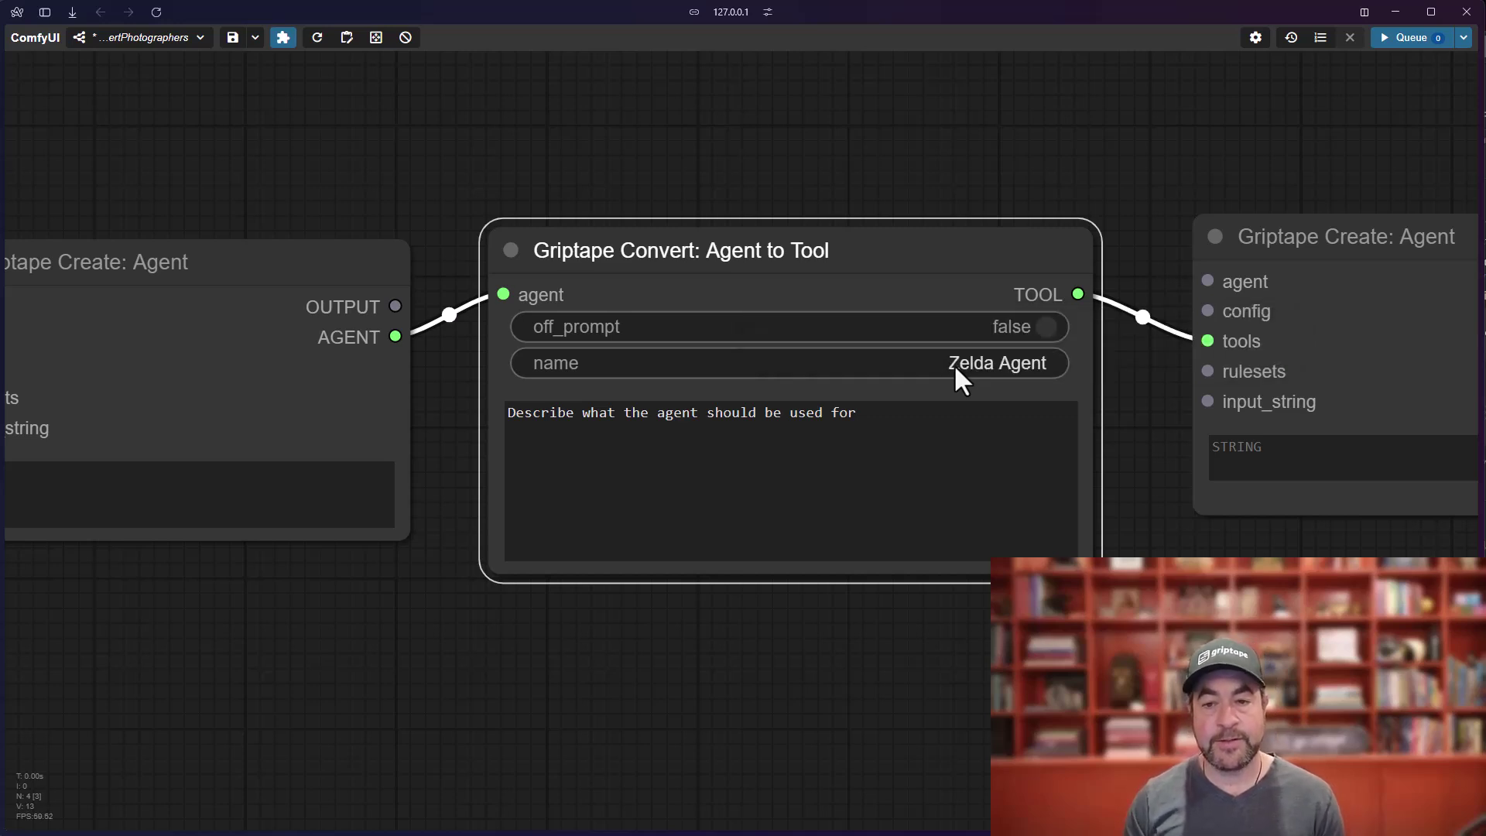
pyautogui.tripleClick(610, 419)
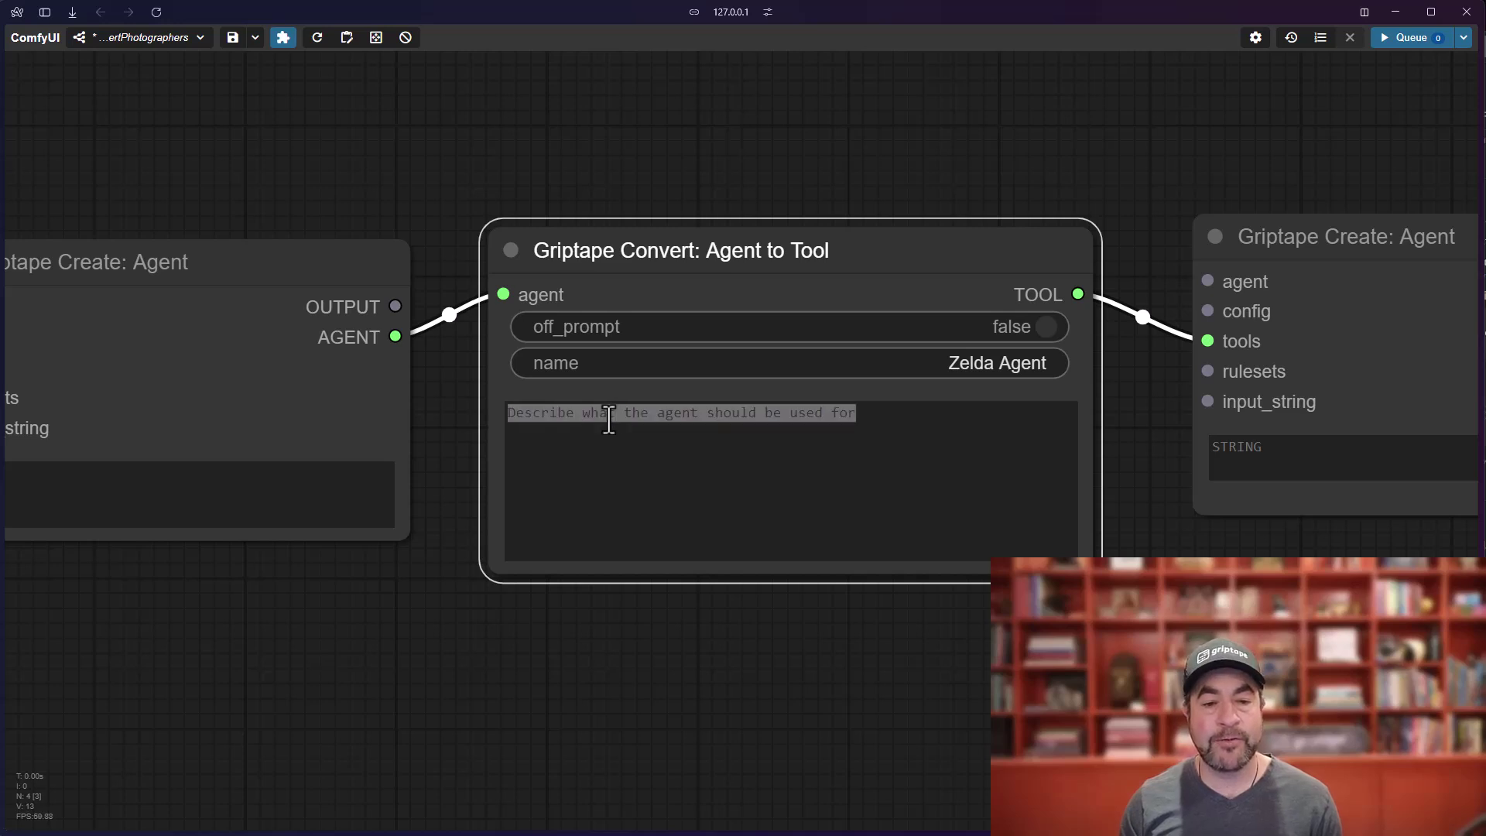
pyautogui.write('Can be use')
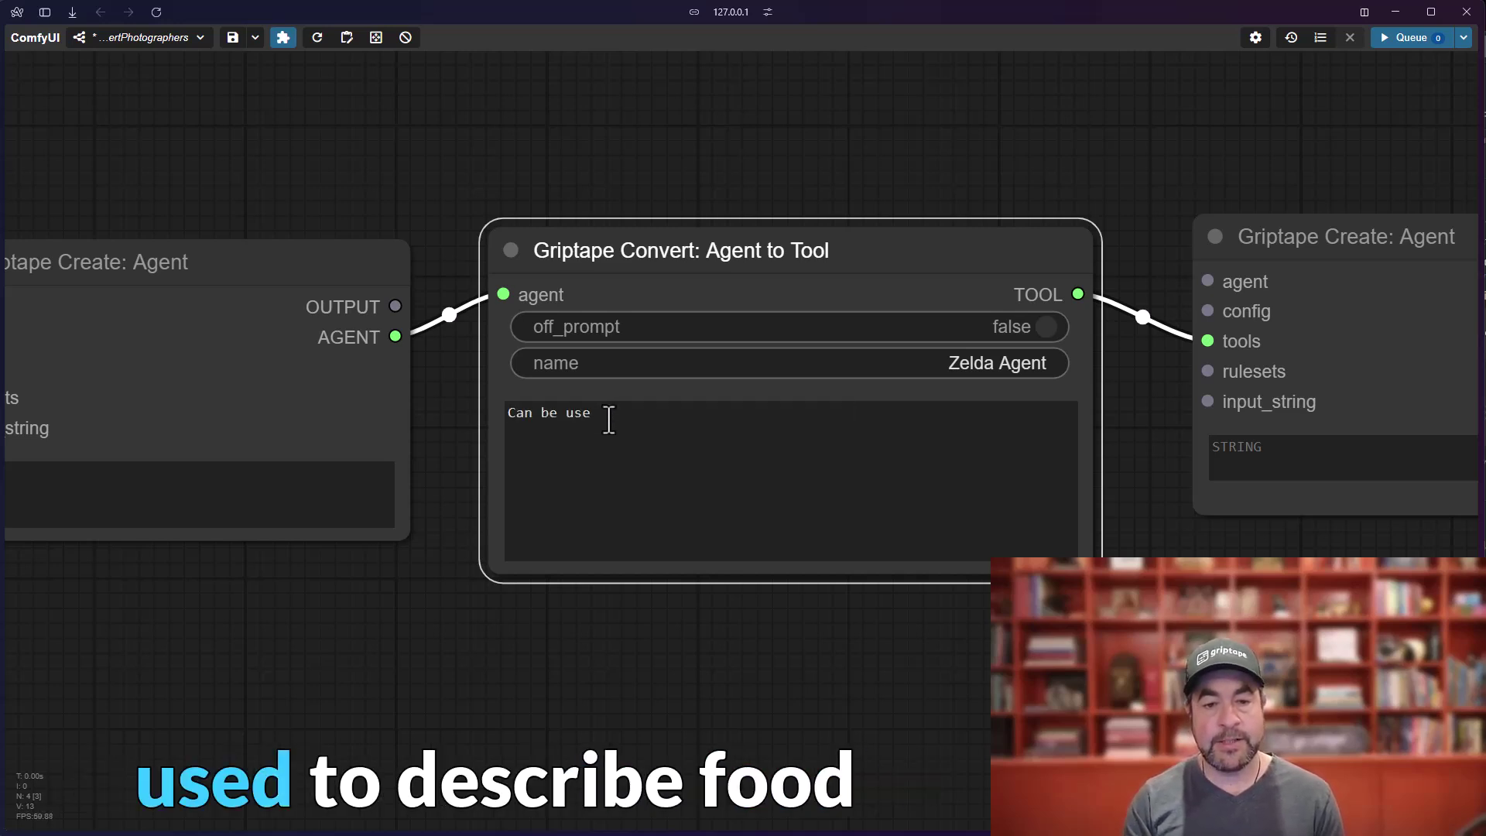
pyautogui.write('d to desc')
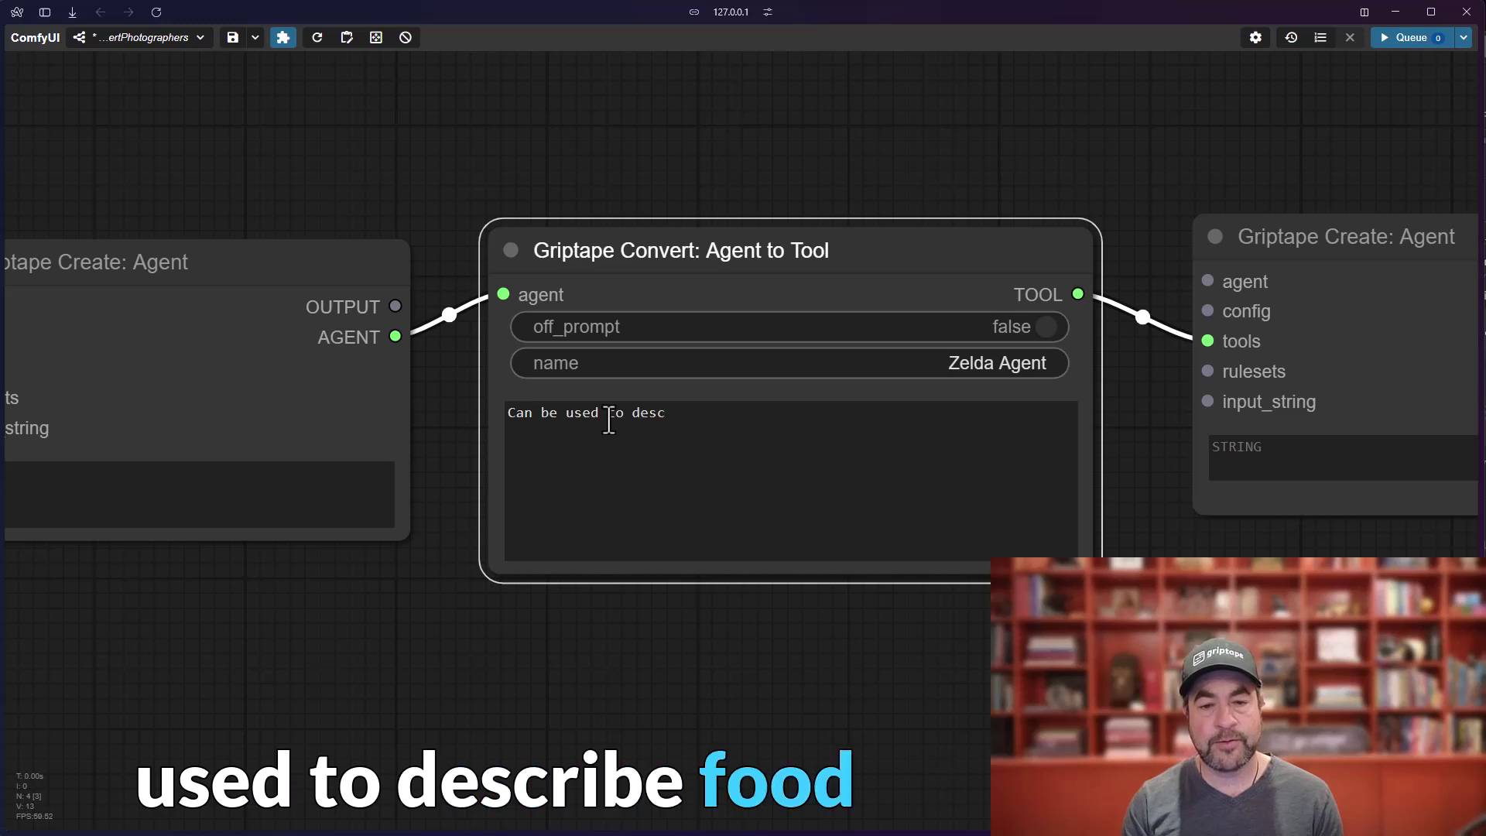
pyautogui.write('ribe food reci')
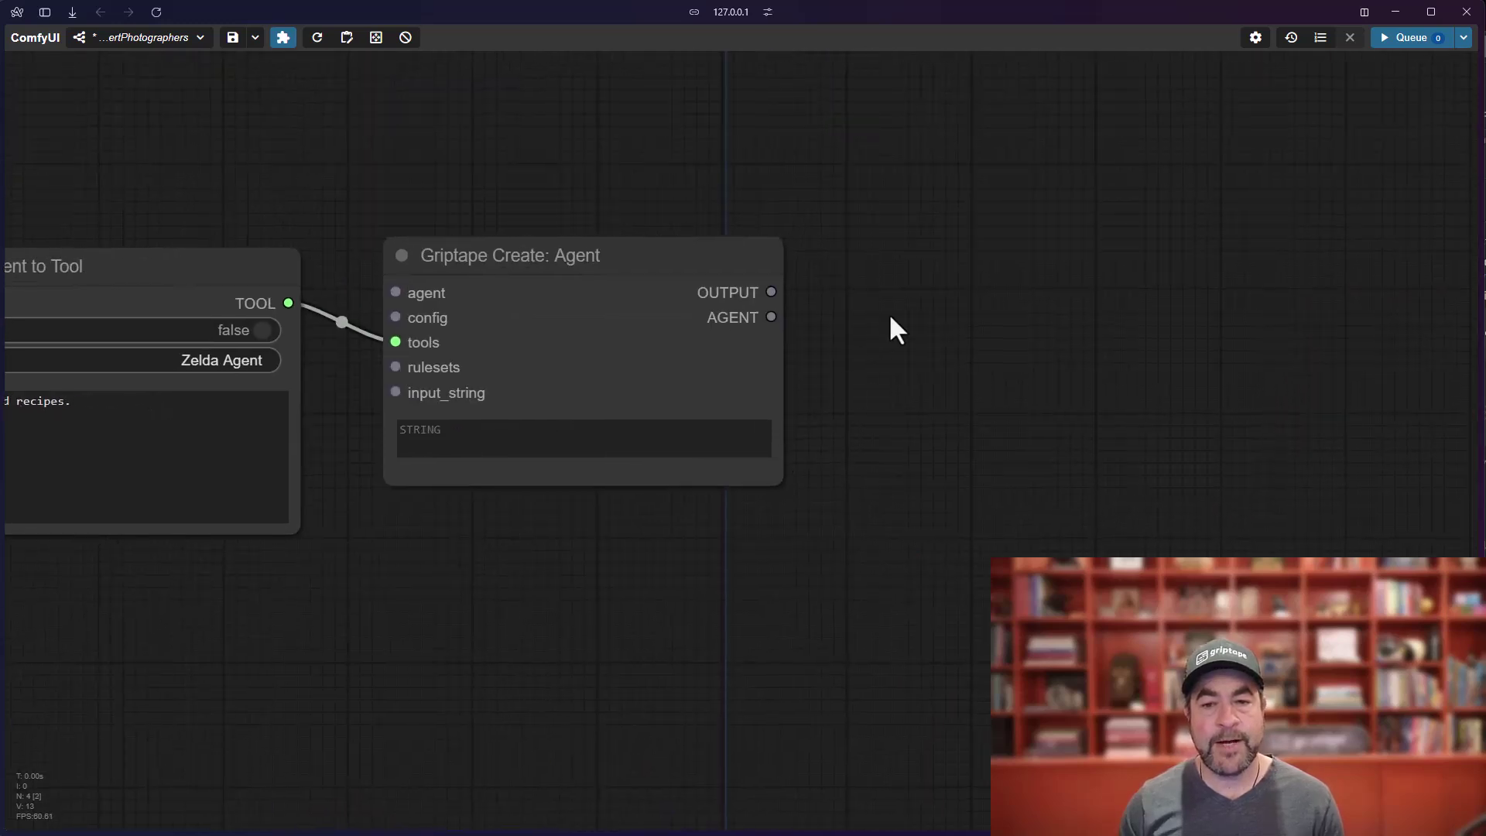
# Add a Griptape Display: Text node beyond the second agent and connect the agent's OUTPUT to its INPUT.
pyautogui.doubleClick(943, 297)
pyautogui.write('d')
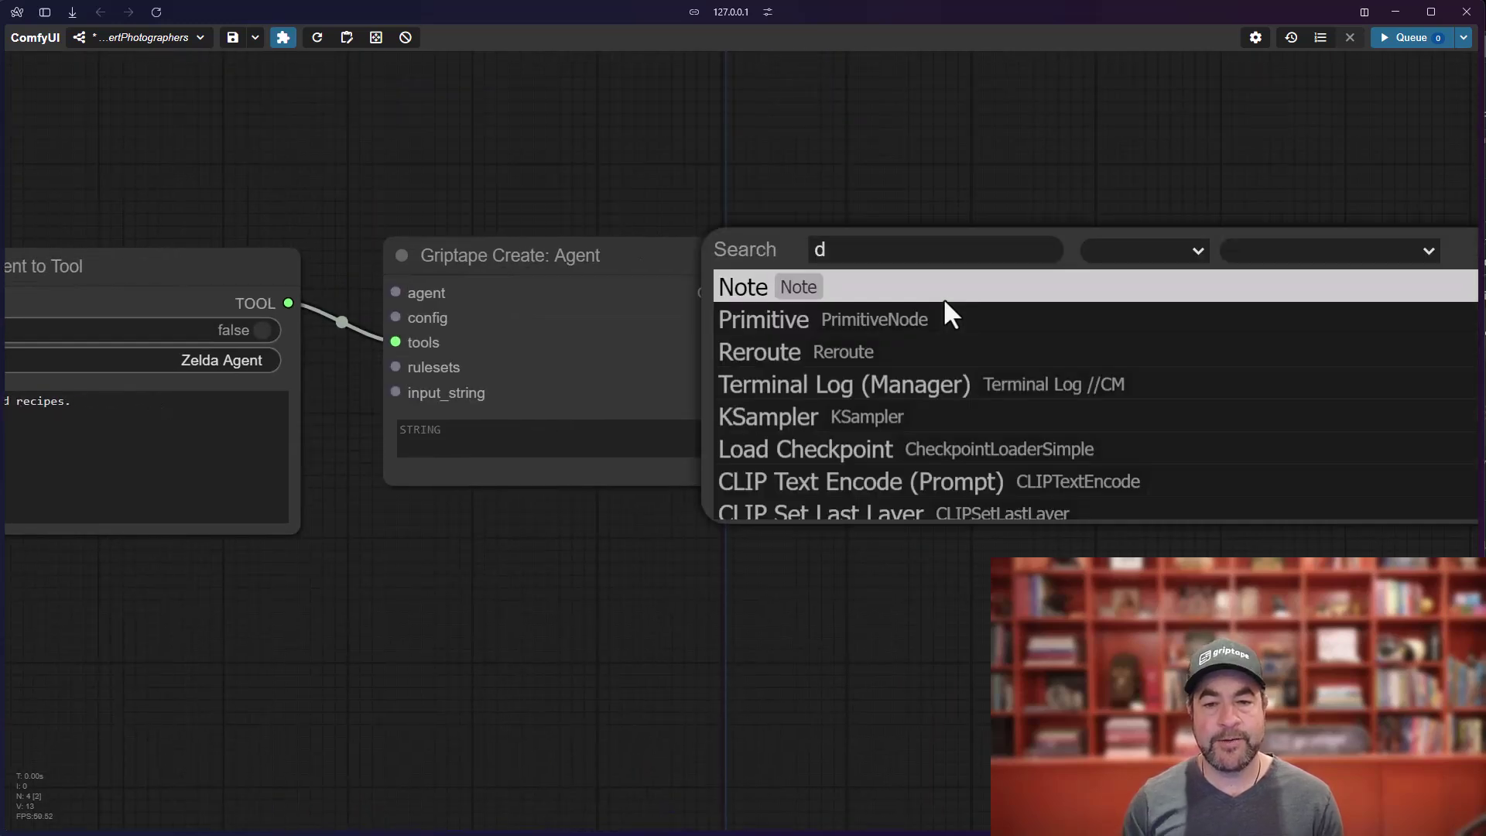
pyautogui.write('isplay')
pyautogui.click(959, 346)
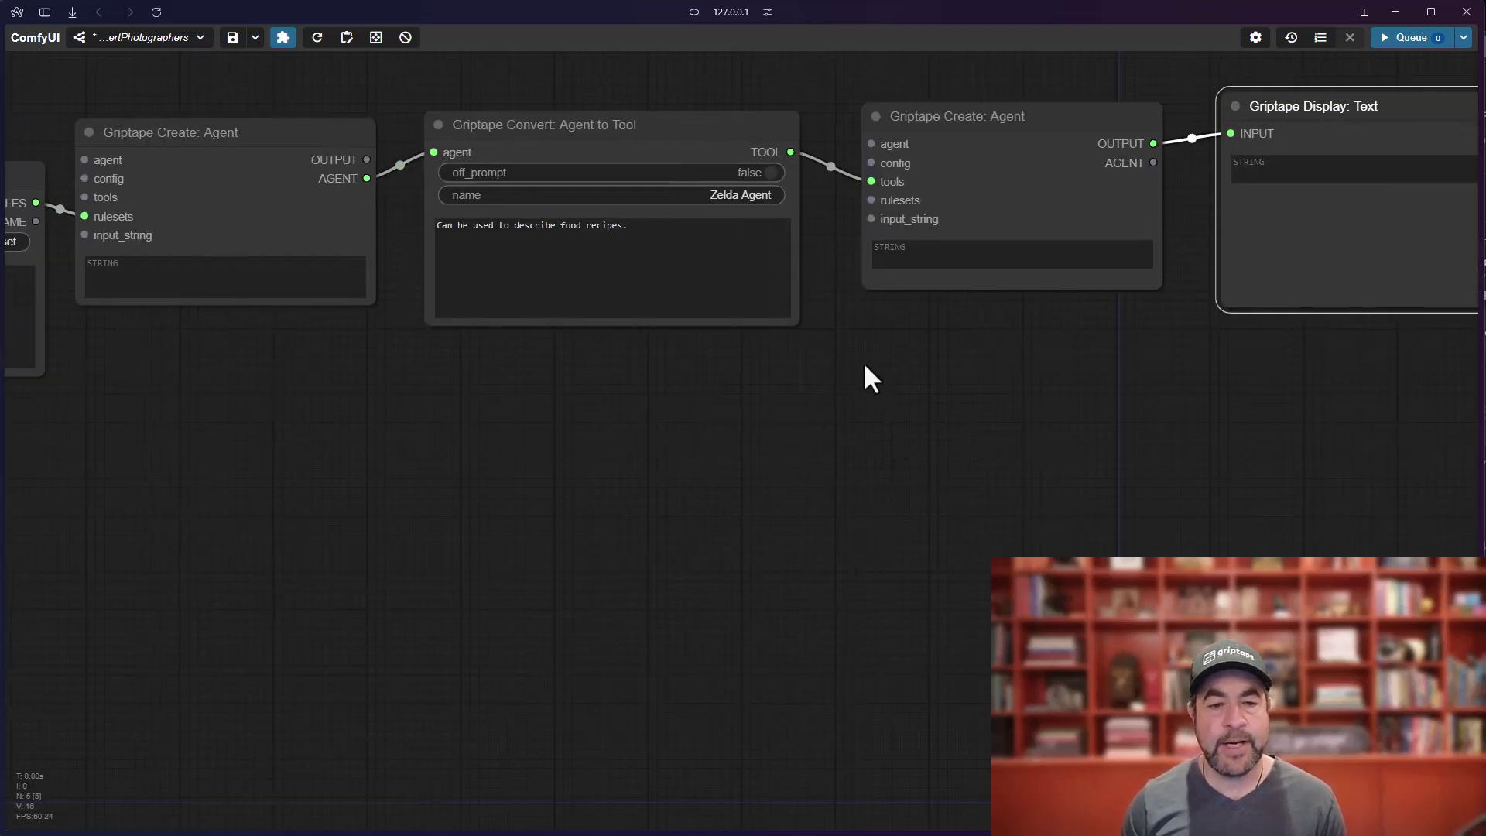
# Select the Rules, first Create: Agent and Agent to Tool nodes and enclose them in a group.
pyautogui.moveTo(865, 366); pyautogui.dragTo(1059, 458)
pyautogui.moveTo(735, 468); pyautogui.dragTo(957, 472)
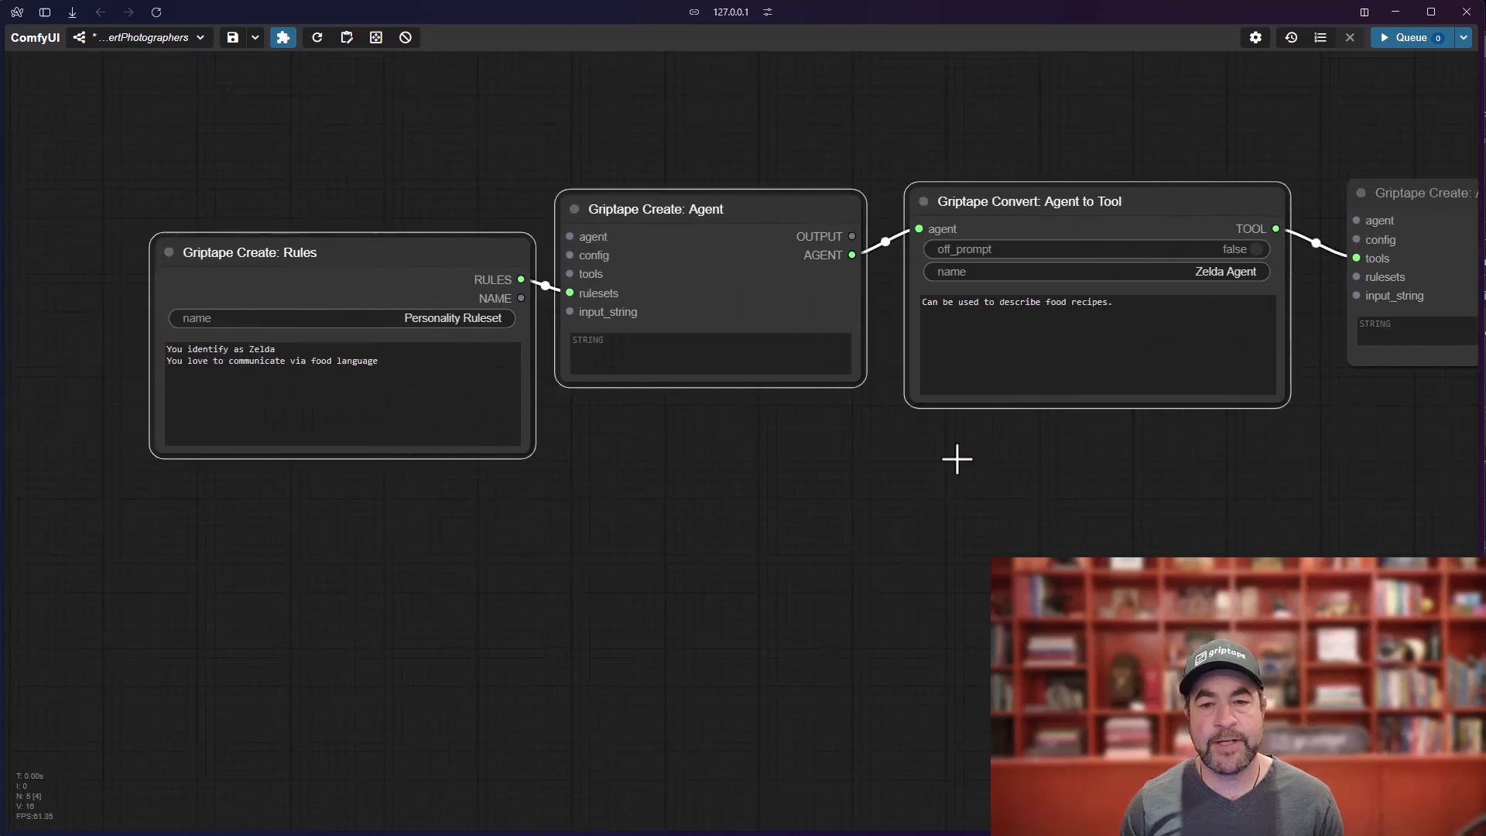
pyautogui.rightClick(660, 459)
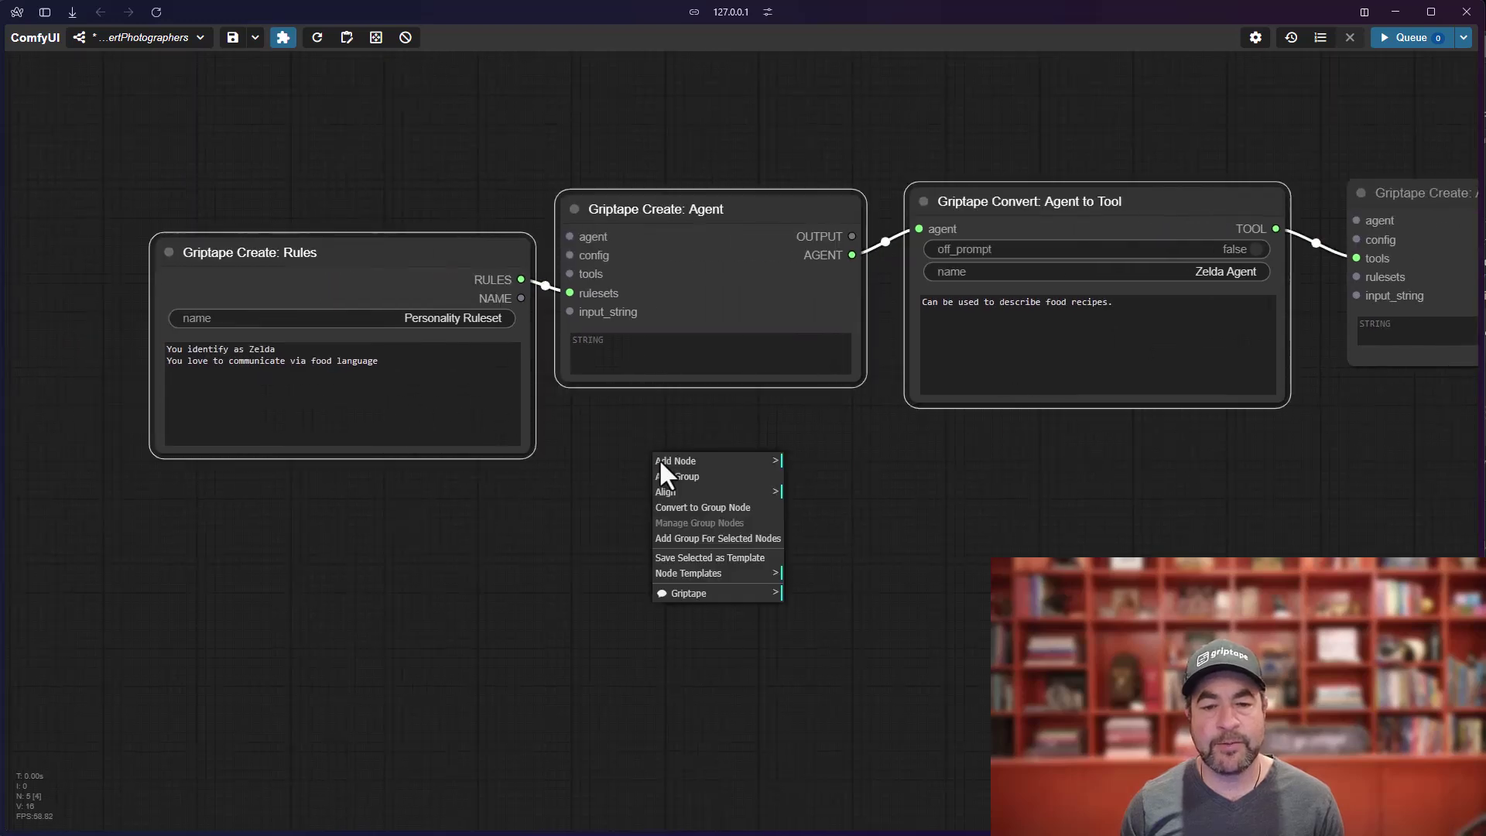
pyautogui.click(706, 539)
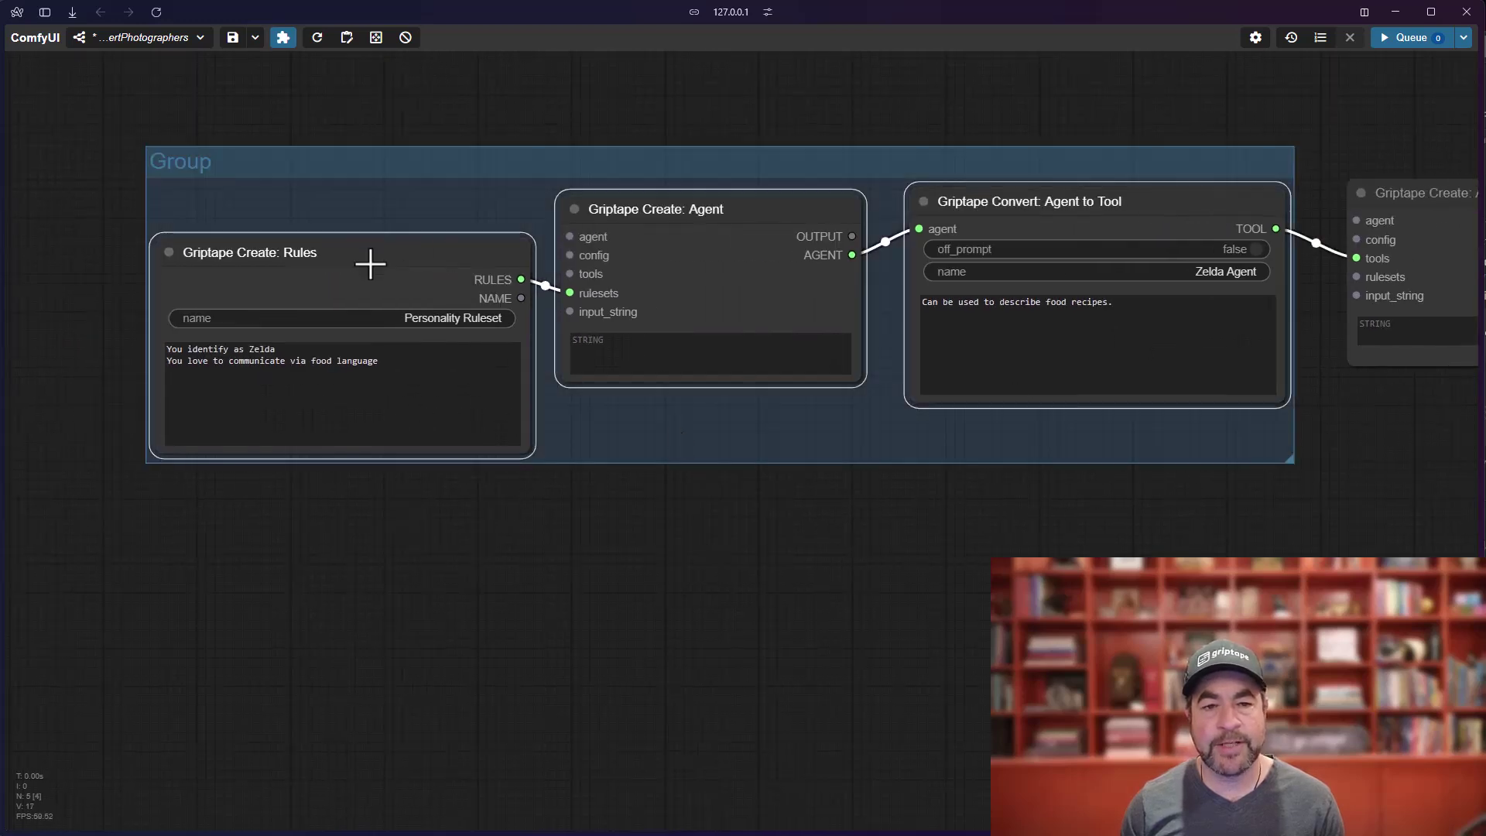
# Title the new group "Zelda" and move it slightly farther from the second agent.
pyautogui.click(342, 180)
pyautogui.rightClick(356, 165)
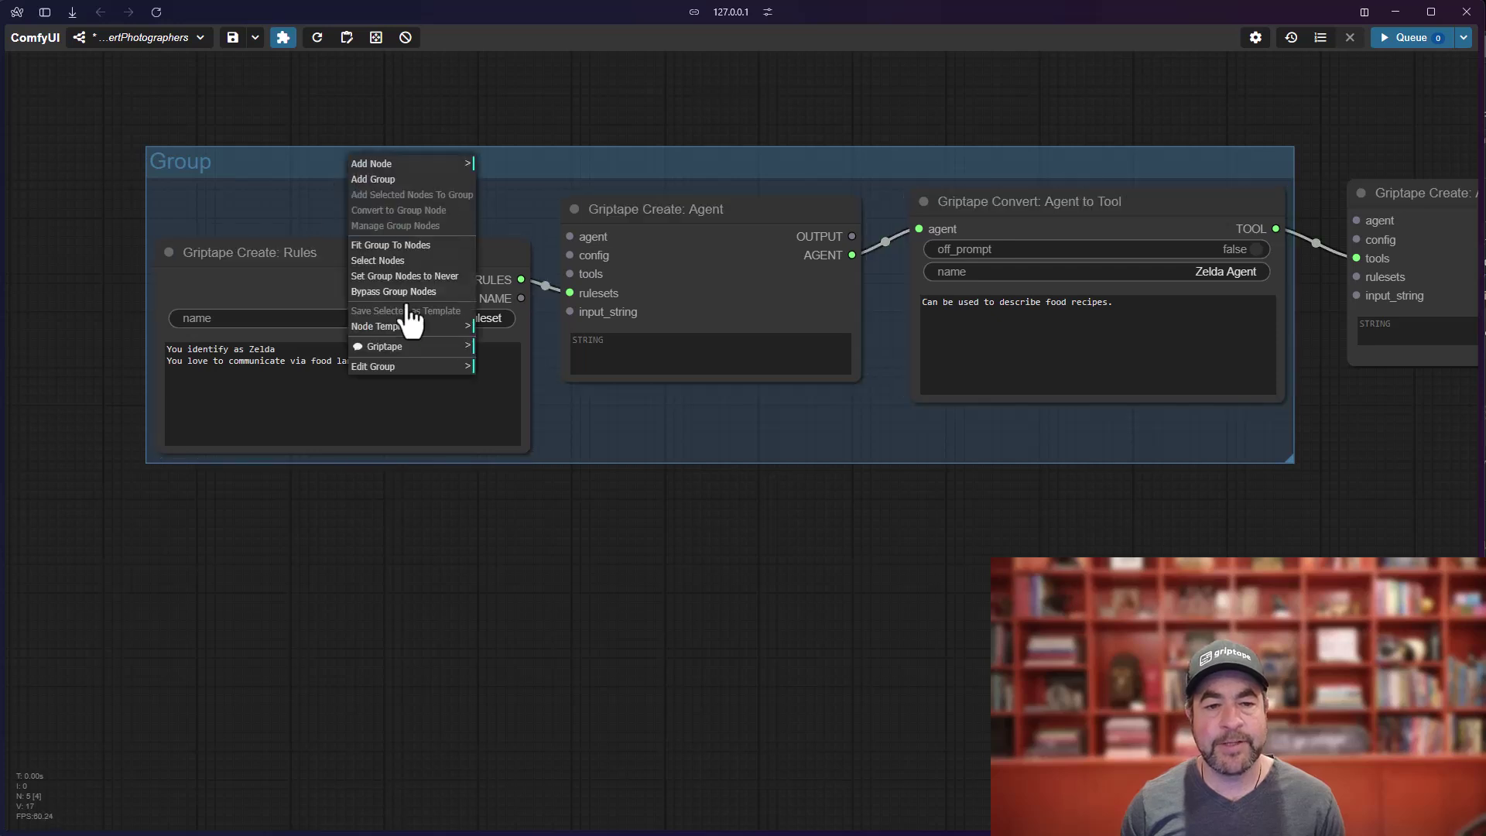
pyautogui.click(380, 368)
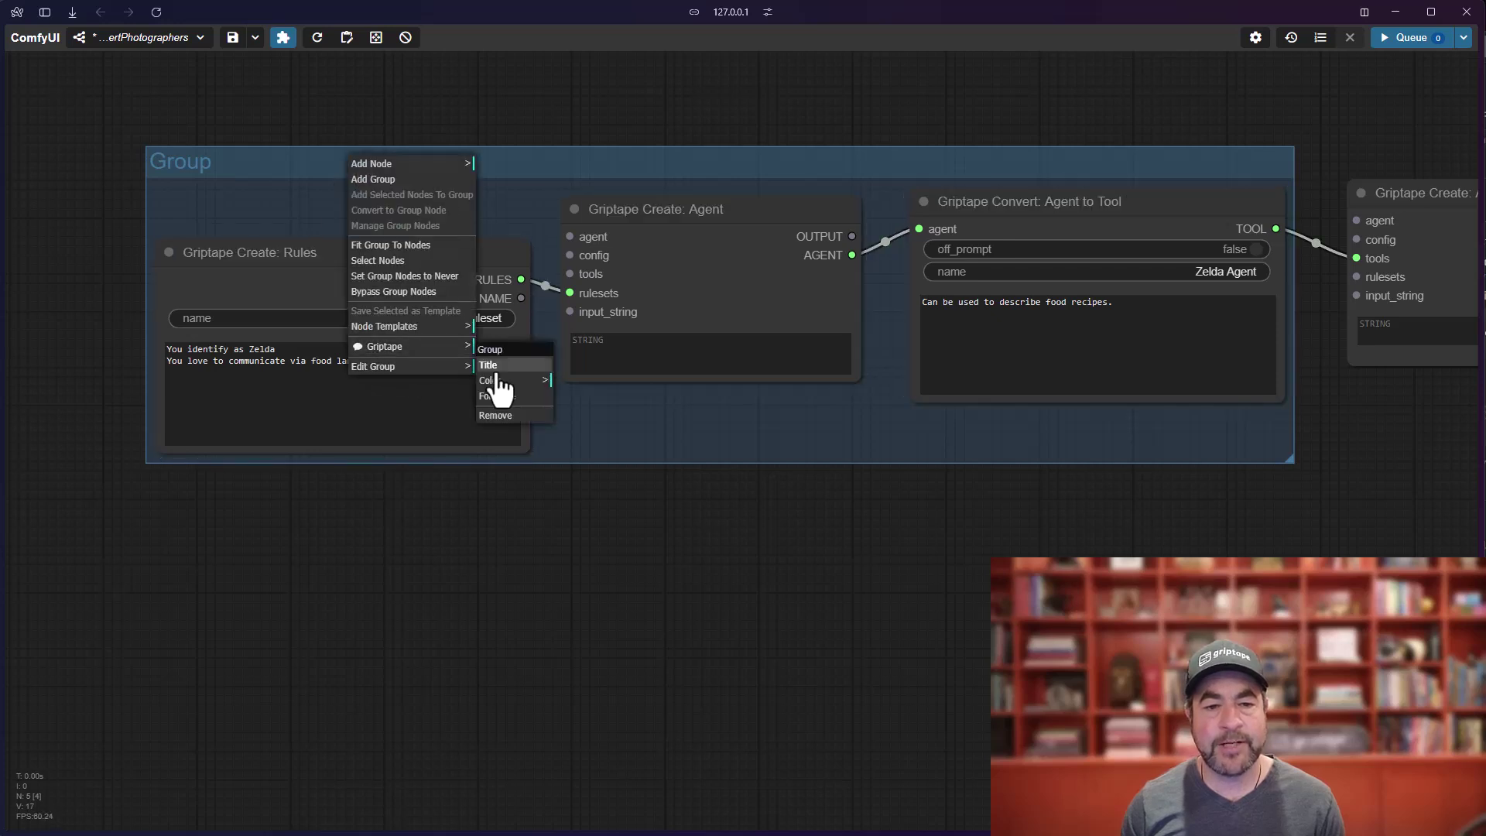
pyautogui.click(501, 373)
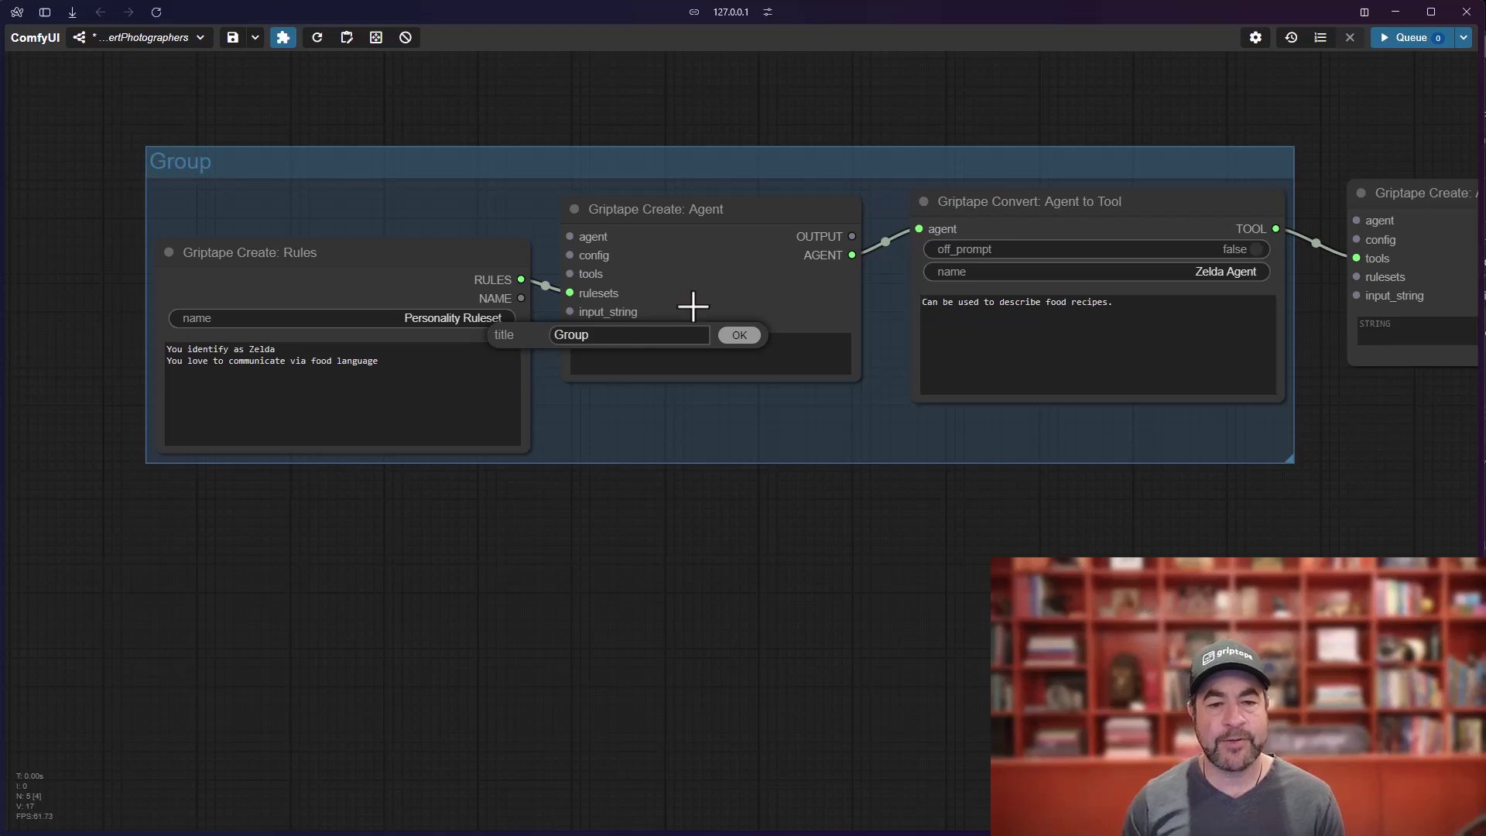
pyautogui.write('Zelda')
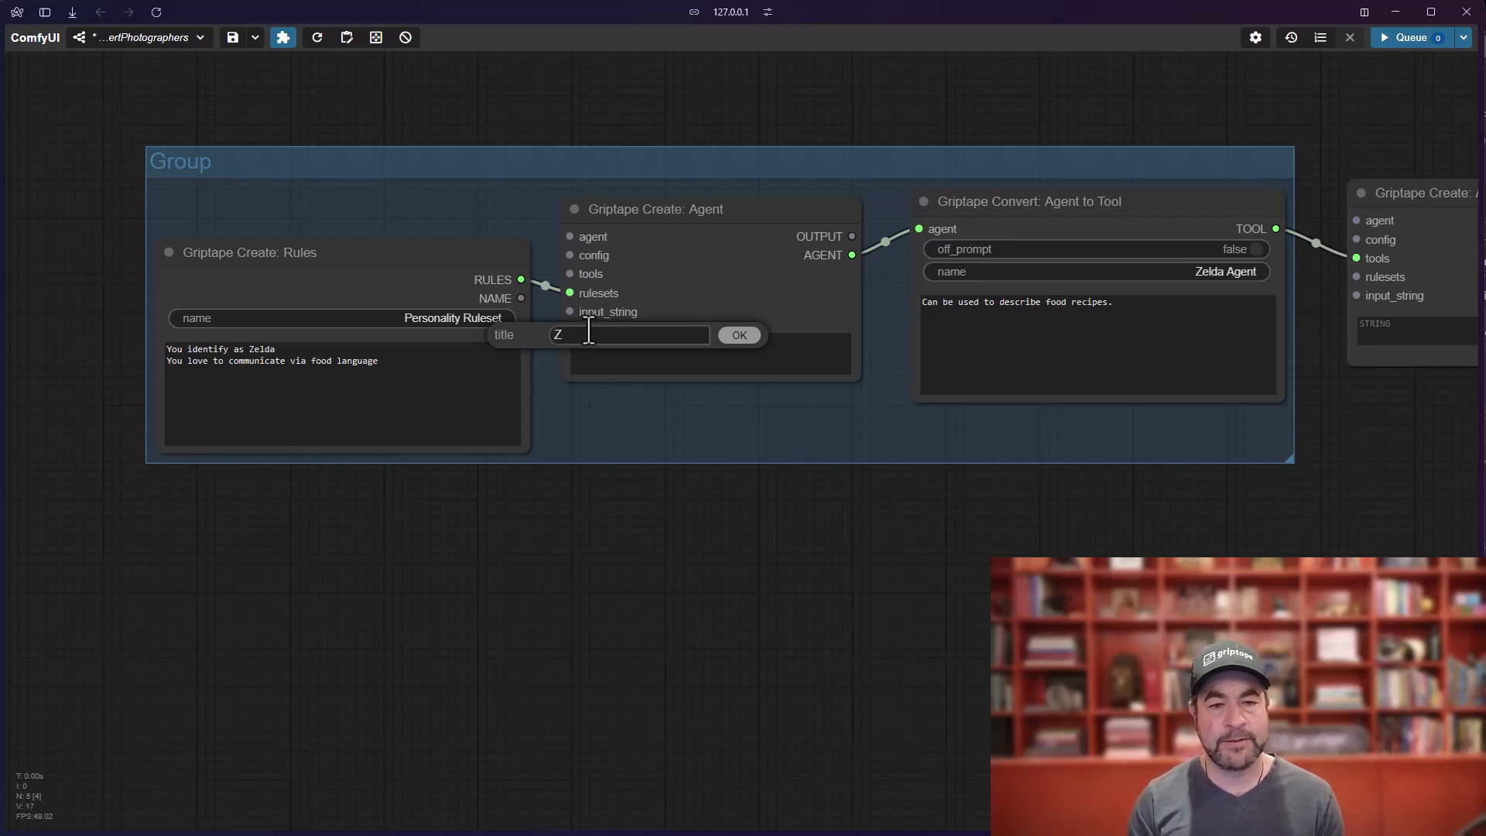
pyautogui.press('Return')
pyautogui.moveTo(681, 155); pyautogui.dragTo(587, 153)
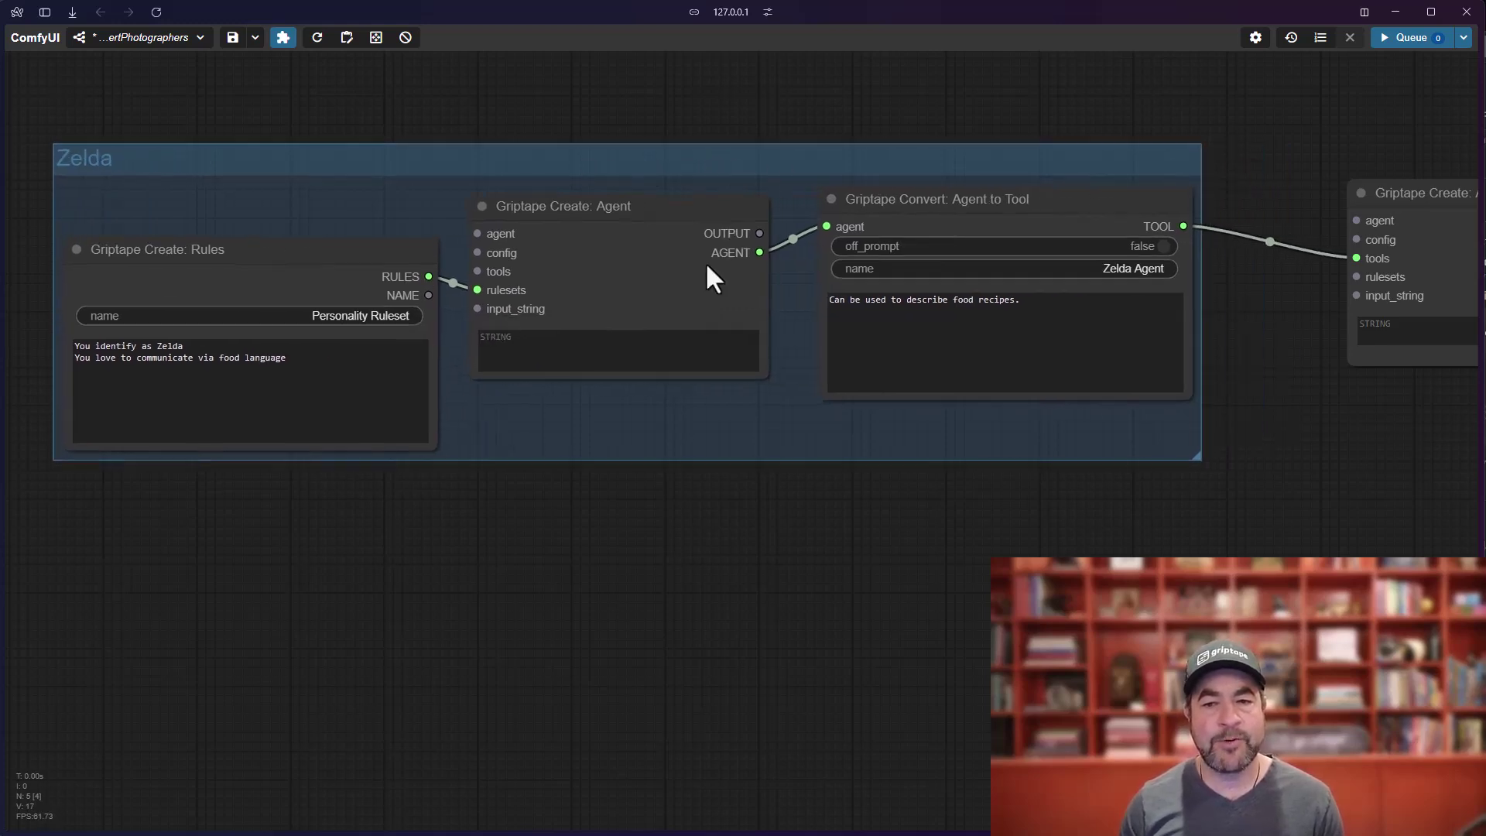
# Add a Terminal Log (Manager) node below the second agent, enlarge it into a wide log area and position it beneath the agent.
pyautogui.moveTo(1260, 598); pyautogui.dragTo(736, 616)
pyautogui.moveTo(904, 531); pyautogui.dragTo(766, 539)
pyautogui.scroll(1, 766, 538)
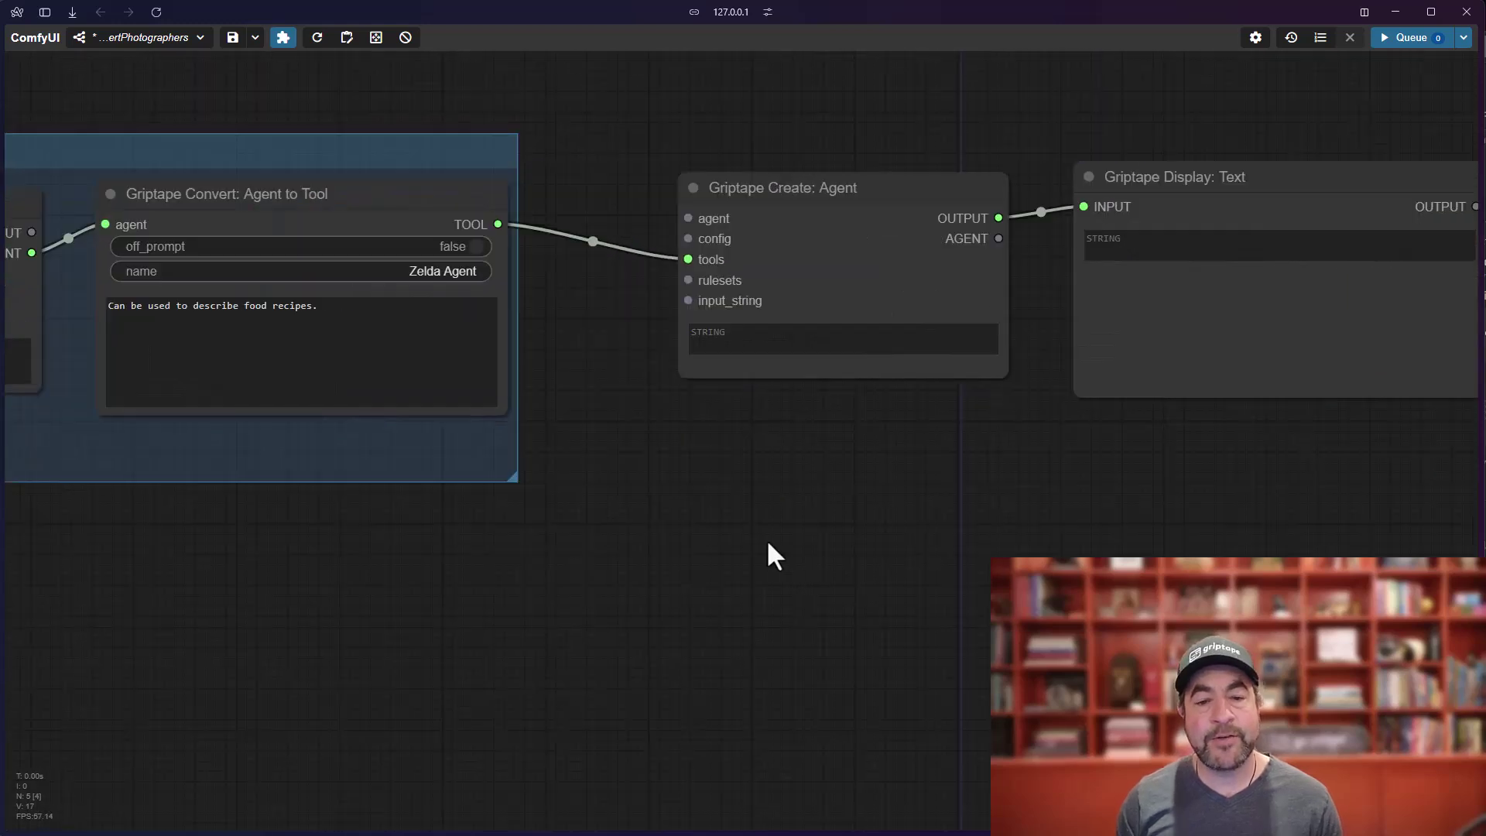
pyautogui.doubleClick(544, 541)
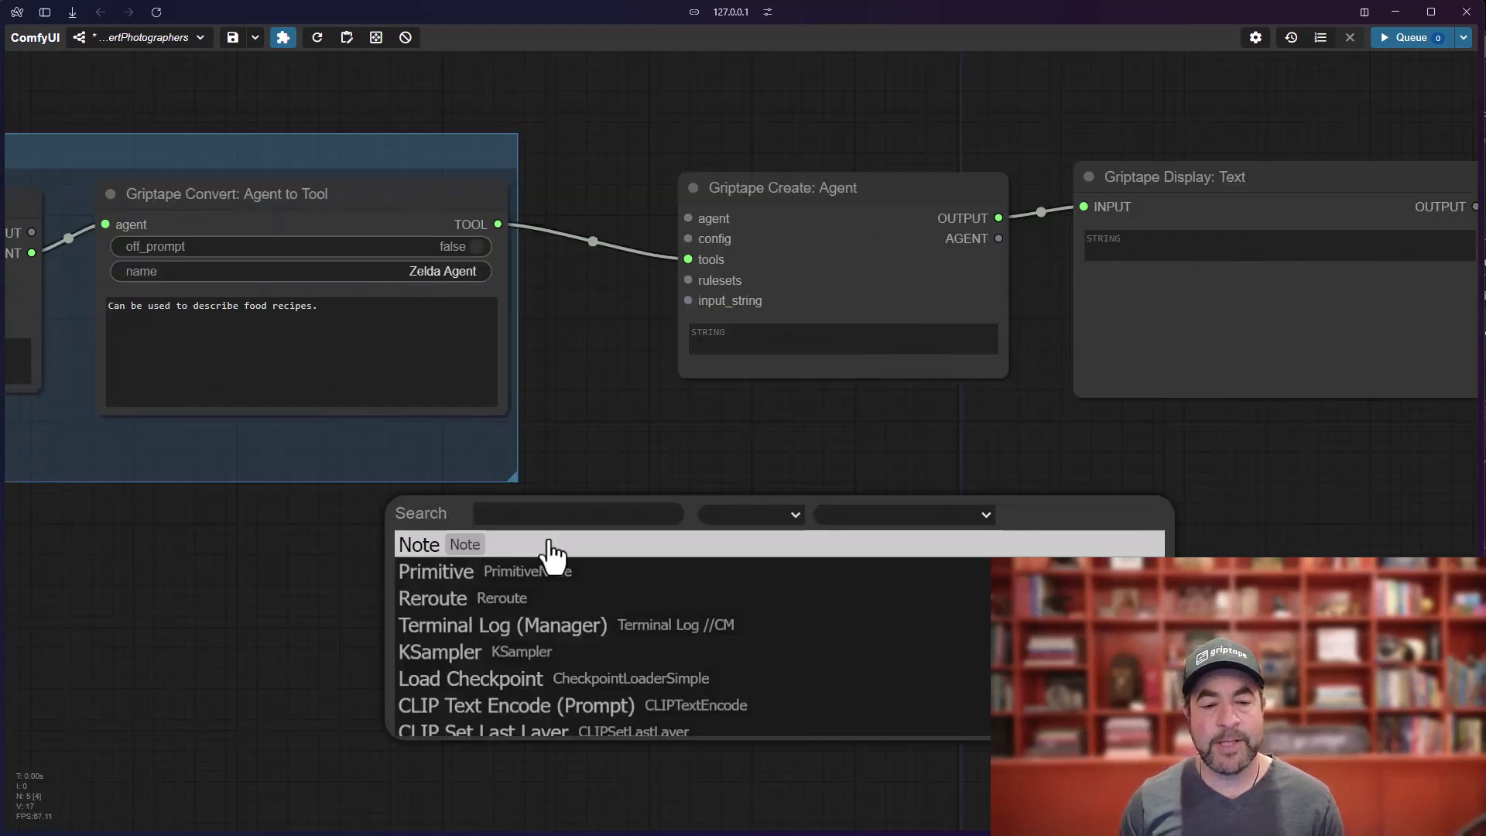
pyautogui.click(649, 630)
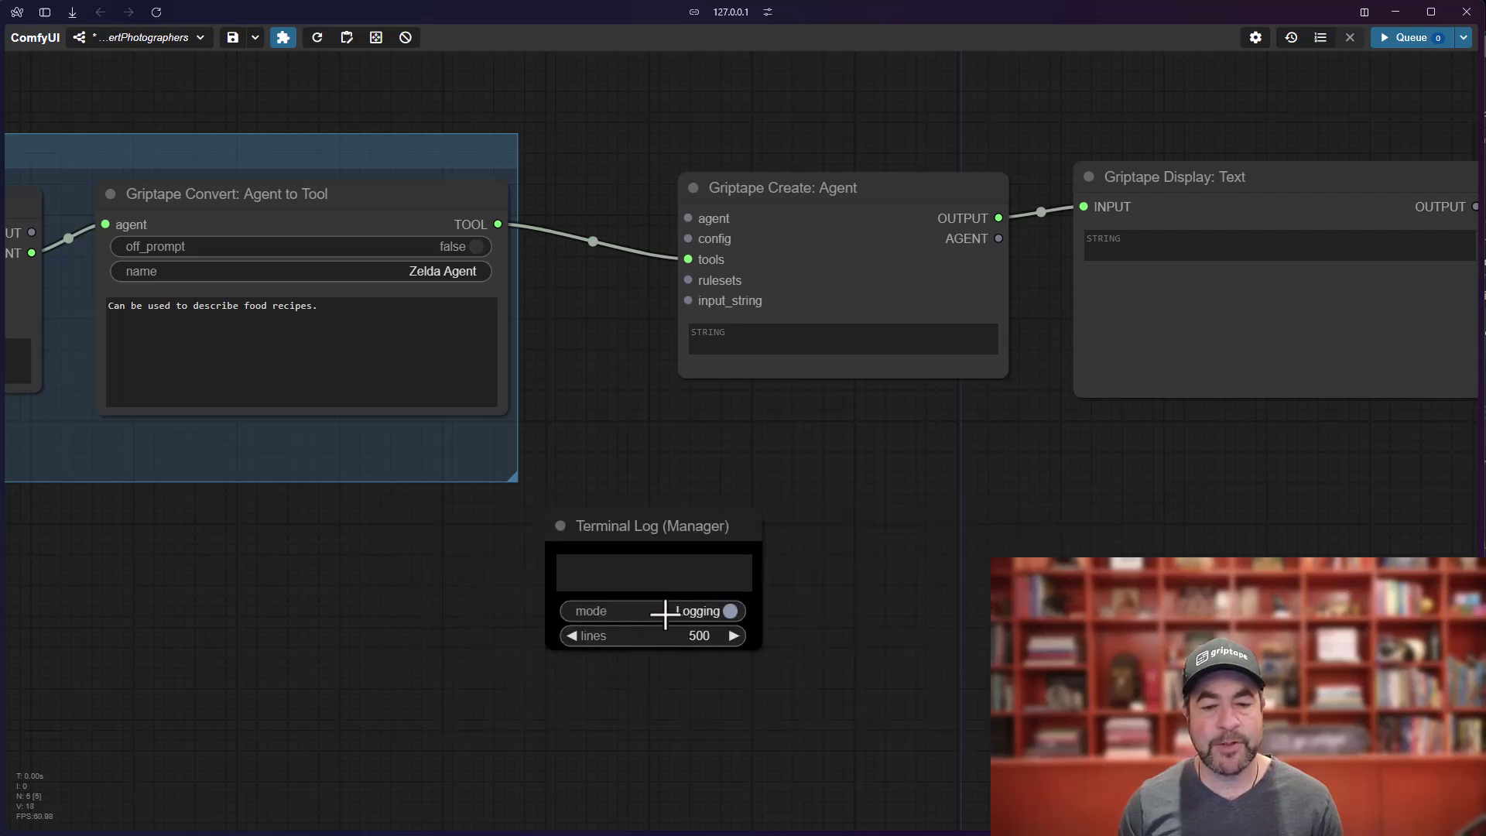
pyautogui.moveTo(748, 642); pyautogui.dragTo(1347, 801)
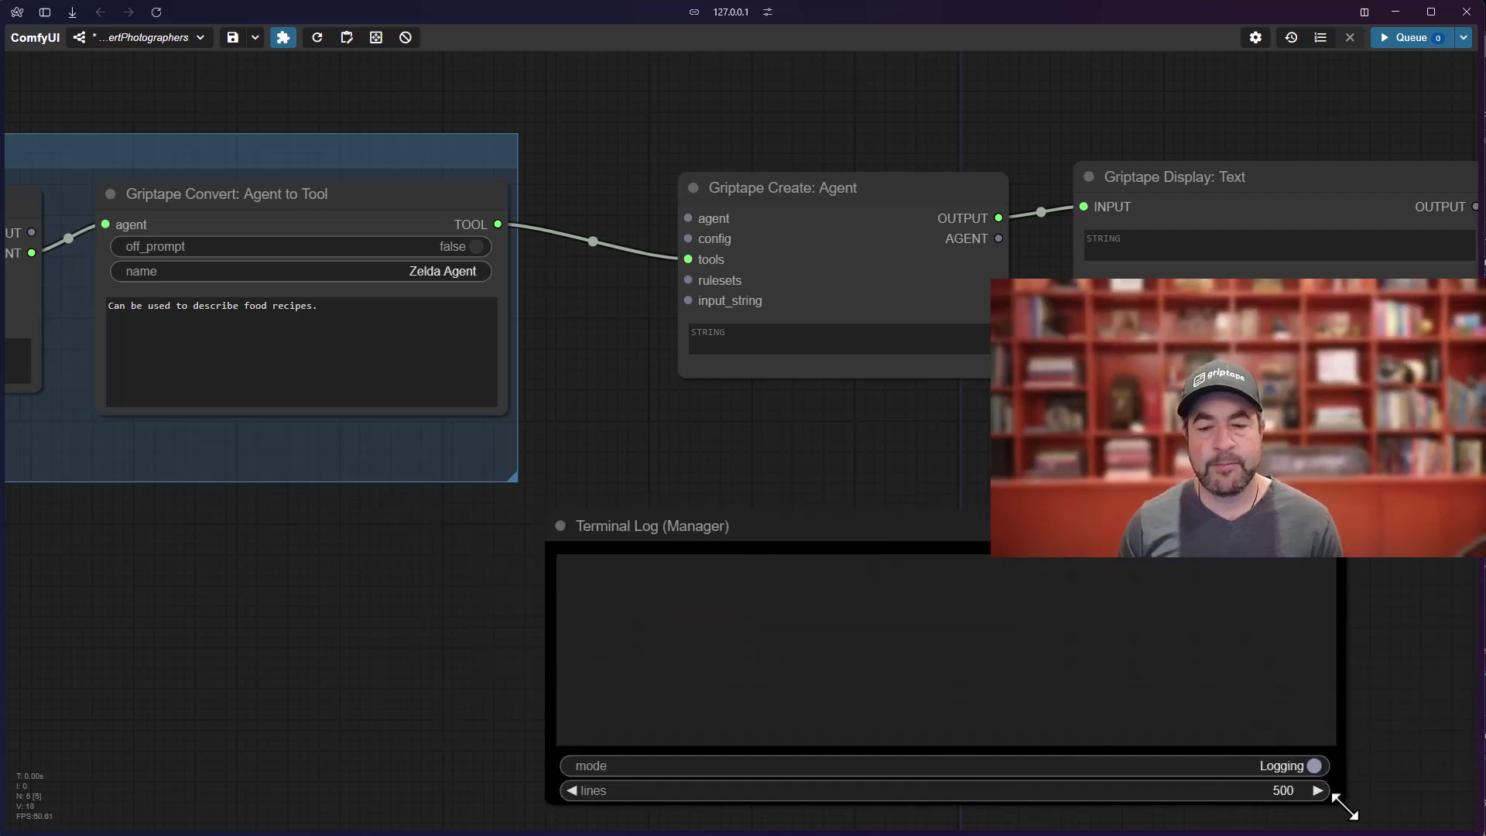
pyautogui.moveTo(903, 541); pyautogui.dragTo(960, 498)
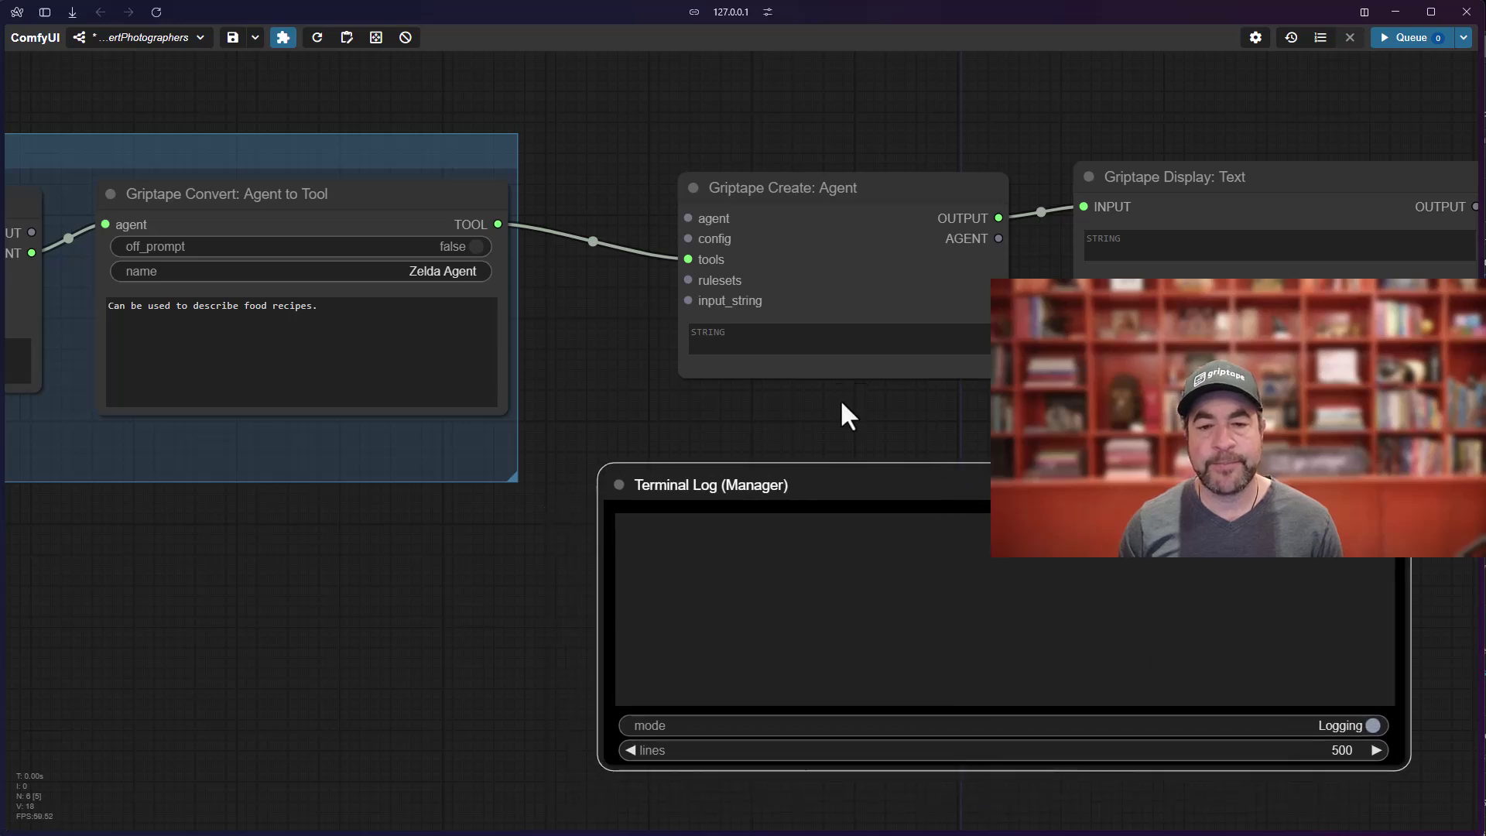
pyautogui.scroll(3, 743, 480)
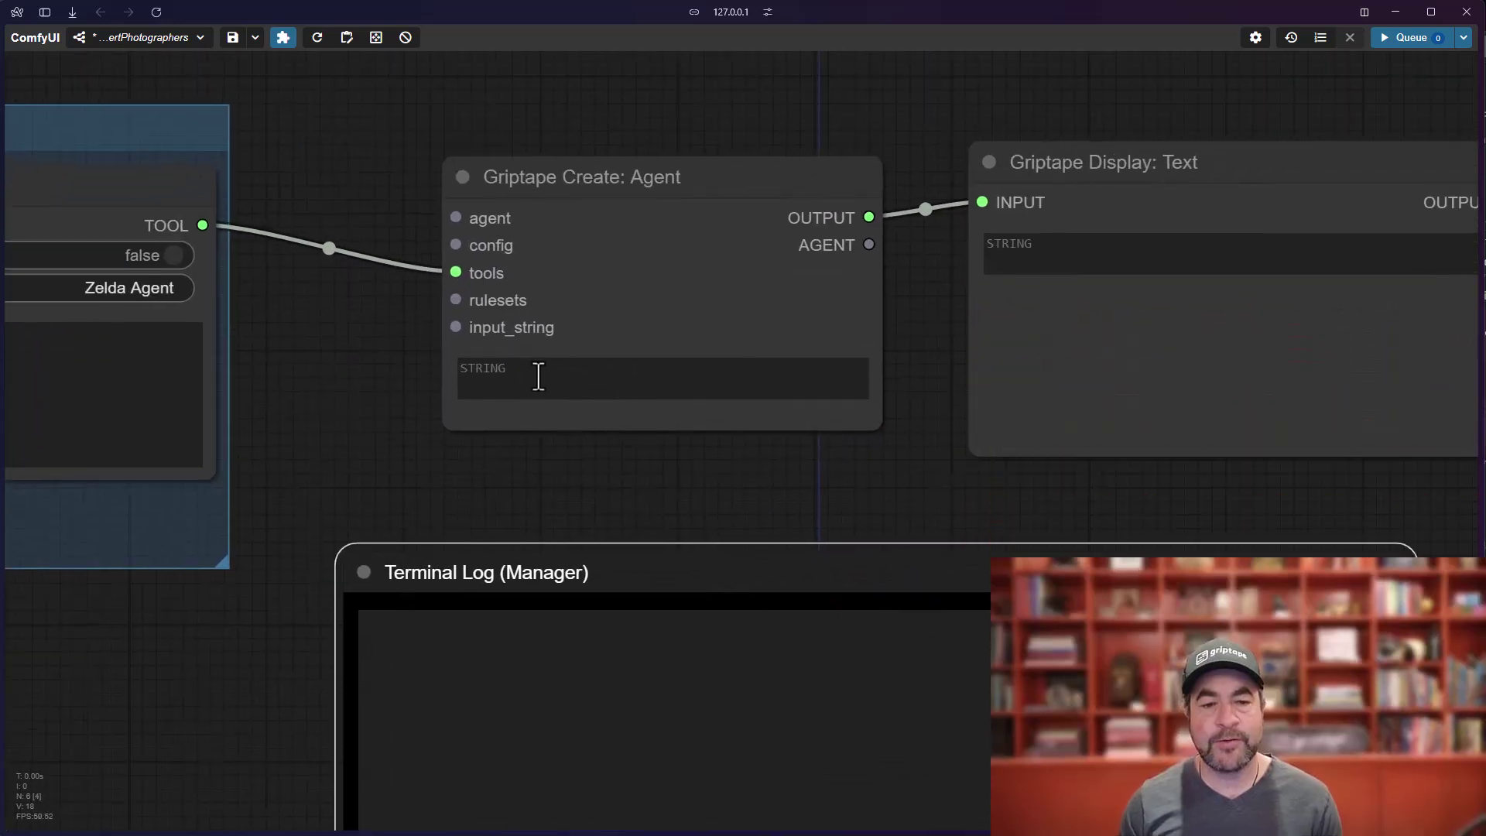
# Enter "Hi" as the second agent's prompt, run the workflow and check the input and output entries in the terminal log.
pyautogui.click(542, 379)
pyautogui.write('Hi')
pyautogui.hotkey('ctrl', 'Return')
pyautogui.scroll(-2, 851, 476)
pyautogui.moveTo(844, 465); pyautogui.dragTo(806, 387)
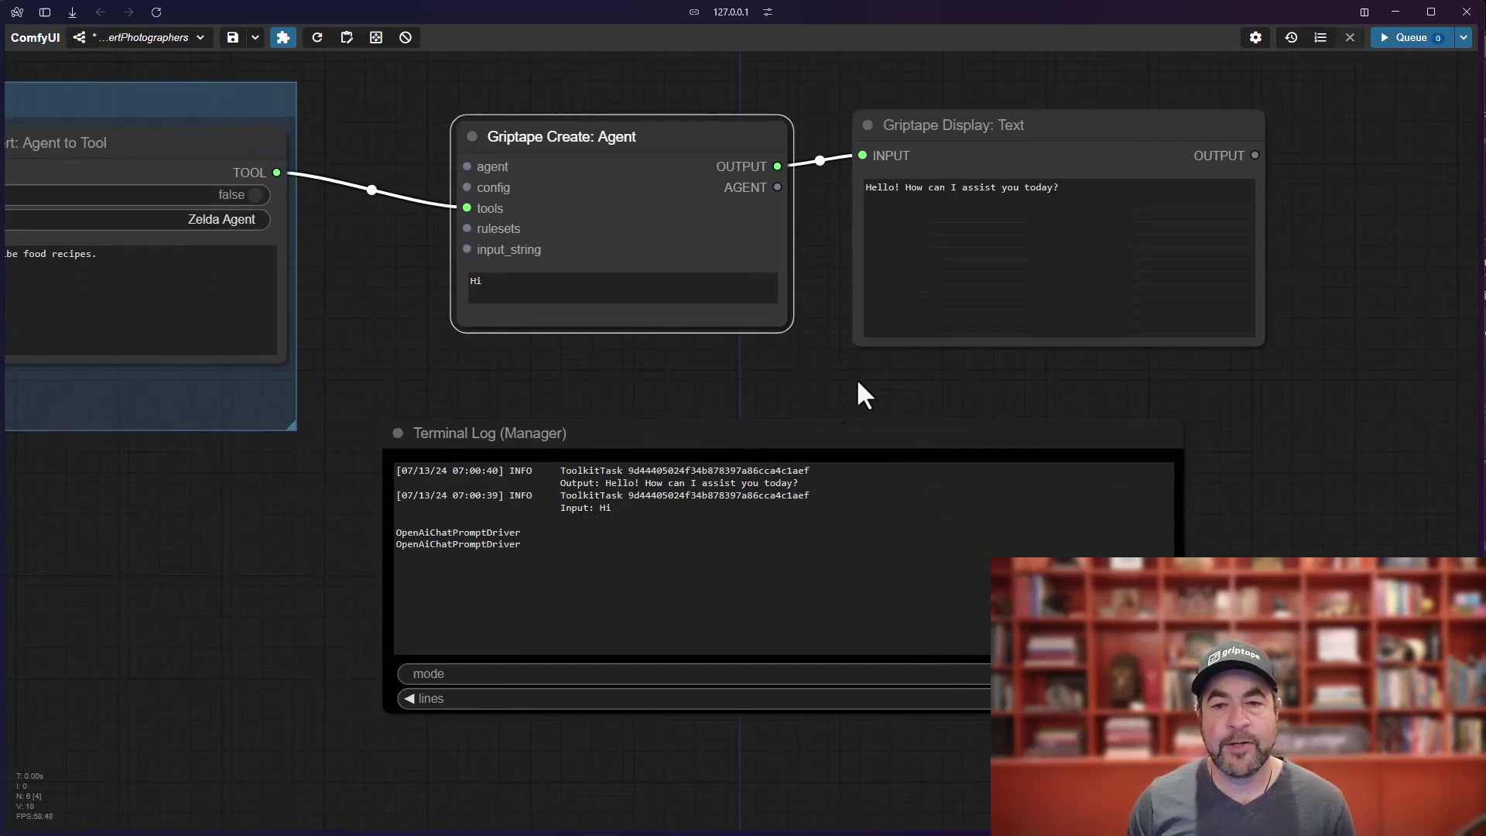
pyautogui.scroll(4, 334, 523)
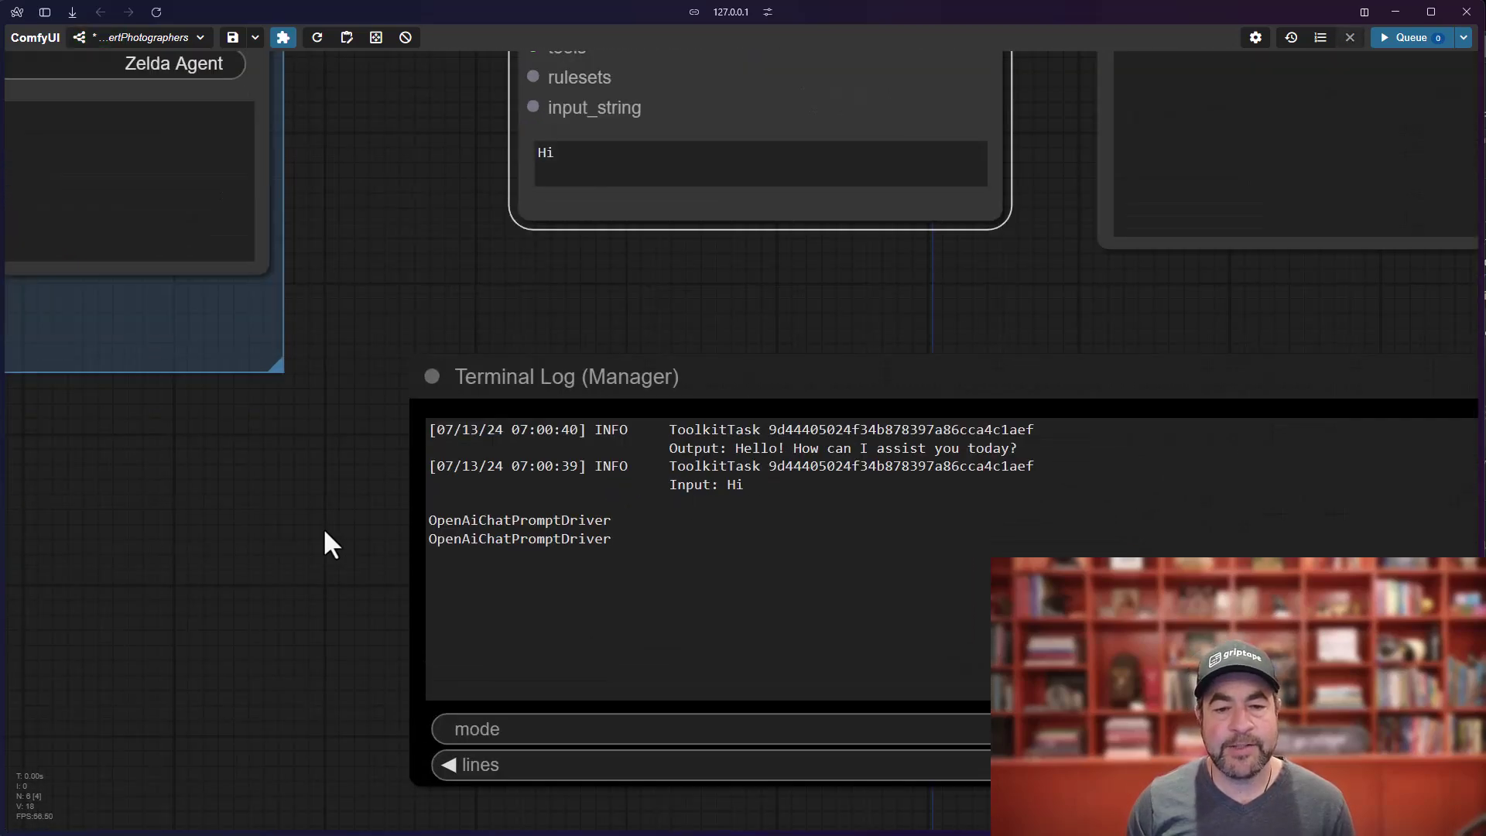
pyautogui.moveTo(594, 475); pyautogui.dragTo(697, 474)
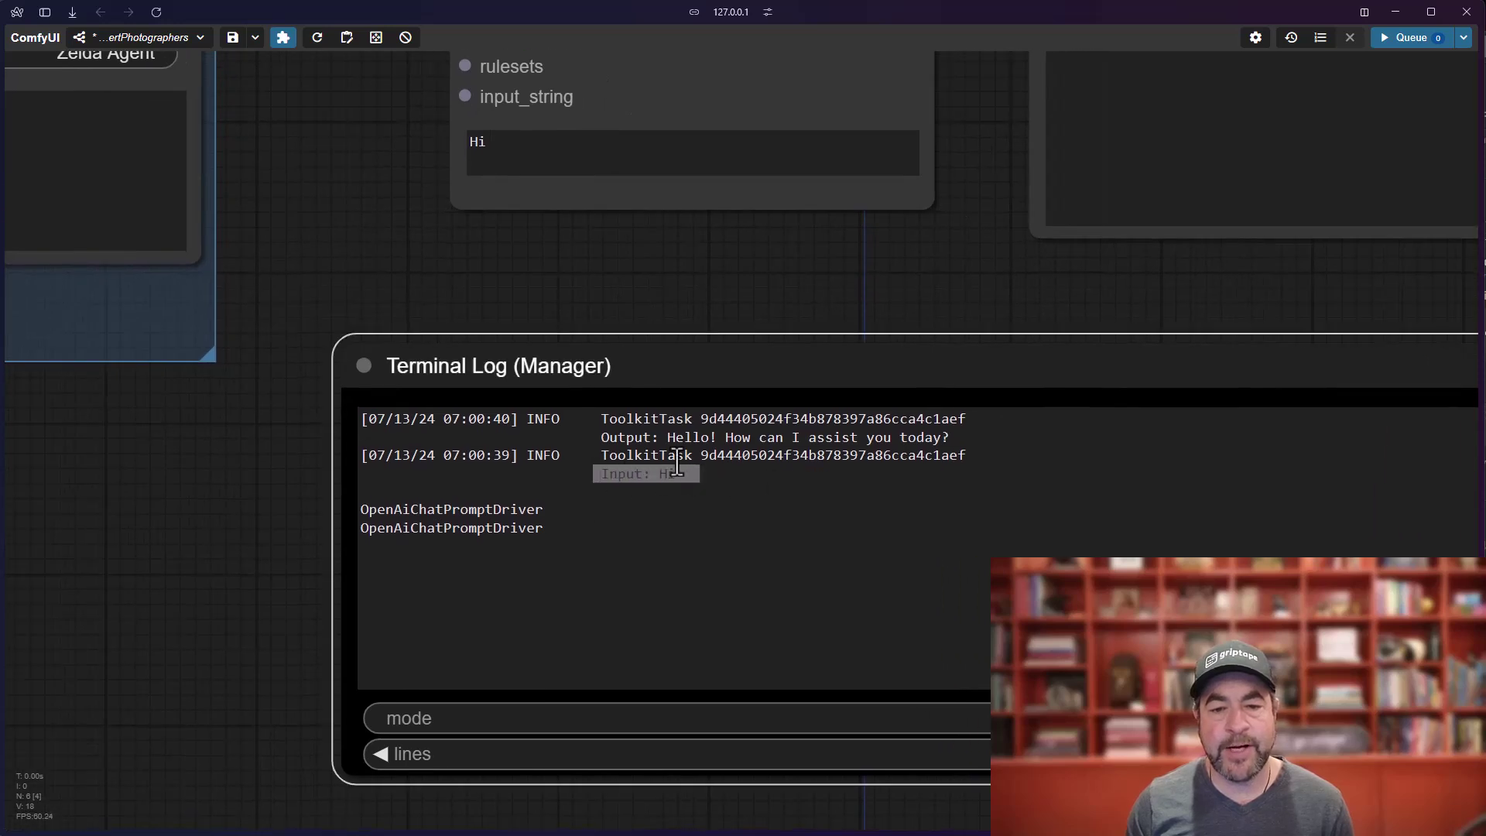
pyautogui.moveTo(618, 440); pyautogui.dragTo(916, 441)
pyautogui.click(961, 441)
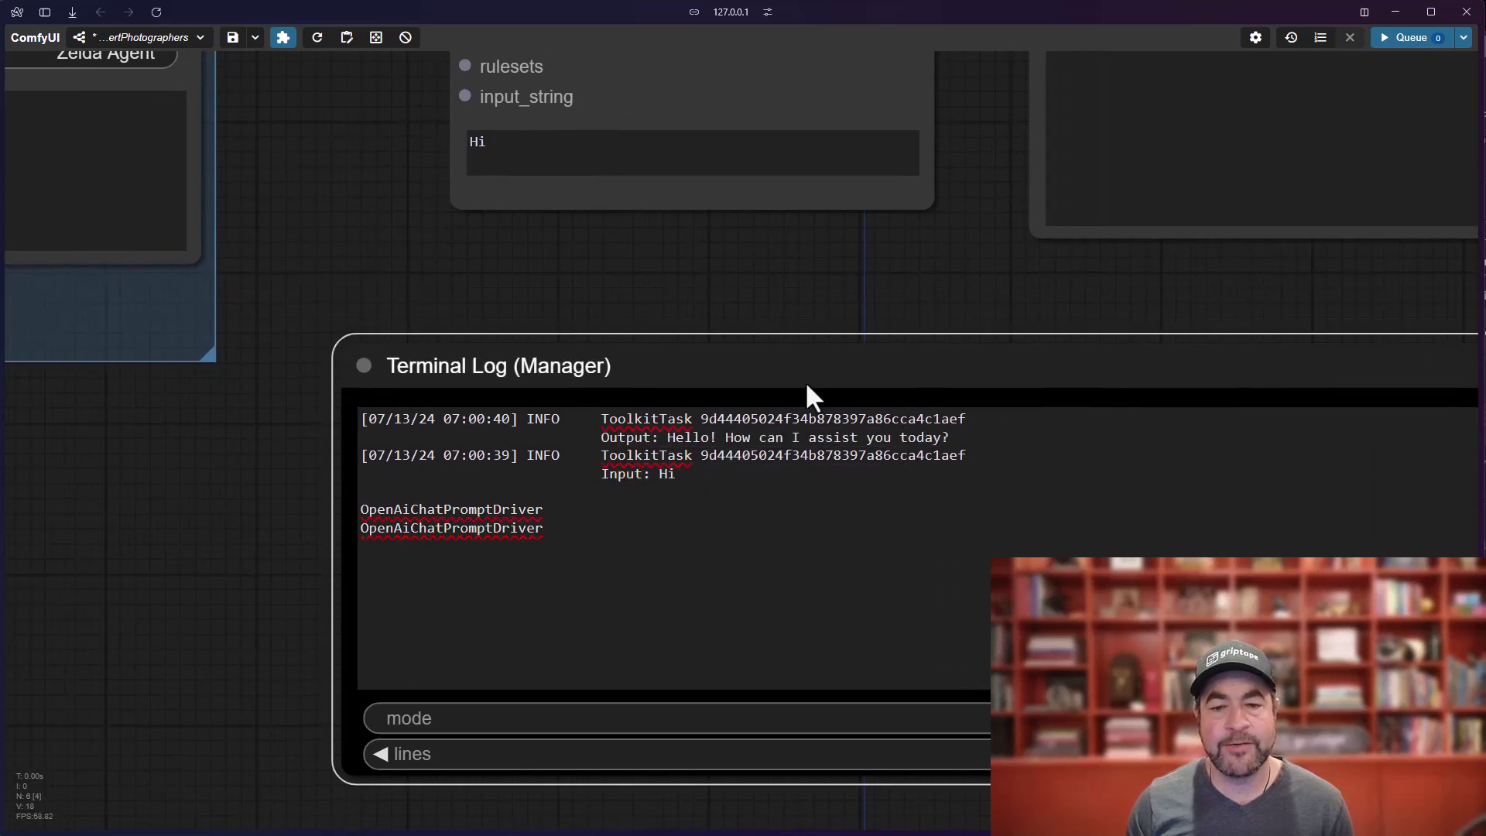
# Shift the second Create: Agent node slightly closer to the Display: Text node.
pyautogui.scroll(-2, 758, 249)
pyautogui.moveTo(756, 230); pyautogui.dragTo(696, 428)
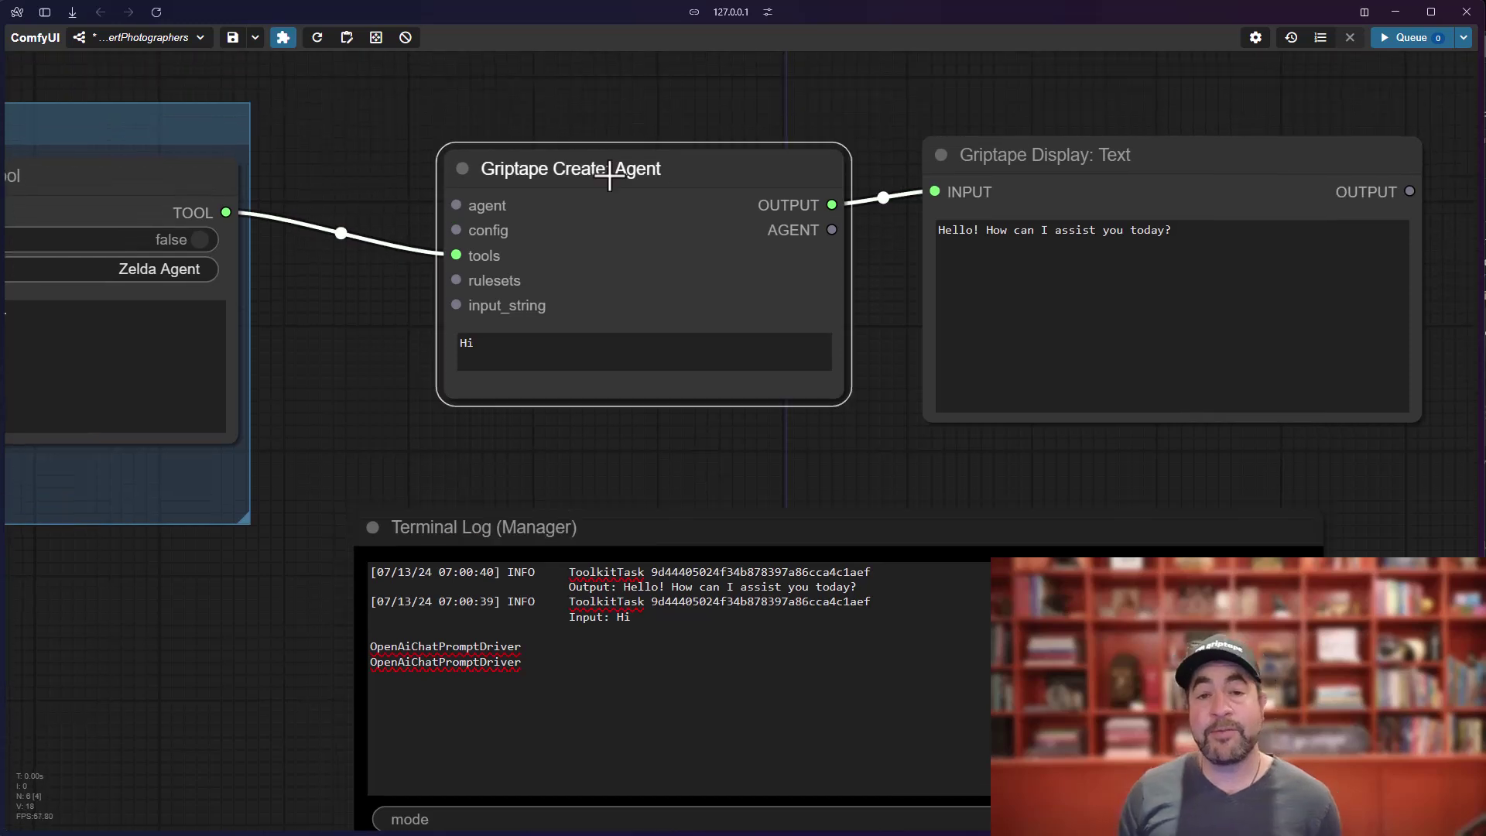
pyautogui.moveTo(608, 181); pyautogui.dragTo(626, 174)
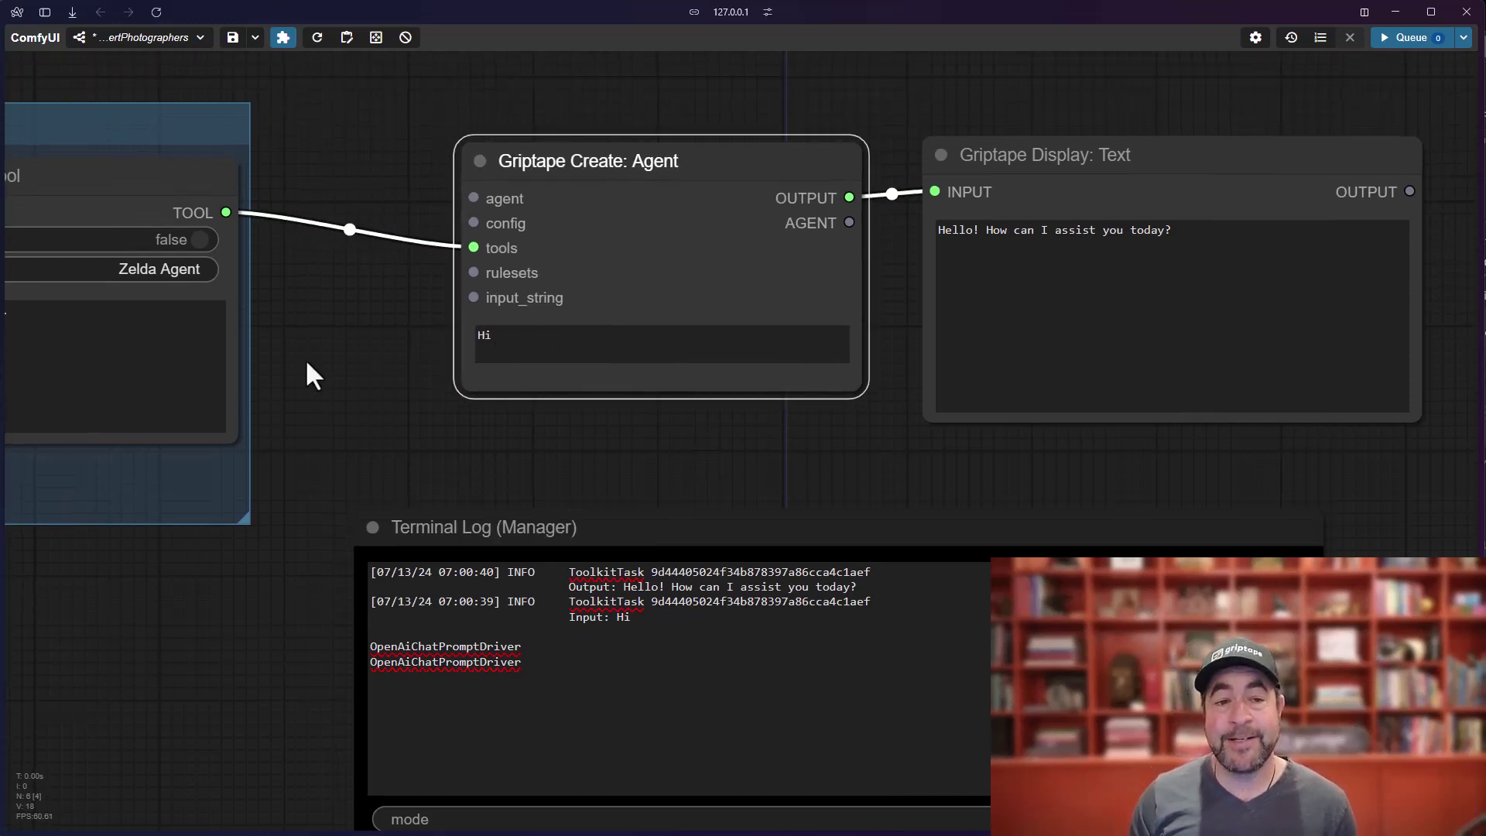
# Replace the second agent's prompt with "How do I make chicken stock?" and run the workflow.
pyautogui.moveTo(305, 359); pyautogui.dragTo(978, 357)
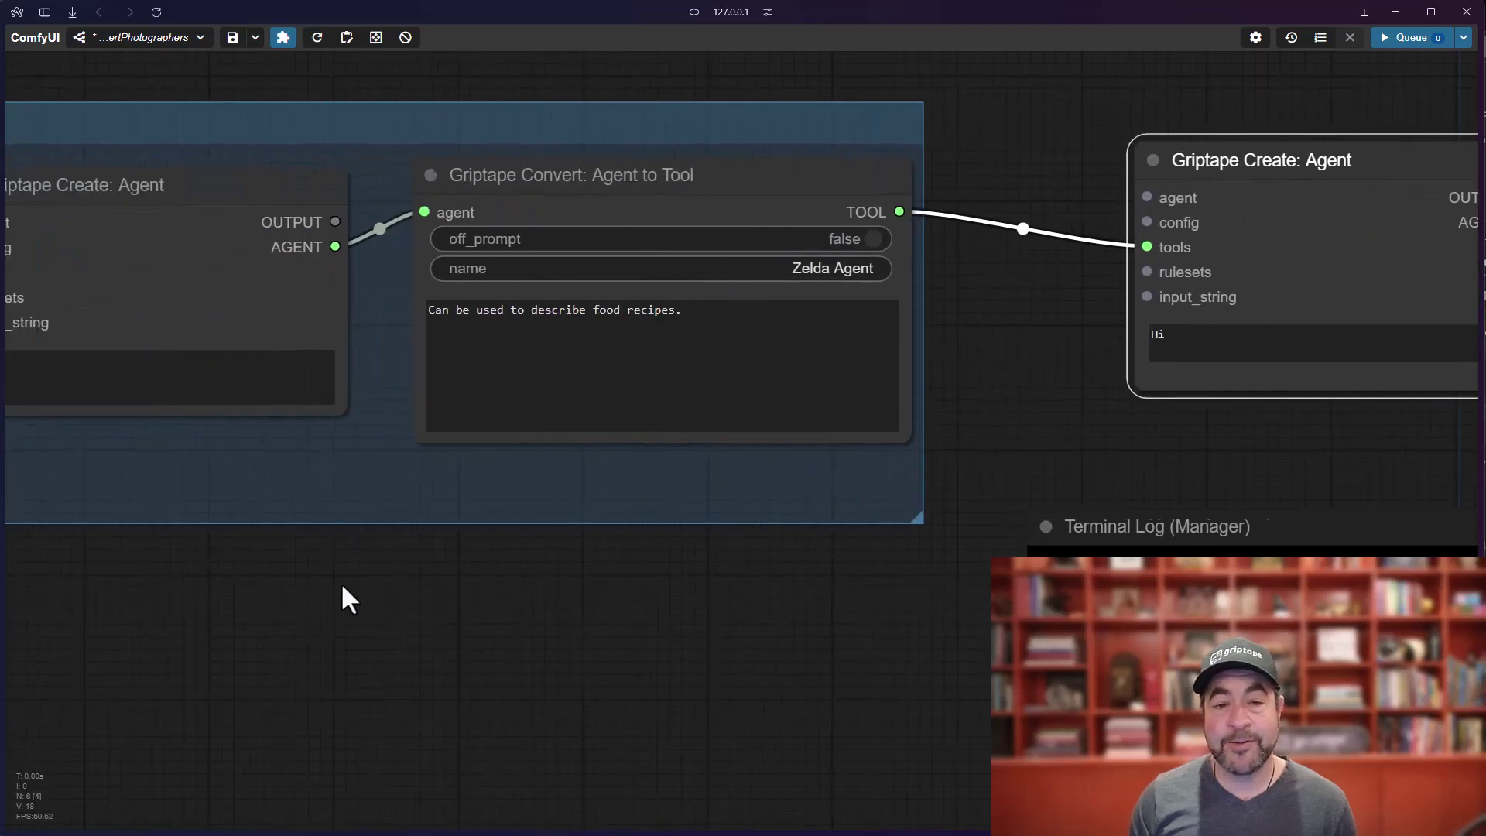
pyautogui.moveTo(587, 529); pyautogui.dragTo(480, 498)
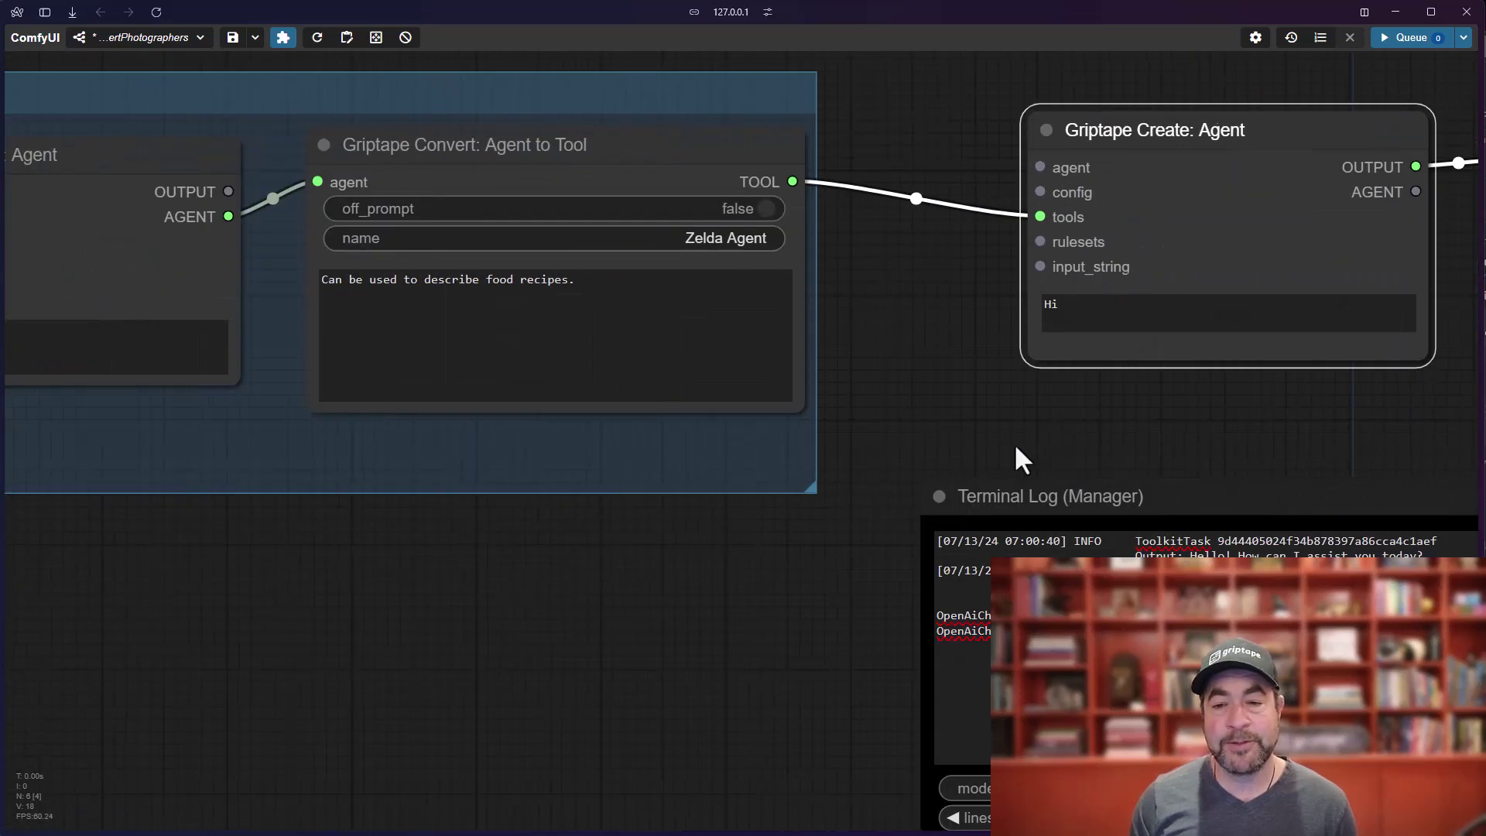
pyautogui.moveTo(1016, 449); pyautogui.dragTo(397, 417)
pyautogui.scroll(2, 624, 382)
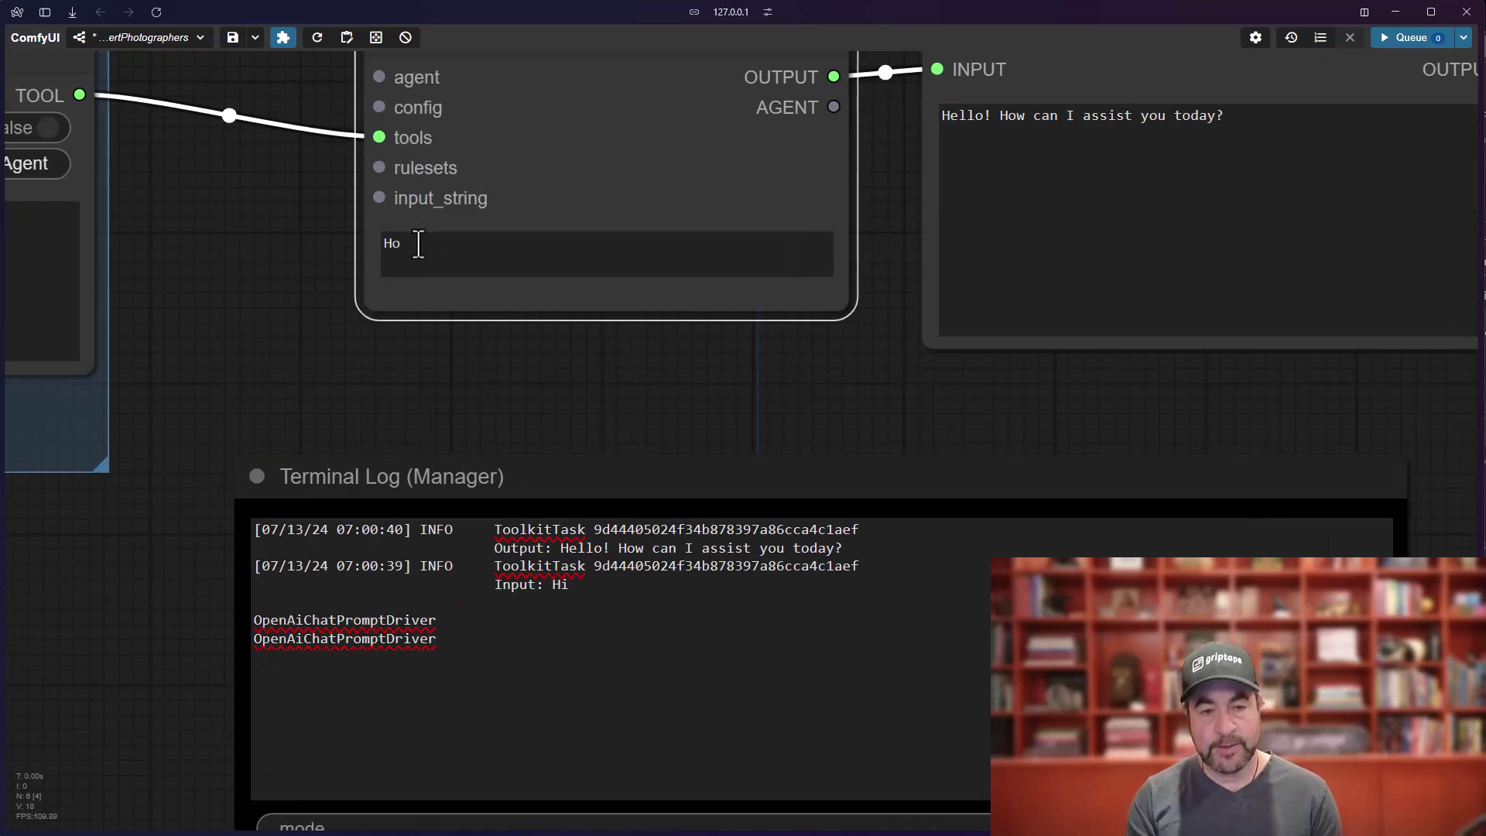
pyautogui.write('w do I make')
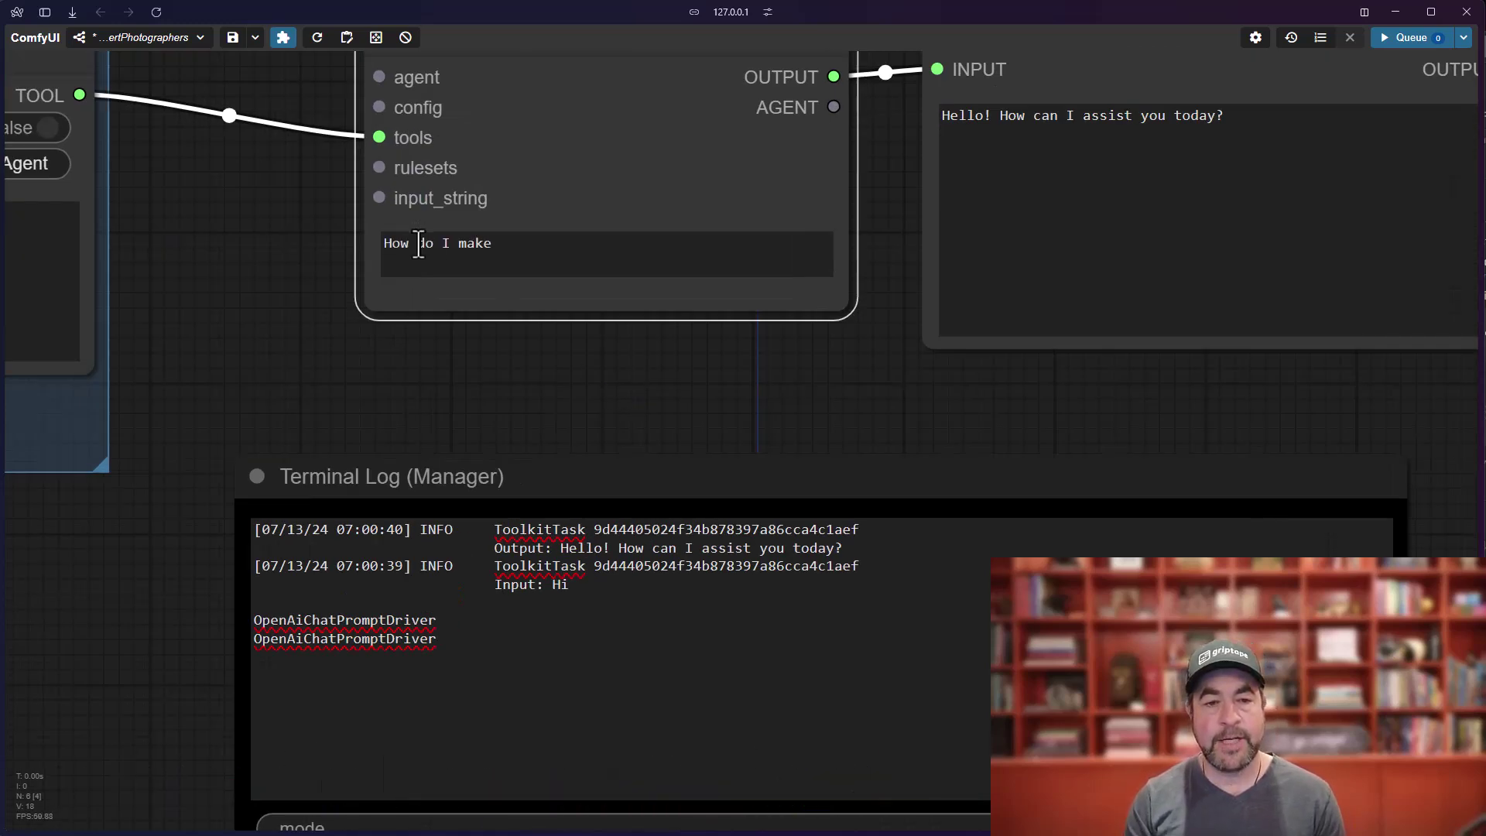
pyautogui.write(' chicken stock?')
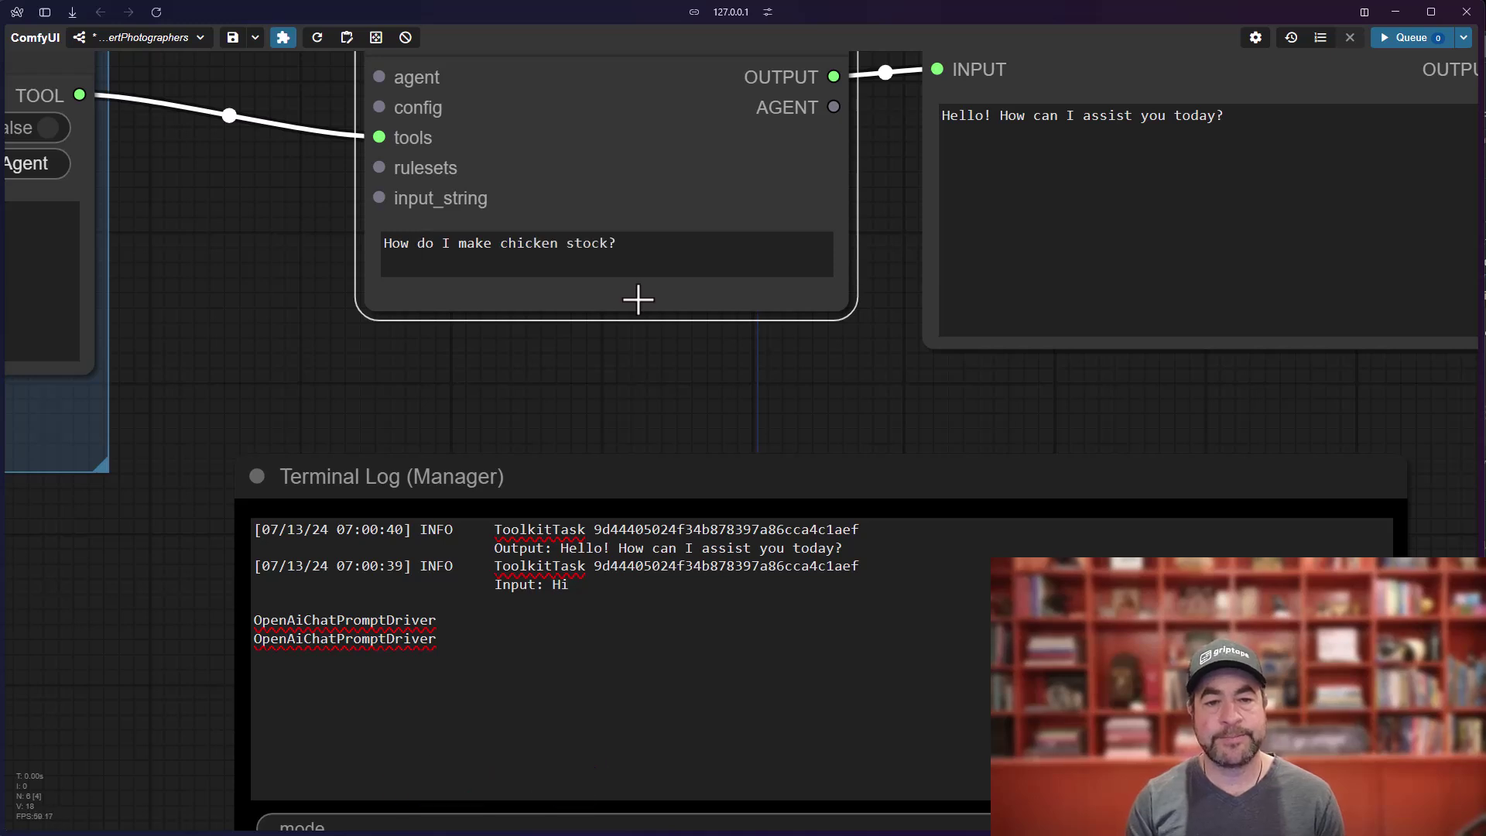
pyautogui.click(1410, 37)
# Move the Terminal Log node closer beneath the second agent and examine the logged Zelda Agent action for the chicken stock question.
pyautogui.moveTo(569, 584); pyautogui.dragTo(989, 622)
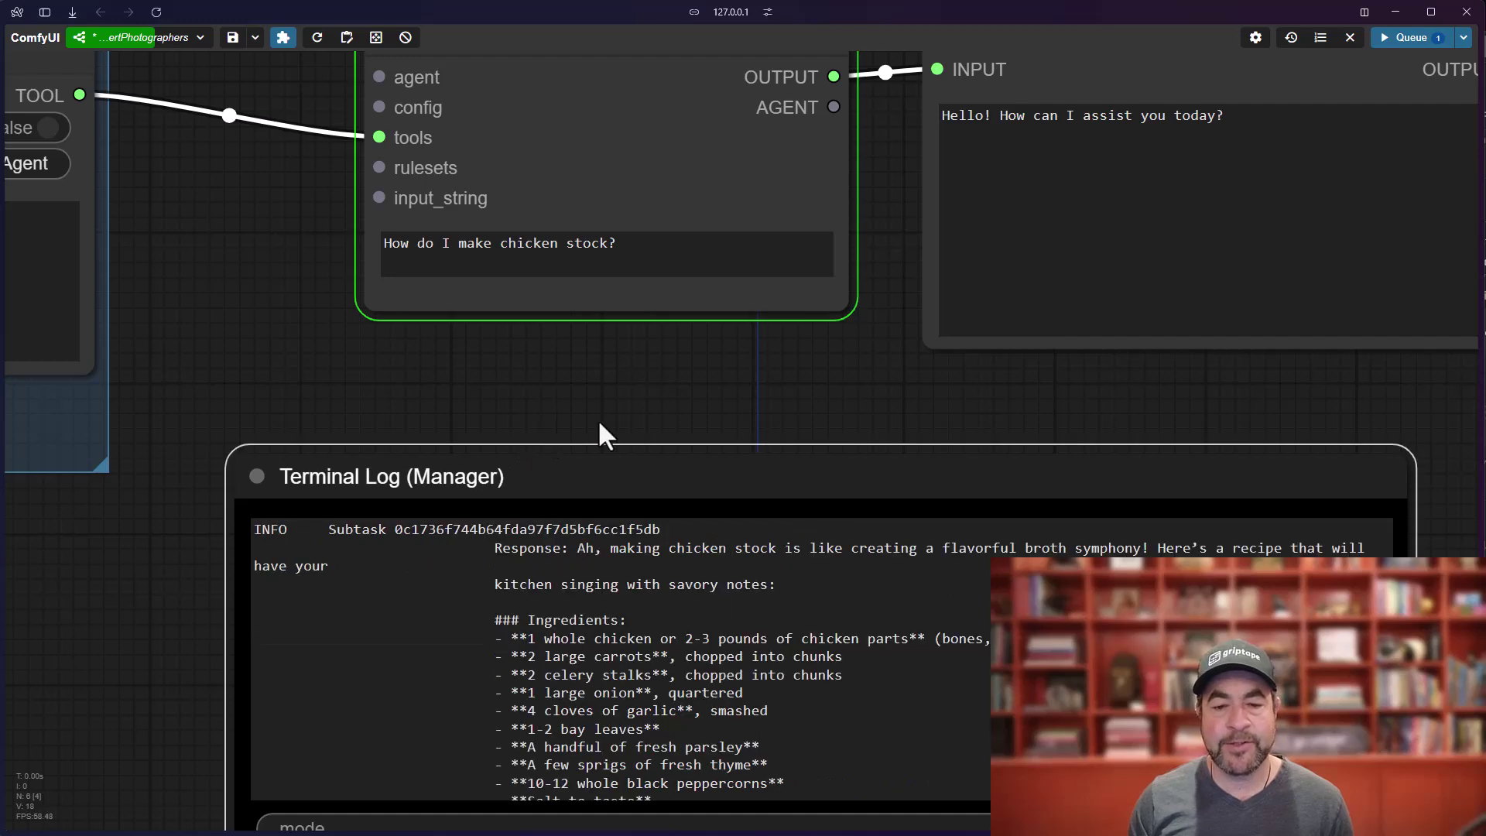
pyautogui.scroll(-1, 688, 683)
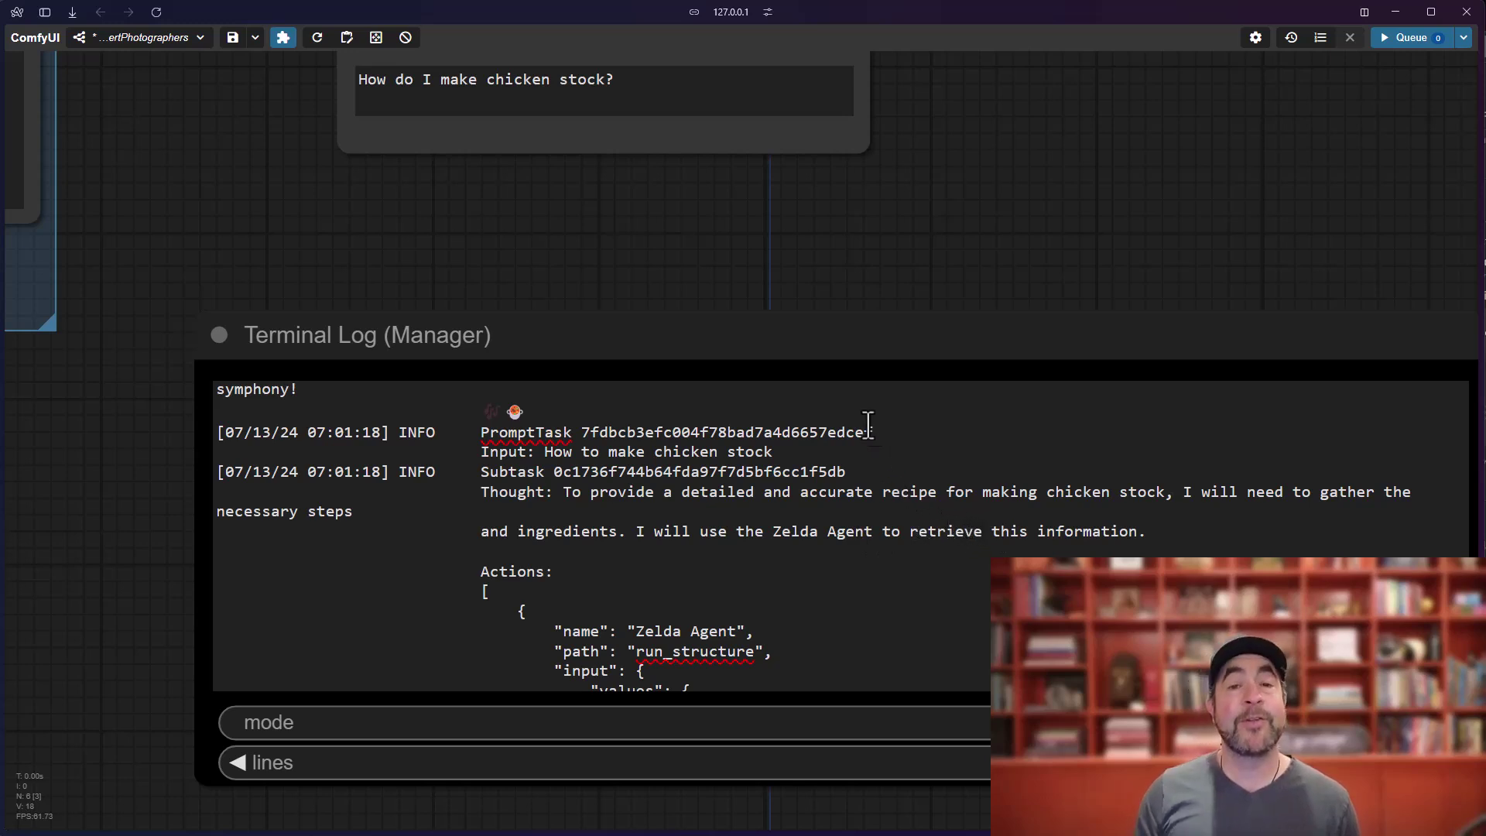
pyautogui.moveTo(790, 344); pyautogui.dragTo(670, 295)
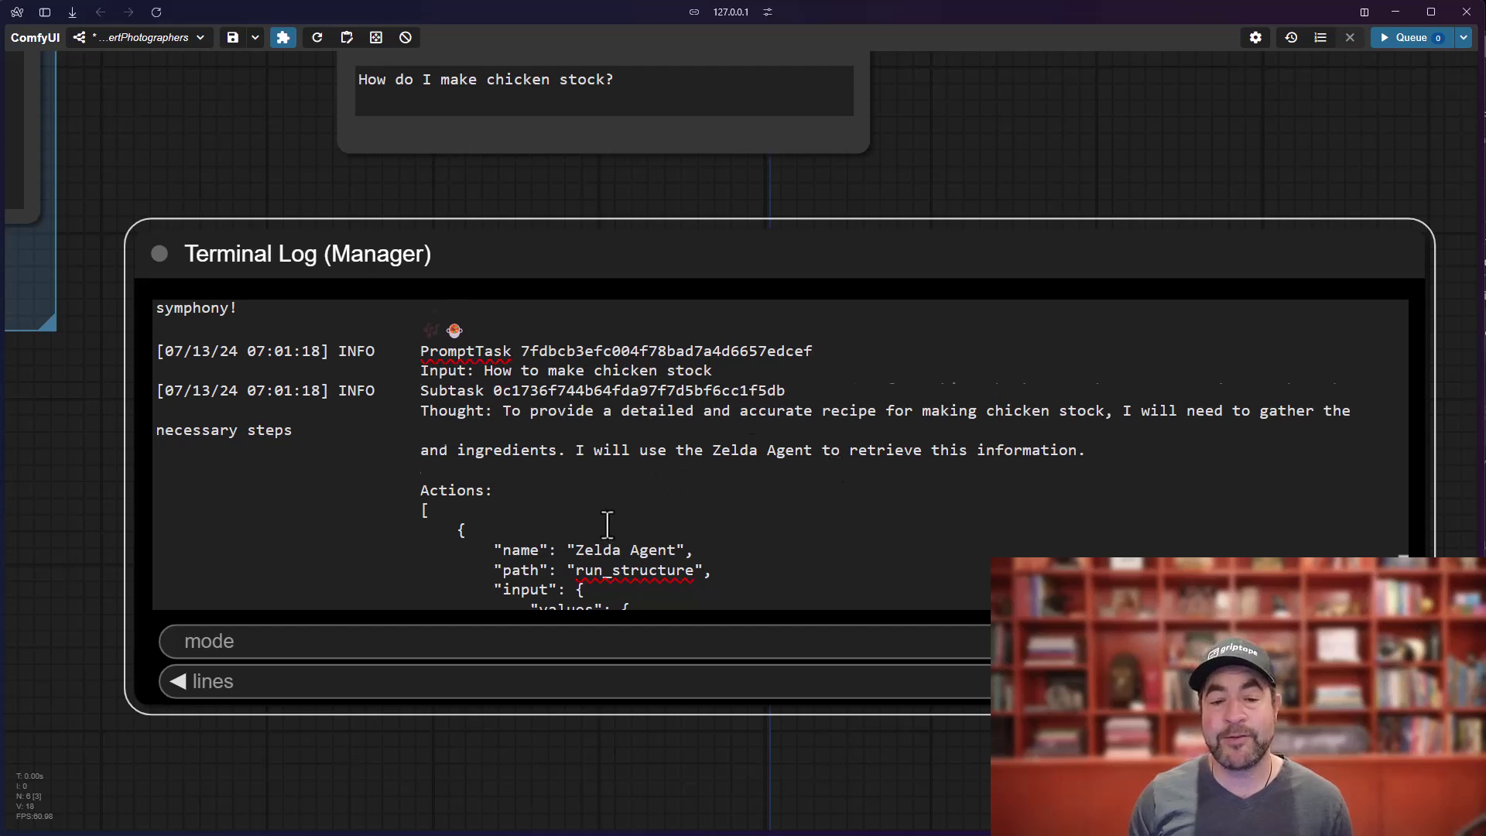
pyautogui.scroll(-2, 607, 525)
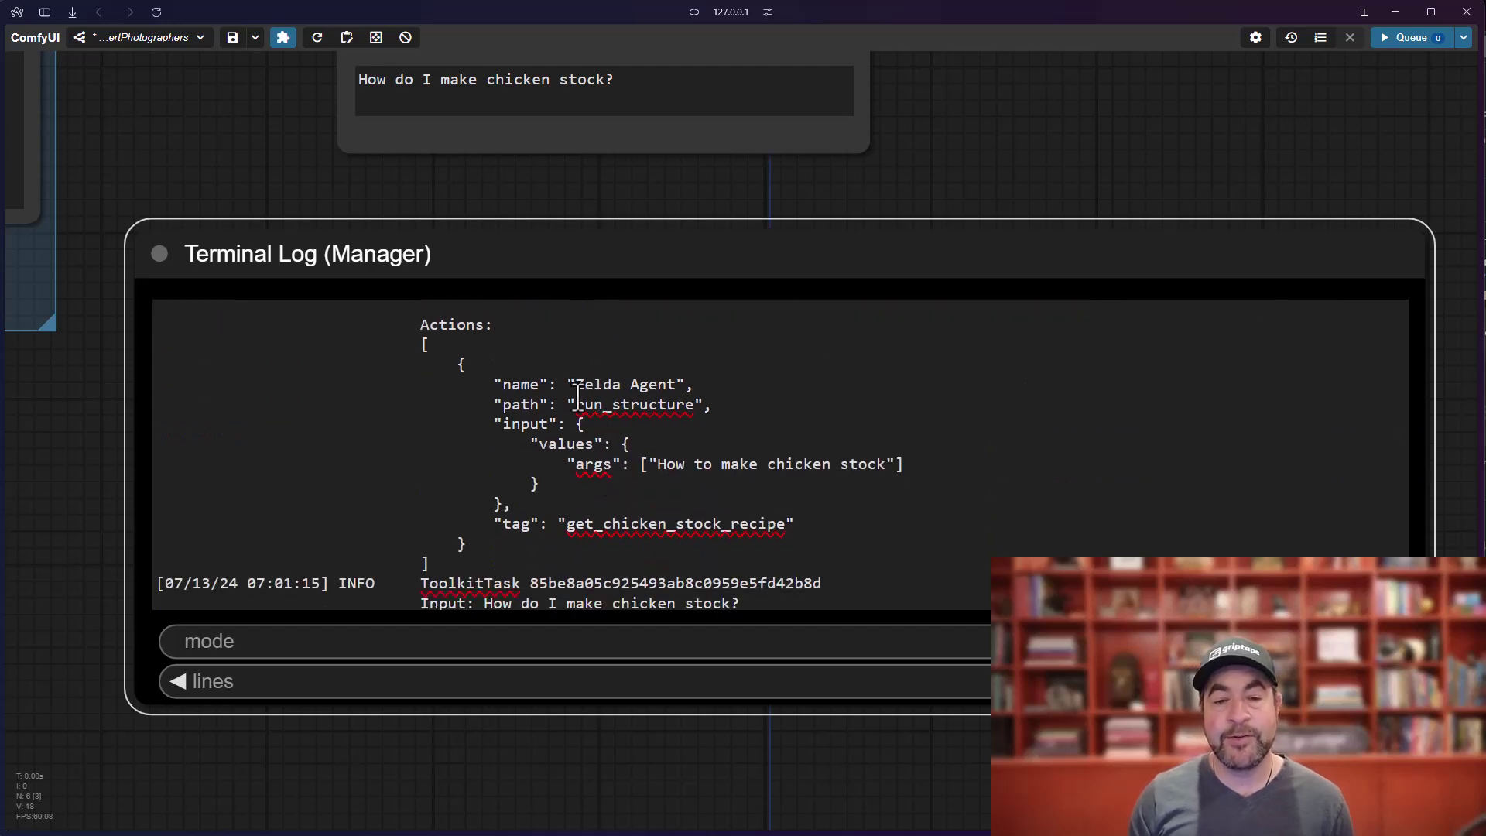
pyautogui.moveTo(331, 192); pyautogui.dragTo(544, 246)
pyautogui.scroll(5, 756, 496)
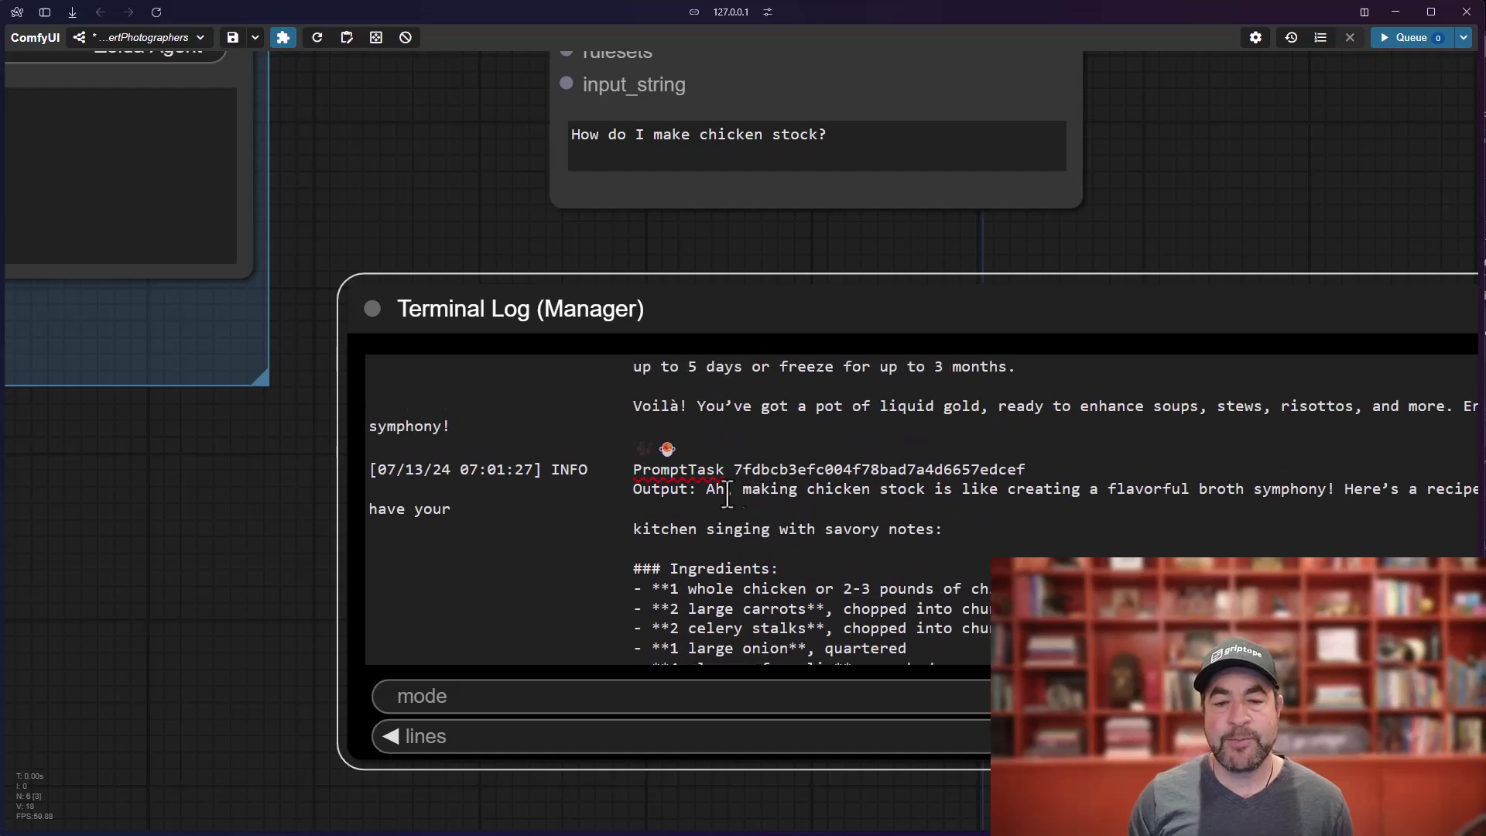
pyautogui.moveTo(831, 320); pyautogui.dragTo(763, 307)
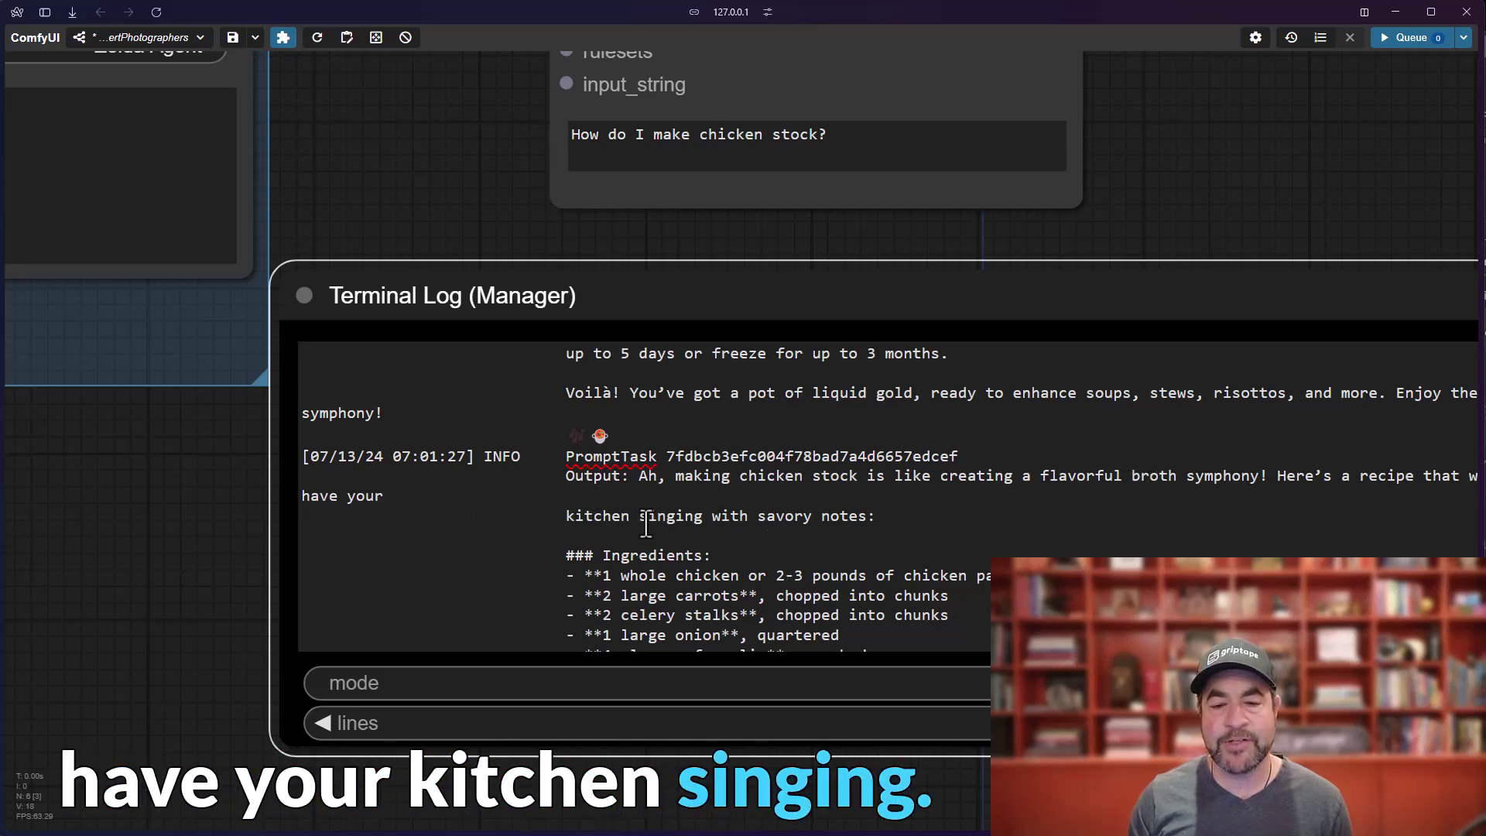
# Compare the Zelda agent's recipe response with the second agent's final output in the terminal log, and review the Zelda group's nodes.
pyautogui.scroll(-5, 646, 524)
pyautogui.scroll(7, 658, 526)
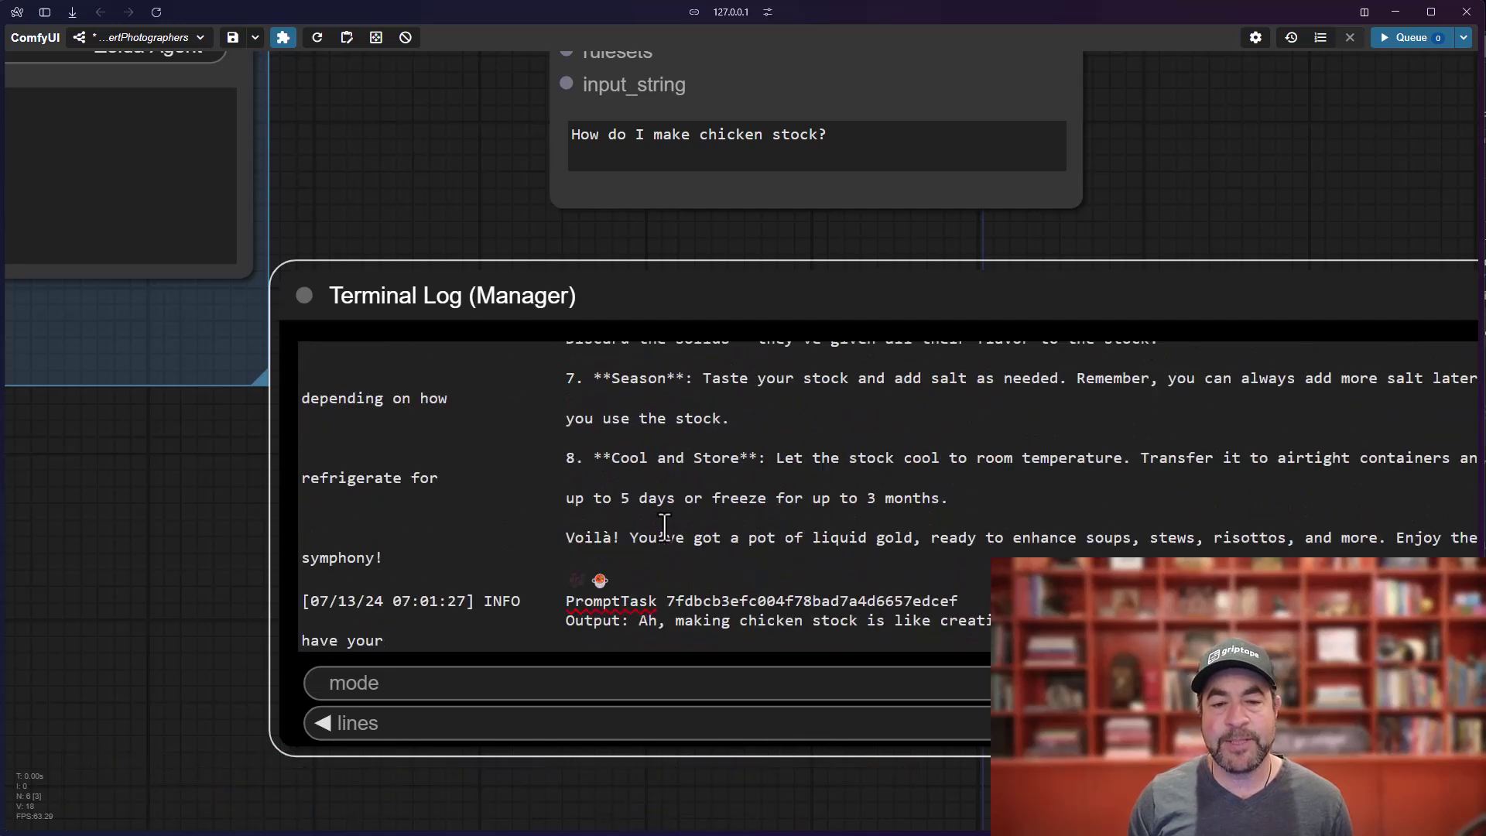
pyautogui.scroll(10, 667, 538)
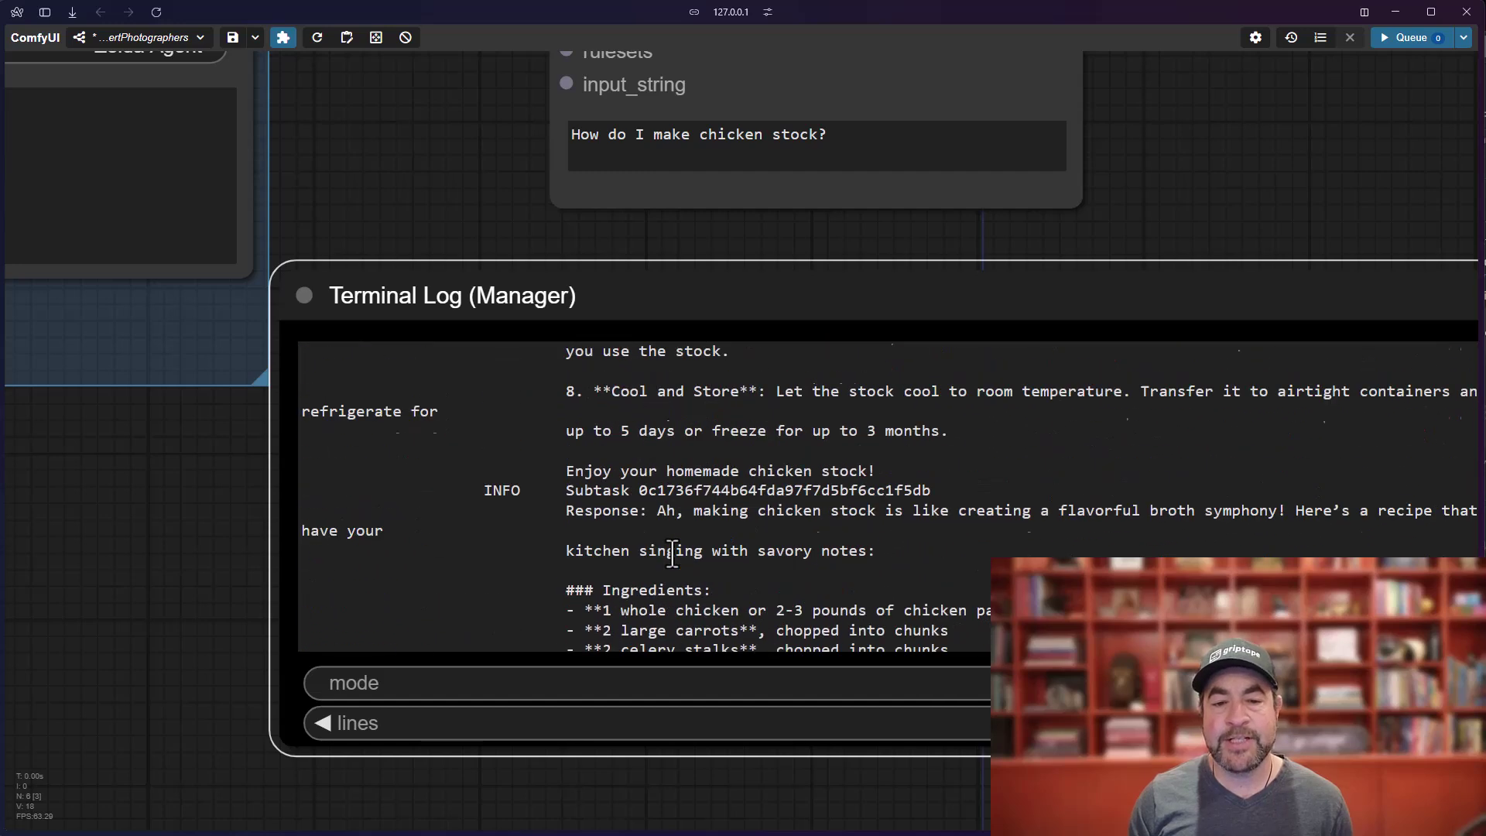
pyautogui.scroll(1, 673, 553)
pyautogui.scroll(6, 679, 564)
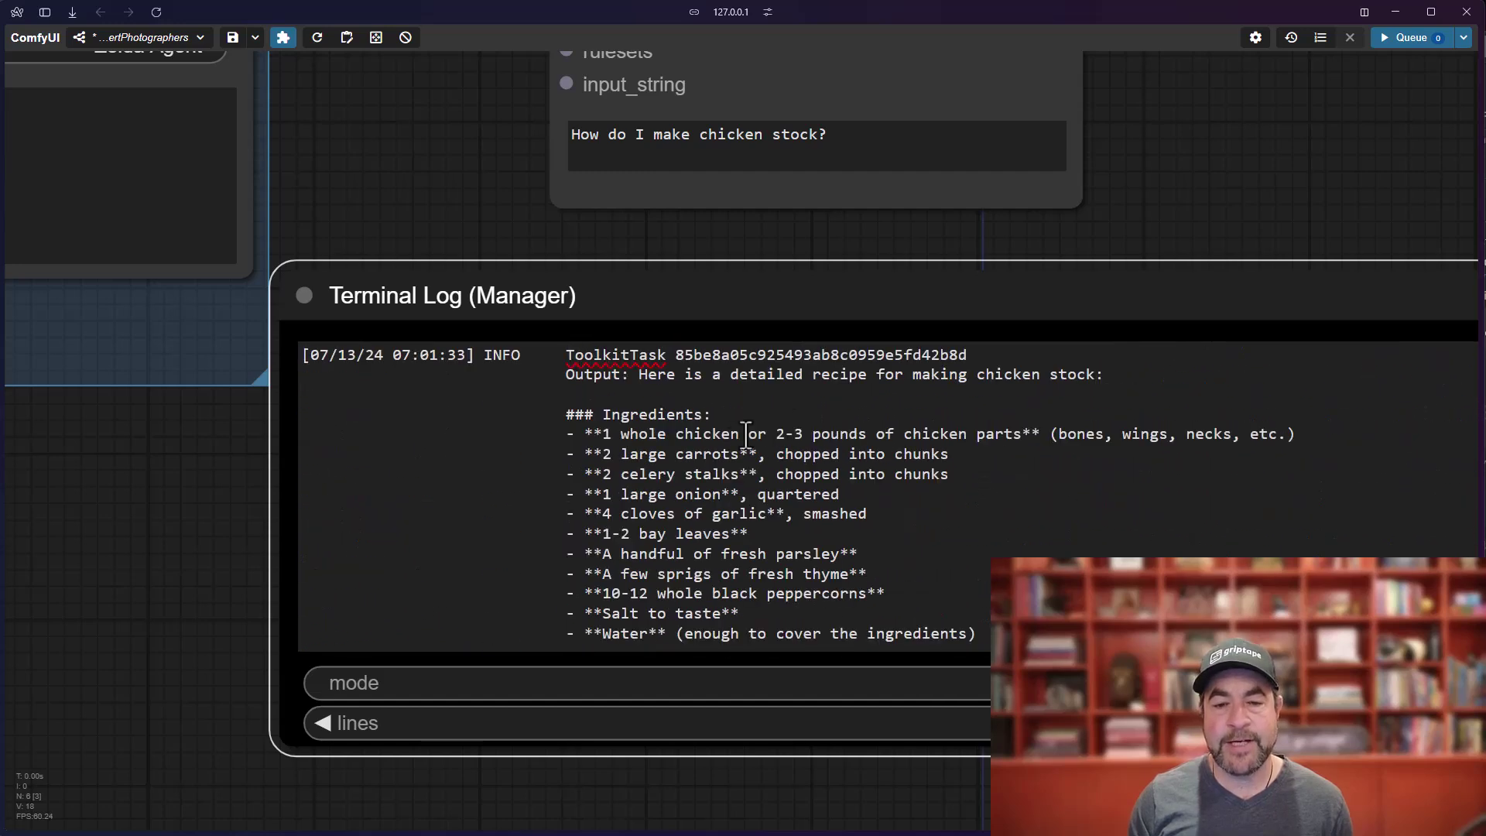
pyautogui.moveTo(1223, 166); pyautogui.dragTo(244, 351)
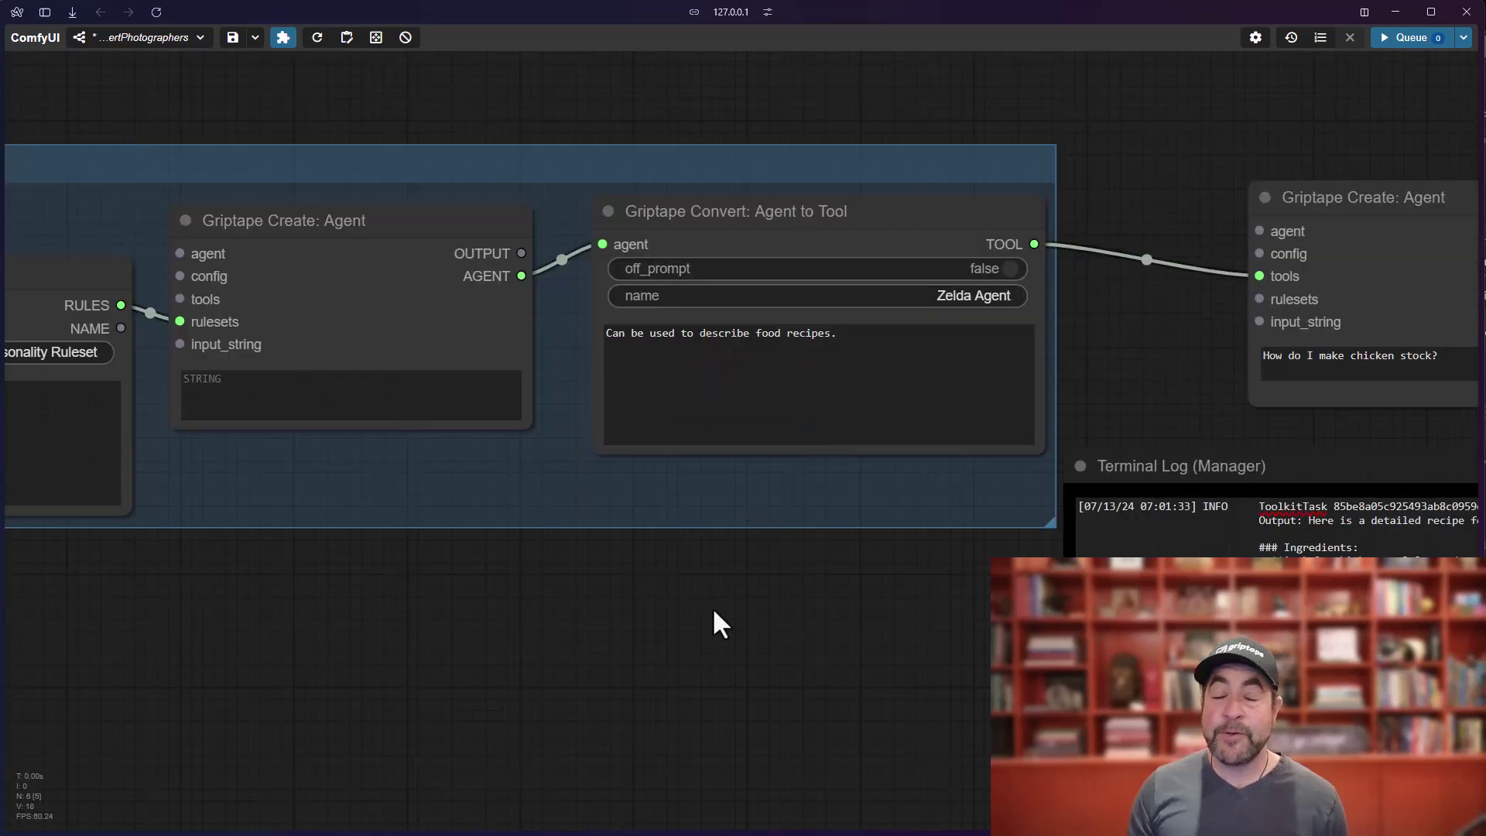
pyautogui.moveTo(612, 621); pyautogui.dragTo(726, 563)
pyautogui.scroll(-3, 861, 629)
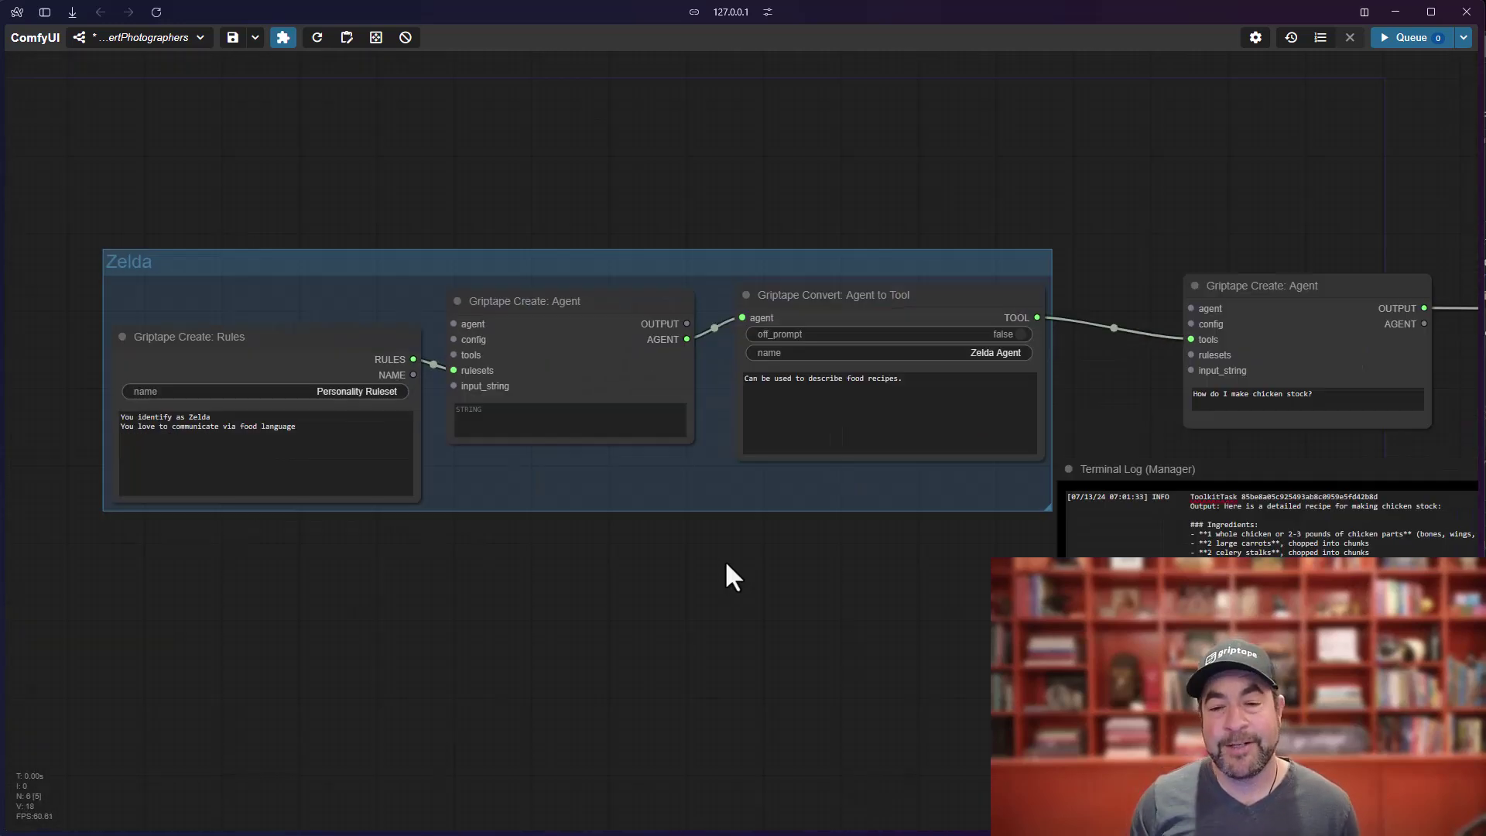